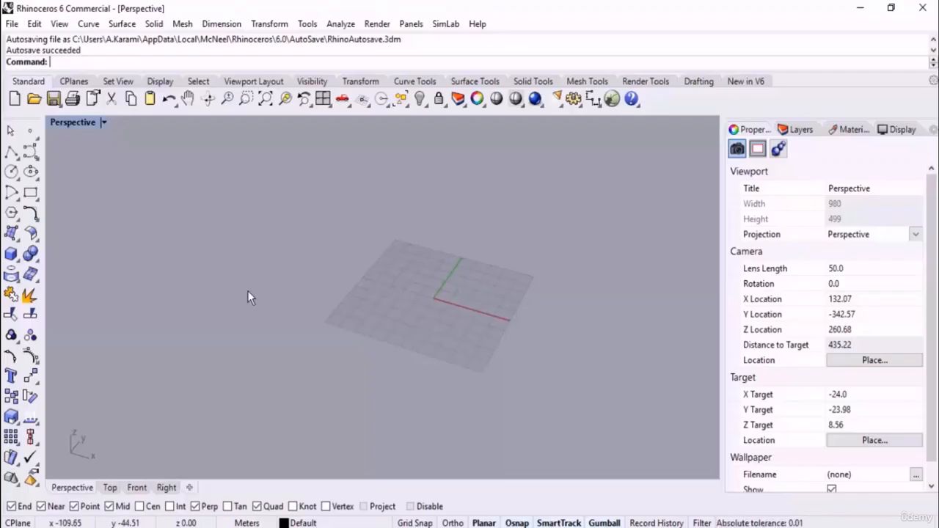
In the Top view, draw an open, stepped three-segment polyline with two horizontal runs joined by a vertical one
key("ctrl+F1")
scroll(404, 262, "up", 2)
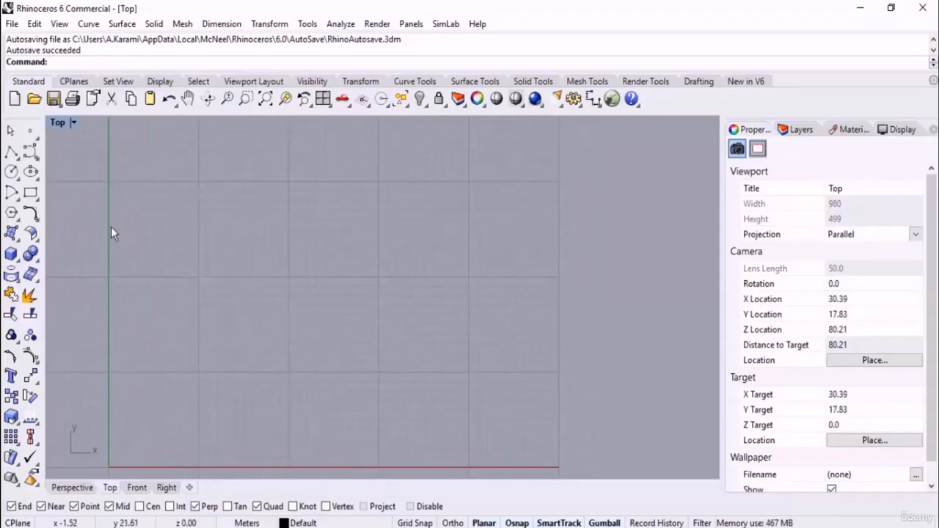
left_click(12, 152)
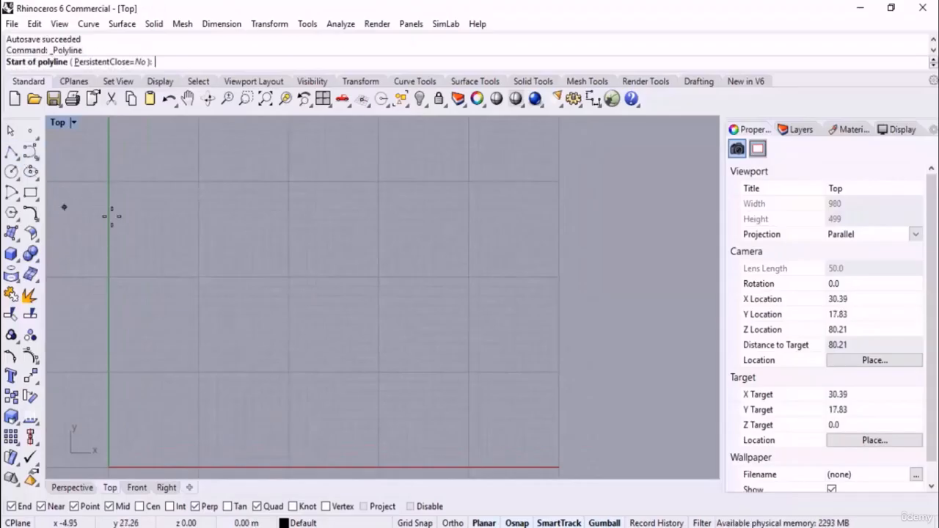
left_click(216, 220)
left_click(322, 220)
left_click(322, 311)
left_click(409, 312)
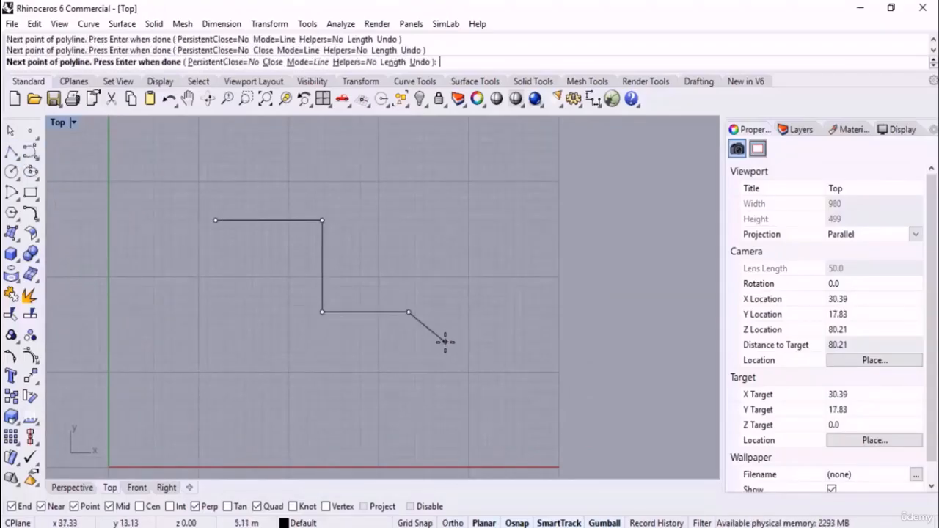
key("Return")
Select the stepped polyline to check its object type, and clear the selection
left_click(402, 312)
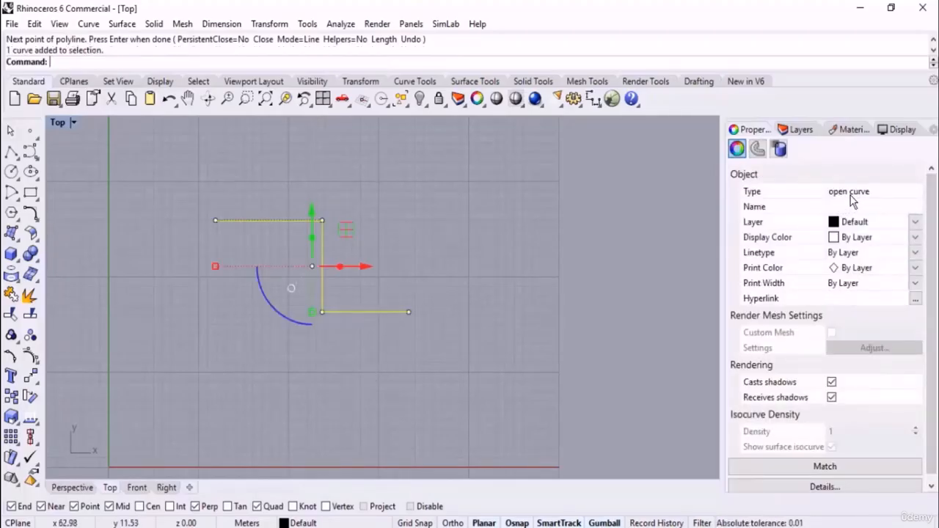
right_click_drag(437, 261, 342, 273)
key("Escape")
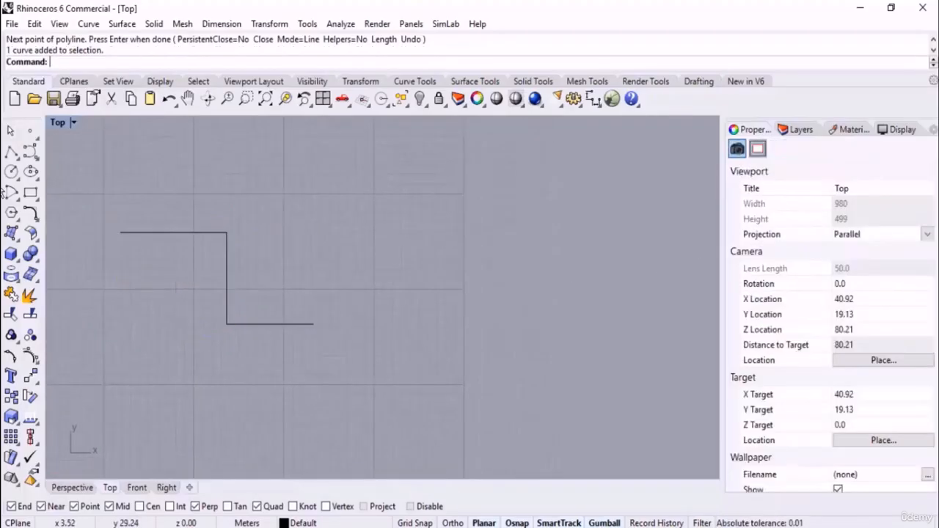
Draw a circle beside the stepped polyline, select it to check its object type, and deselect it
left_click(11, 174)
left_click(456, 260)
left_click(452, 314)
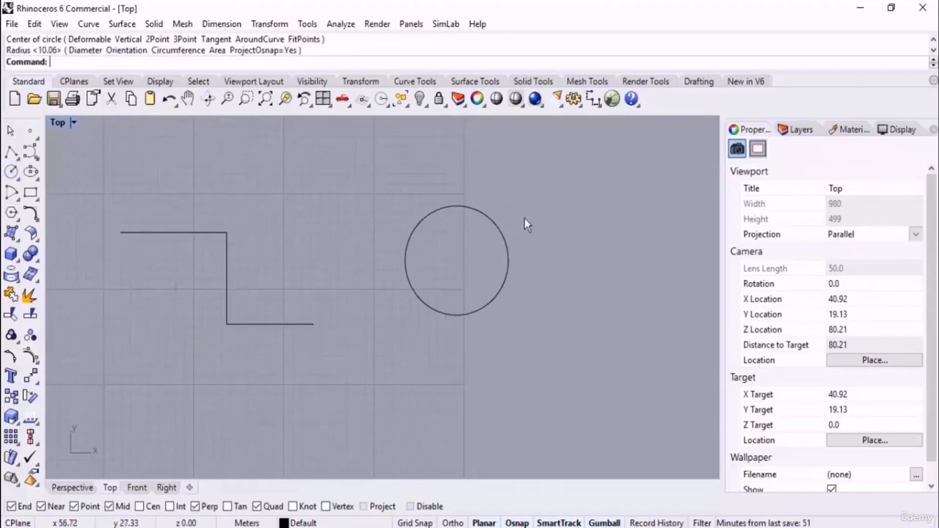
left_click(506, 242)
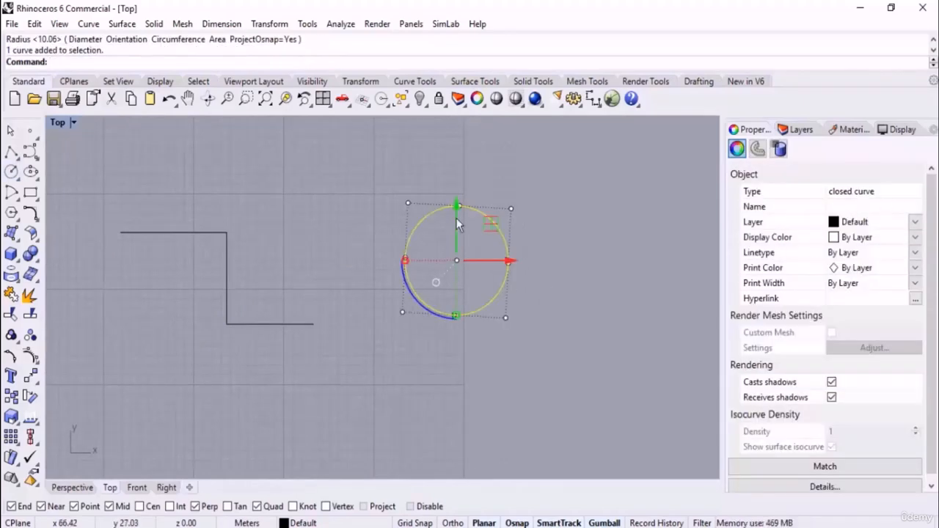
right_click_drag(456, 218, 490, 273)
key("Escape")
Draw an open, wavy interpolated curve through four points above the polyline and circle, and select it to check its object type
left_click(30, 151)
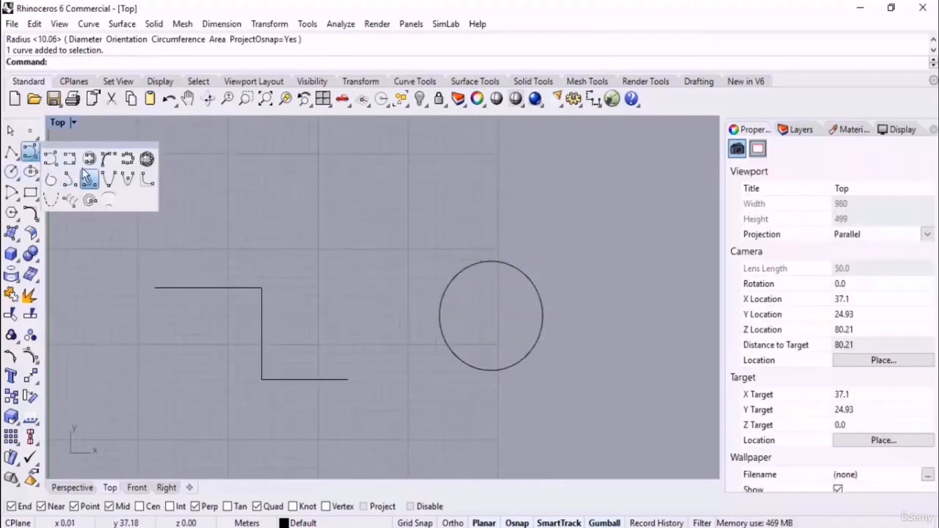
left_click(79, 158)
left_click(286, 225)
left_click(441, 168)
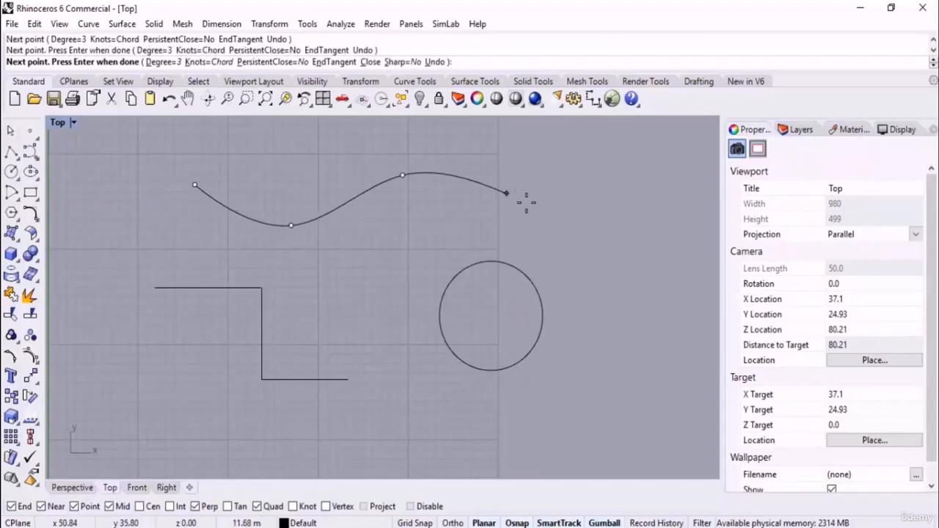
left_click(587, 213)
key("Return")
left_click(582, 218)
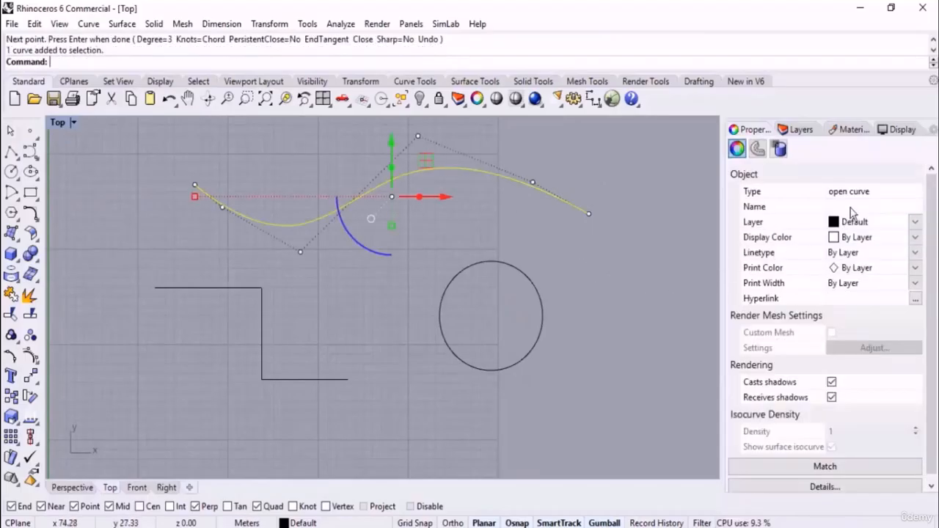
key("Delete")
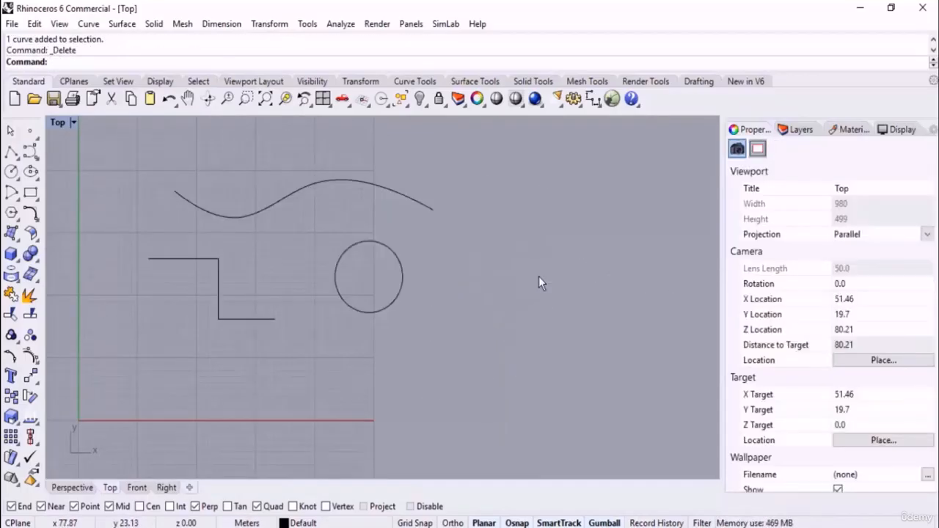
Draw a corner-to-corner rectangle beside the circle, select it to check its object type, and deselect it
left_click(30, 192)
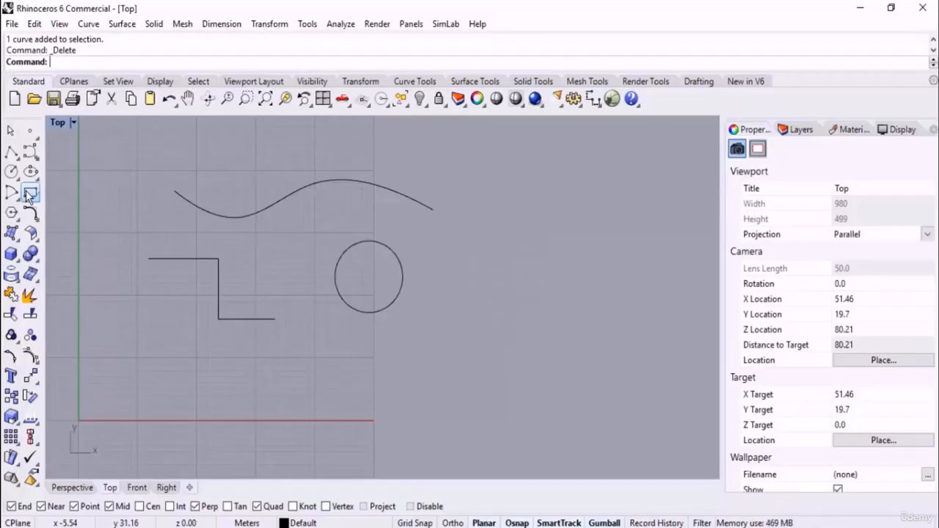
left_click(468, 251)
left_click(569, 308)
left_click(570, 275)
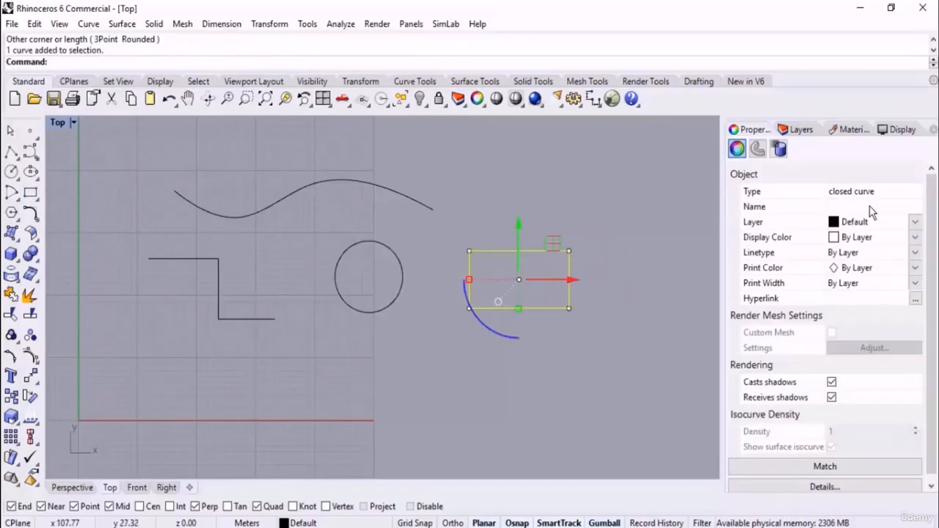
left_click(647, 215)
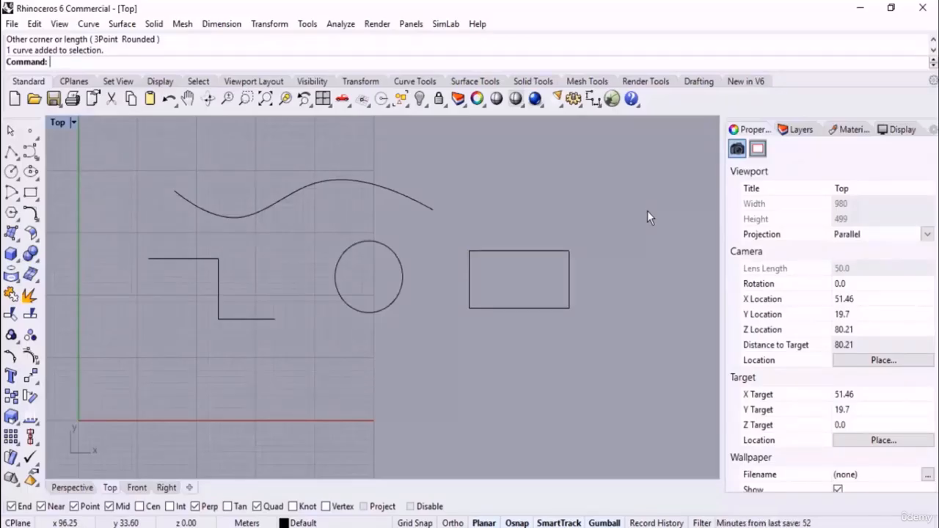
Open Geometries.3dm from the Class folder in File Explorer and put the folder window away
left_click(224, 527)
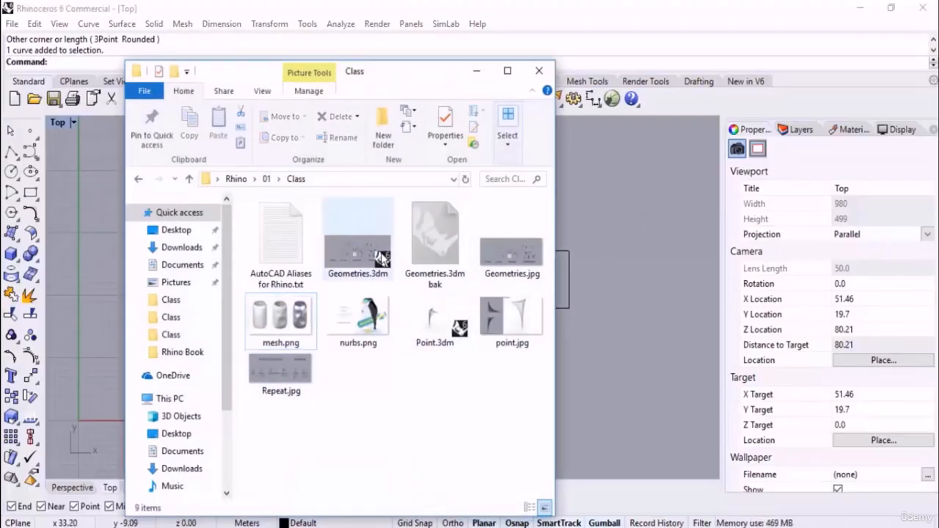
left_click(381, 257)
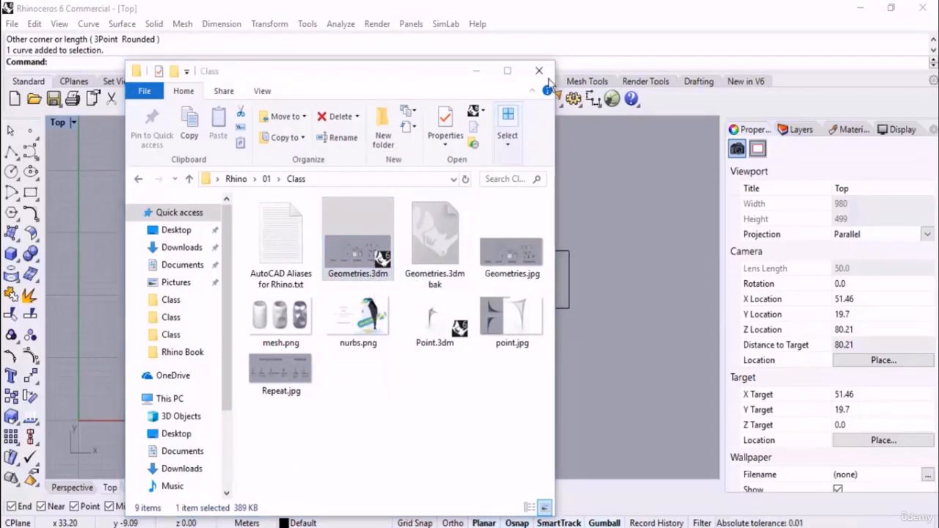
left_click(476, 72)
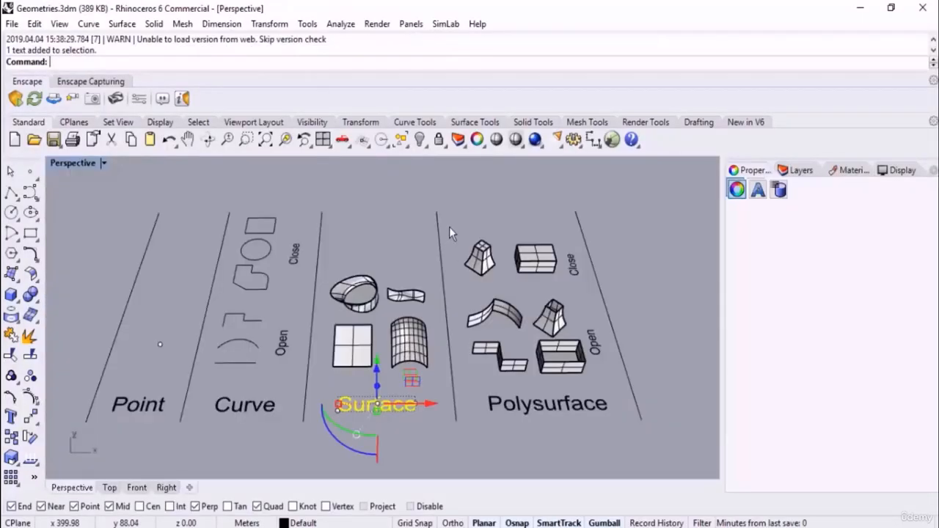
Select the point object above the Point label to check its object type, and deselect it
left_click(657, 270)
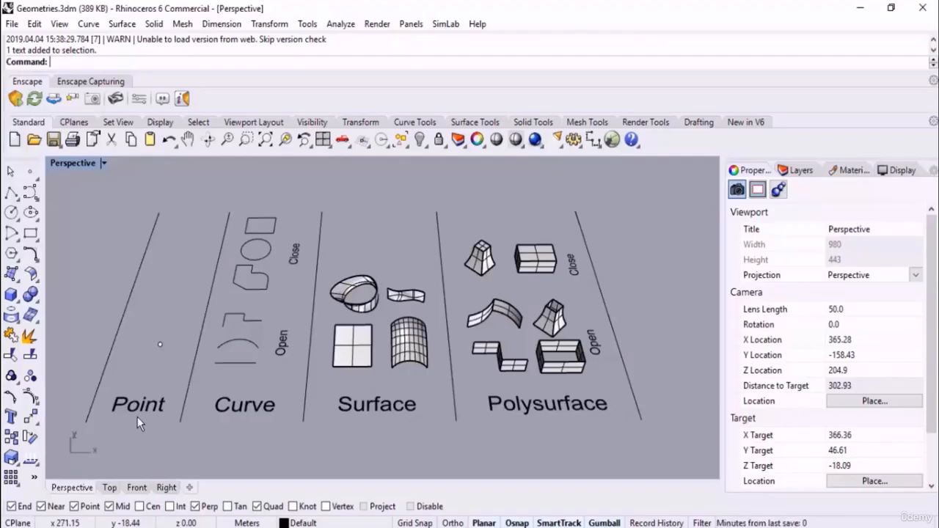
left_click(168, 335)
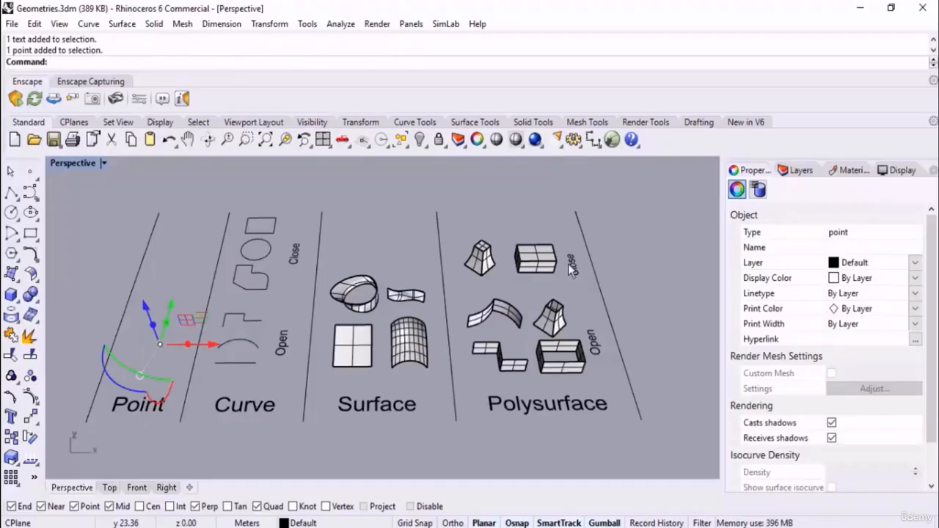
left_click(188, 246)
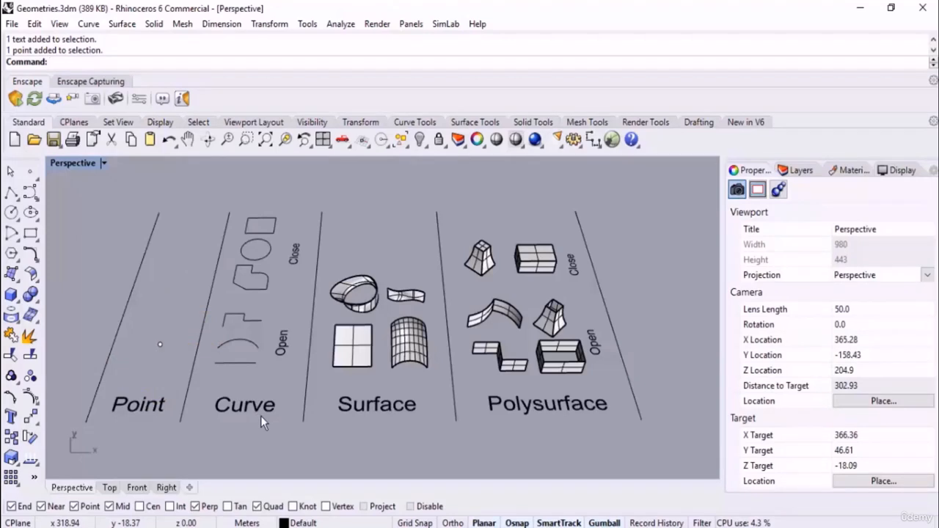
Select the stepped open curve and the circle in the Curve column in turn to compare their object types
right_click_drag(260, 415, 318, 344)
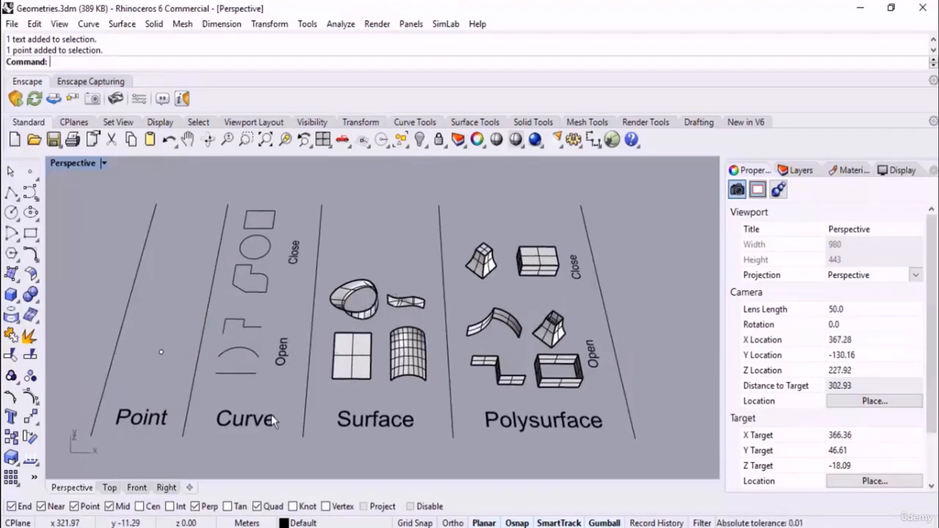
right_click_drag(300, 370, 272, 346)
scroll(266, 260, "up", 2)
right_click_drag(292, 289, 305, 279)
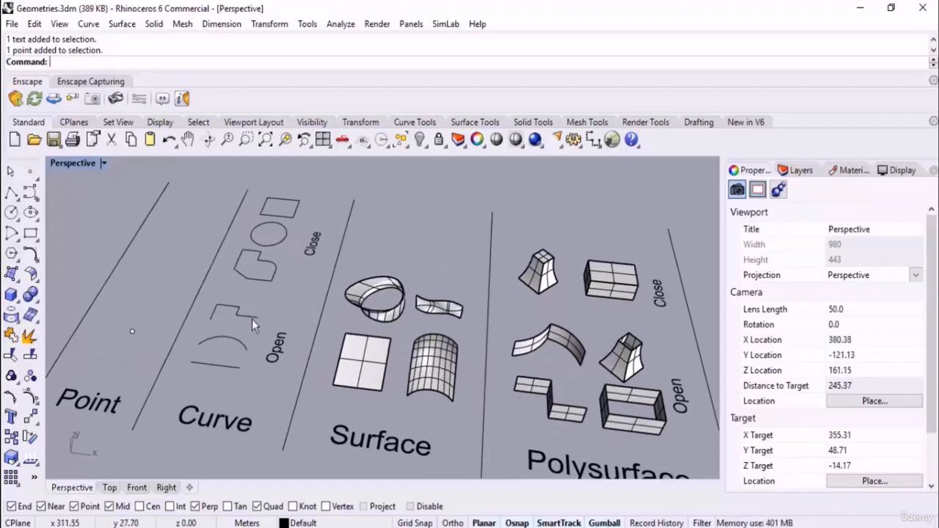
left_click(251, 318)
left_click(301, 225)
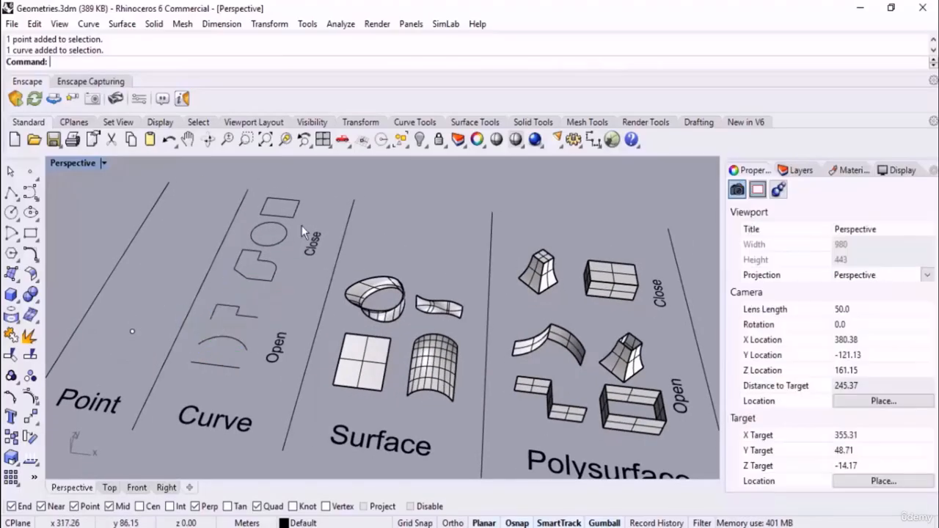
left_click(285, 237)
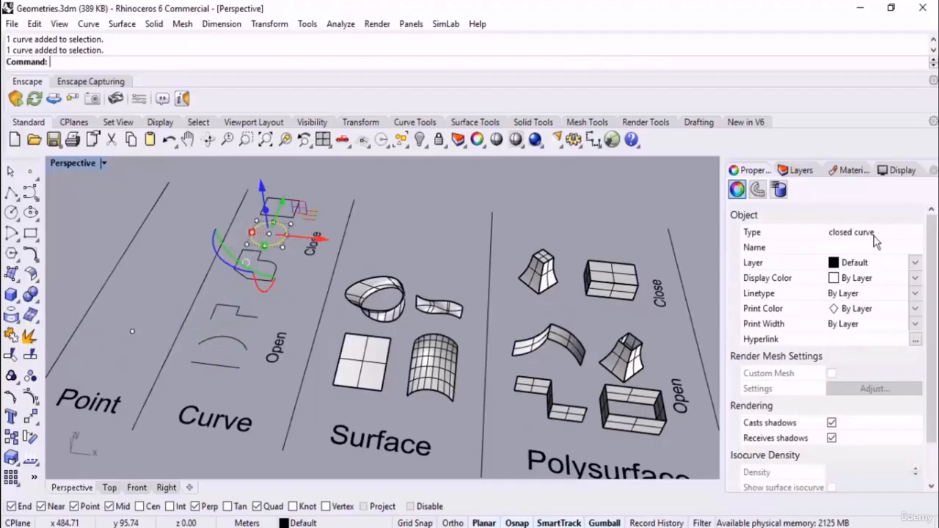
left_click(440, 230)
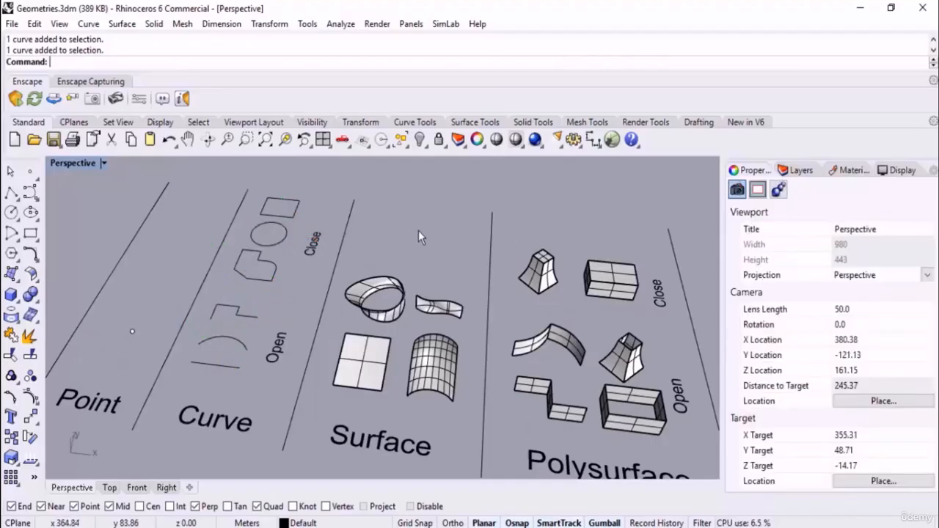
Examine the Surface column, selecting the arched surface and the small wavy surface in turn to check their object types
scroll(419, 230, "down", 2)
scroll(685, 377, "up", 2)
right_click_drag(495, 332, 475, 315)
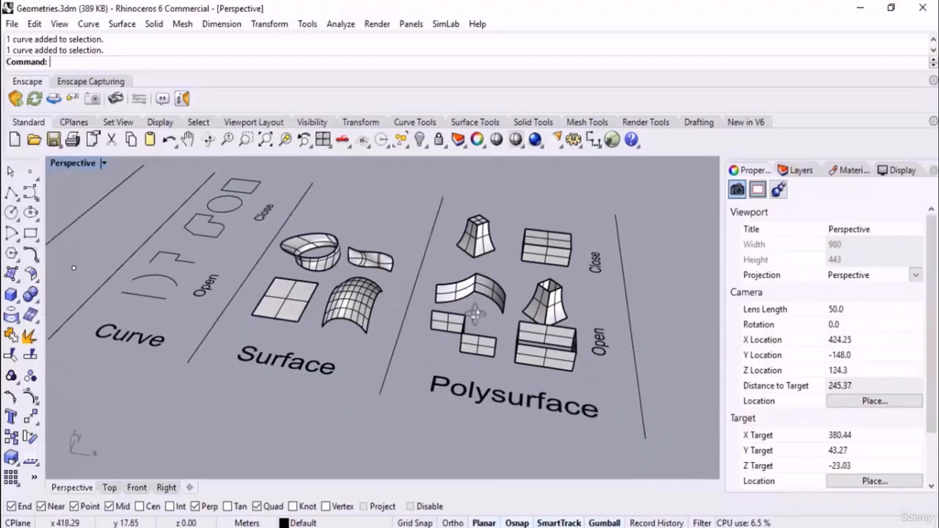
scroll(286, 272, "up", 2)
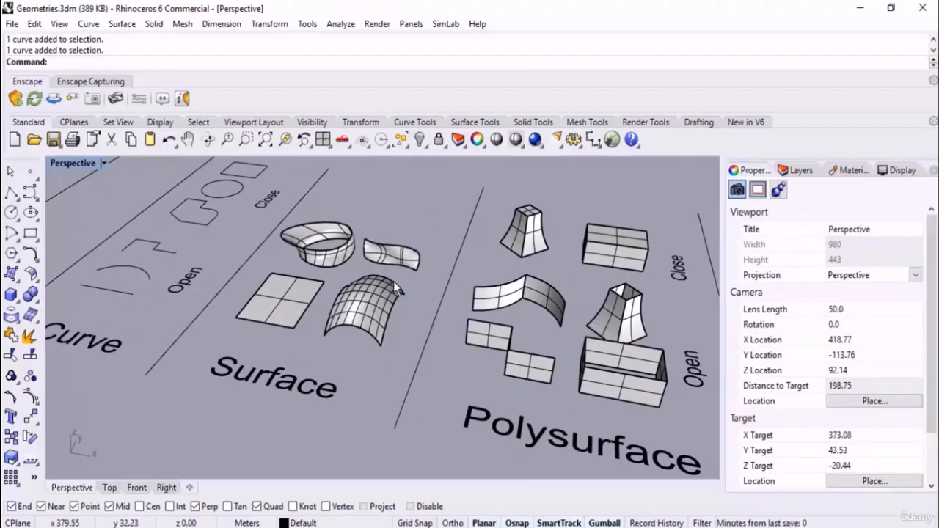
scroll(98, 269, "down", 2)
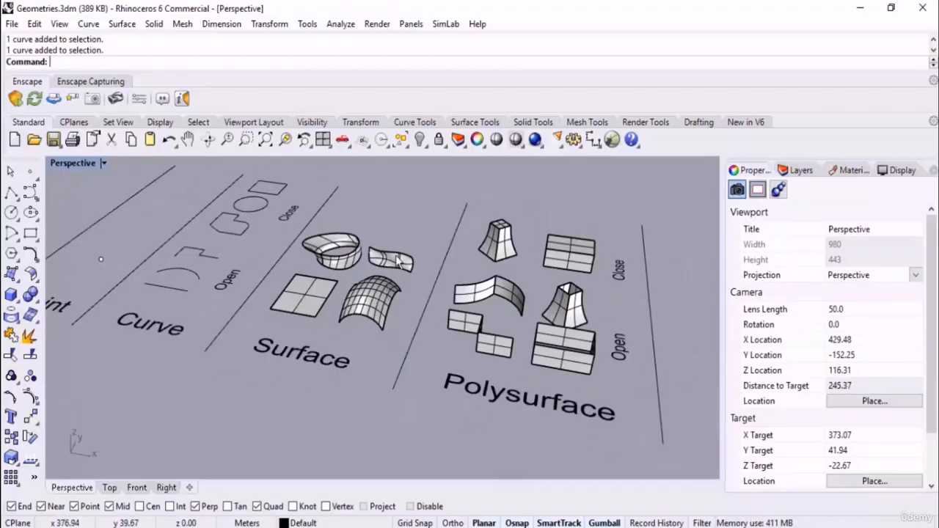
scroll(383, 253, "up", 2)
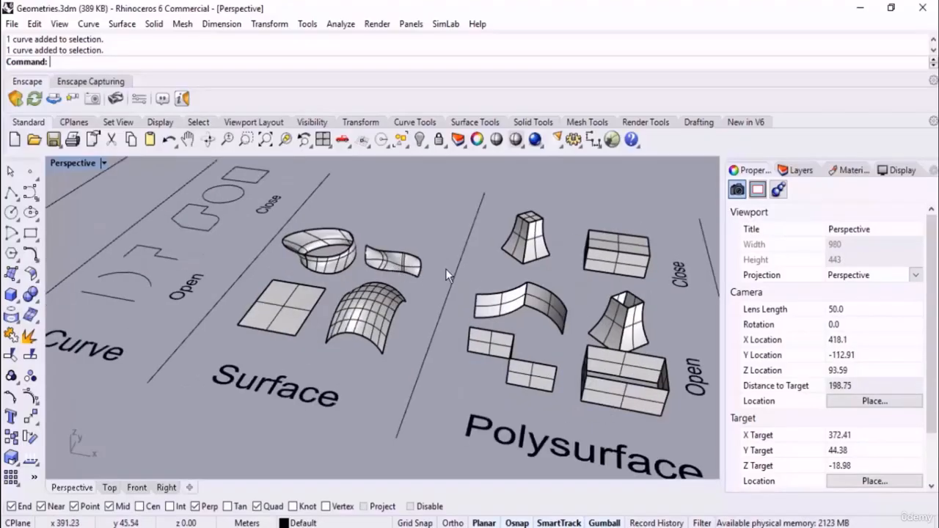
right_click_drag(445, 269, 380, 362)
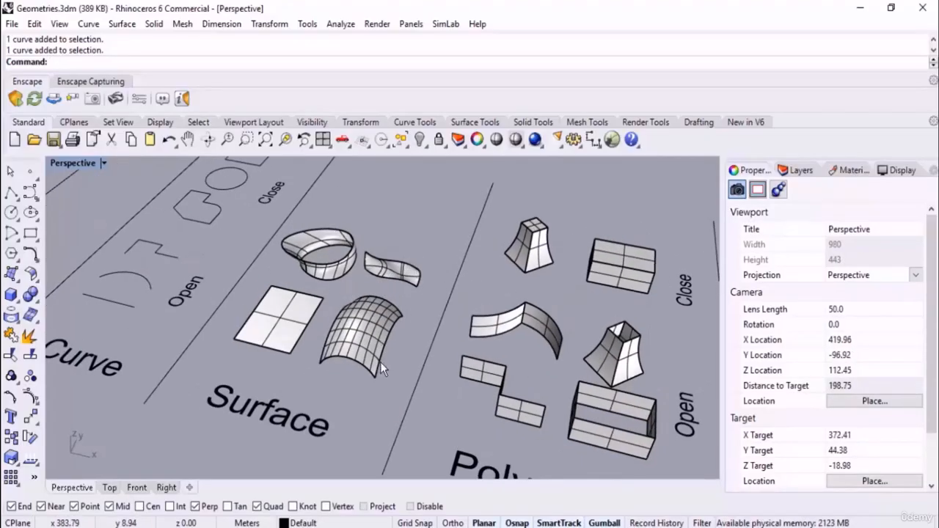
left_click(366, 337)
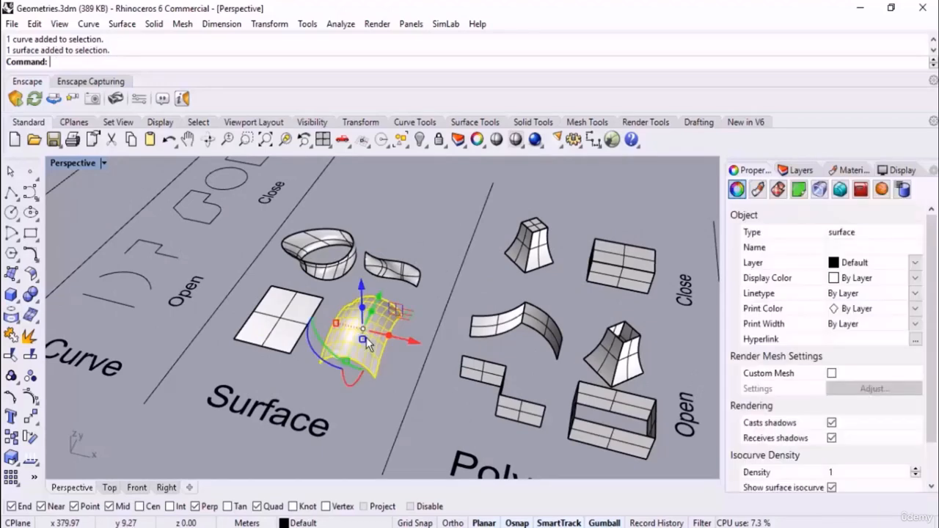
left_click(416, 278)
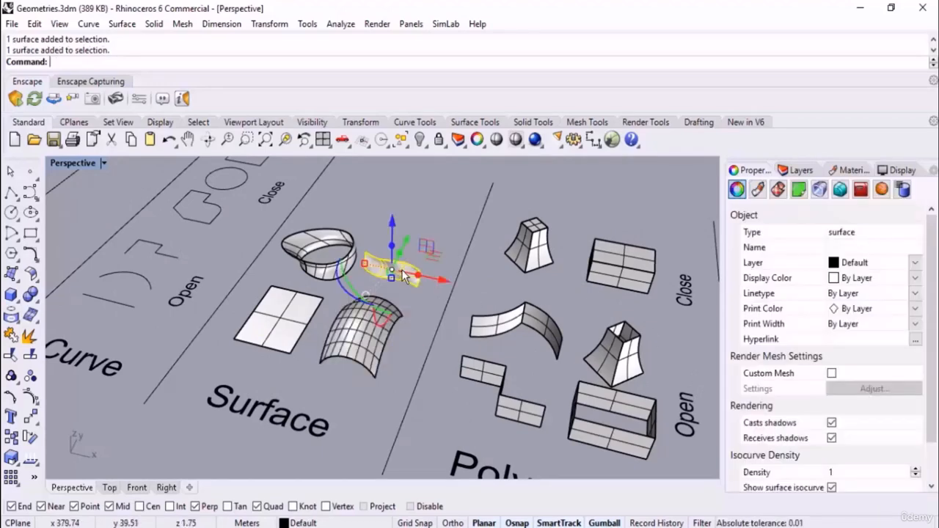
Select the closed ring-shaped surface in the Surface column to check its object type
left_click(319, 272)
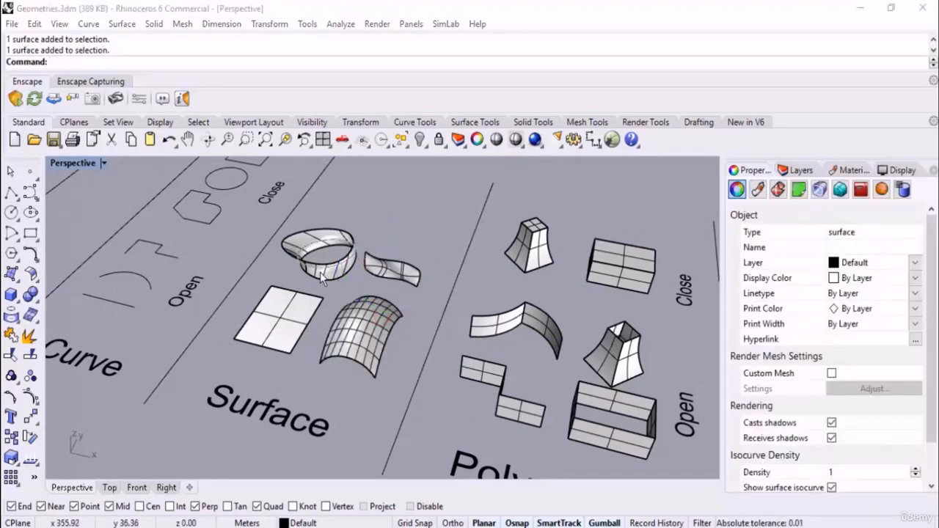
scroll(323, 288, "up", 5)
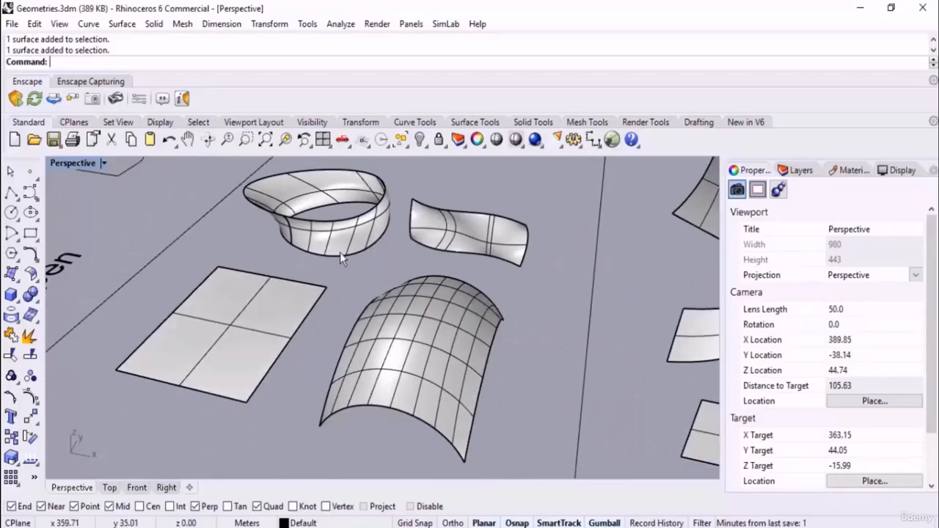
left_click(343, 247)
scroll(591, 273, "down", 5)
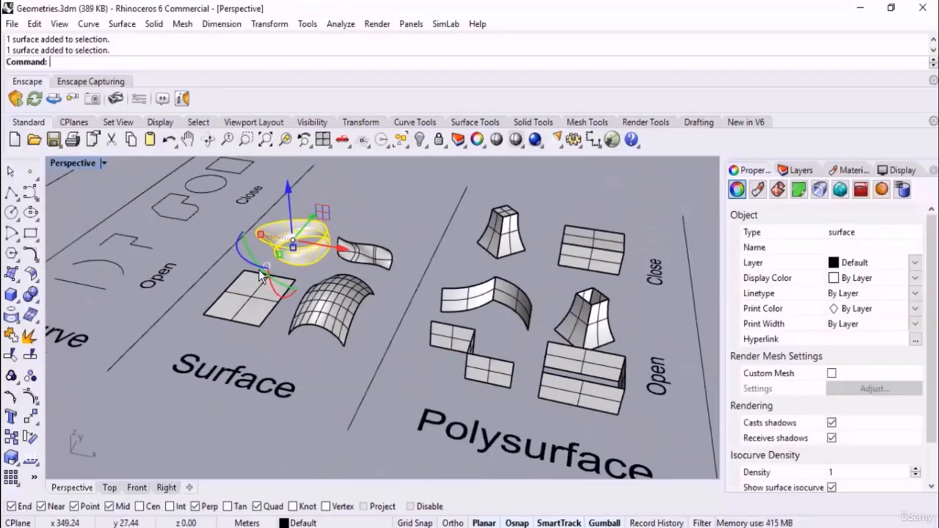
Select the open box and the open tapered tower in the Polysurface column in turn to check their object types, and deselect them
right_click_drag(616, 394, 581, 387)
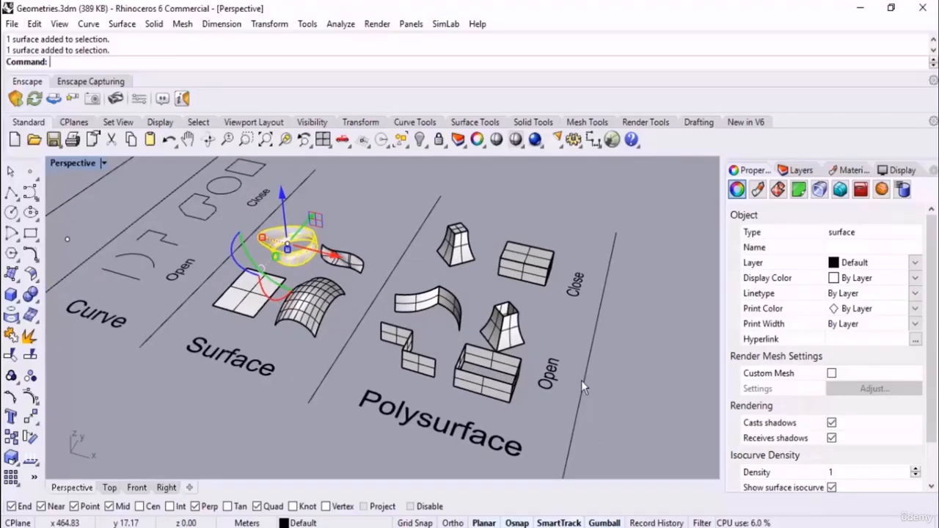
scroll(581, 380, "up", 3)
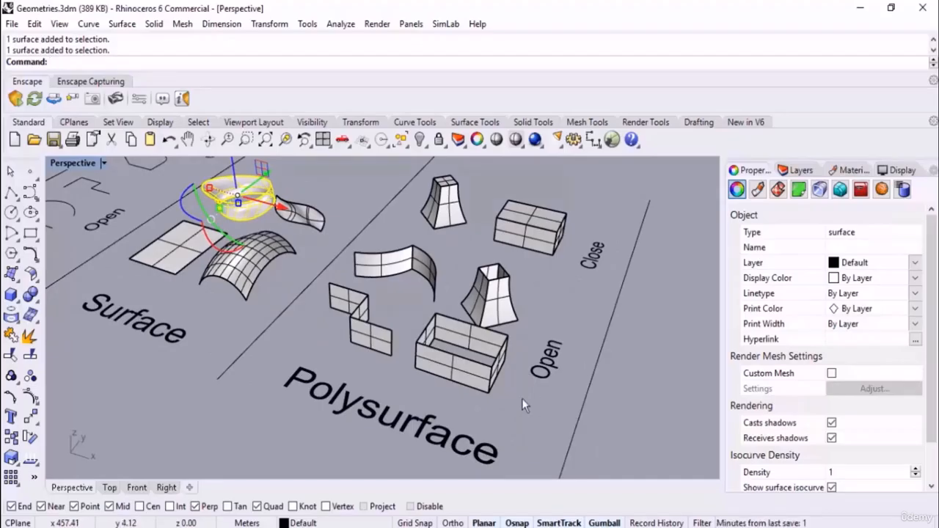
left_click(490, 381)
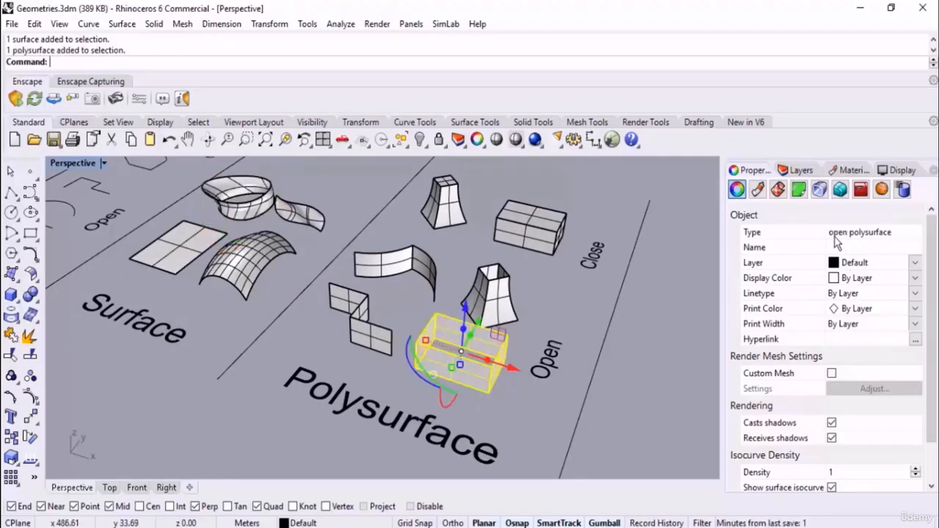
left_click(538, 297)
right_click_drag(522, 300, 510, 321)
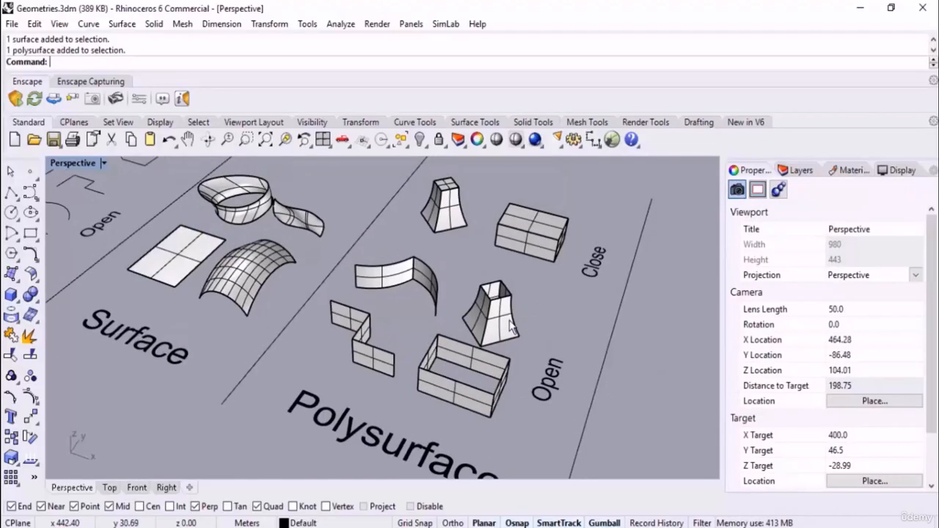
scroll(512, 328, "up", 3)
left_click(503, 325)
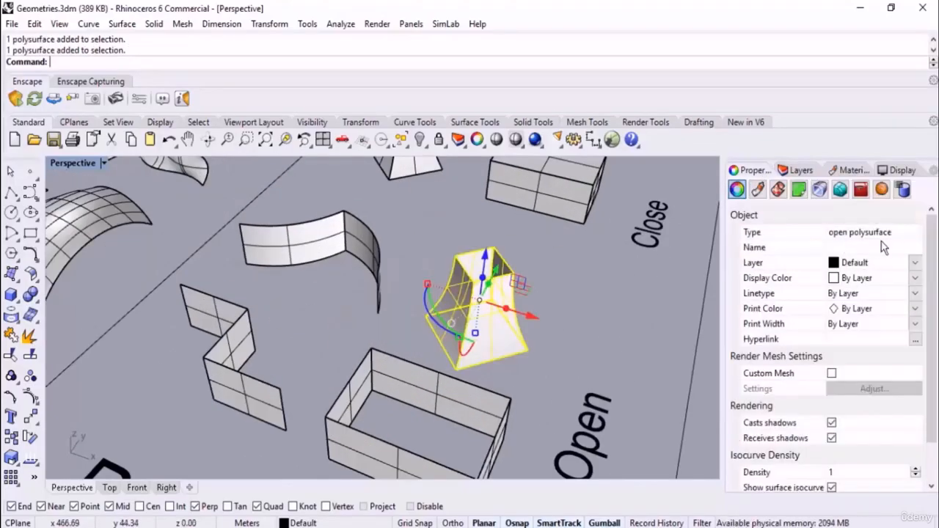
left_click(619, 329)
Select the closed box and the closed tapered tower in the Polysurface column in turn to check their object types, and deselect them
scroll(593, 326, "down", 4)
right_click_drag(583, 326, 536, 316)
left_click(550, 316)
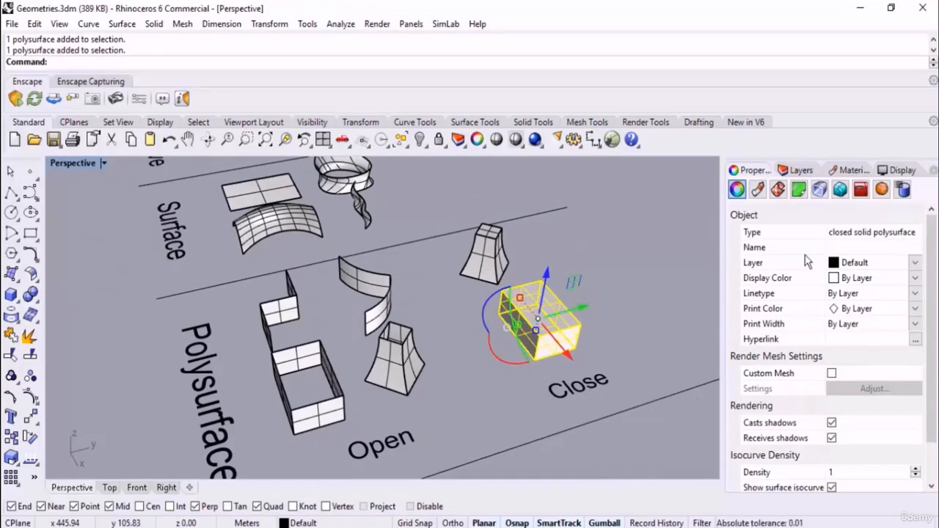
left_click(576, 277)
left_click(482, 266)
left_click(497, 264)
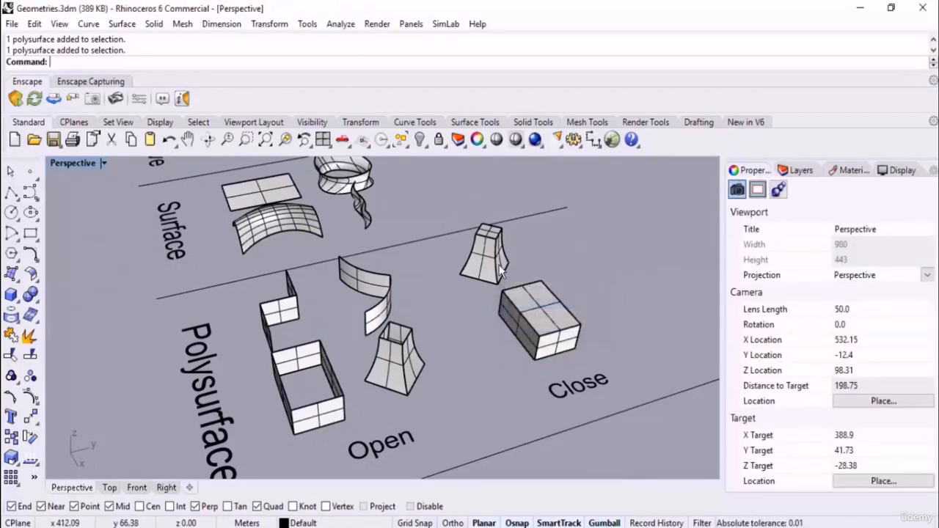
scroll(497, 263, "up", 5)
left_click(477, 272)
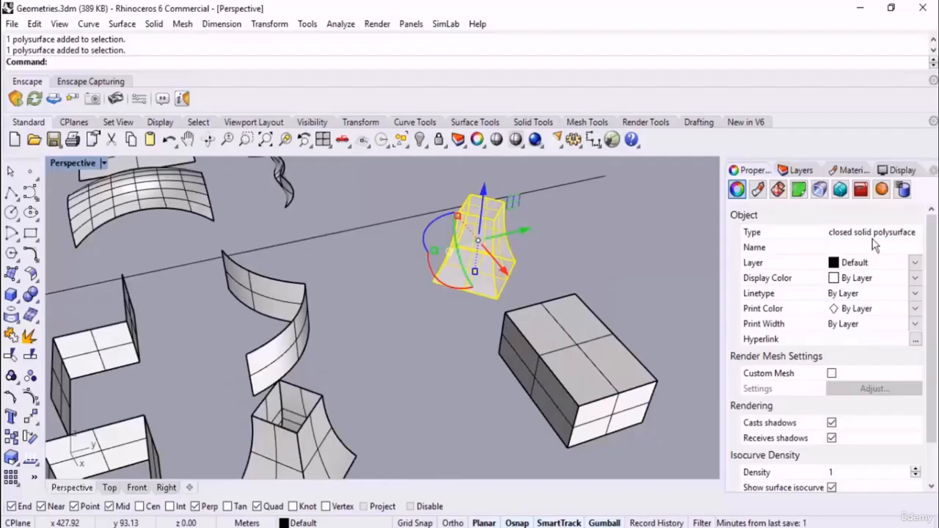
left_click(657, 261)
Review all four geometry columns together, and close the Geometries.3dm window
scroll(477, 308, "down", 6)
right_click_drag(464, 307, 622, 313)
scroll(622, 314, "down", 3)
scroll(622, 314, "up", 3)
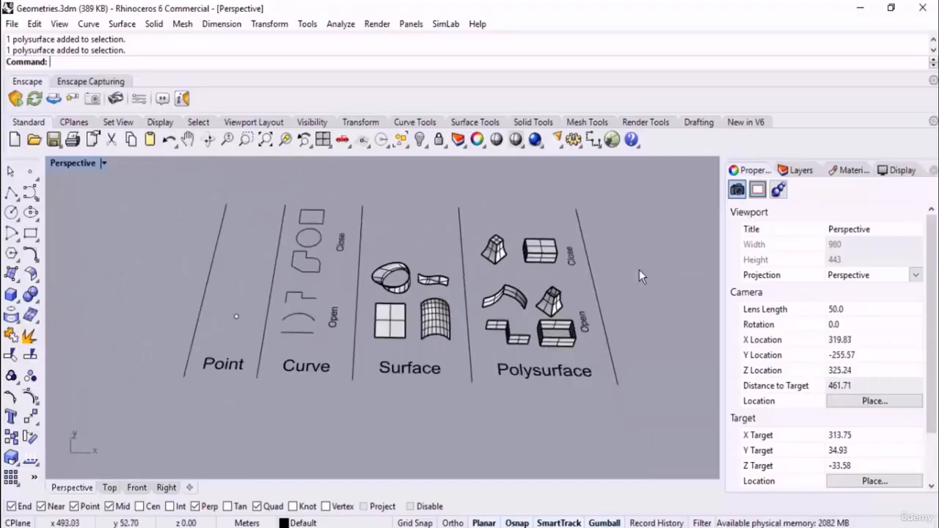
scroll(639, 269, "up", 2)
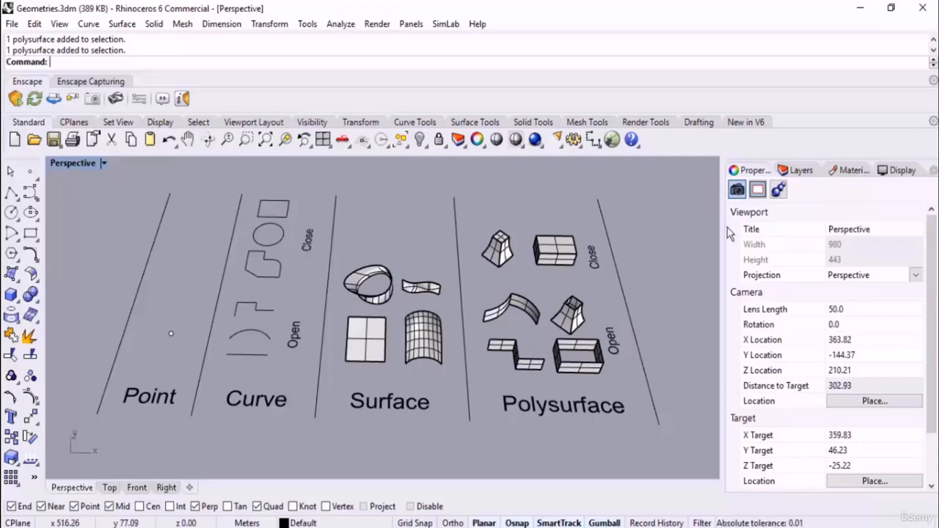
left_click(923, 7)
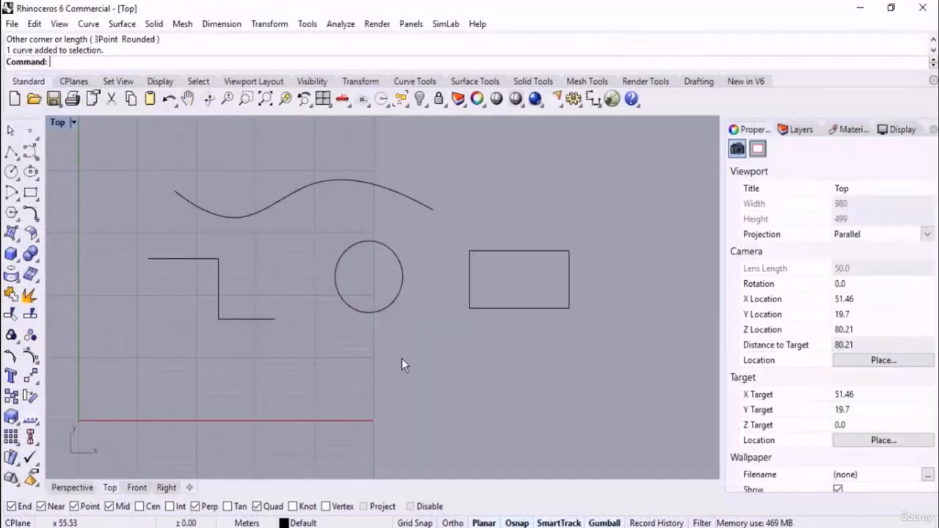
Delete the wavy curve, stepped polyline, circle and rectangle from the Top viewport of the untitled model
scroll(404, 358, "down", 3)
left_click_drag(534, 231, 217, 398)
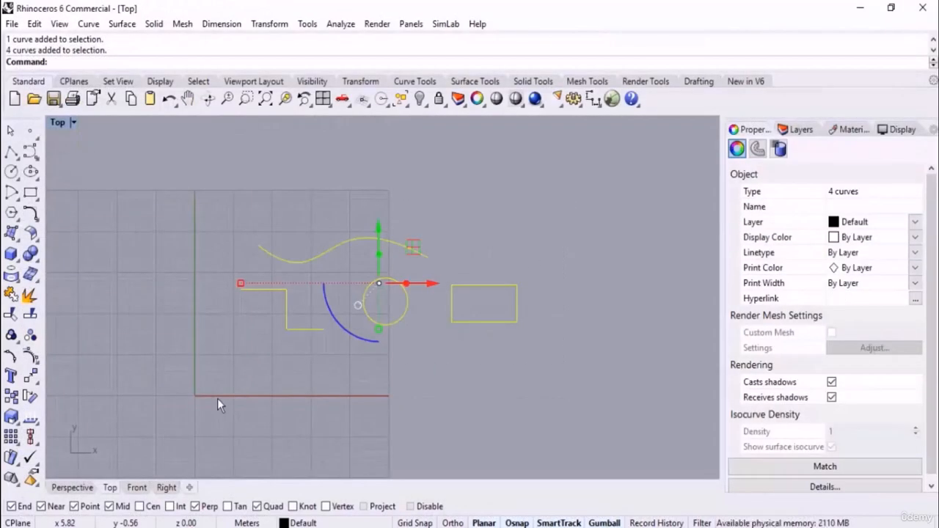
key("Delete")
Switch to File Explorer and open Repeat.jpg from the Class folder, enlarging the Starting a Command part
key("alt+Tab")
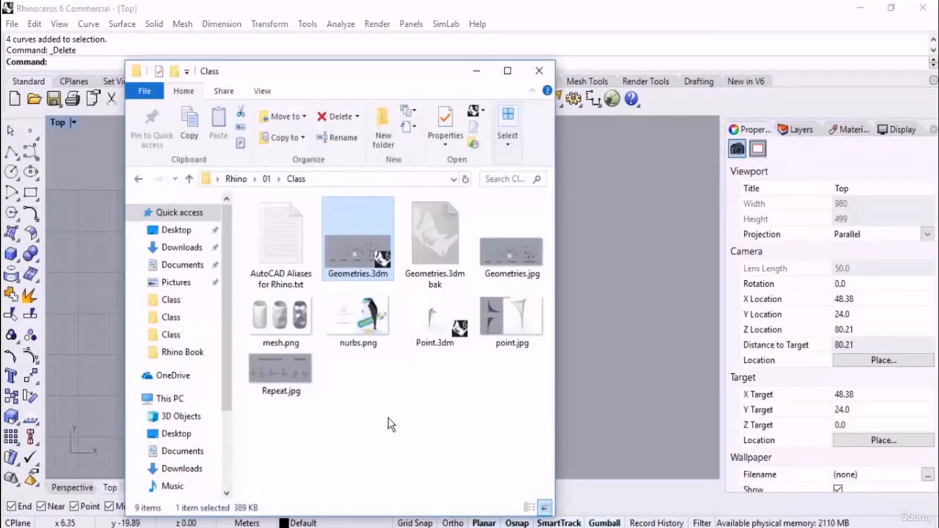
double_click(298, 362)
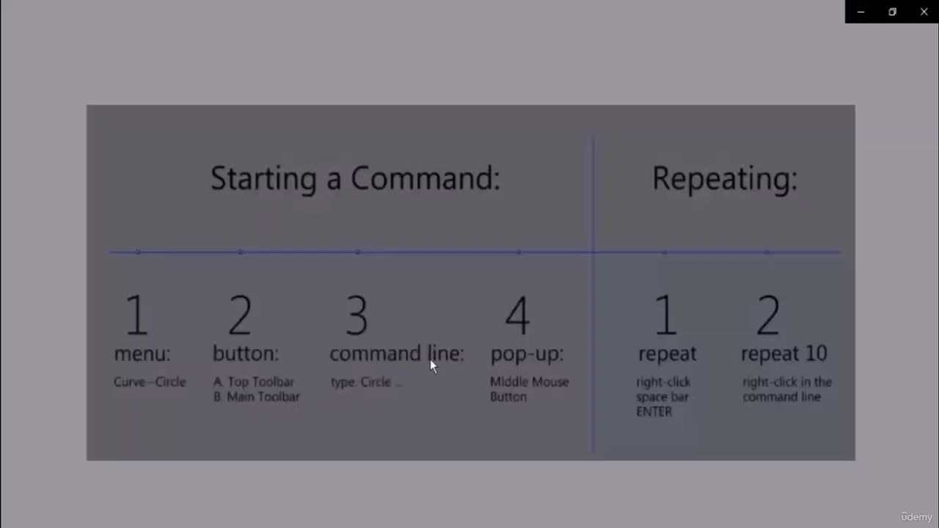
scroll(130, 358, "up", 3)
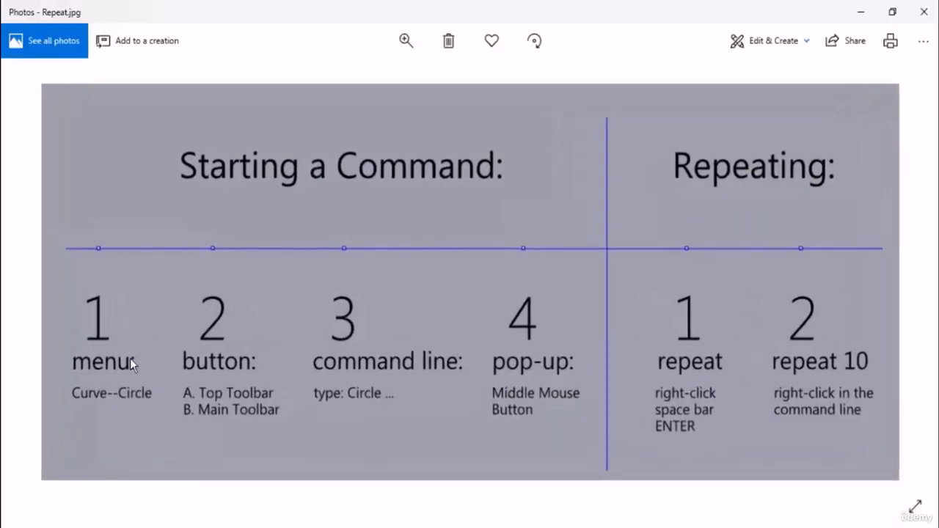
left_click_drag(227, 331, 362, 335)
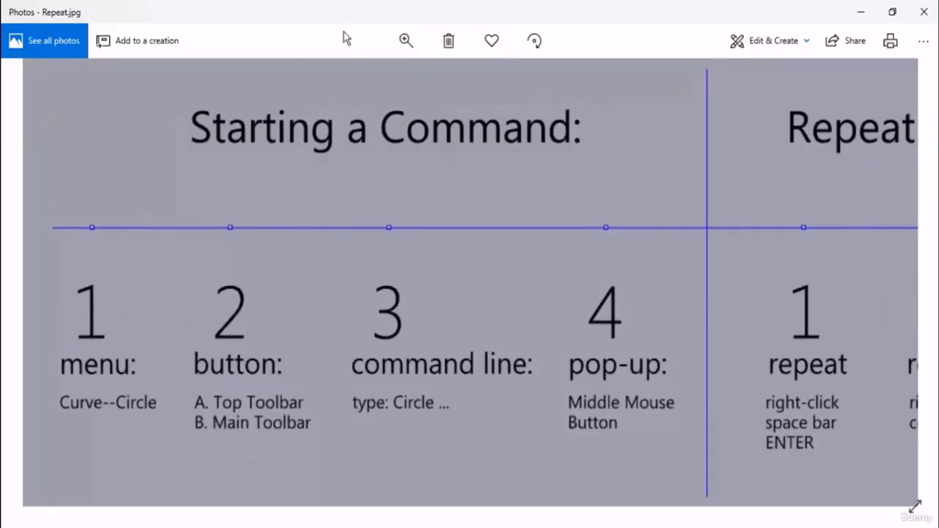
Arrange the Repeat.jpg image and the Rhino window side by side, and widen the Top viewport
double_click(346, 12)
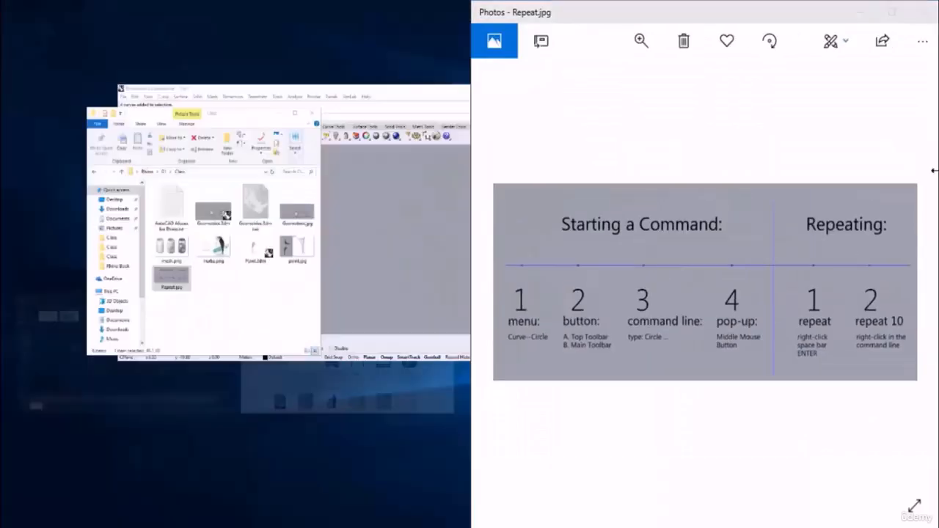
left_click(308, 185)
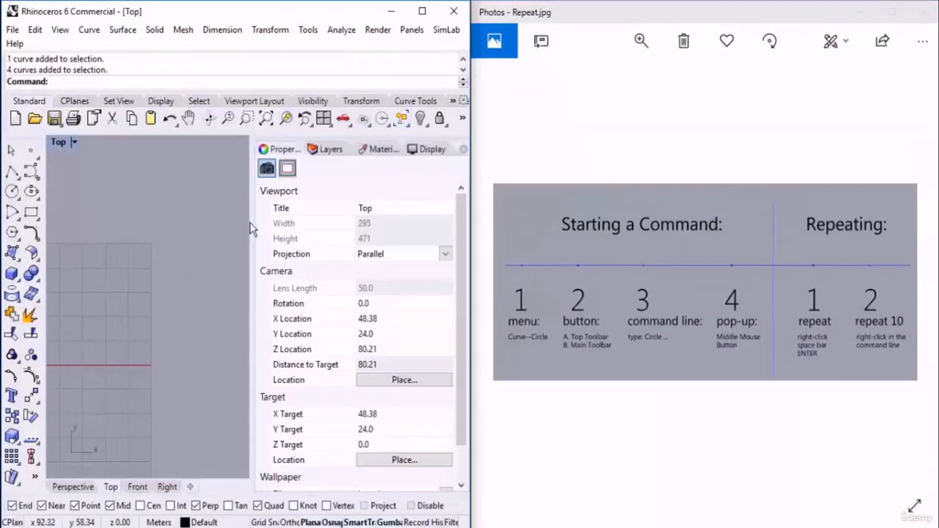
left_click_drag(254, 223, 346, 229)
Enlarge the Repeat.jpg image around its Starting a Command section, with the menu, button and command line methods in view
left_click(603, 298)
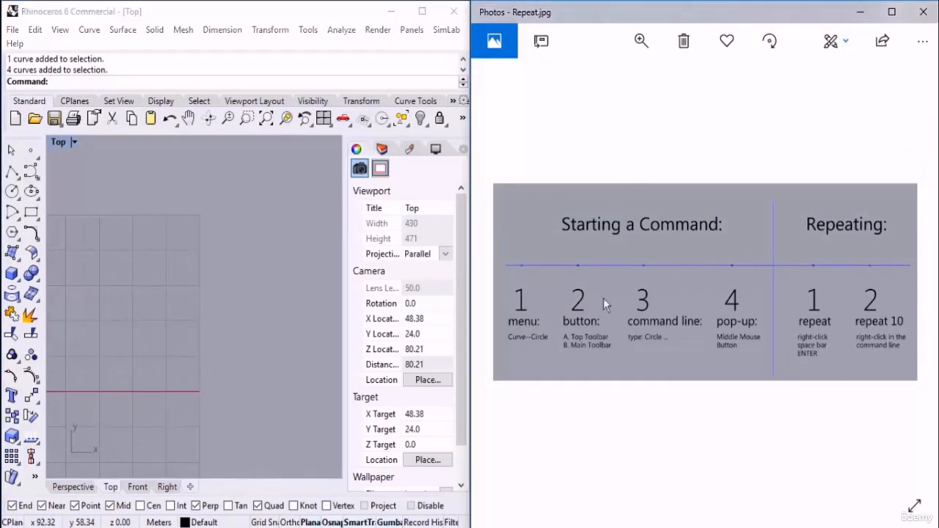
scroll(557, 314, "up", 5)
left_click_drag(610, 307, 676, 320)
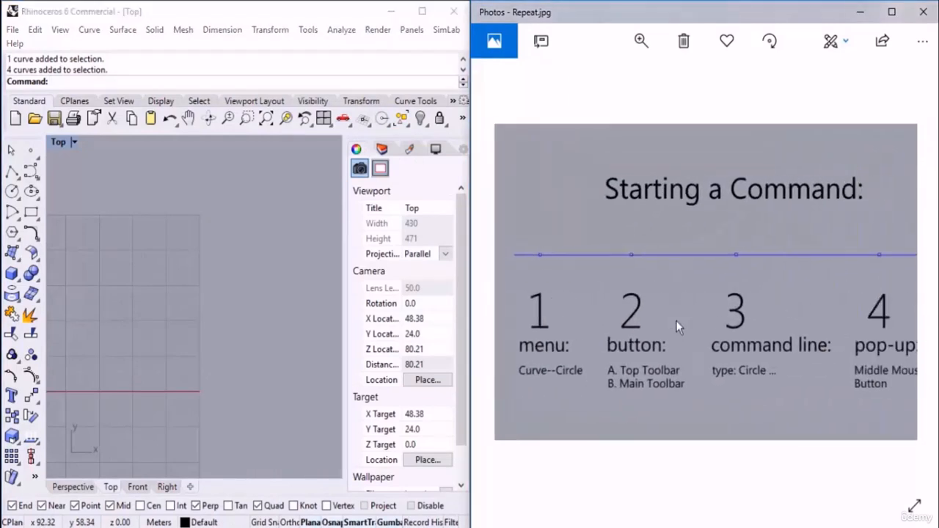
Switch to Rhino and draw a steep single line in the upper-left quadrant of the Top viewport's grid
left_click(272, 286)
scroll(270, 281, "down", 8)
scroll(127, 339, "up", 2)
scroll(219, 333, "up", 3)
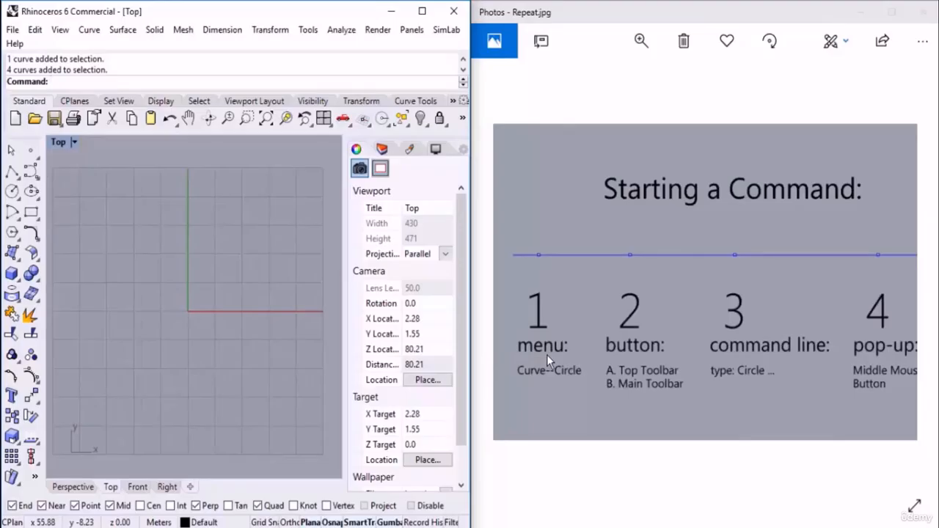
right_click_drag(205, 319, 221, 319)
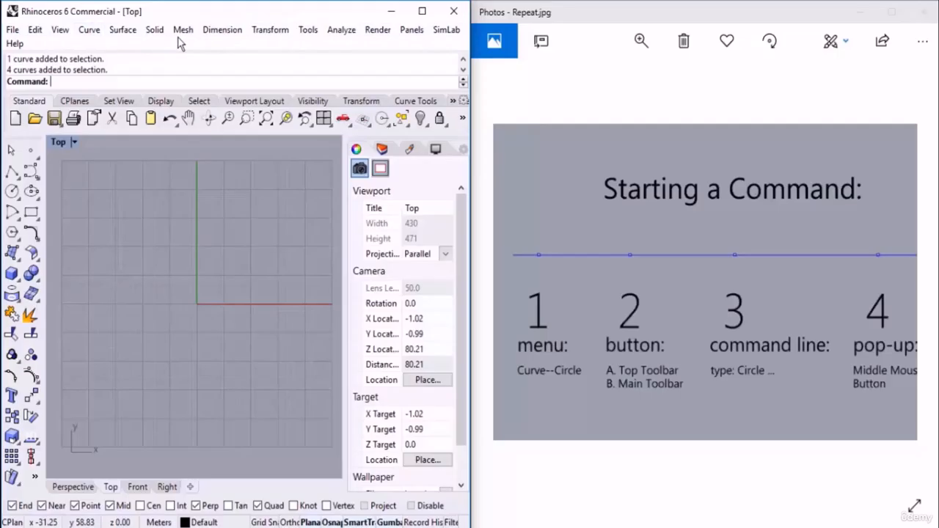
left_click(91, 32)
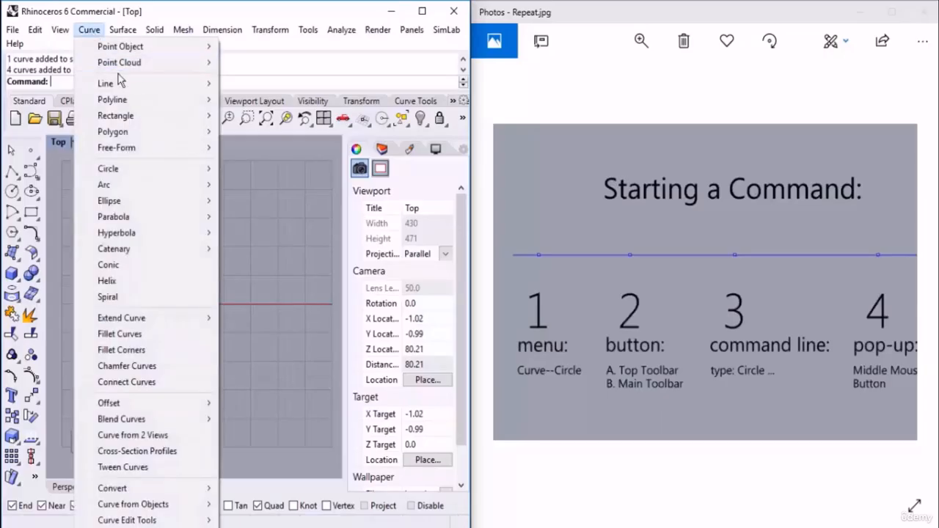
mouse_move(153, 84)
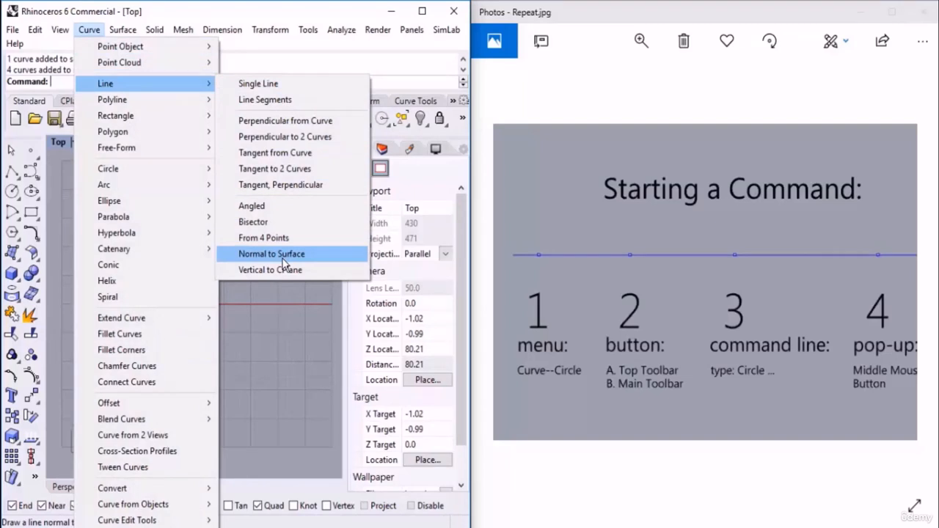
left_click(274, 84)
left_click(156, 199)
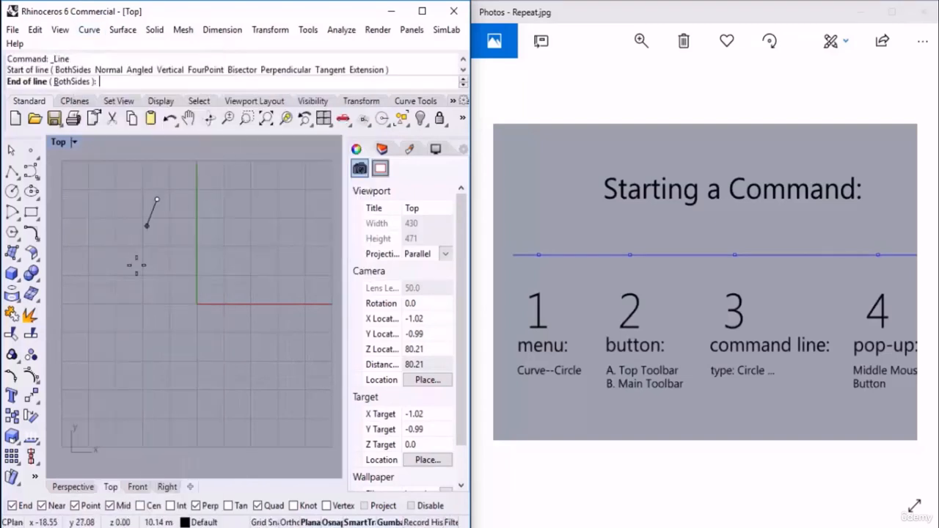
left_click(135, 278)
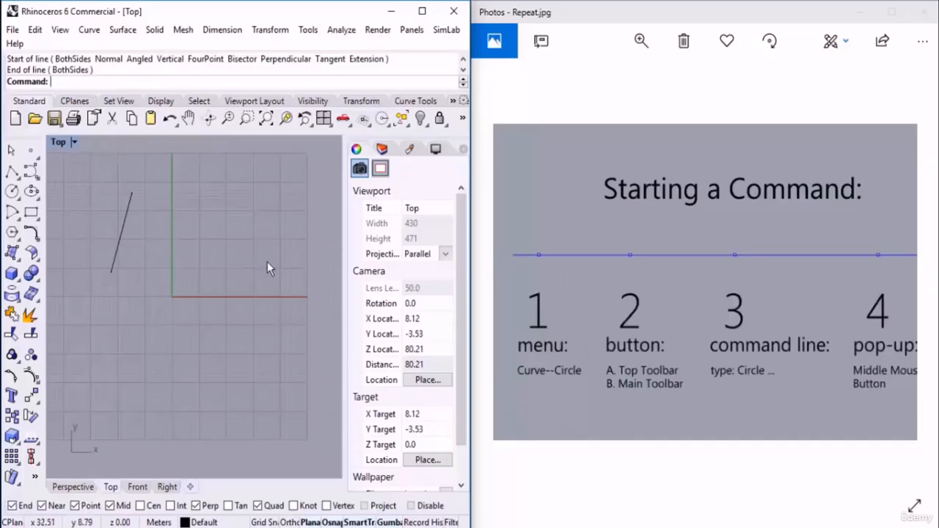
Draw a circle by centre and radius, about 11.4 m in radius, beside the line and crossing the green axis
left_click(88, 30)
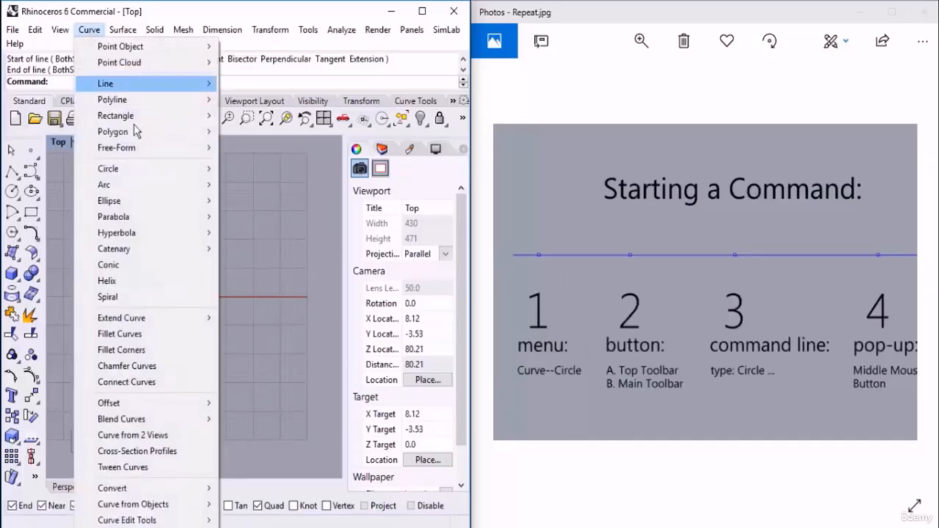
mouse_move(180, 170)
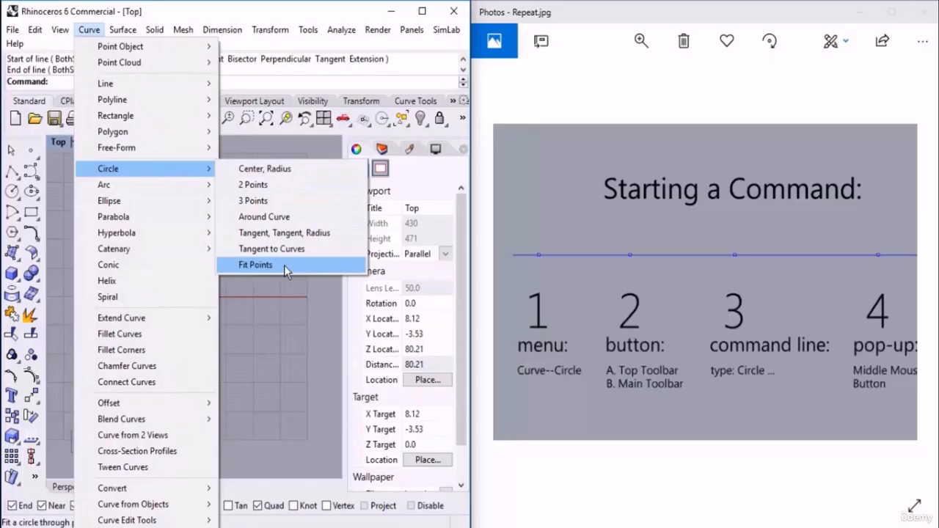
left_click(263, 169)
left_click(198, 230)
left_click(224, 247)
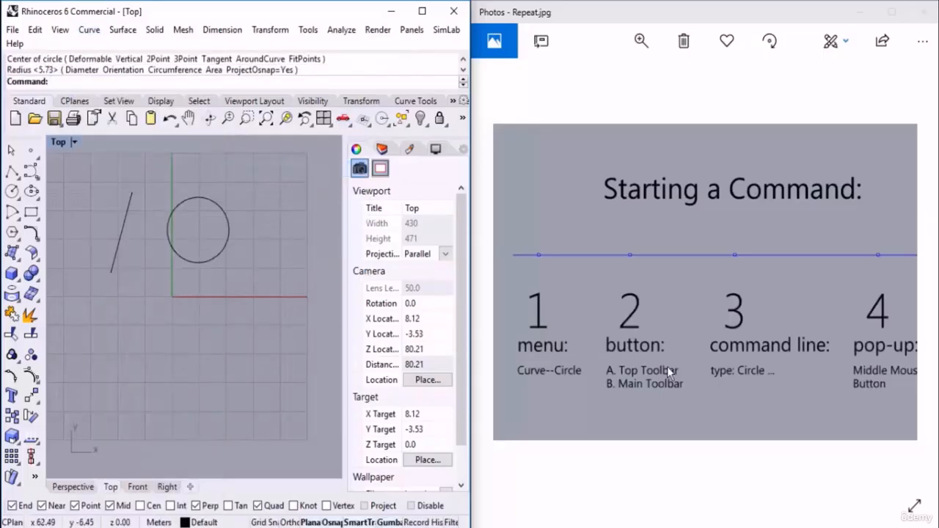
Draw an open two-segment polyline below the line and circle in the Top viewport
left_click(651, 380)
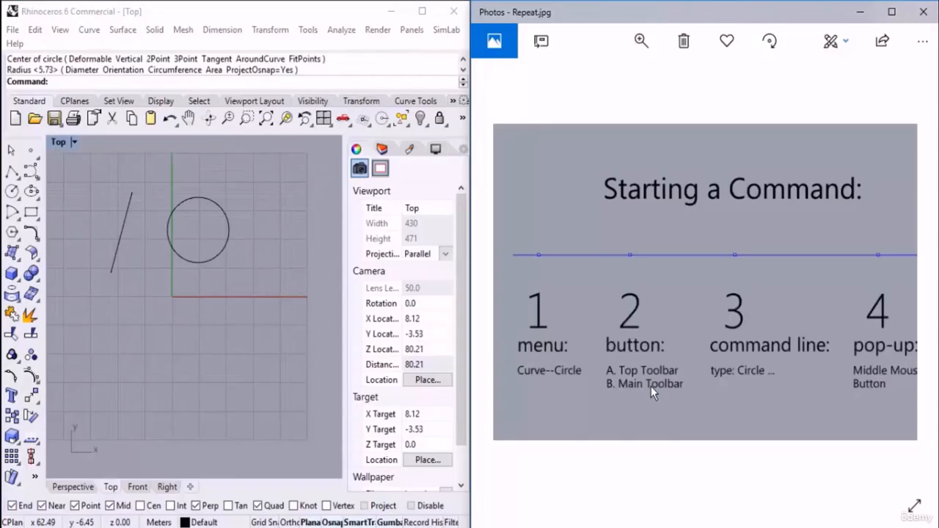
right_click_drag(213, 315, 209, 292)
left_click(15, 171)
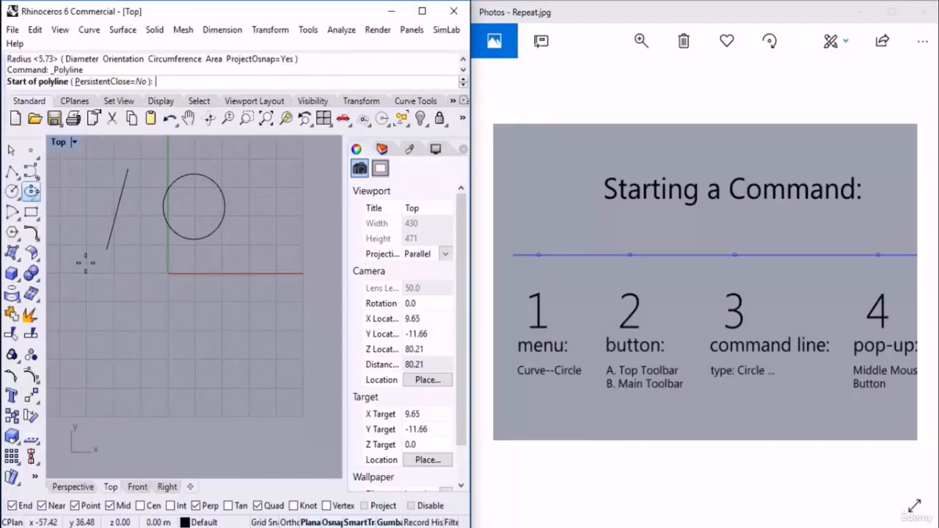
left_click(110, 333)
left_click(137, 298)
left_click(227, 316)
key("Return")
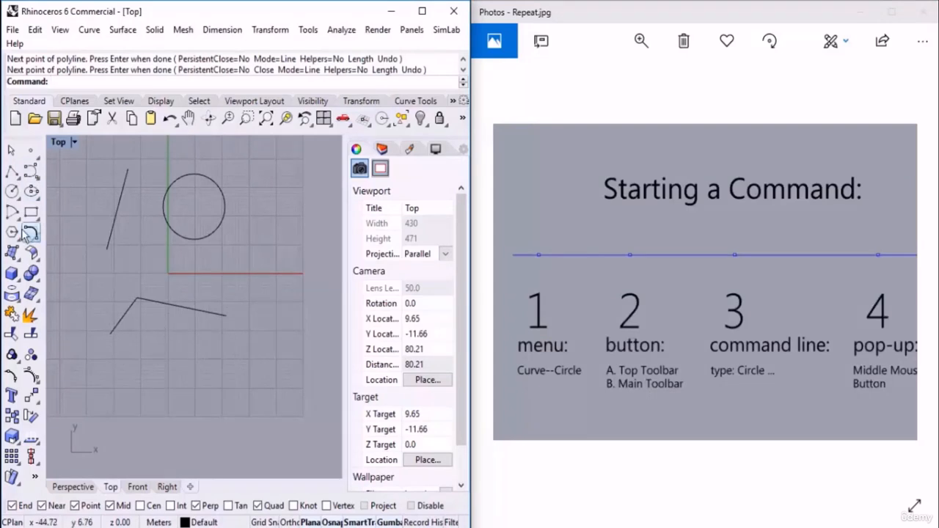
Draw a second circle by centre and radius near the end of the red axis
left_click(12, 190)
left_click(273, 283)
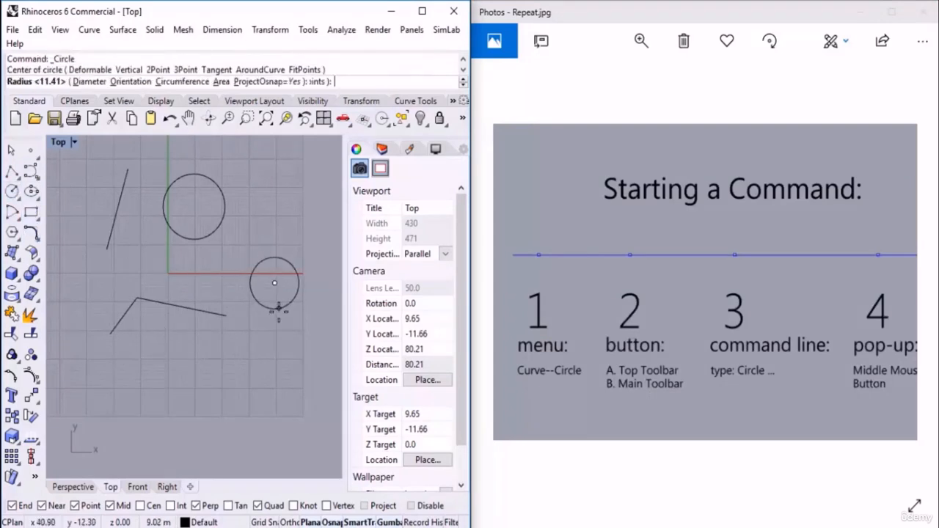
left_click(298, 307)
Draw a single line with the Line command, sloping down across the area just above the grid in the Top viewport
scroll(241, 317, "down", 3)
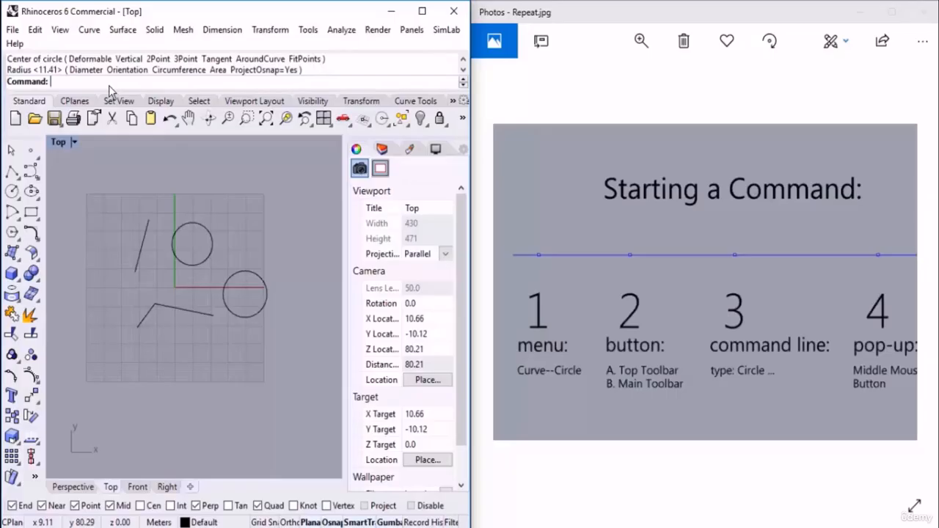
type("LIne")
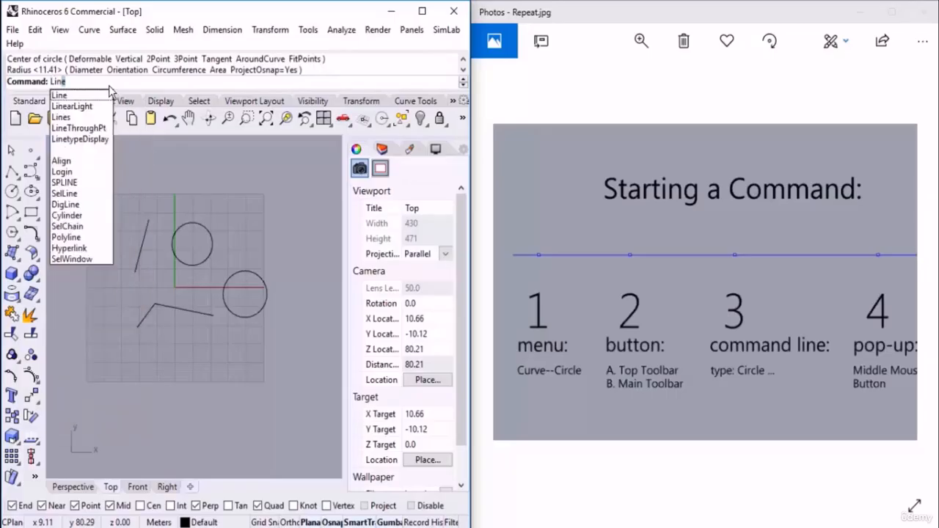
key("Return")
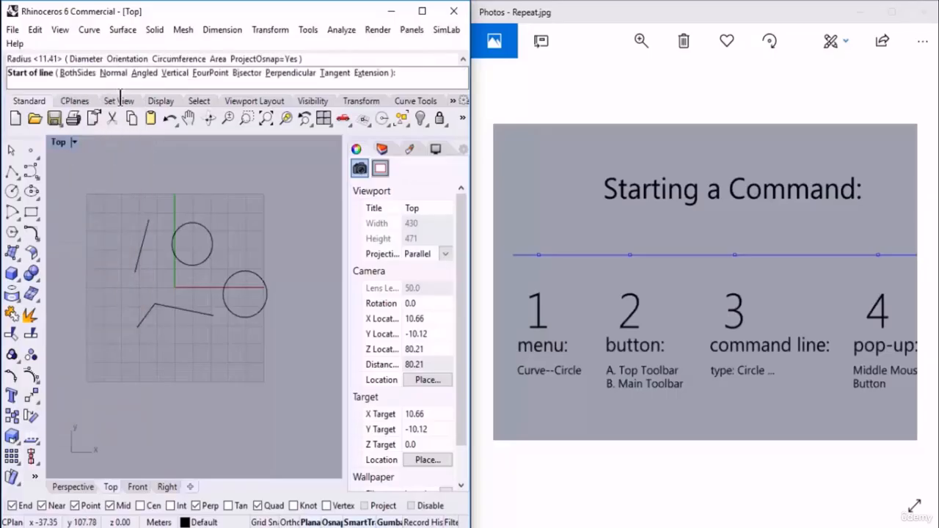
left_click(165, 175)
left_click(248, 209)
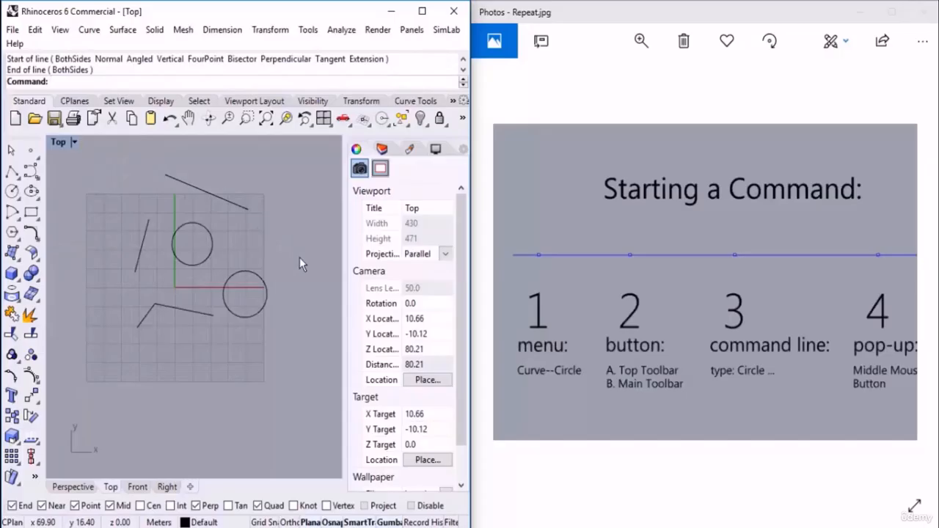
Draw a second line with the L command alias, running diagonally beyond the grid's lower-right corner
type("L")
key("Return")
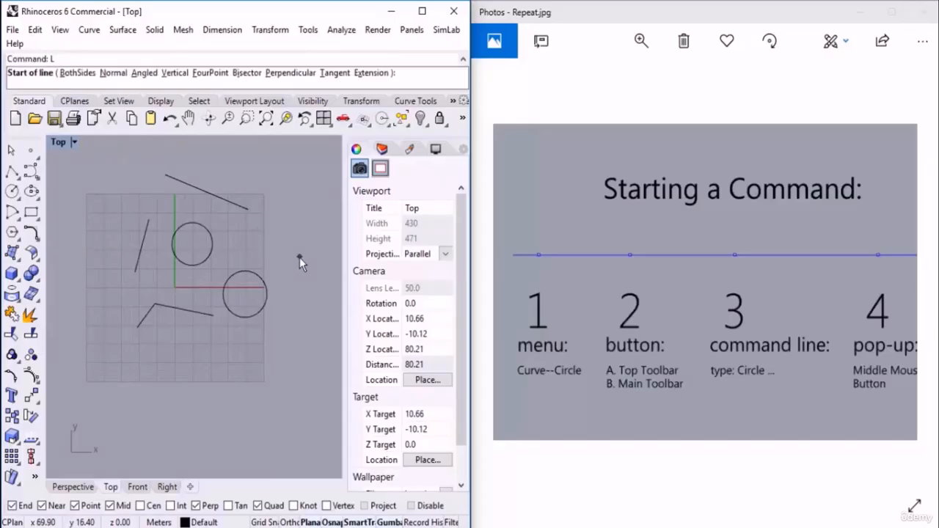
left_click(310, 300)
left_click(263, 419)
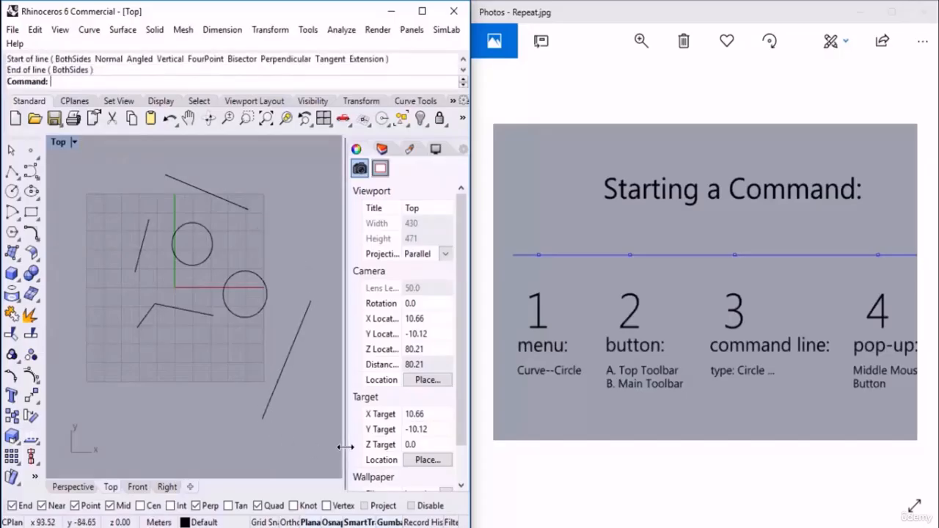
Draw a circle by centre and radius with the C command alias, outside the grid's upper-right edge
type("C")
key("Return")
left_click(297, 232)
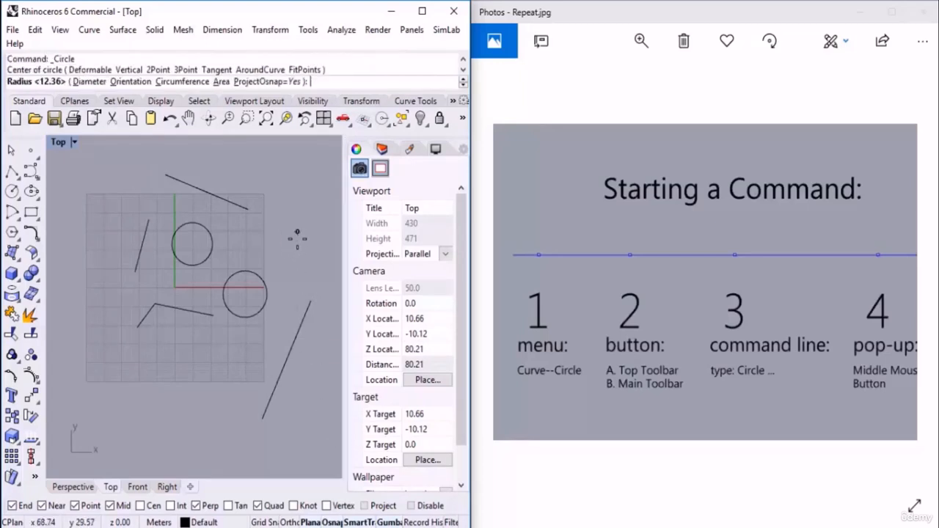
left_click(293, 268)
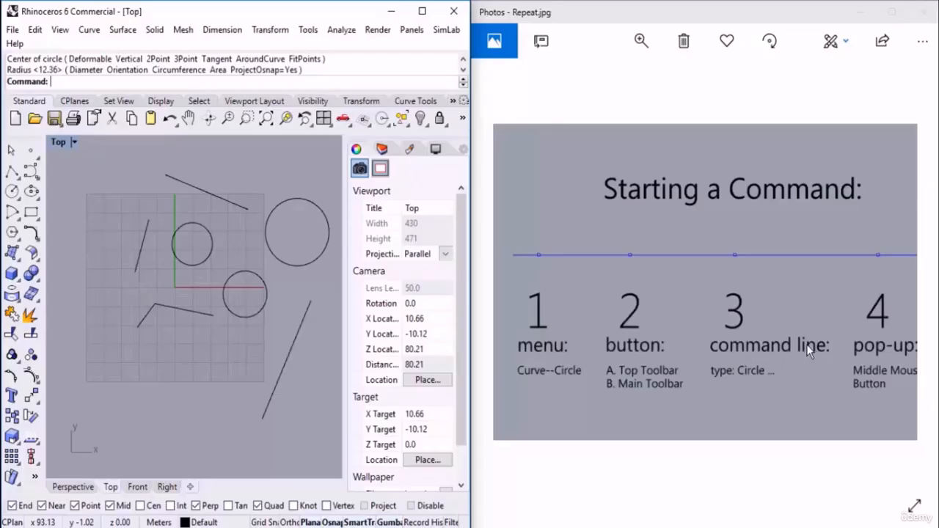
Show the pop-up method in Repeat.jpg, and draw a four-point interpolated curve across the grid's lower-left corner from Rhino's pop-up toolbar
left_click_drag(785, 360, 696, 336)
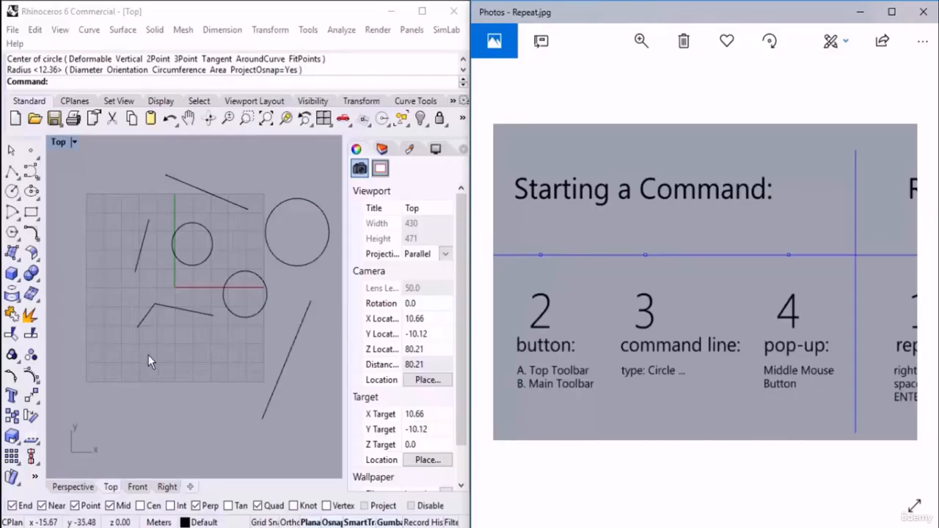
middle_click(172, 342)
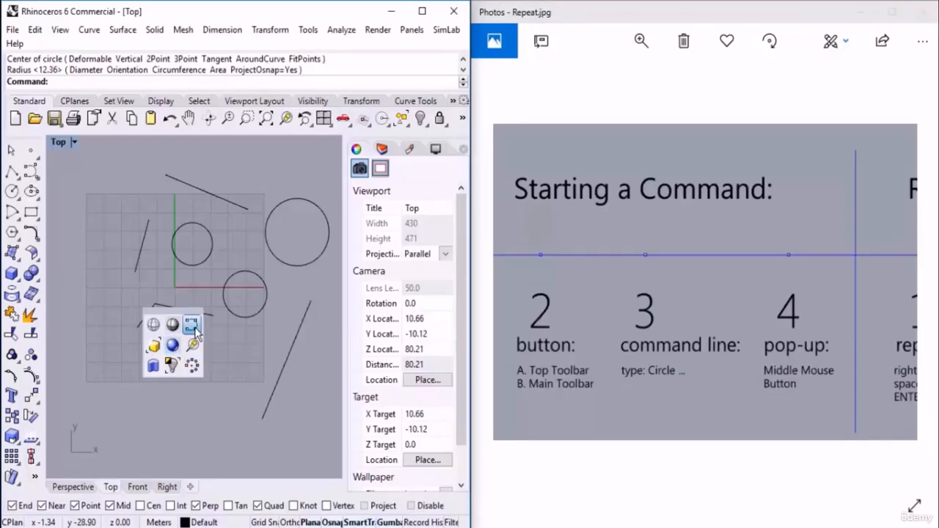
left_click(192, 327)
left_click(82, 391)
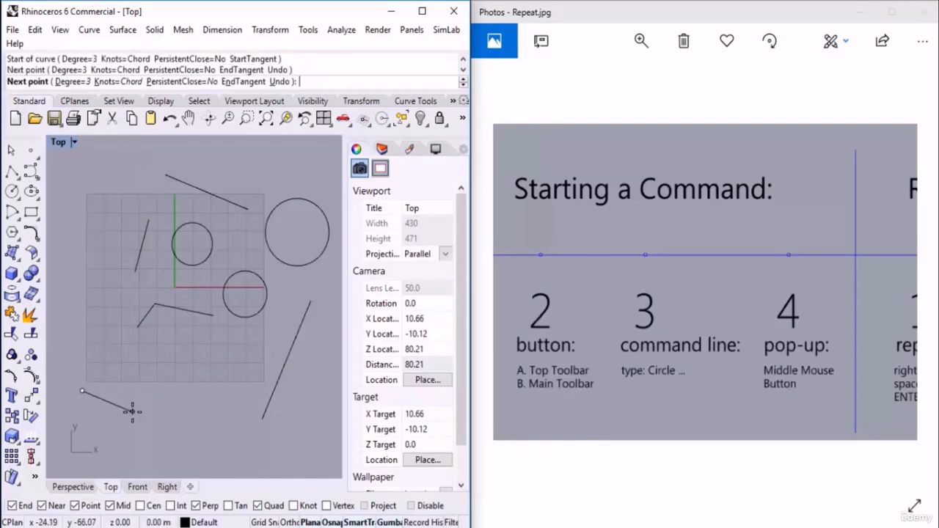
left_click(133, 411)
left_click(162, 369)
left_click(215, 355)
key("Return")
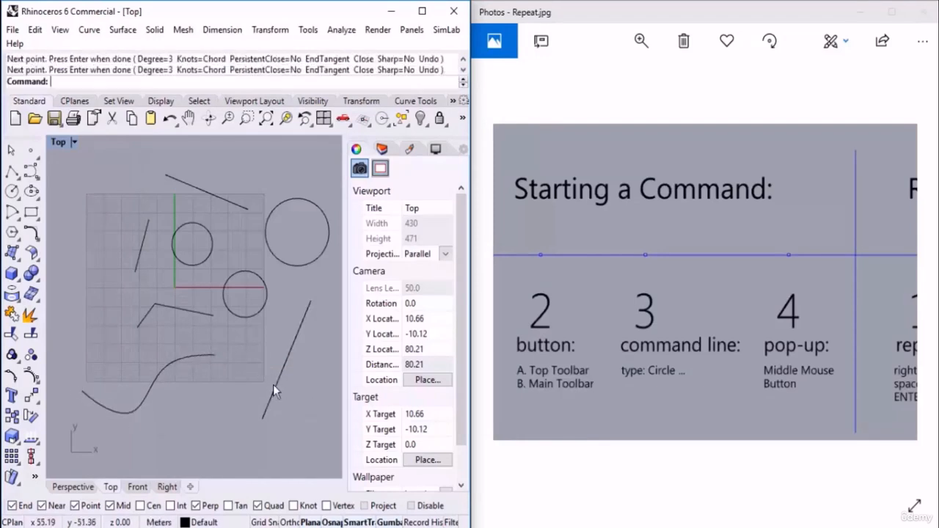
Draw another interpolated curve between the two-segment polyline and the first interpolated curve
left_click(33, 174)
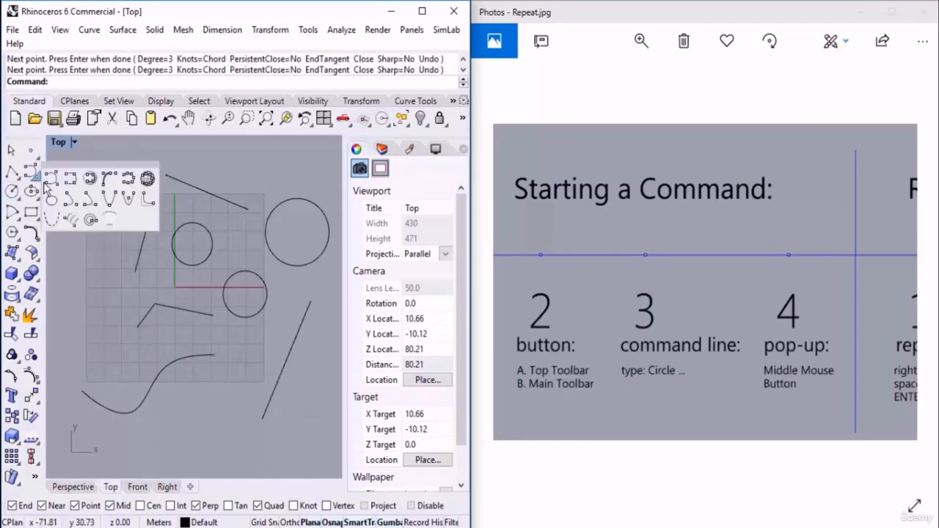
left_click(72, 180)
left_click(77, 362)
left_click(147, 344)
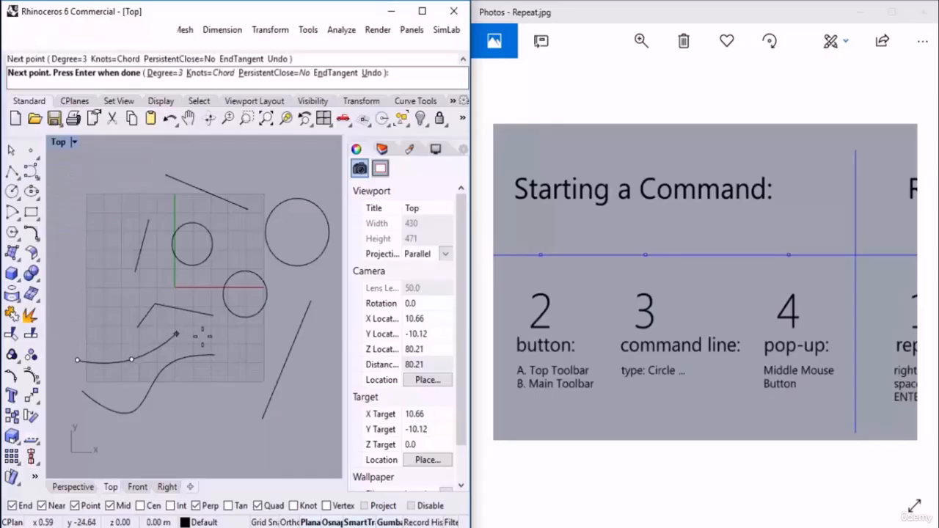
left_click(230, 338)
key("Return")
Show the starting methods in Repeat.jpg again, and delete all the curves in Rhino's Top viewport
left_click_drag(630, 378, 690, 373)
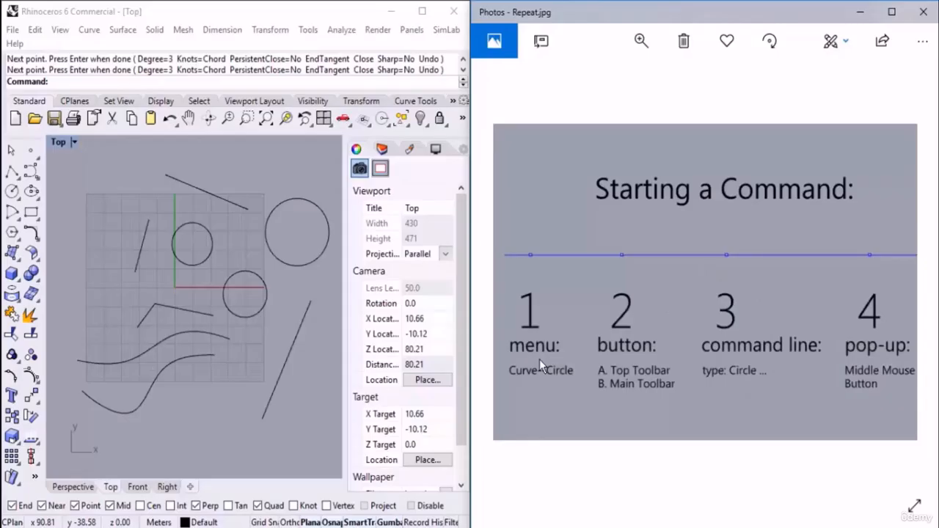
left_click(213, 246)
scroll(213, 246, "down", 5)
left_click_drag(302, 174, 108, 294)
key("Delete")
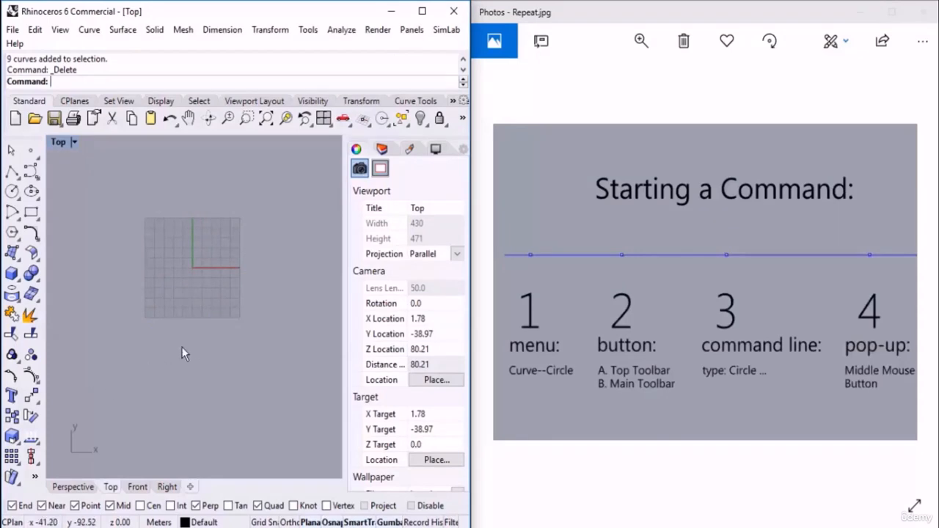
Show the Repeating section of Repeat.jpg enlarged, and draw an open two-segment polyline above the grid in Rhino
left_click_drag(807, 343, 600, 346)
left_click_drag(726, 344, 617, 337)
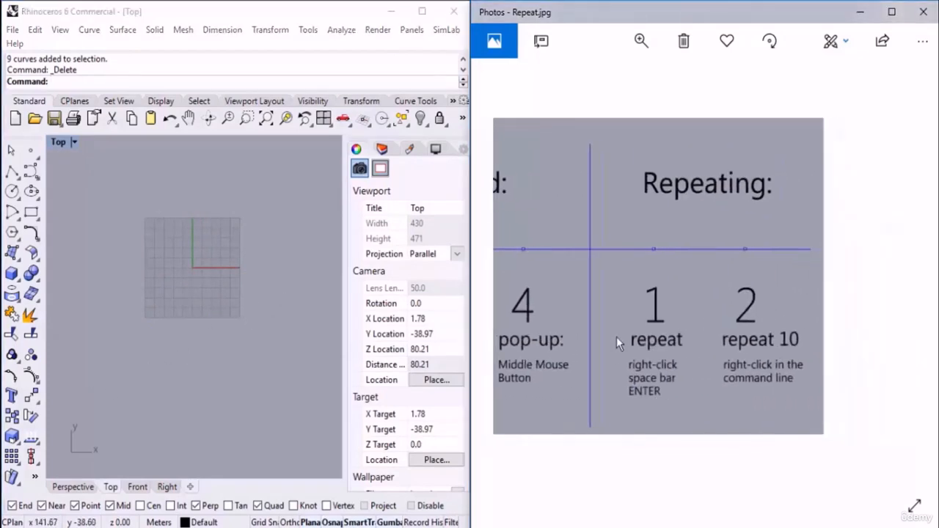
scroll(903, 320, "up", 2)
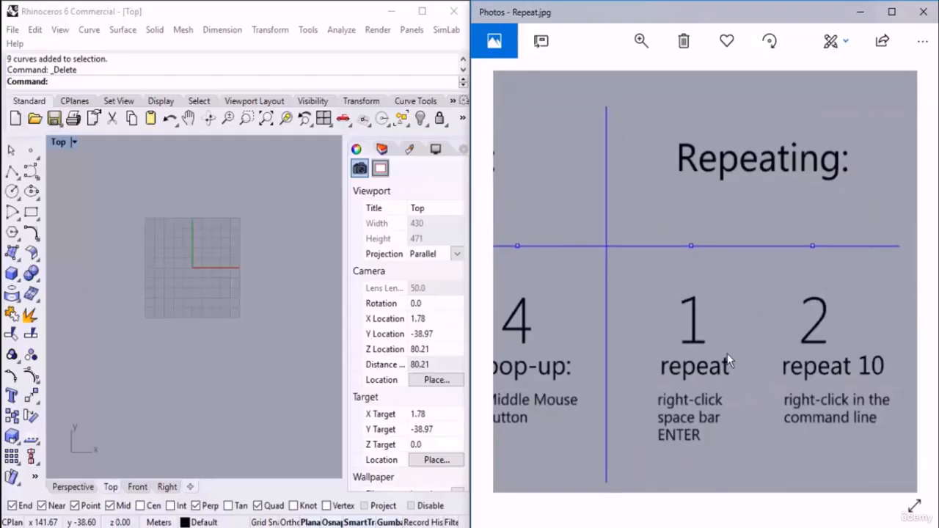
right_click_drag(228, 267, 239, 290)
left_click(12, 172)
left_click(113, 198)
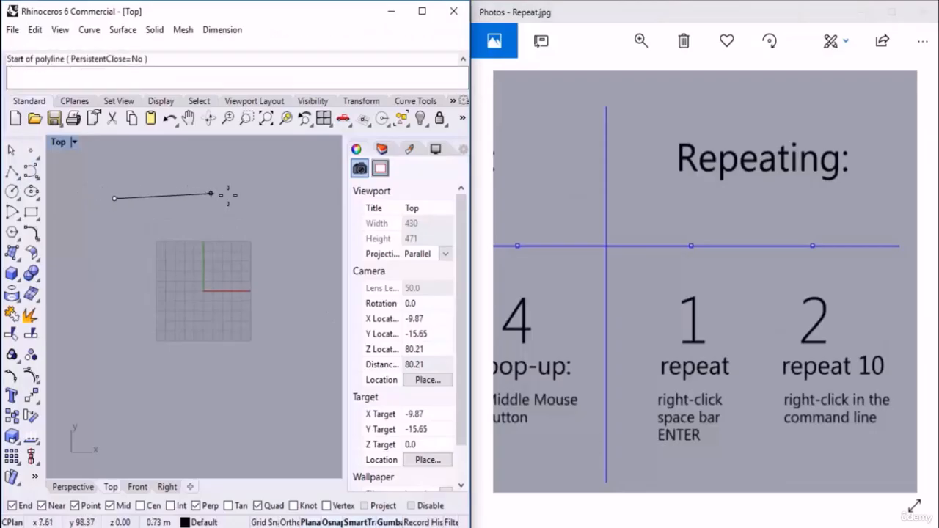
left_click(211, 194)
left_click(273, 240)
key("Return")
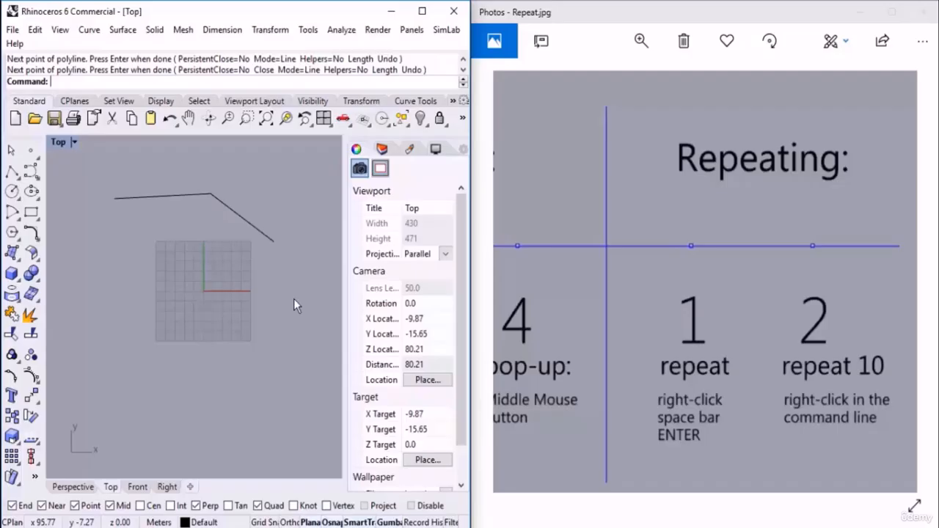
Repeat the Polyline command and draw a second two-segment polyline below the first, crossing the upper half of the grid
right_click(263, 184)
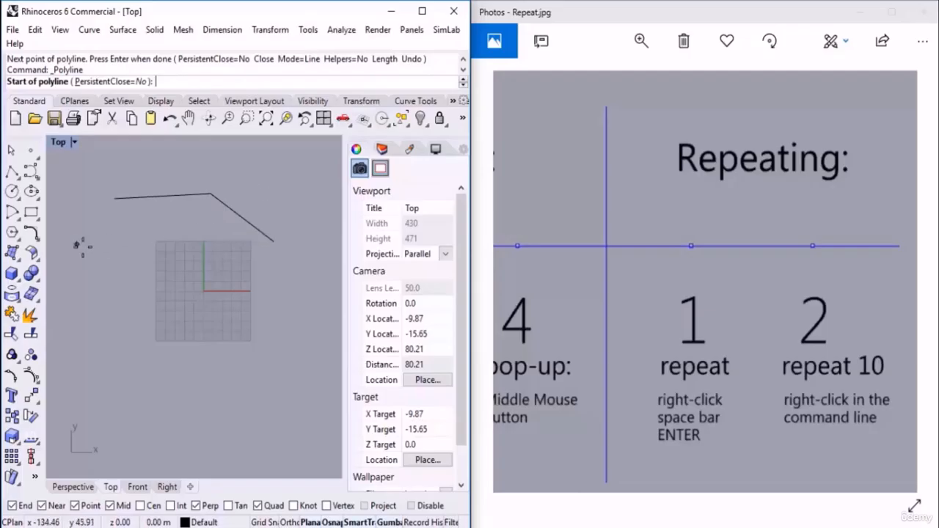
left_click(104, 253)
left_click(183, 251)
left_click(264, 286)
right_click(299, 311)
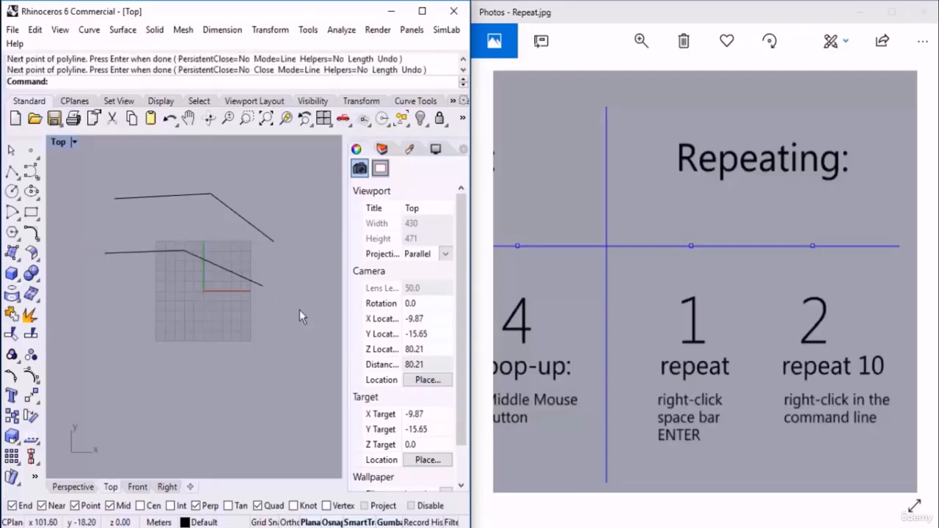
Repeat the Polyline command again and draw a third two-segment polyline below the second, ending near the grid's lower-right corner
right_click(299, 311)
left_click(101, 294)
left_click(165, 292)
left_click(254, 337)
right_click(301, 356)
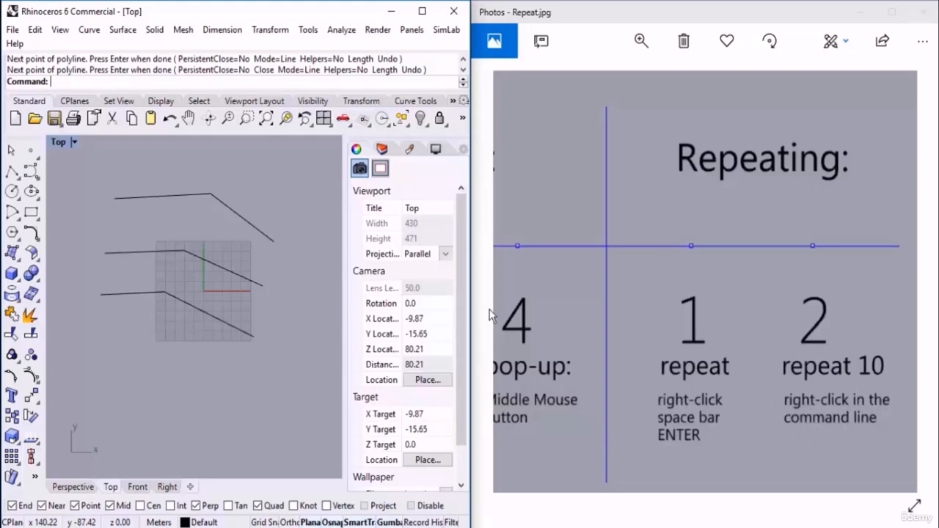
Delete the three polylines and maximize the Rhino window
left_click_drag(220, 185, 113, 408)
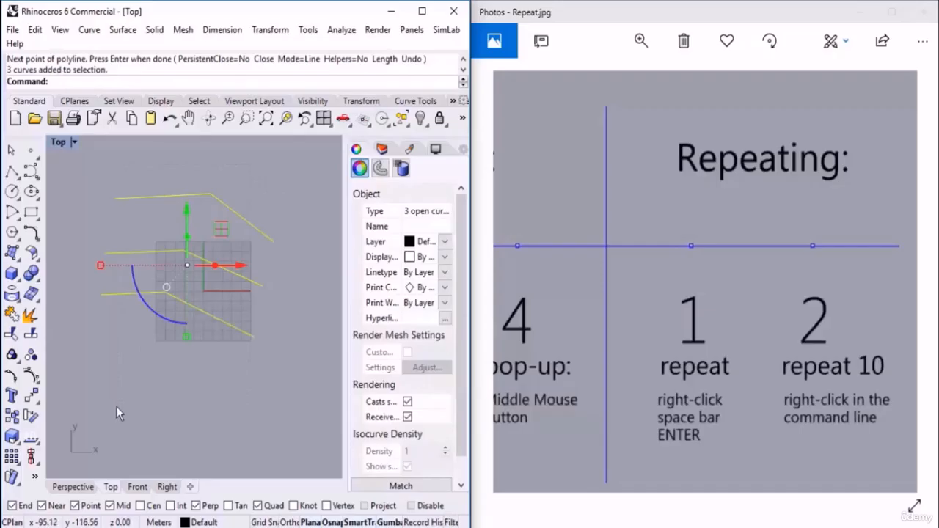
key("Delete")
left_click(429, 11)
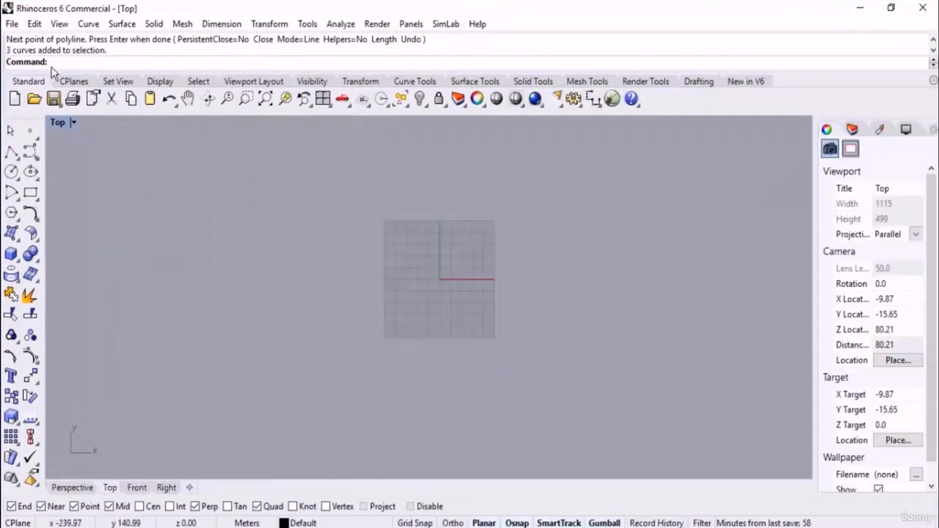
Rerun Cone from the recent commands and model an upright solid cone over the grid in the Perspective viewport
right_click(151, 64)
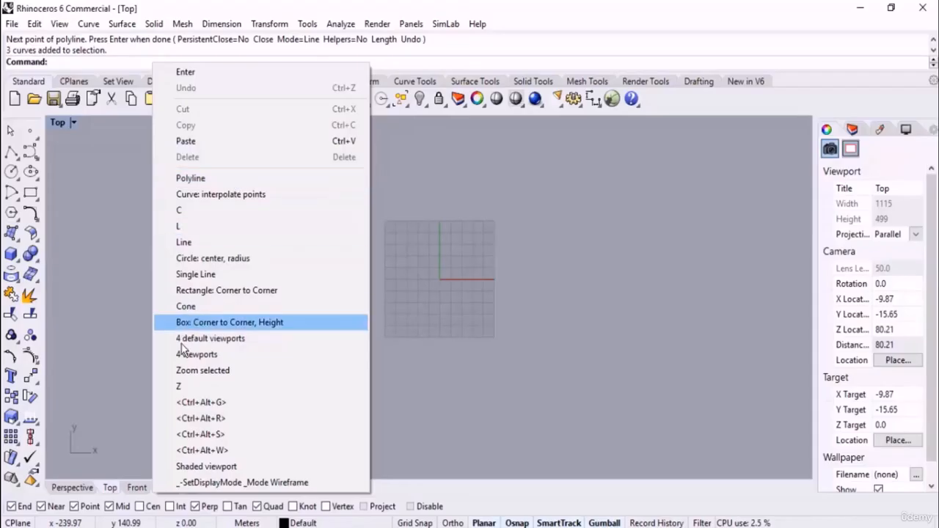
left_click(220, 306)
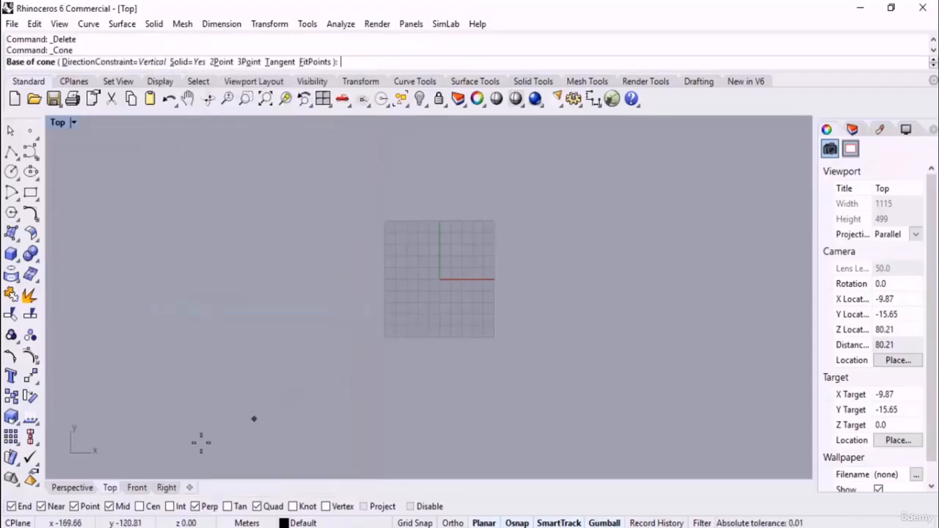
left_click(73, 487)
left_click(463, 303)
left_click(467, 346)
left_click(457, 202)
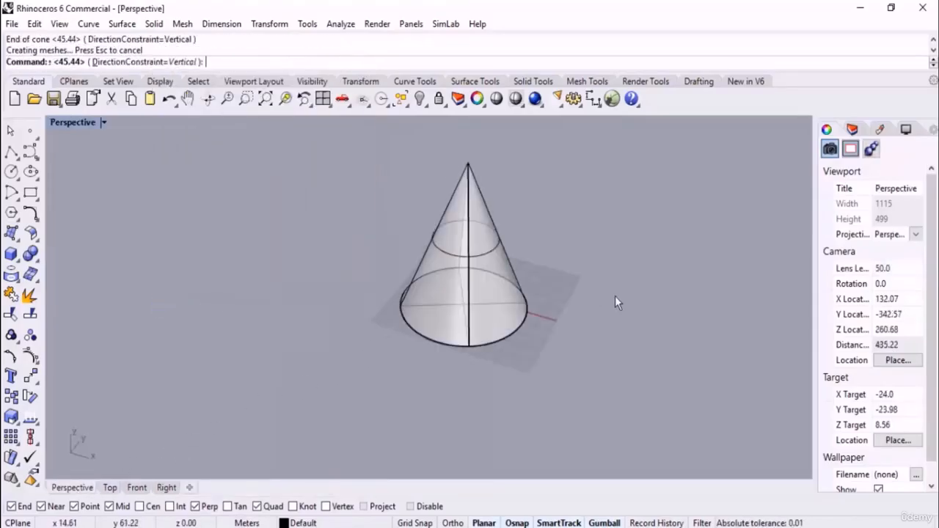
Rerun Box: Corner to Corner, Height from the recent commands and model a box beside the cone, with its height equal to its width
right_click(199, 64)
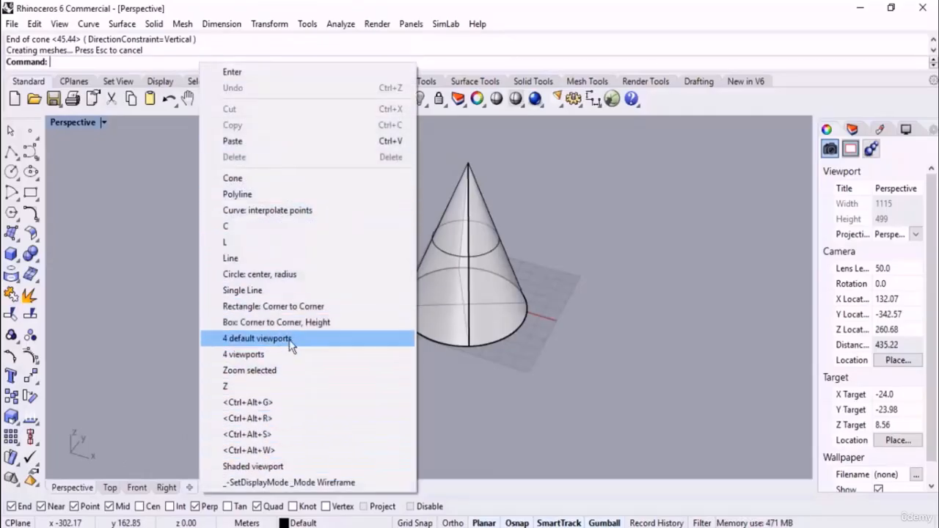
left_click(221, 322)
left_click(194, 285)
left_click(230, 369)
key("Return")
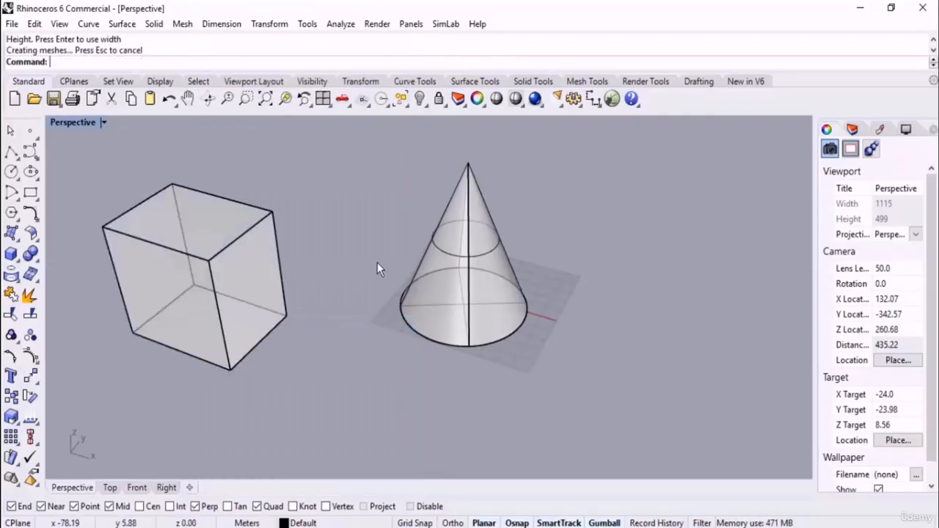
middle_click(95, 66)
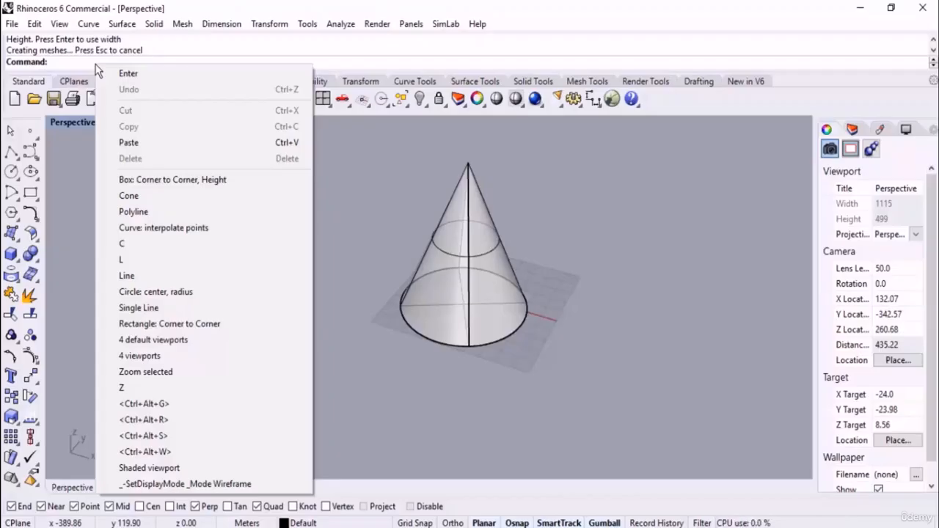
left_click(598, 178)
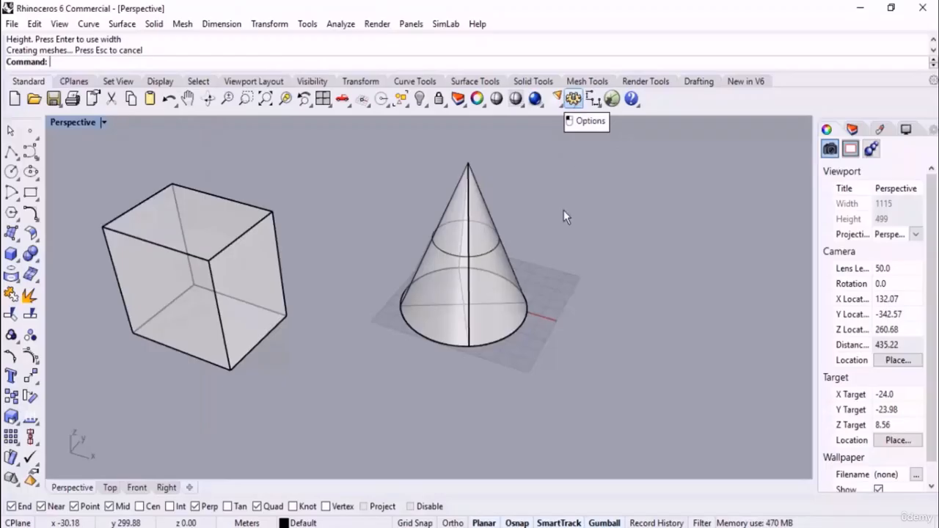
Open Rhino Options and review the Mouse and General pages, including the recent-commands list limit and the never-repeat list
type("OP")
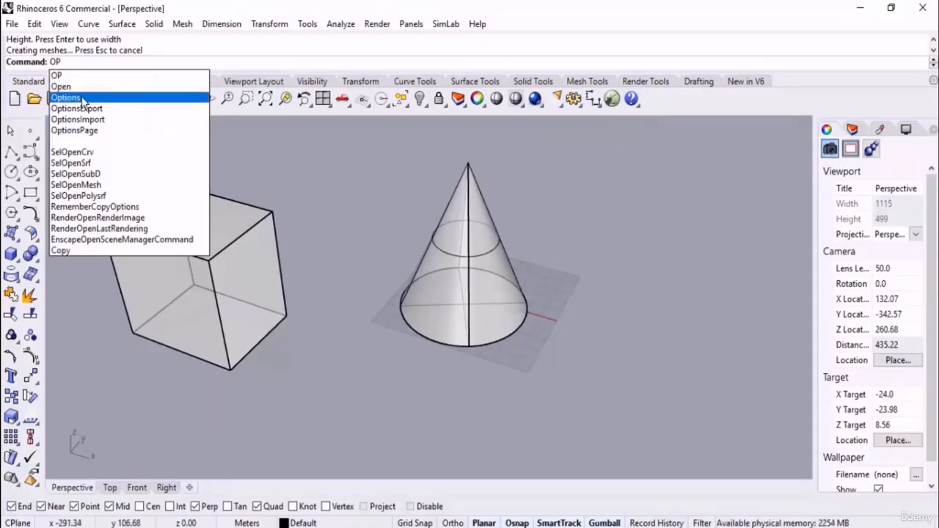
left_click(74, 97)
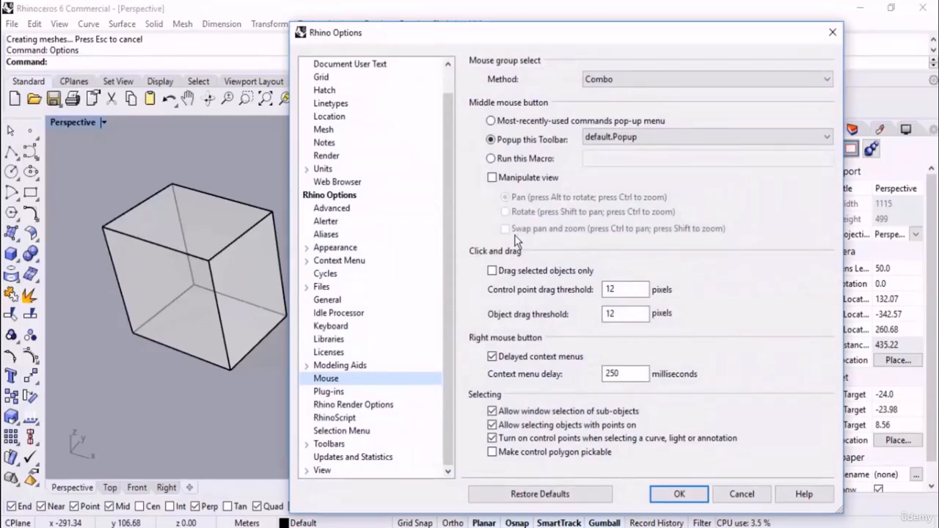
left_click_drag(449, 258, 458, 307)
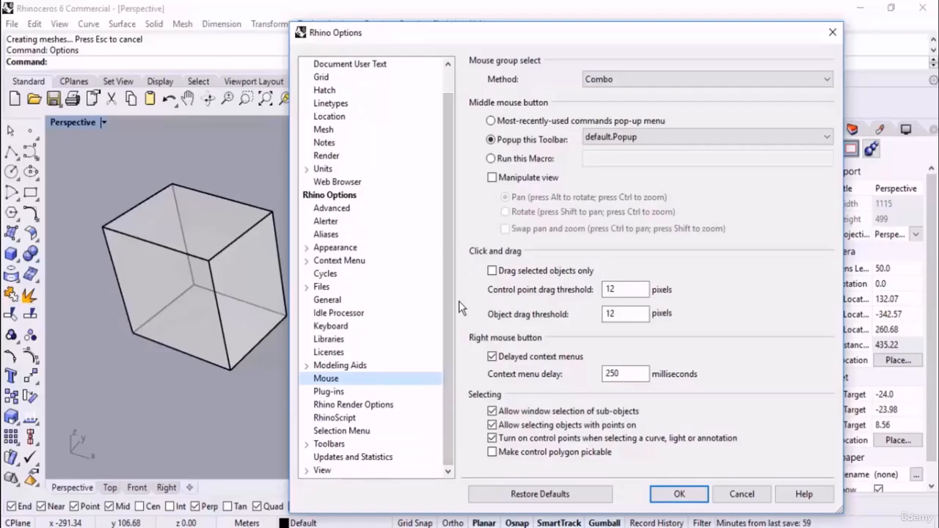
left_click(333, 302)
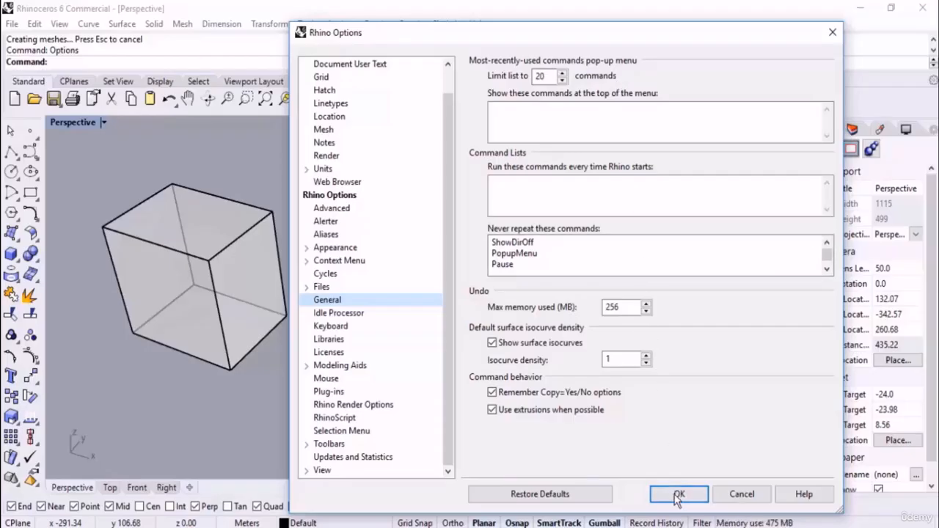
left_click(676, 493)
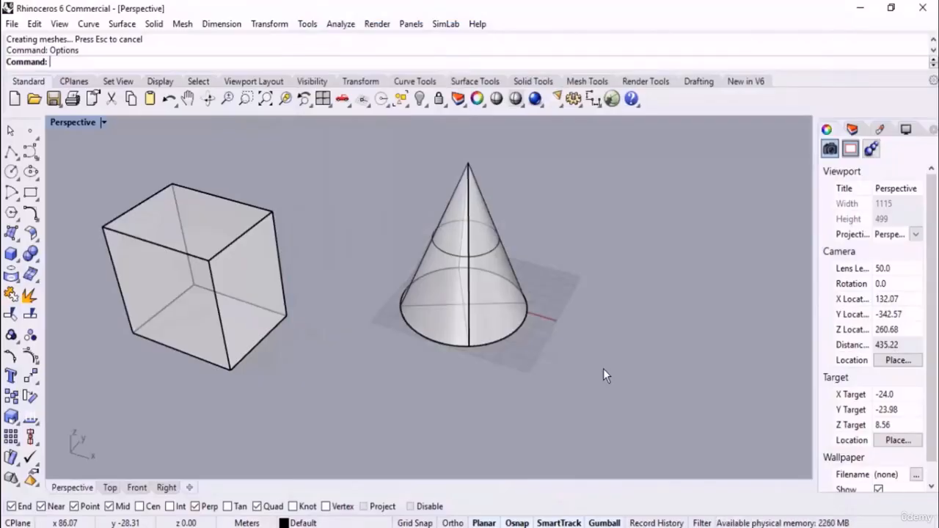
Delete the box and the cone, and switch to the Top viewport
scroll(565, 216, "down", 3)
left_click_drag(586, 165, 269, 357)
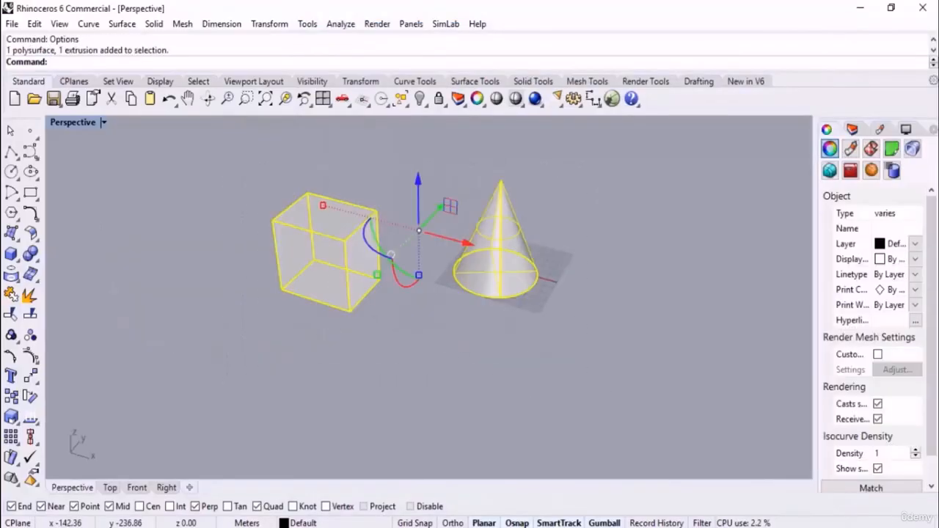
key("Delete")
left_click(109, 488)
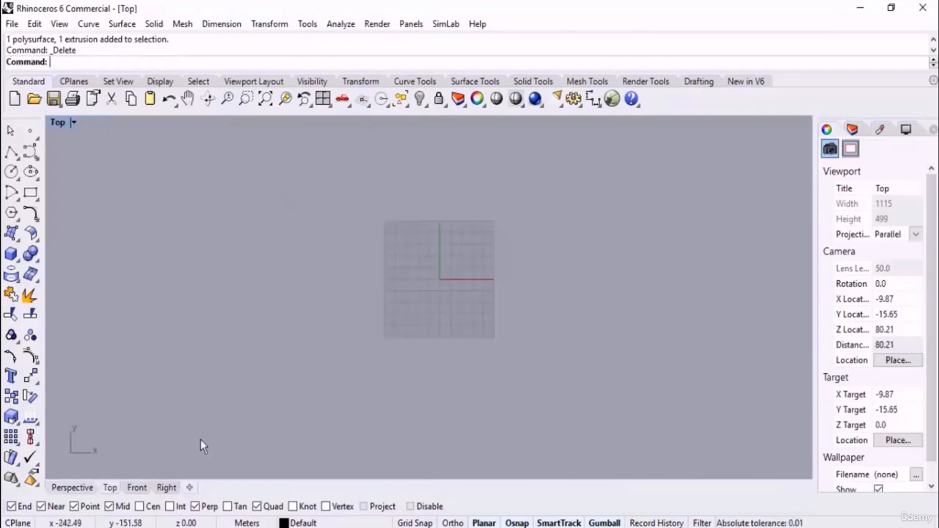
scroll(397, 250, "up", 5)
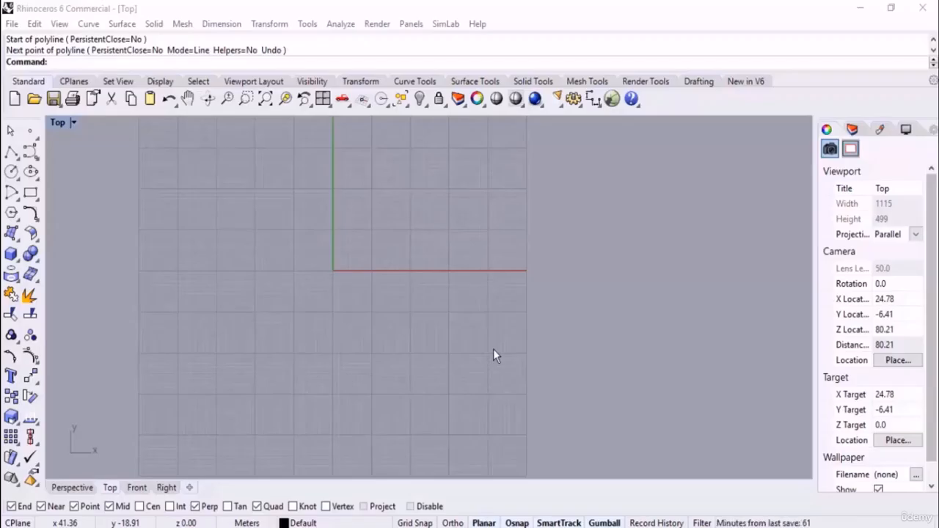
Review the available model units in the document's Units options and set the absolute tolerance to 0.001 units
left_click(308, 25)
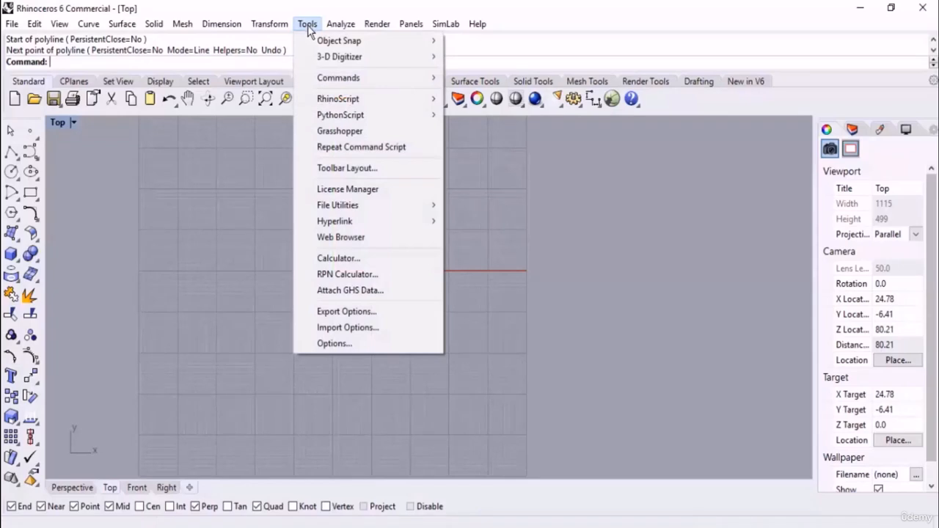
left_click(383, 344)
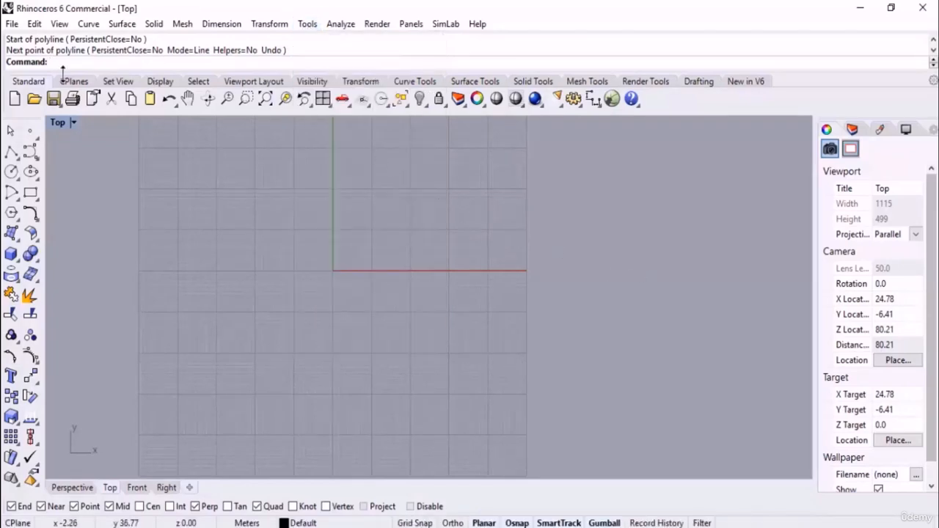
left_click(572, 103)
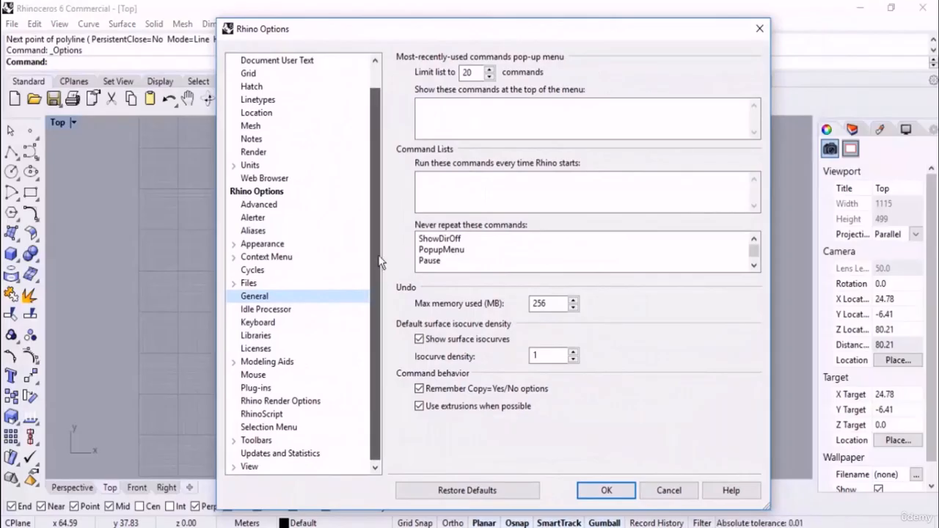
scroll(342, 312, "up", 1)
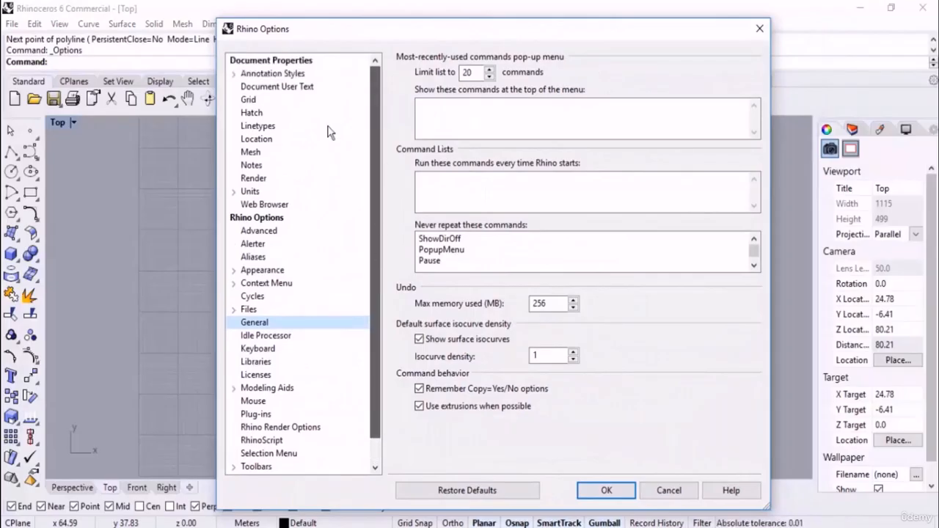
left_click(254, 193)
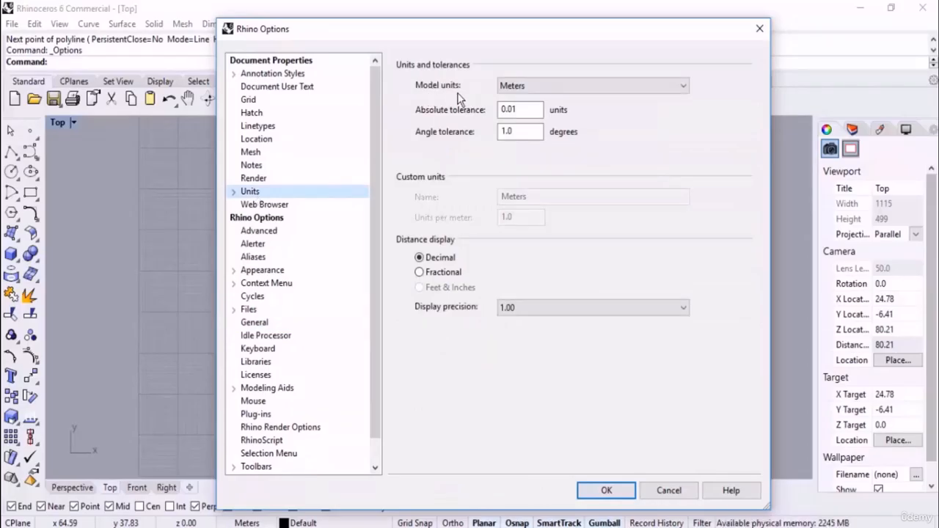
left_click(615, 91)
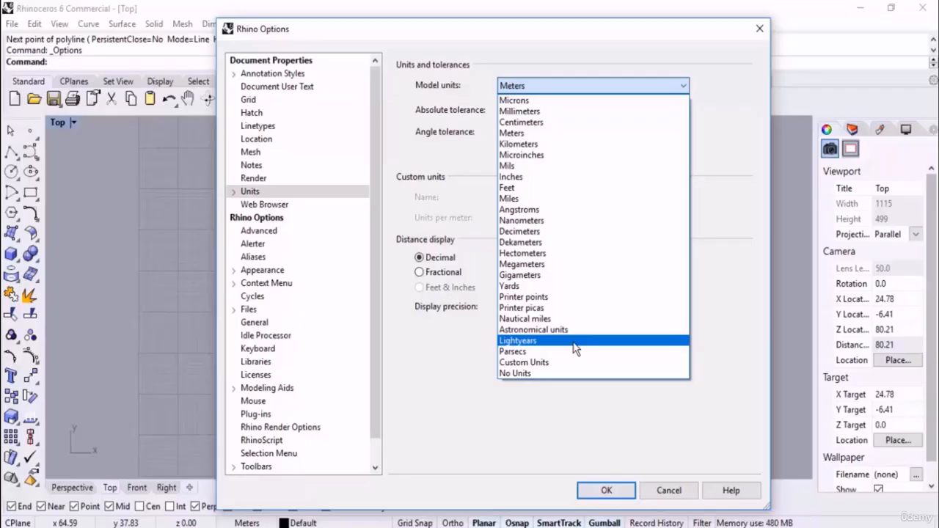
left_click(495, 429)
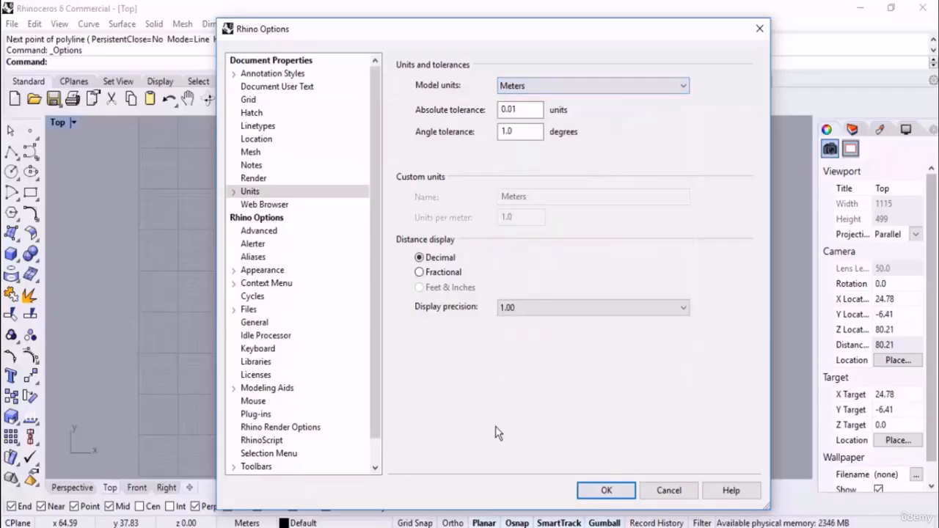
left_click(529, 110)
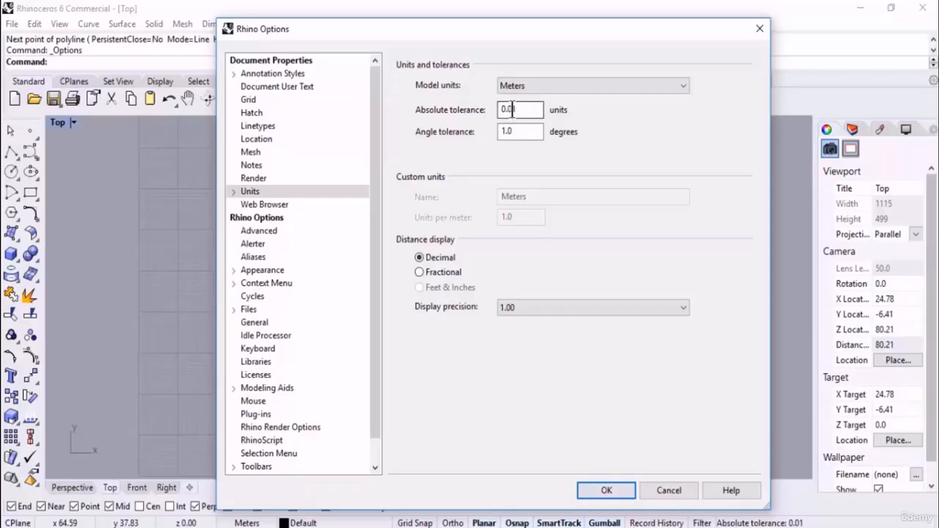
type("0")
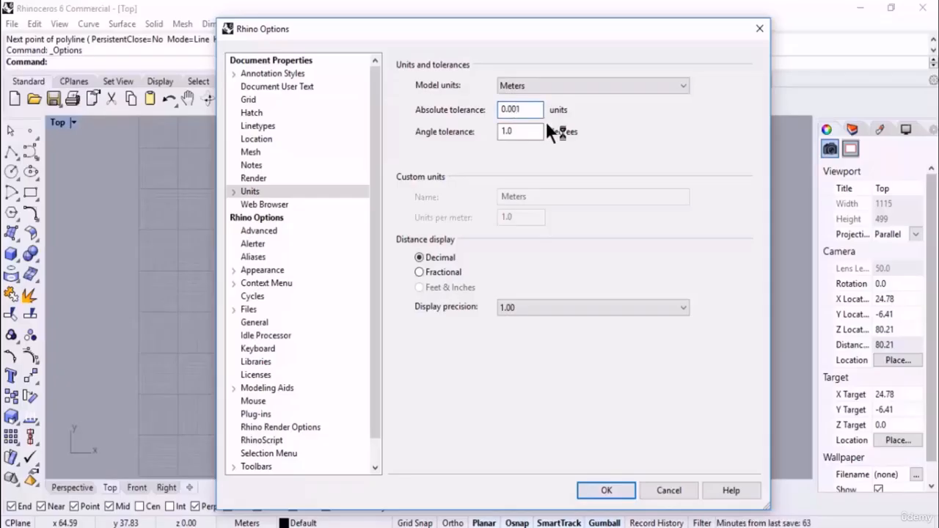
left_click(533, 132)
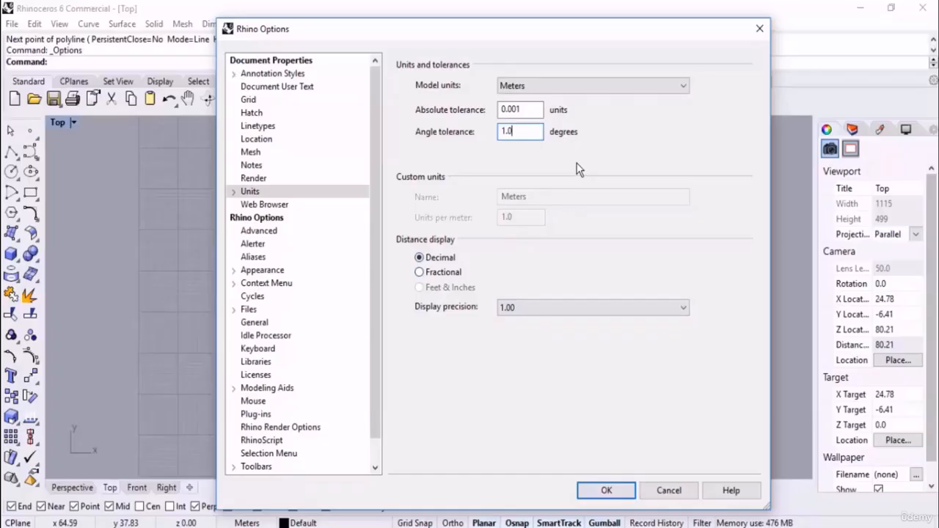
left_click(606, 490)
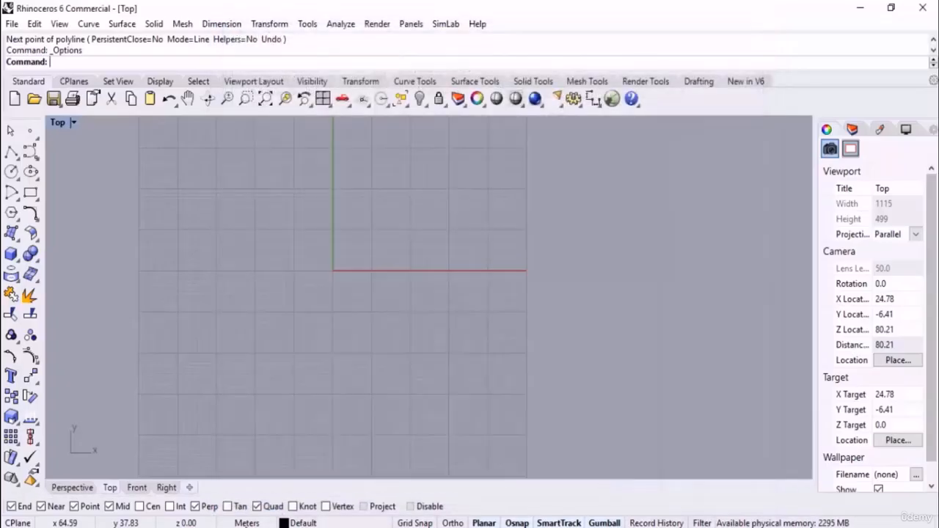
right_click_drag(486, 452, 501, 347)
scroll(533, 373, "up", 12)
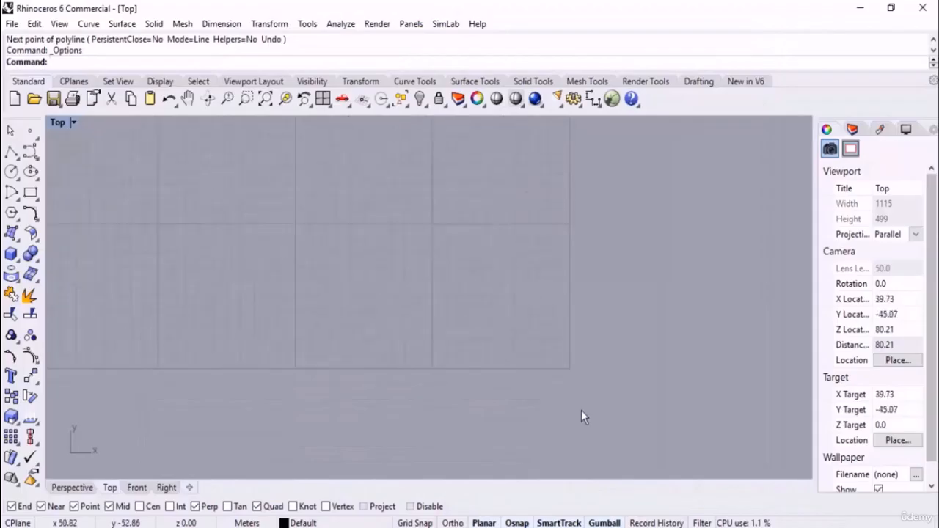
scroll(584, 392, "up", 12)
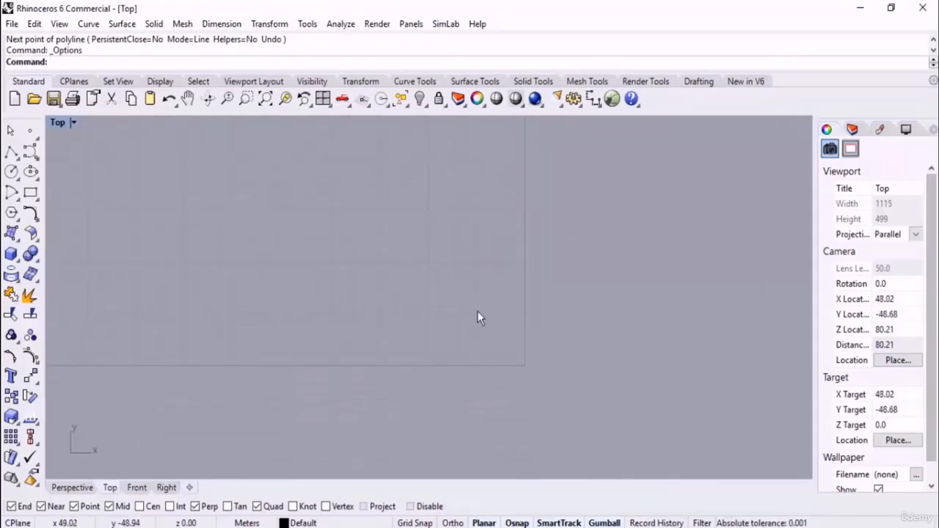
scroll(583, 377, "down", 15)
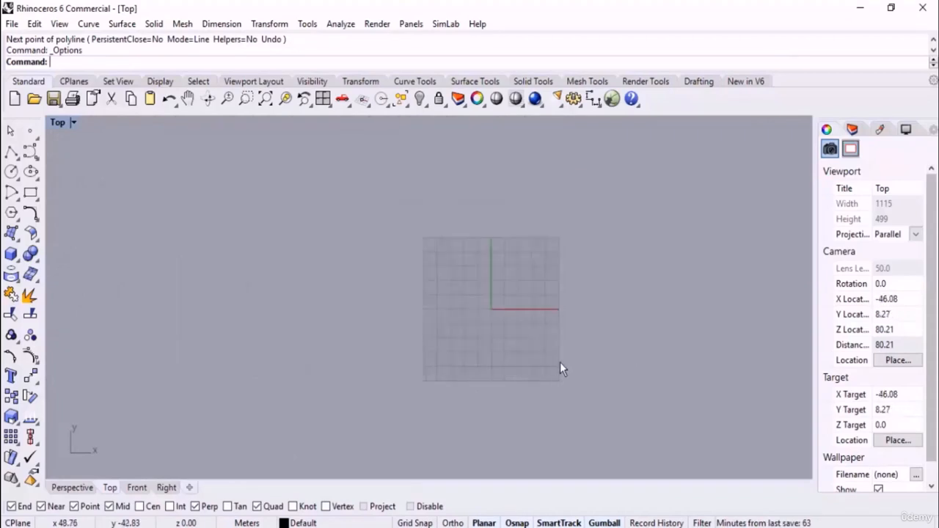
scroll(547, 326, "up", 4)
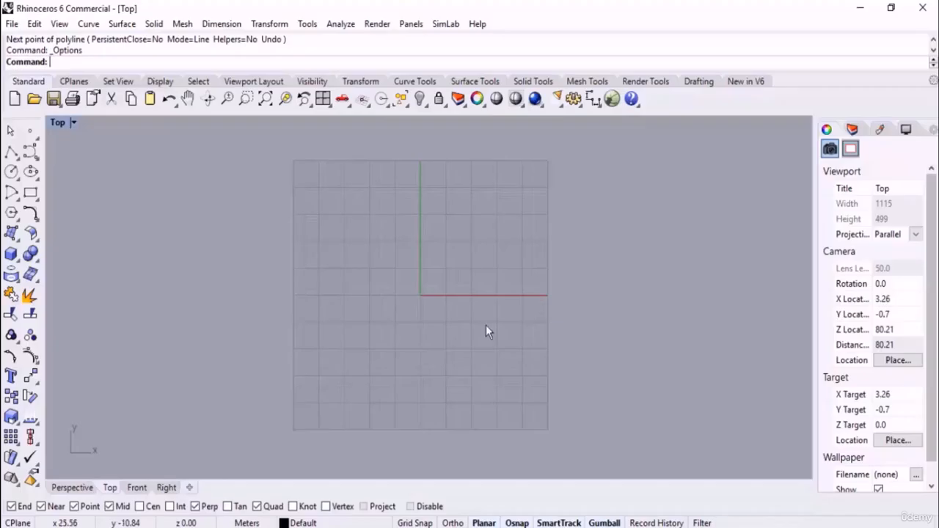
Open AutoCAD Aliases for Rhino.txt from the Class folder, examine its command aliases, close it and return to Rhino
left_click(212, 526)
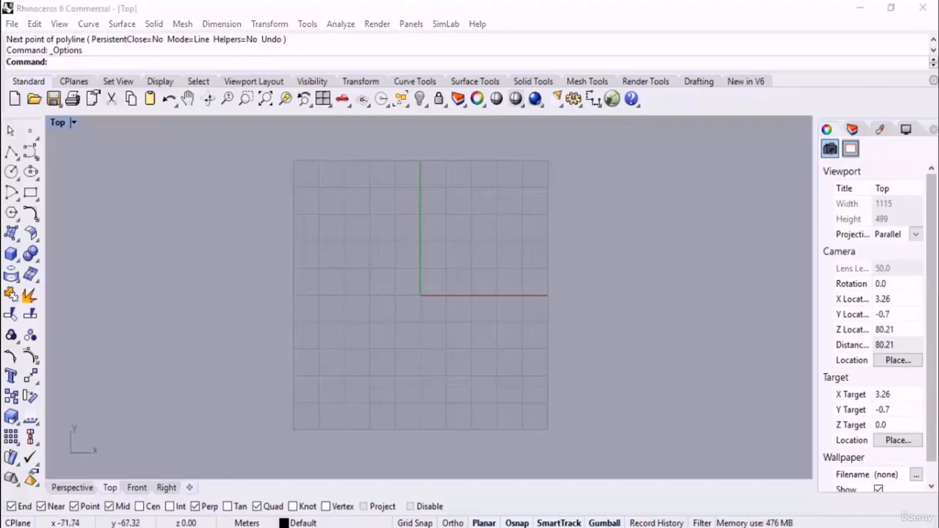
left_click(393, 436)
left_click(287, 281)
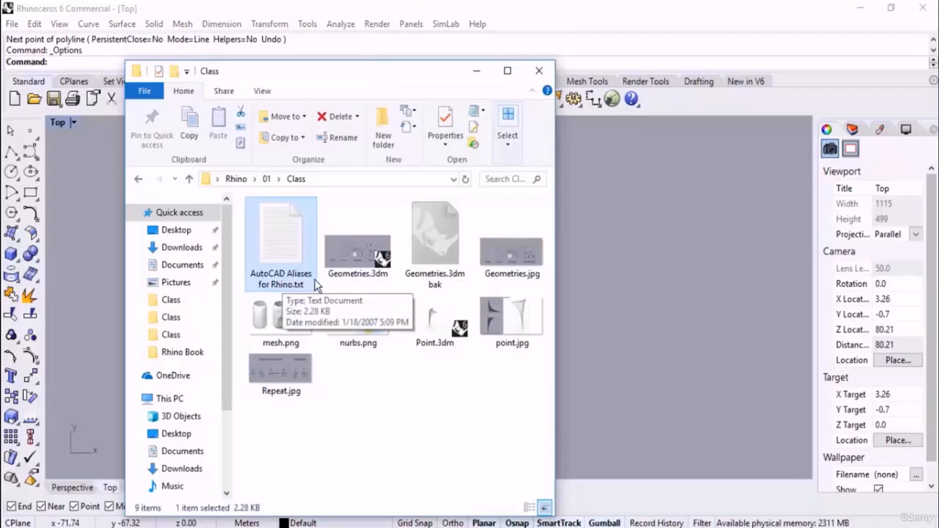
double_click(293, 246)
scroll(288, 233, "down", 20)
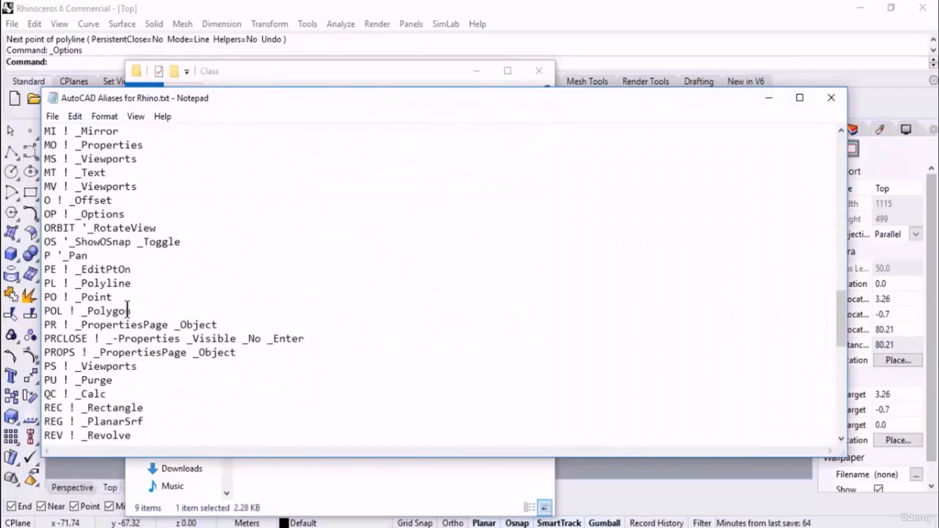
scroll(124, 312, "down", 2)
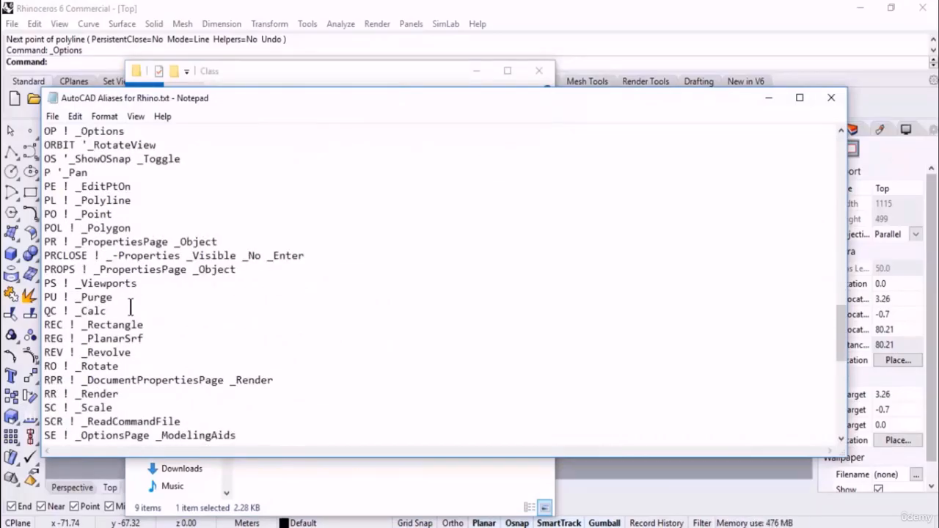
left_click(832, 97)
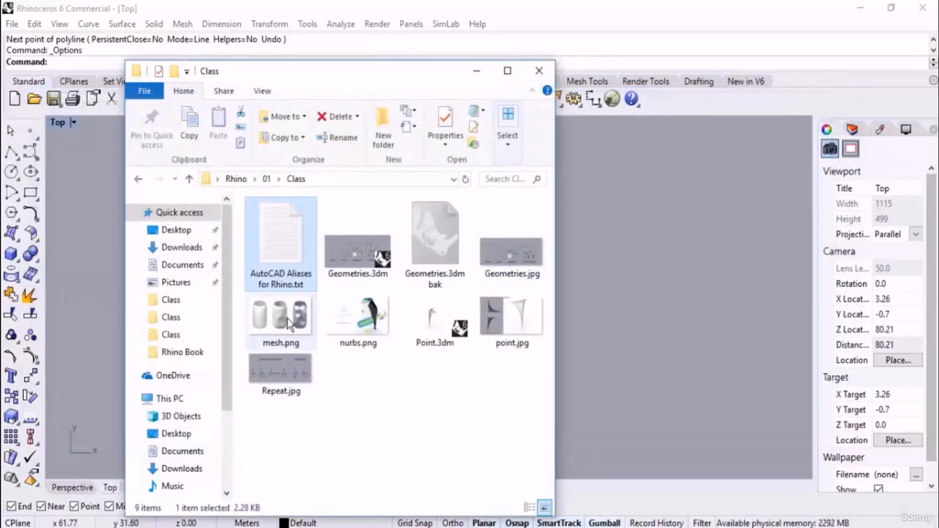
left_click(288, 325)
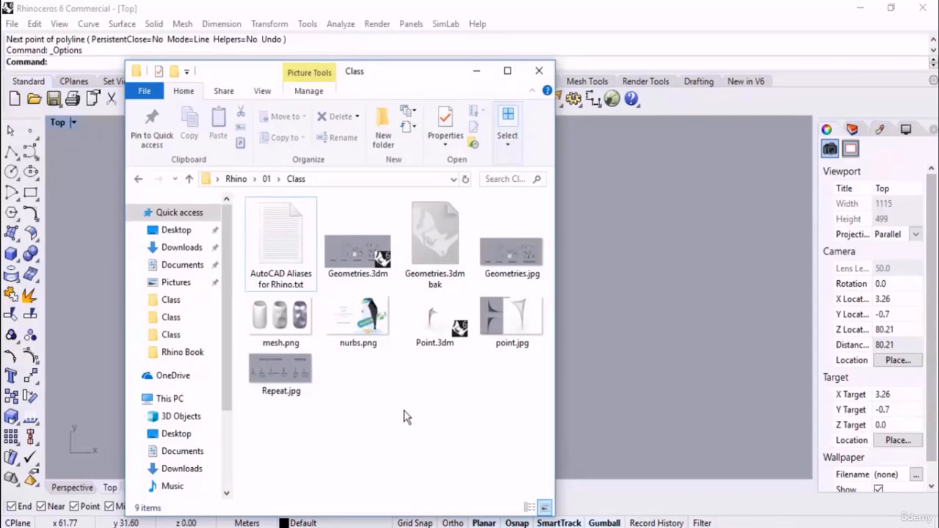
left_click(676, 226)
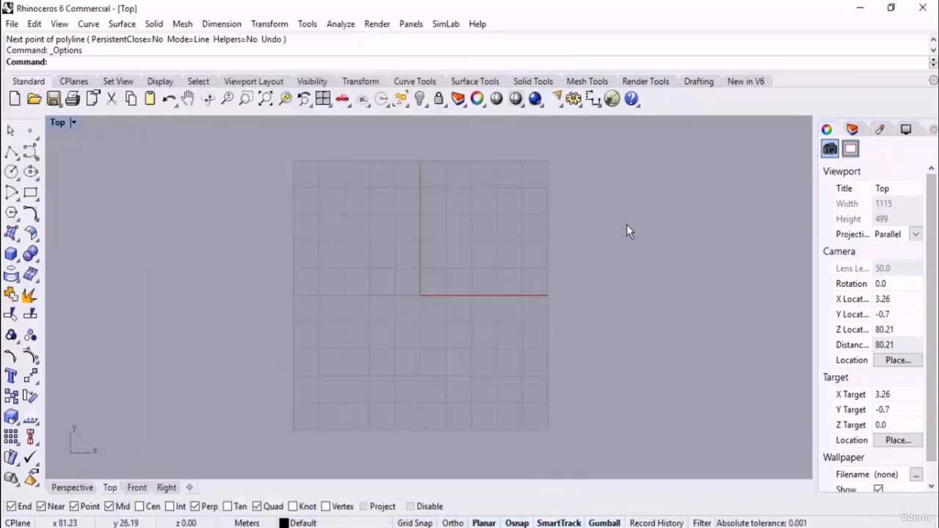
Restore the default command aliases on the Aliases page of Rhino Options
left_click(573, 98)
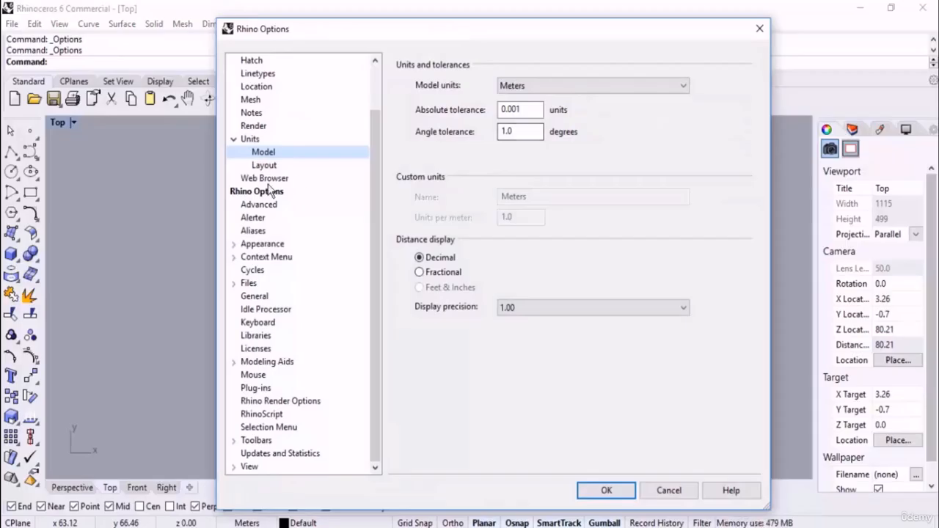
left_click(256, 231)
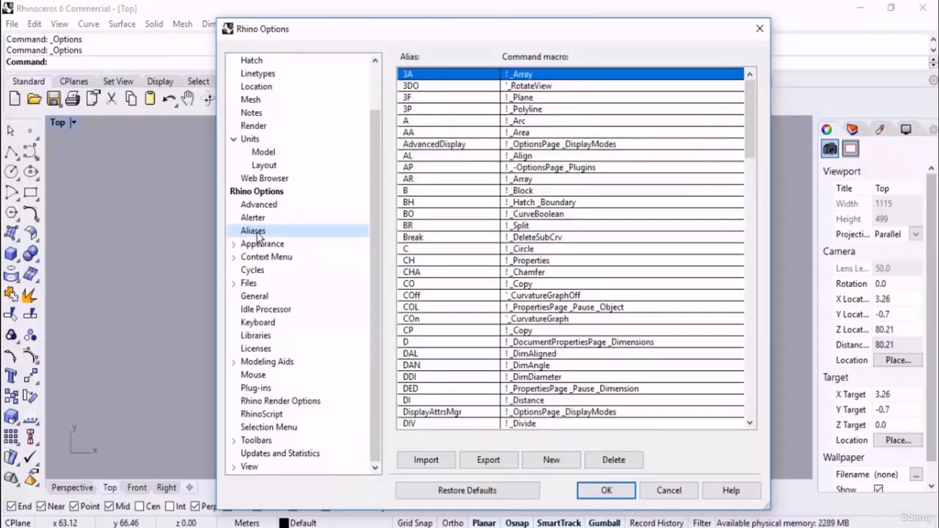
left_click(517, 499)
left_click(509, 330)
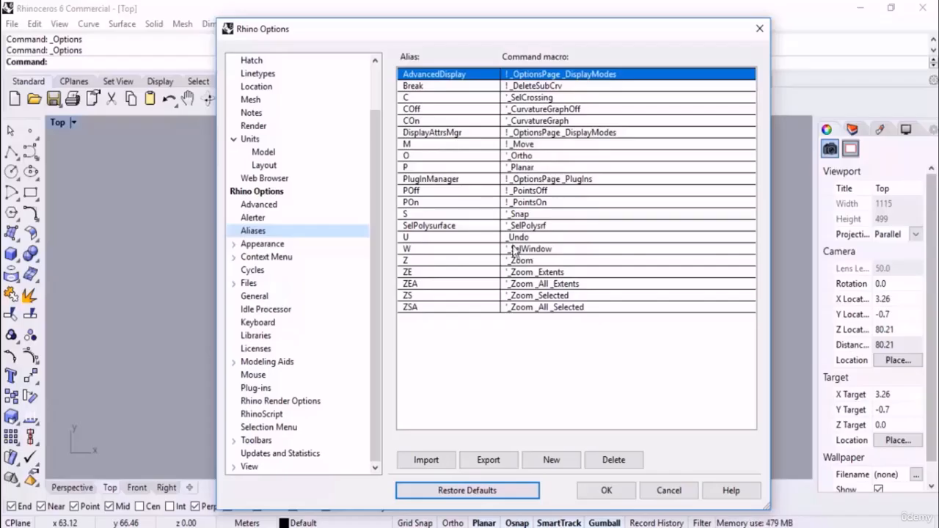
Import the command aliases from AutoCAD Aliases for Rhino.txt in the Desktop folder Rhino > 01 > Class
left_click(435, 461)
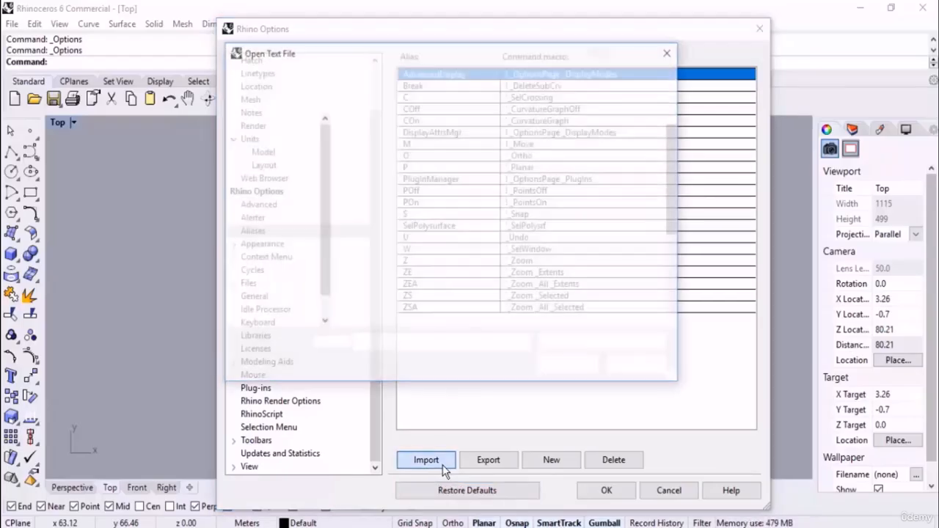
left_click_drag(325, 260, 320, 153)
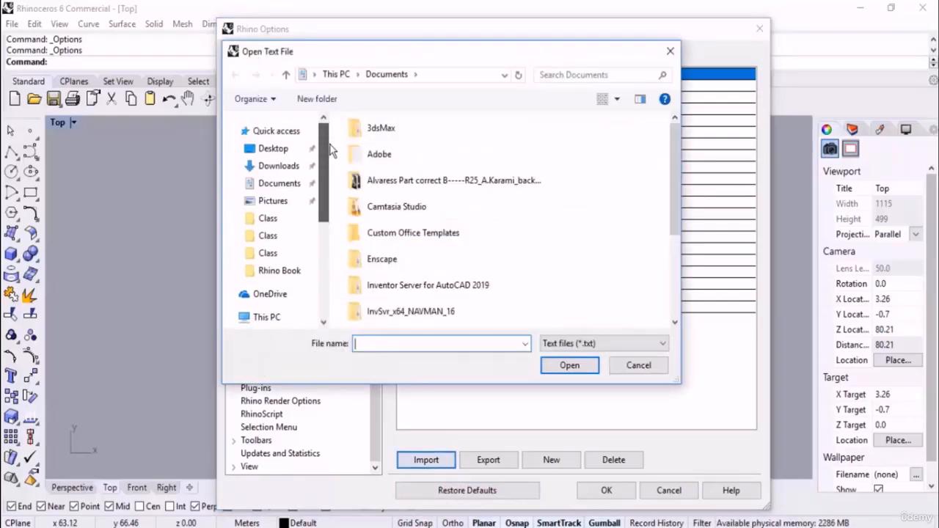
left_click(272, 149)
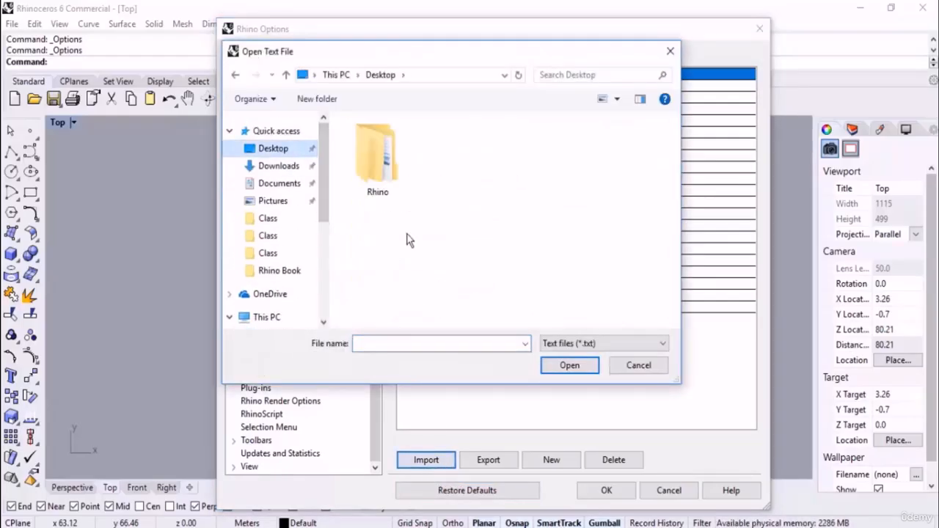
double_click(375, 144)
double_click(375, 144)
double_click(378, 143)
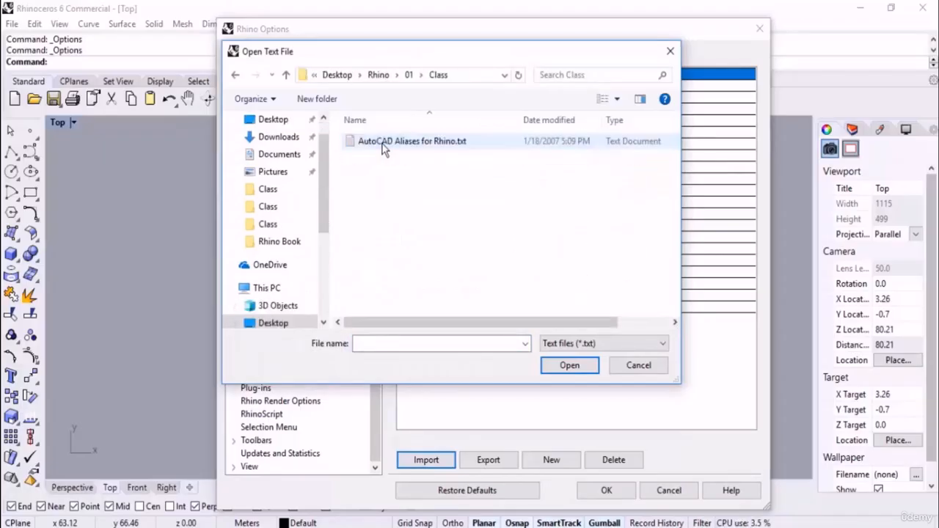
left_click(386, 144)
left_click(579, 365)
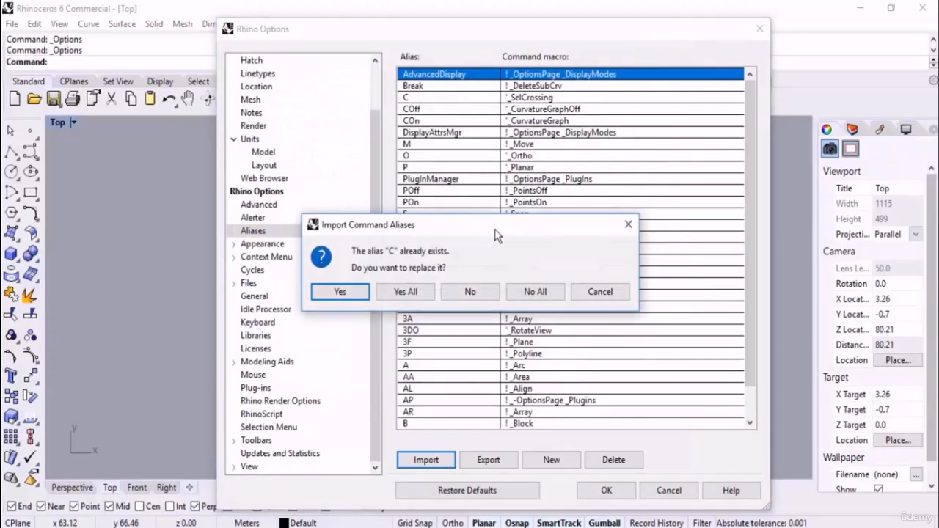
Replace all existing aliases that conflict with the imported ones, review the alias list and accept the options
left_click_drag(488, 229, 570, 247)
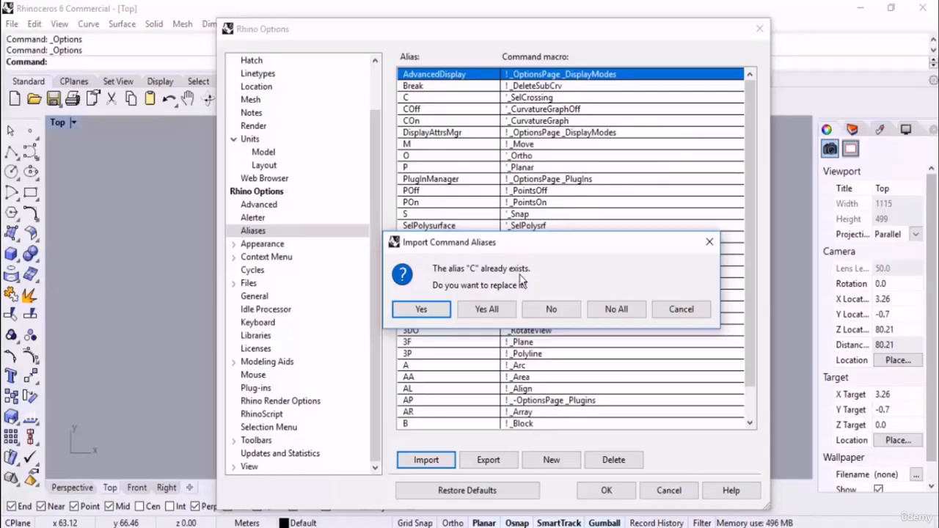
left_click(487, 311)
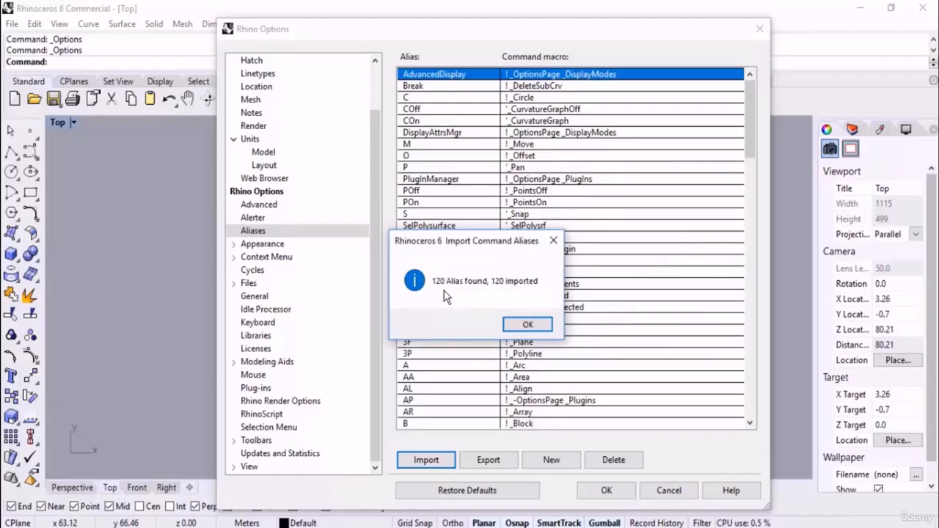
left_click(530, 326)
left_click_drag(756, 120, 752, 93)
left_click(607, 490)
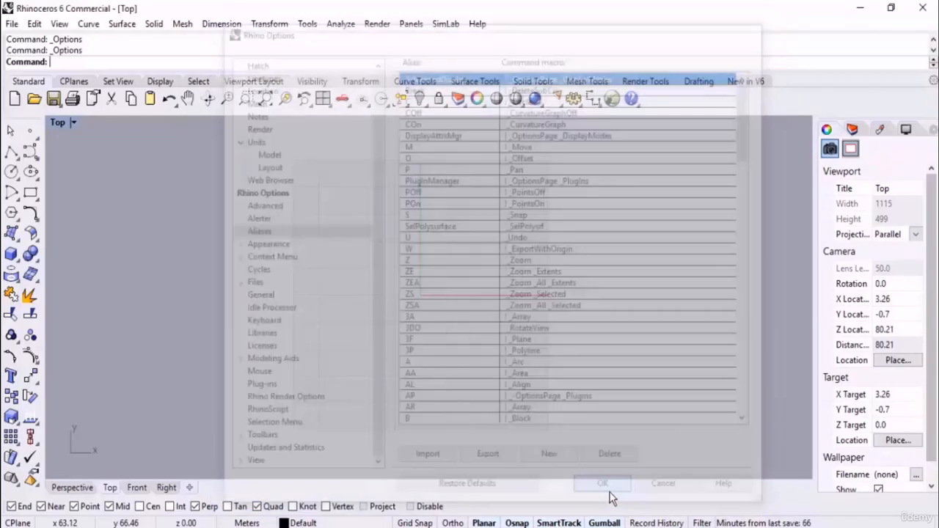
Draw a nearly vertical line to the left of the green Y axis in the Top viewport using the L alias
type("L")
key("Return")
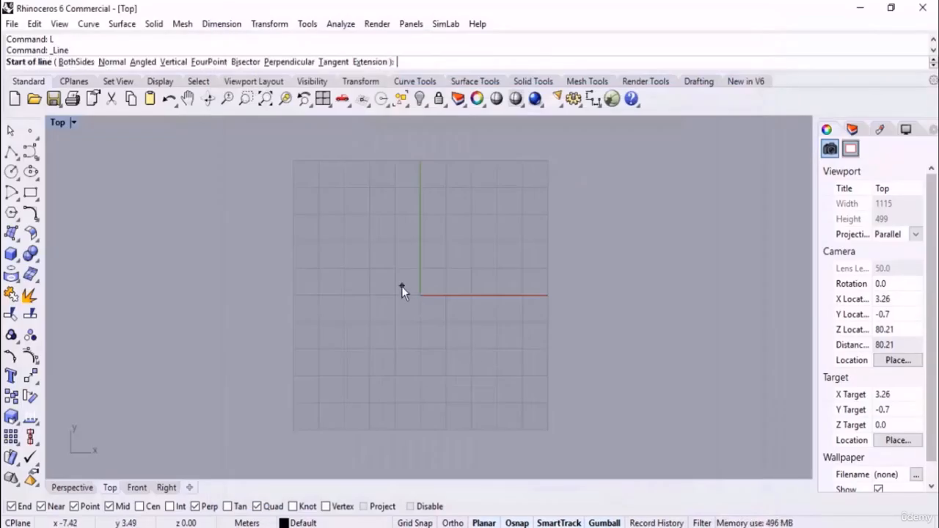
left_click(368, 208)
left_click(375, 313)
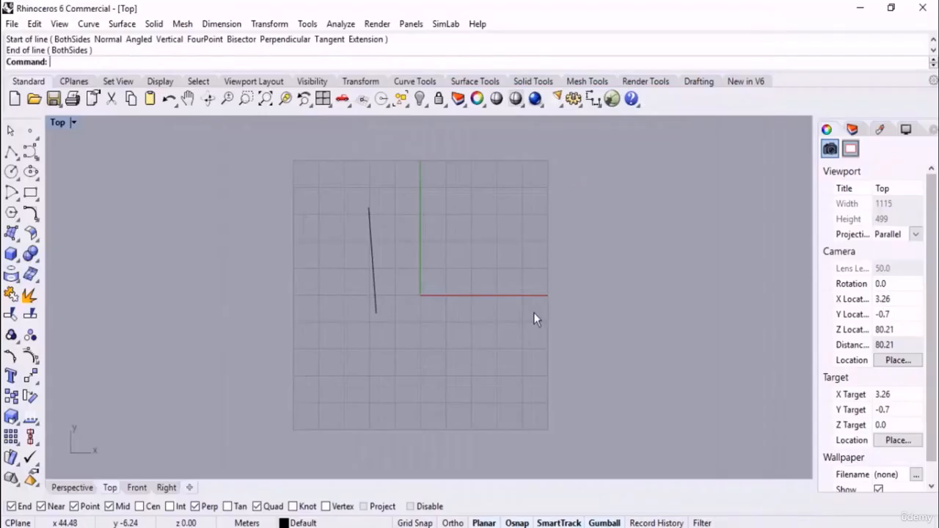
Draw a circle to the right of the line, overlapping both axes, using the C alias
type("C")
key("Return")
left_click(475, 247)
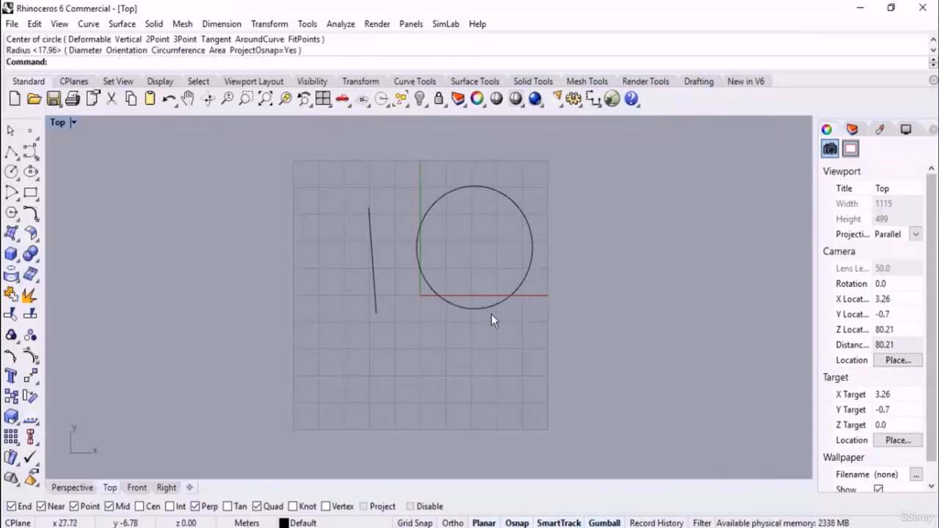
left_click(491, 314)
Start Offset with the O alias, cancel it, and delete the line and the circle
type("O")
key("Return")
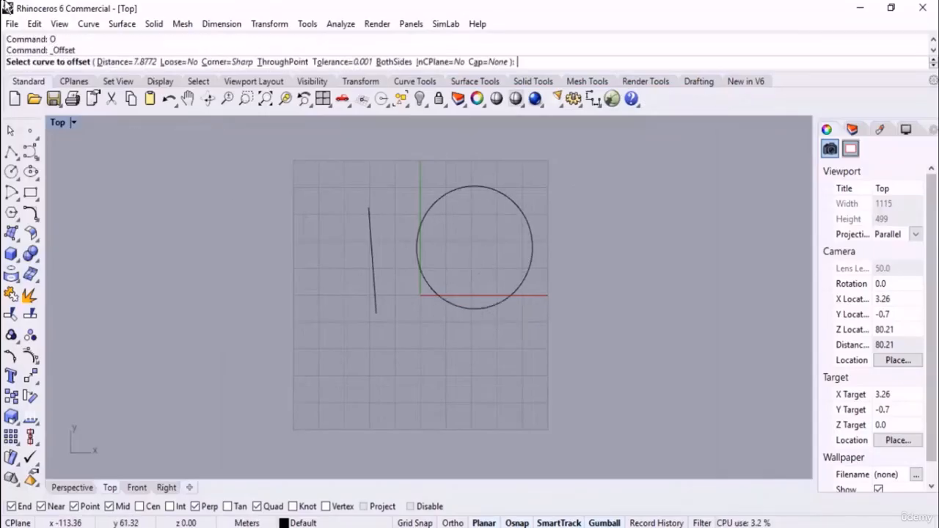
key("Escape")
left_click_drag(572, 193, 235, 404)
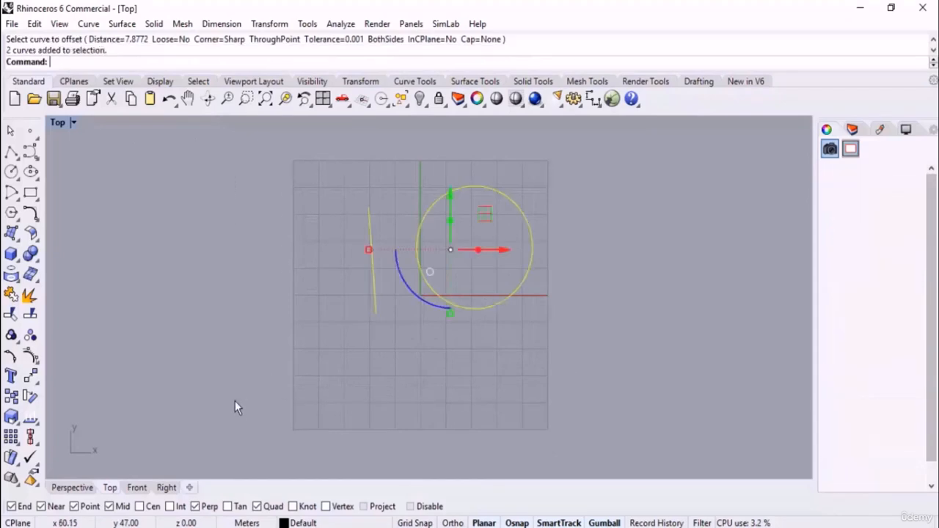
key("Delete")
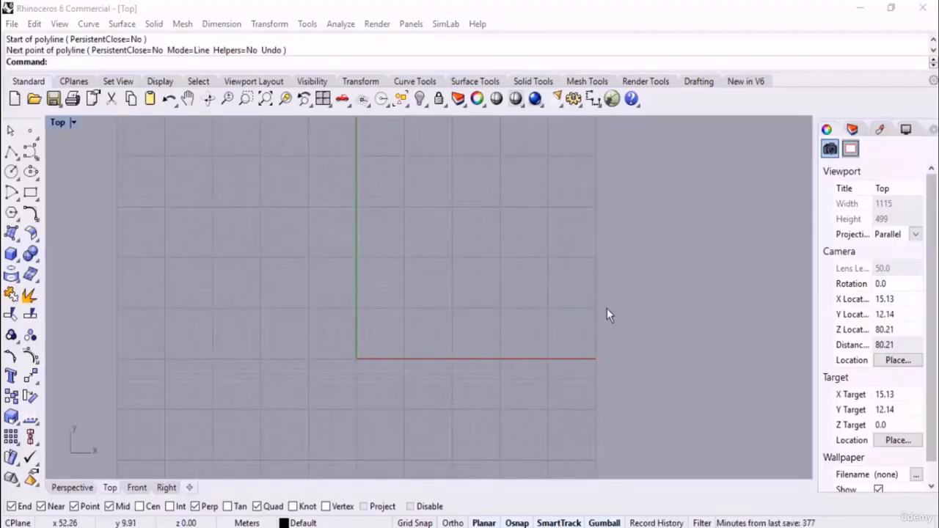
Start a polyline at about x 14.6, y 28.9 m in the Top viewport and turn Ortho on
right_click_drag(392, 223, 405, 249)
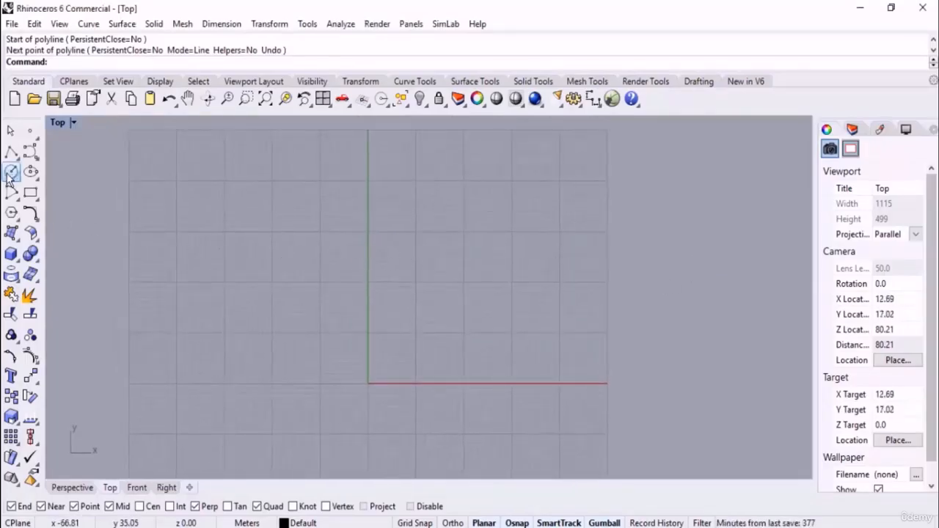
left_click(11, 151)
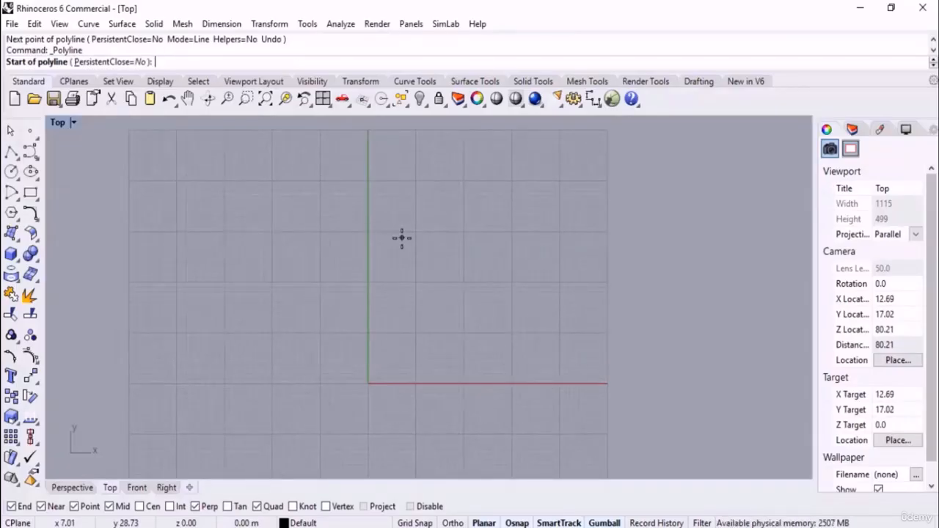
right_click_drag(484, 292, 444, 294)
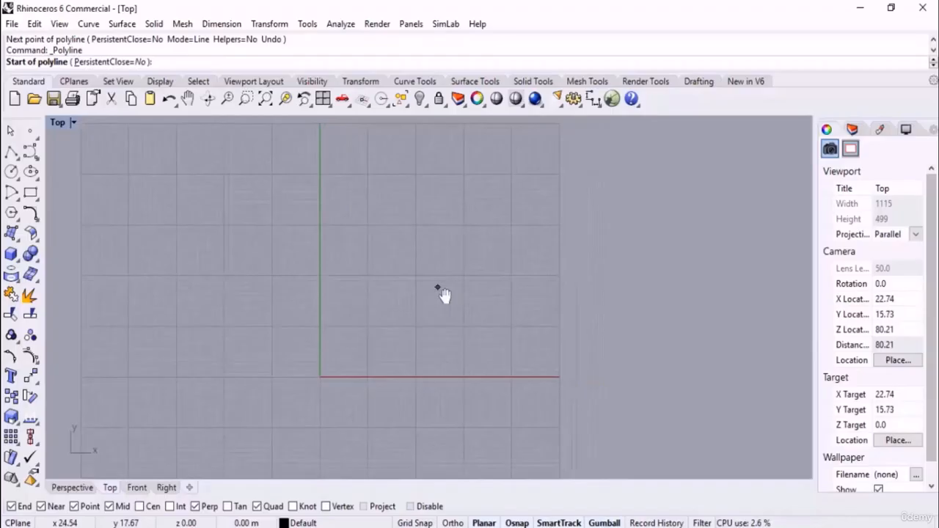
left_click(389, 232)
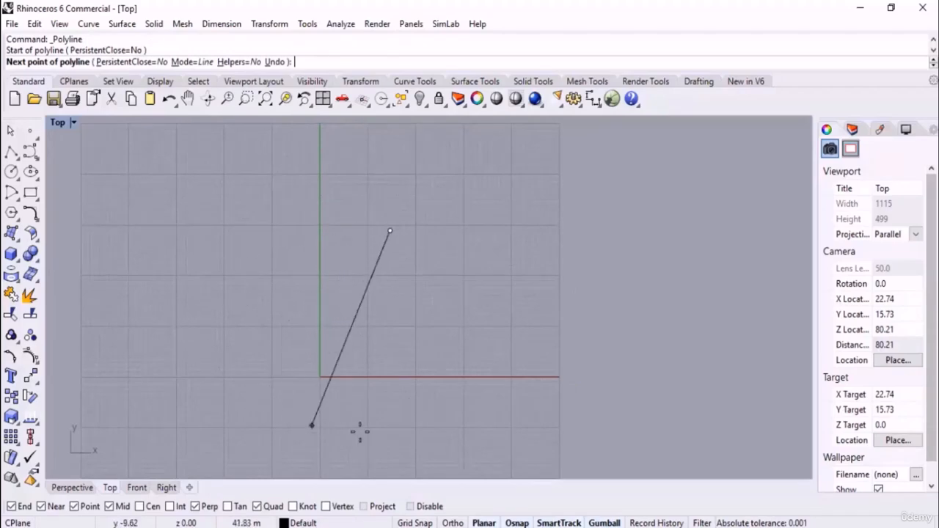
right_click_drag(515, 303, 472, 368)
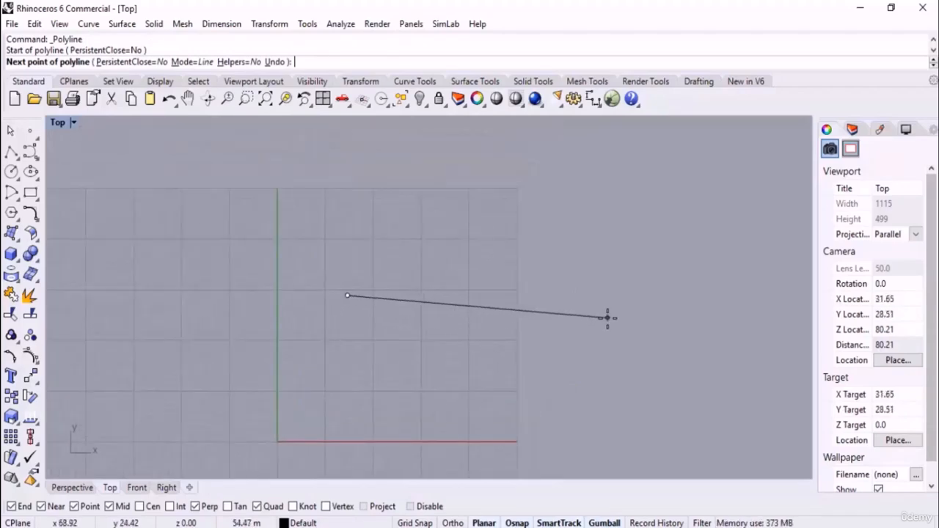
right_click_drag(551, 382, 540, 339)
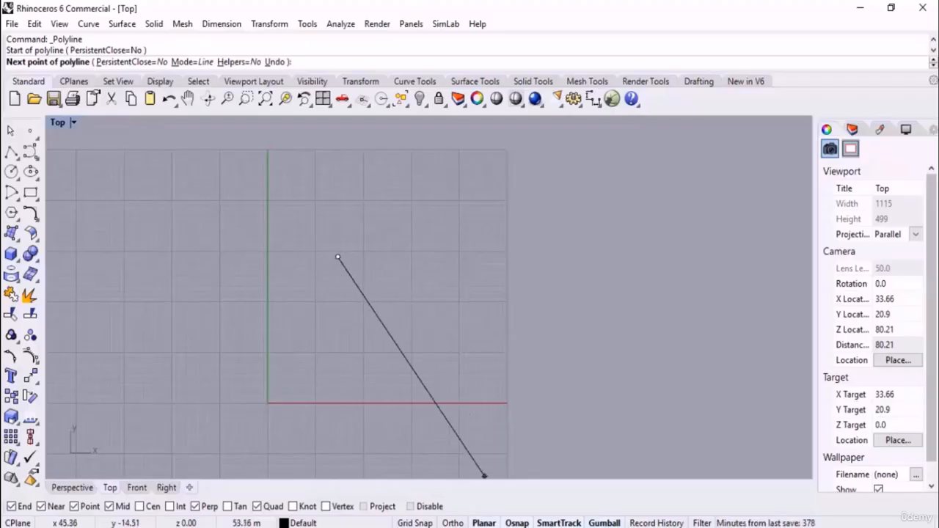
key("F8")
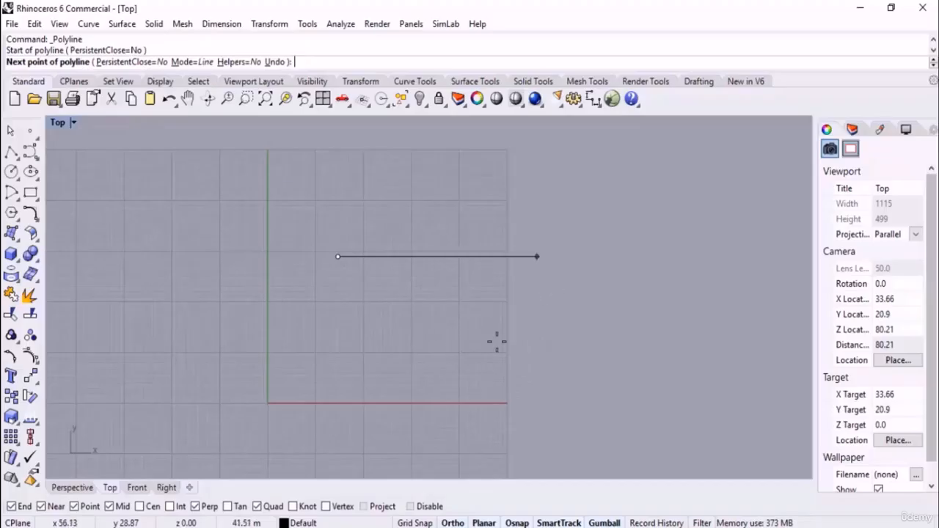
Switch Ortho off and on again twice while the polyline's next point is pending
scroll(497, 340, "down", 4)
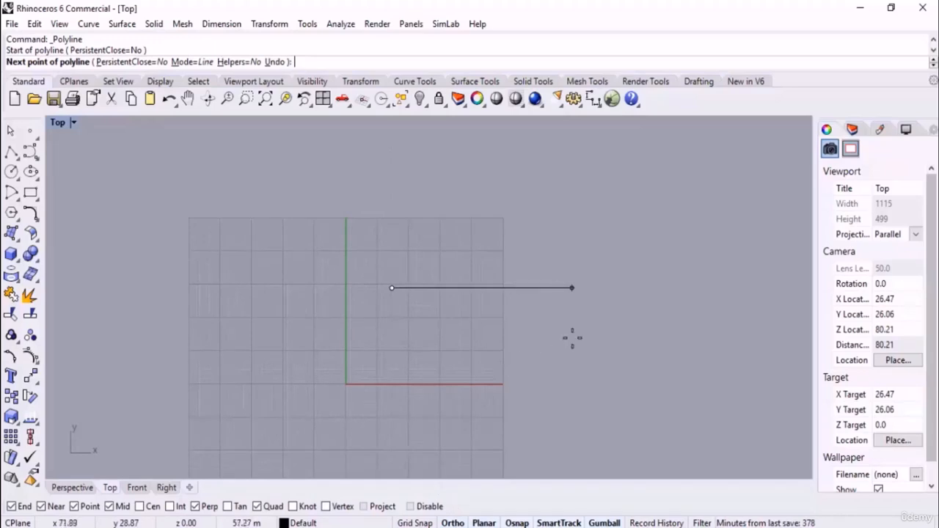
key("F8")
key("F8")
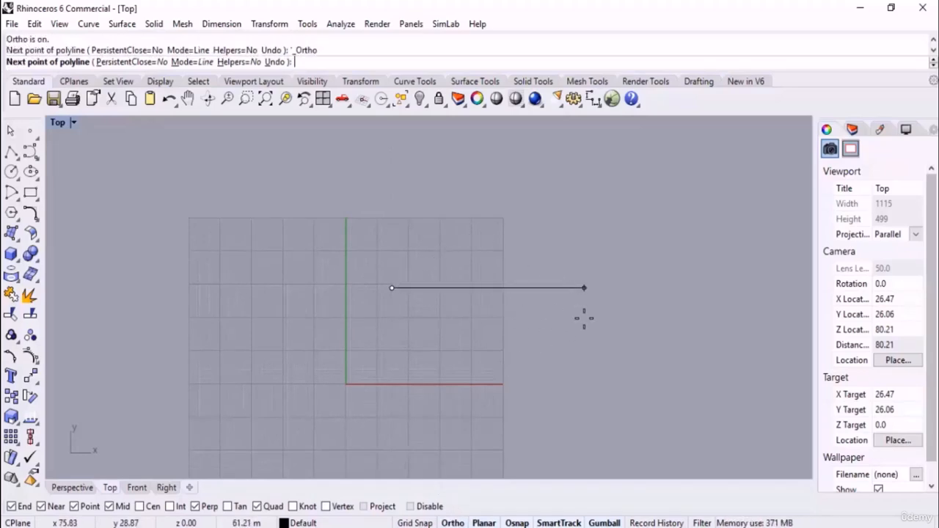
key("F8")
key("F8")
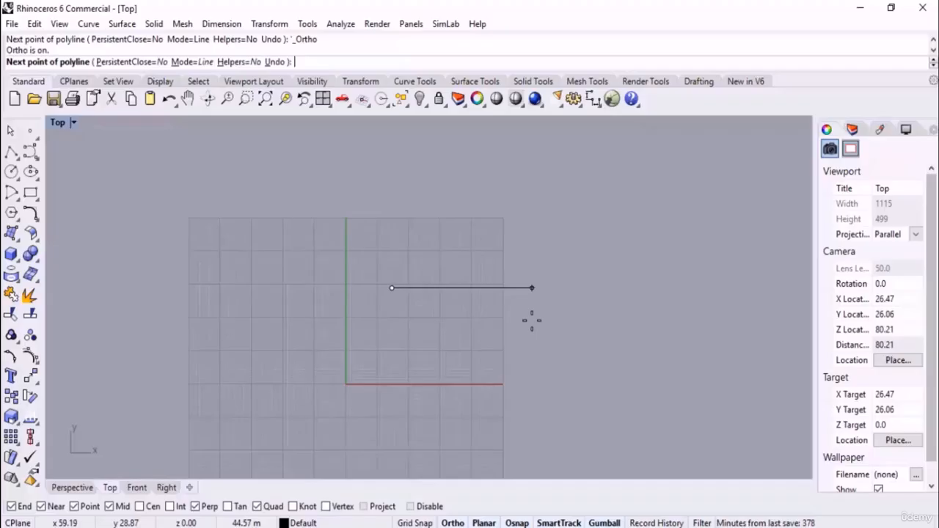
Draw the polyline's first segment 30 m straight up and its second segment 25 m horizontally to the left
type("30")
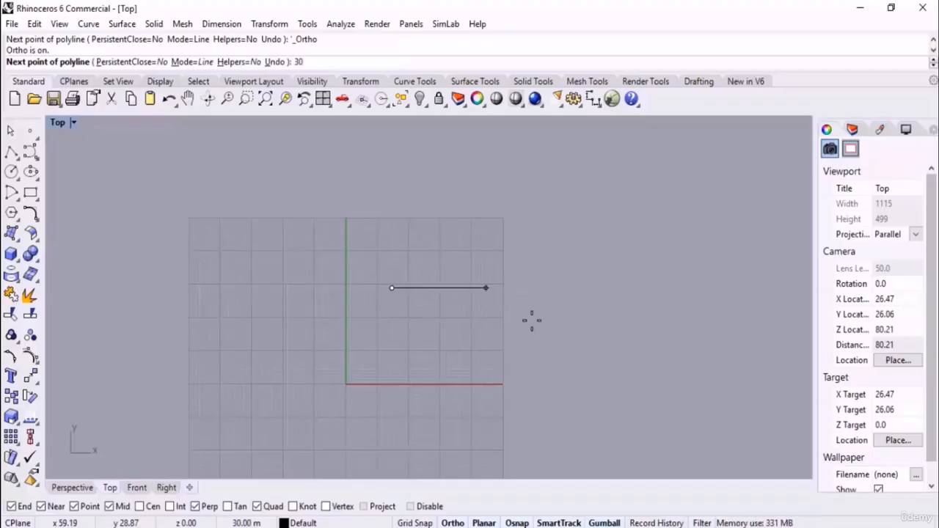
key("Return")
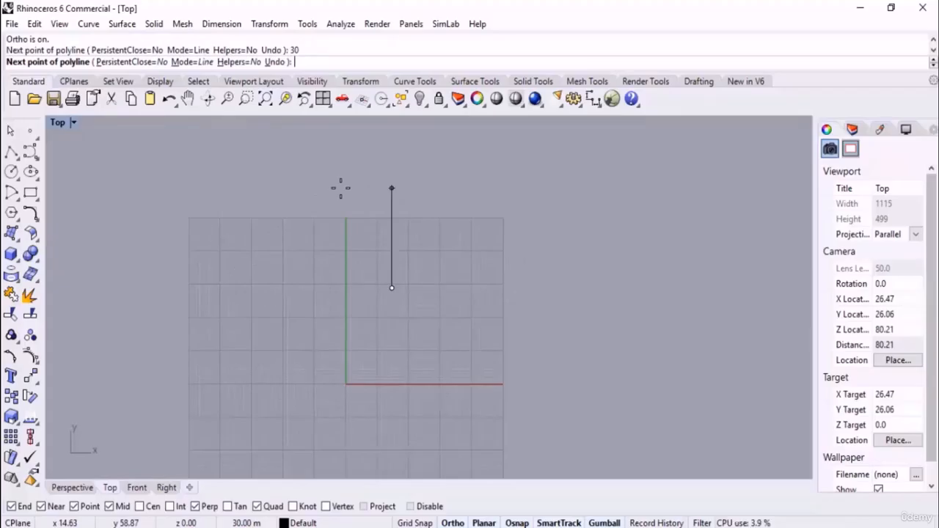
left_click(430, 160)
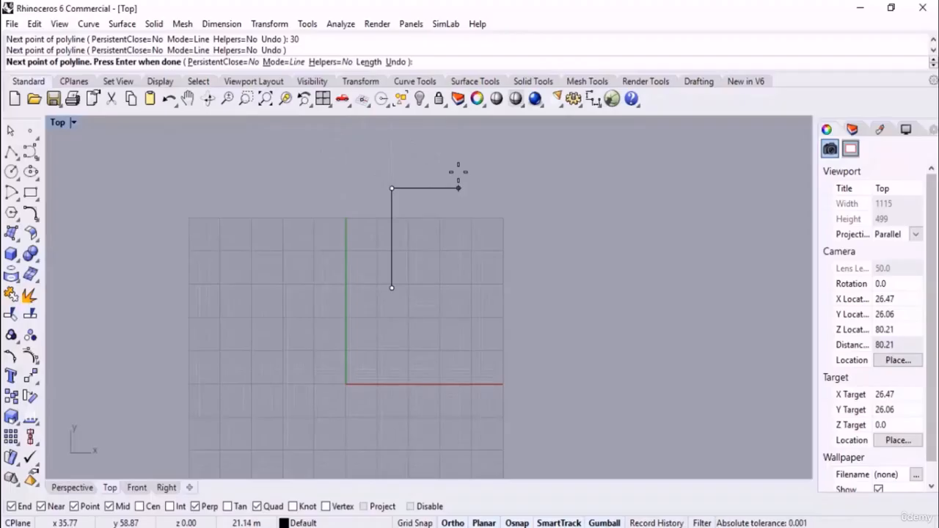
right_click_drag(458, 172, 413, 267)
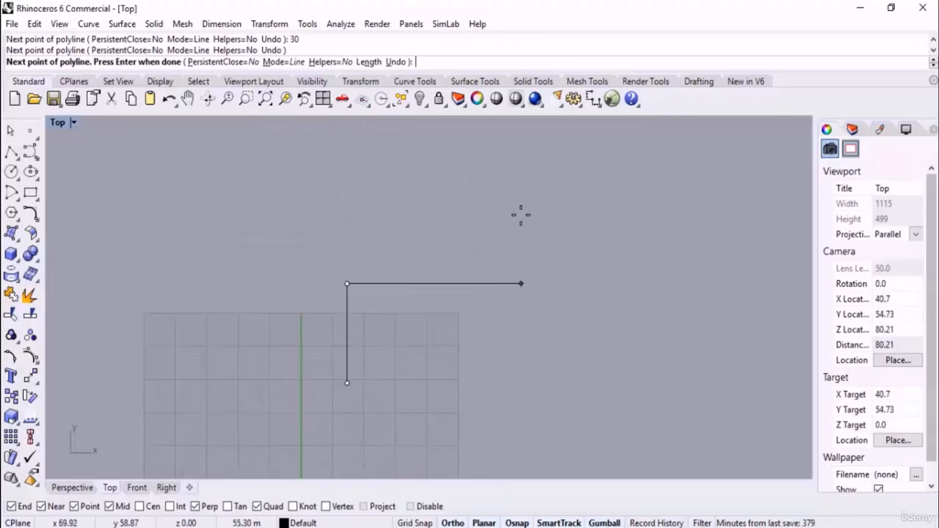
type("25")
key("Return")
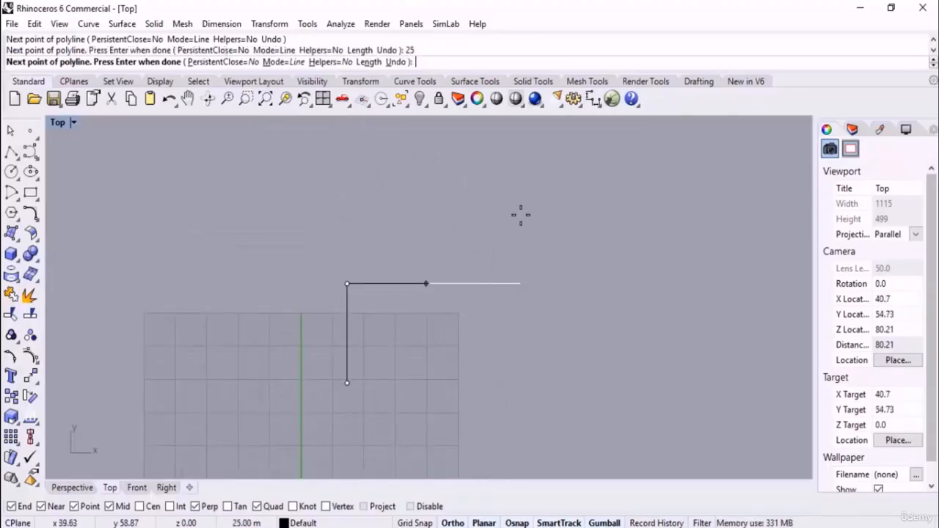
left_click(153, 284)
Add a 40 m vertical segment going straight up from the left end of the polyline's 25 m segment
scroll(350, 379, "down", 4)
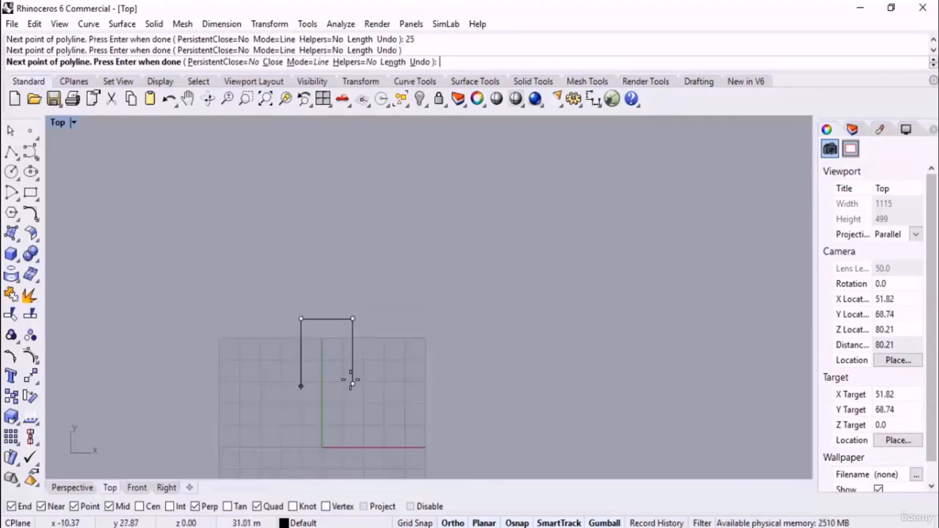
scroll(277, 337, "up", 6)
scroll(279, 355, "down", 2)
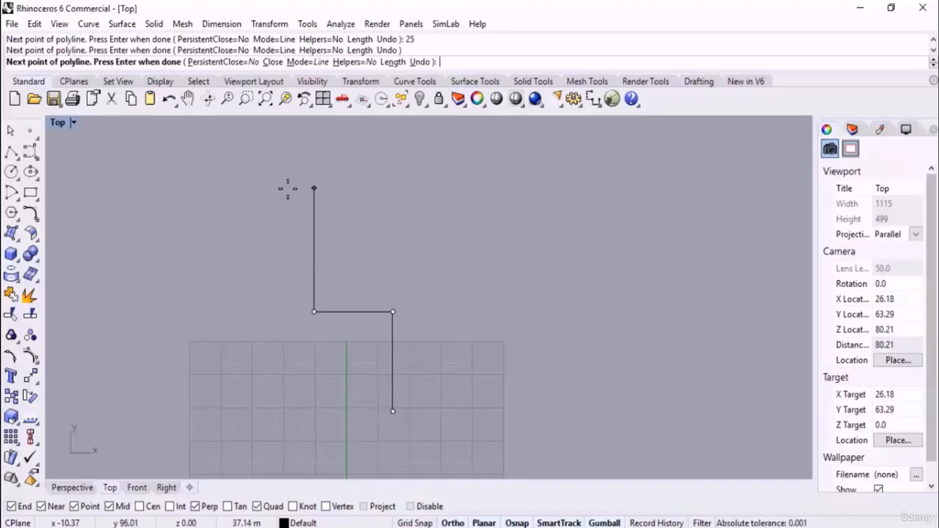
type("40")
key("Return")
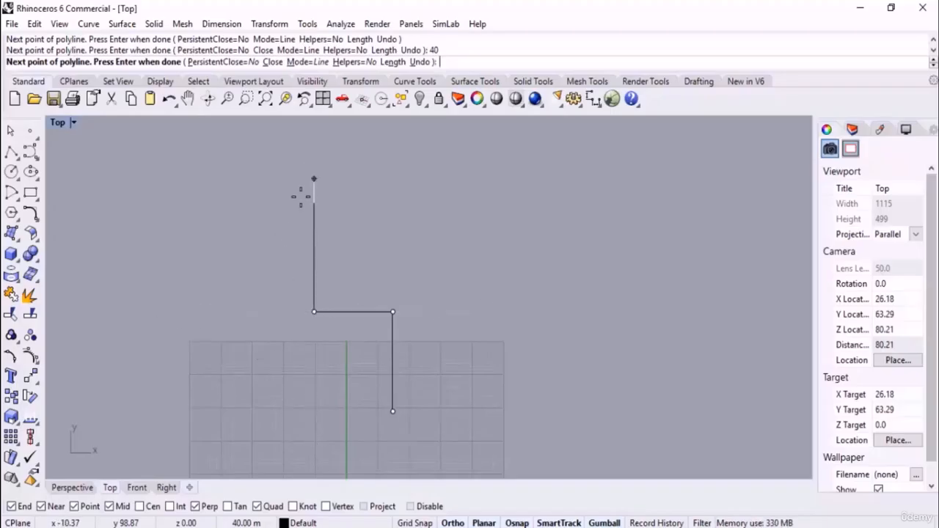
left_click(294, 152)
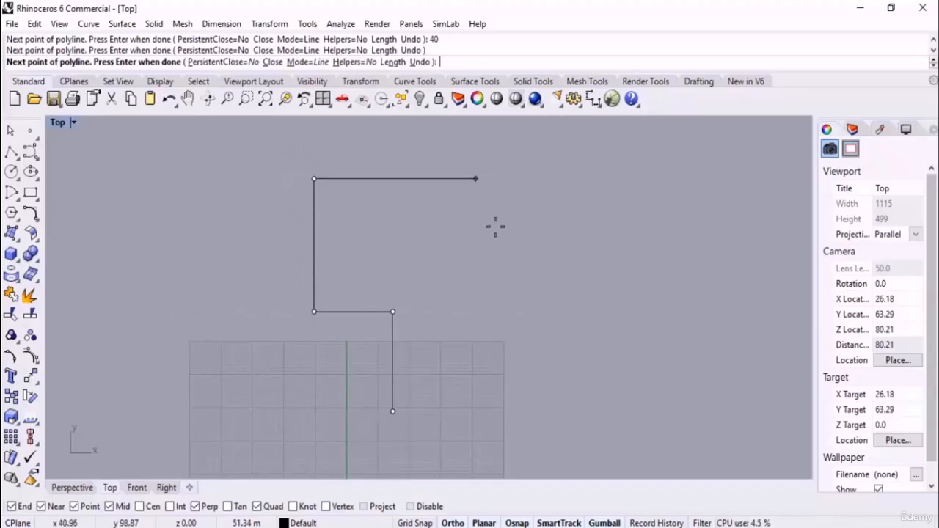
right_click_drag(495, 226, 415, 338)
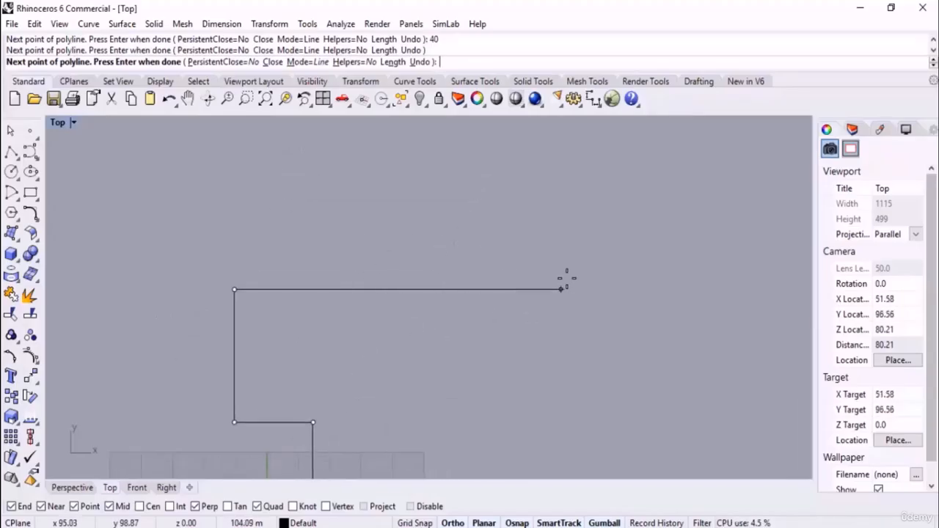
scroll(565, 277, "down", 4)
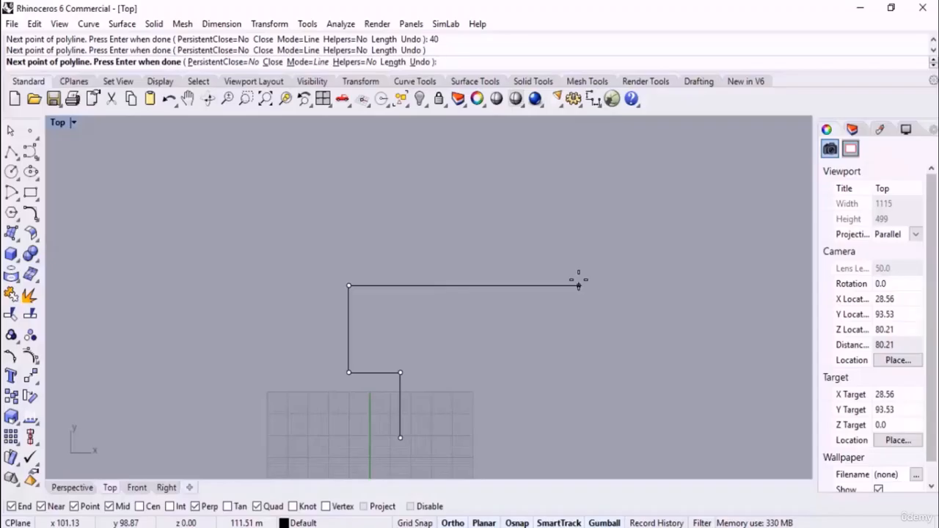
Add a 50 m horizontal segment to the left and a 30 m vertical segment upward, and end the polyline
type("50")
key("Return")
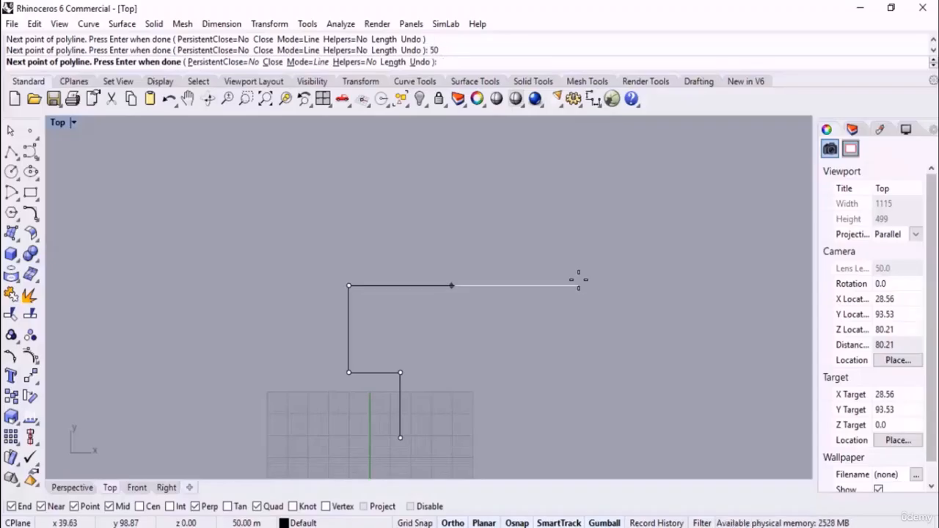
left_click(137, 274)
scroll(214, 367, "down", 3)
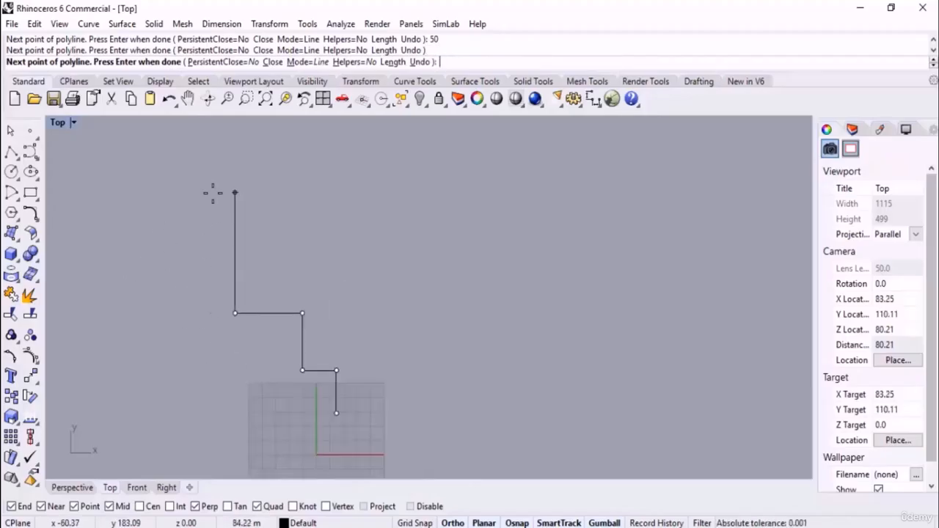
type("30")
key("Return")
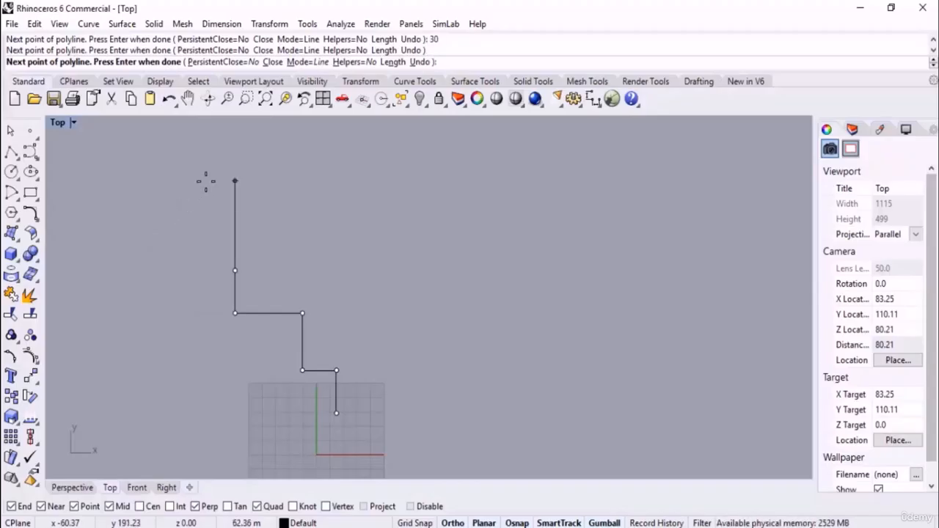
key("Return")
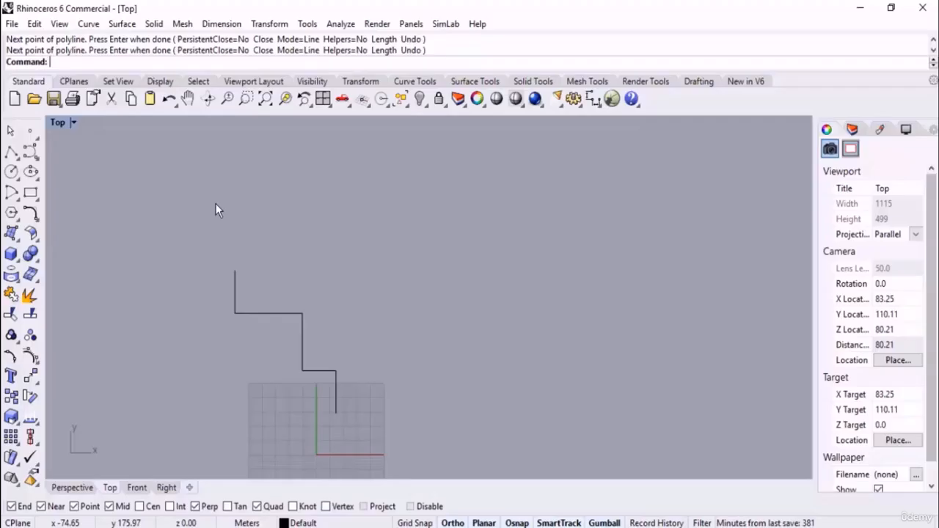
Start a new polyline above the finished stepped one in the Top viewport and turn Ortho off
right_click_drag(330, 258, 305, 295)
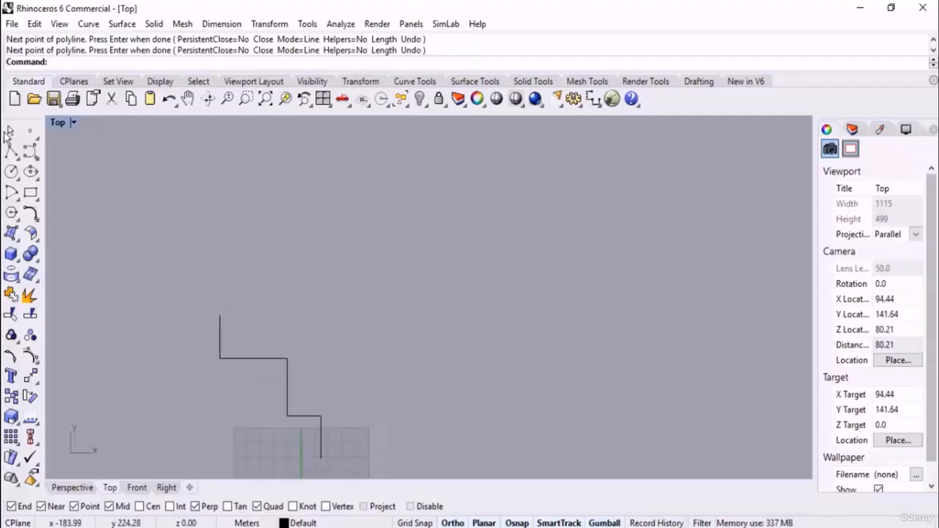
left_click(10, 152)
right_click_drag(291, 262, 289, 300)
left_click(289, 300)
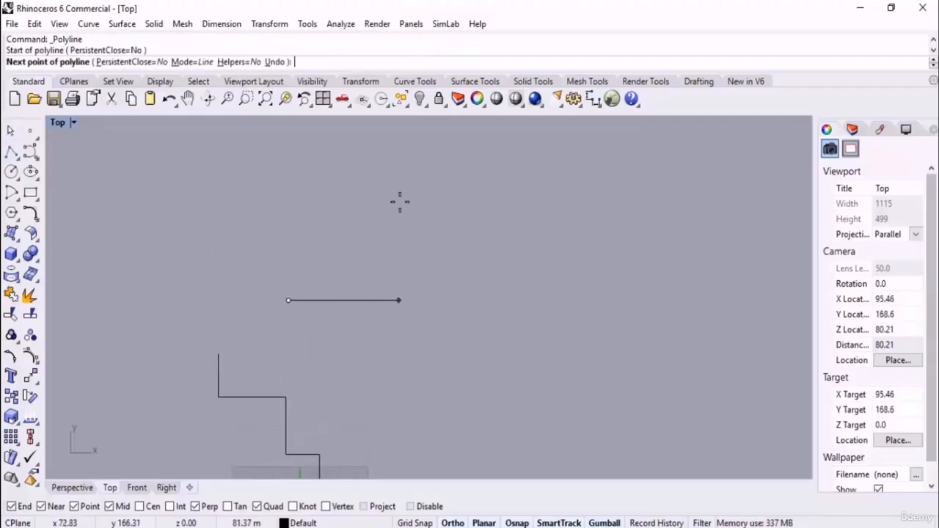
key("F8")
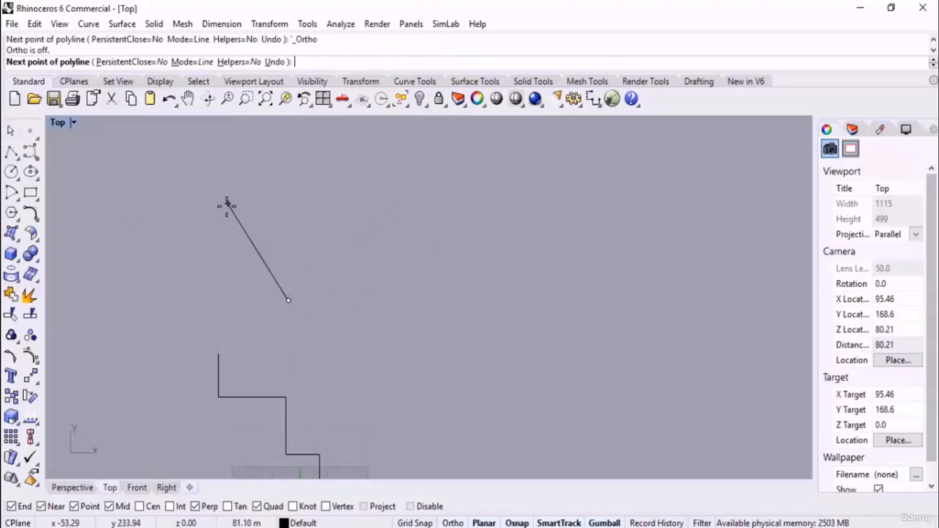
Draw the new polyline's first five segments right, up, right, down and right, each constrained with temporary Ortho
key("shift")
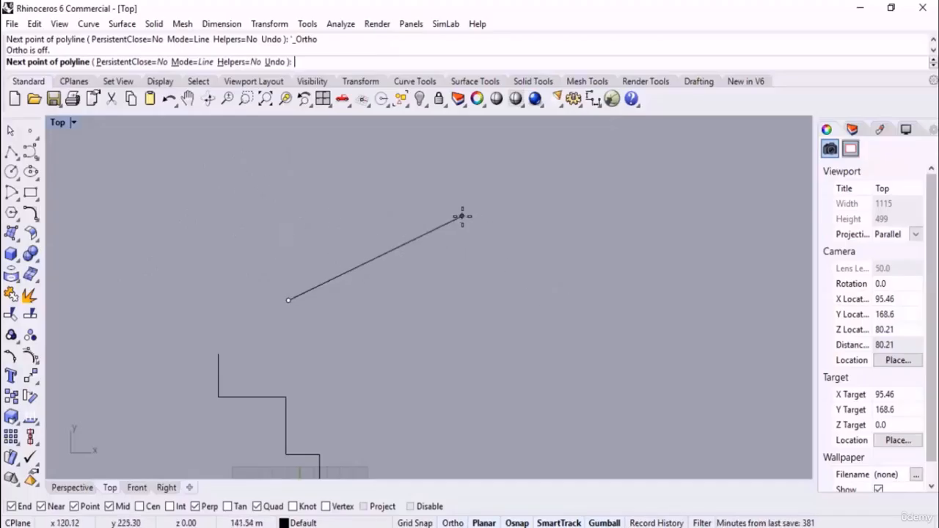
key("shift")
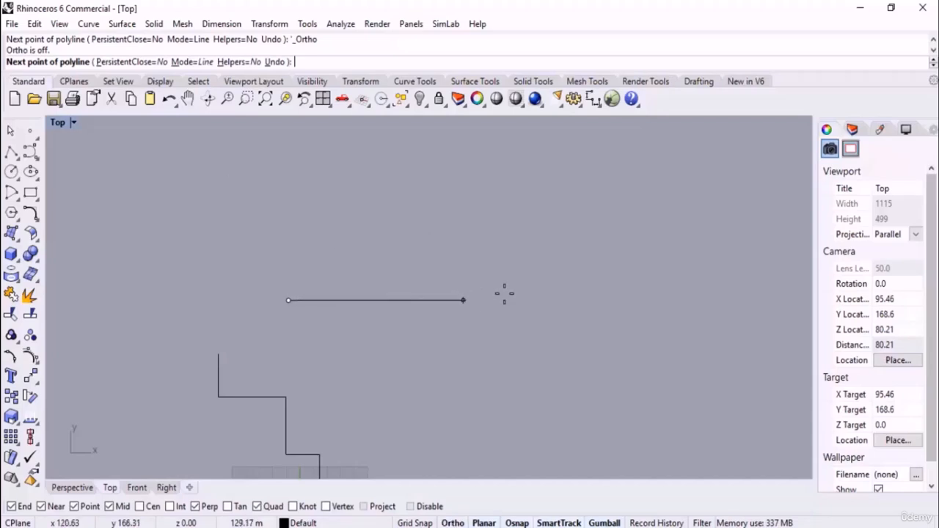
key("Up")
key("Up")
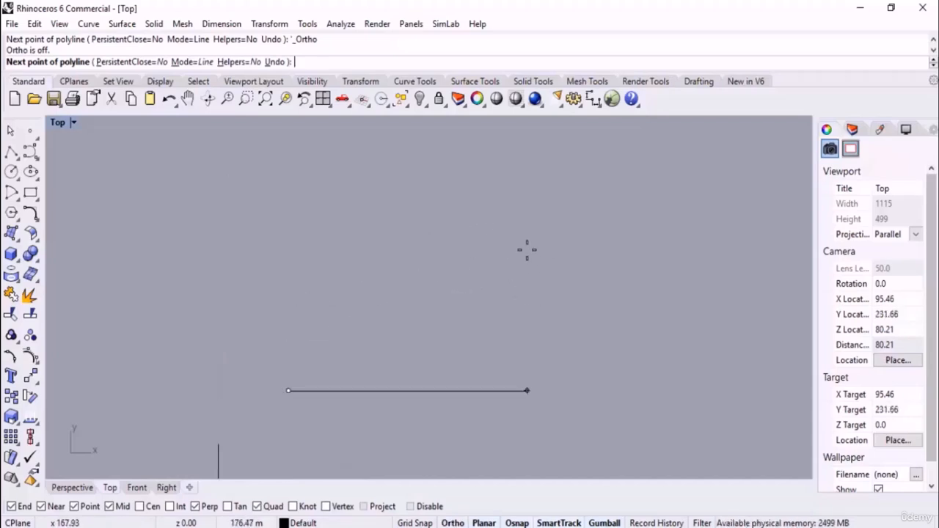
key("Up")
scroll(452, 226, "down", 12)
scroll(440, 259, "up", 7)
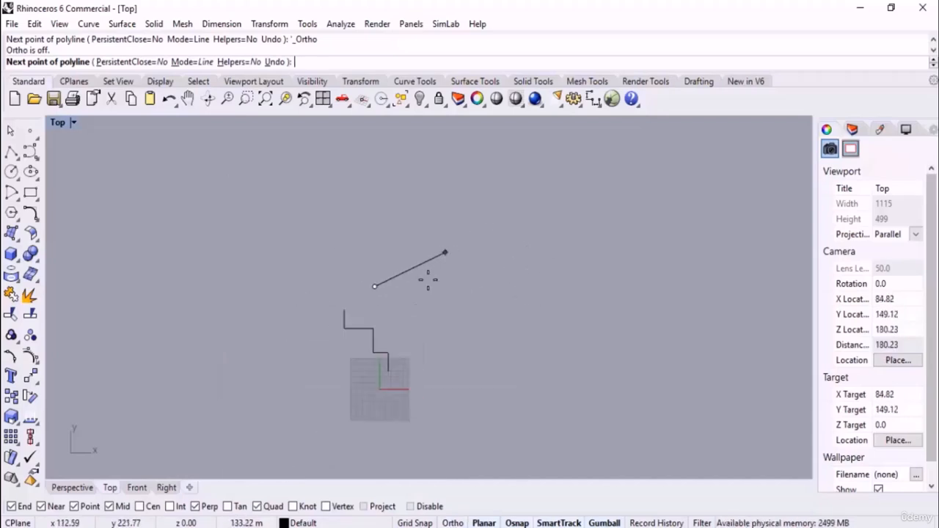
scroll(428, 280, "up", 5)
left_click(372, 308, "shift")
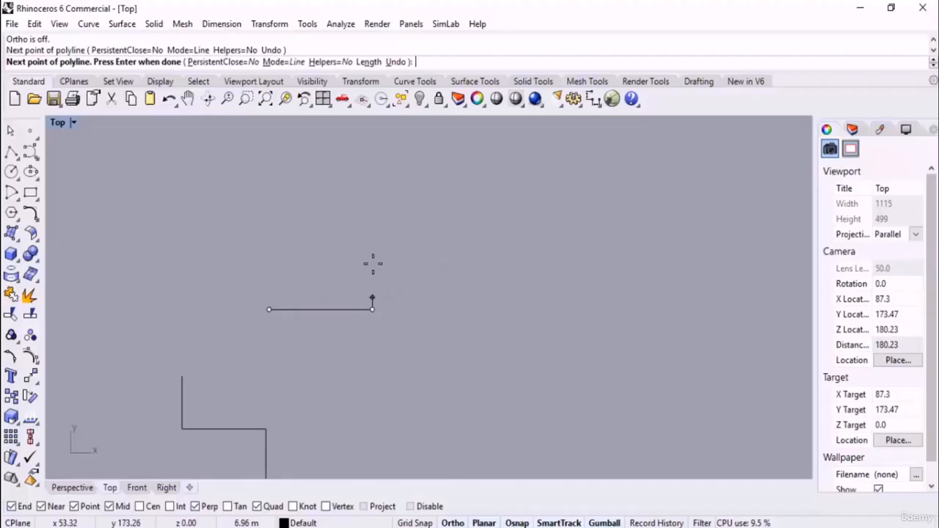
left_click(427, 213, "shift")
left_click(478, 220, "shift")
left_click(513, 272, "shift")
left_click(582, 264, "shift")
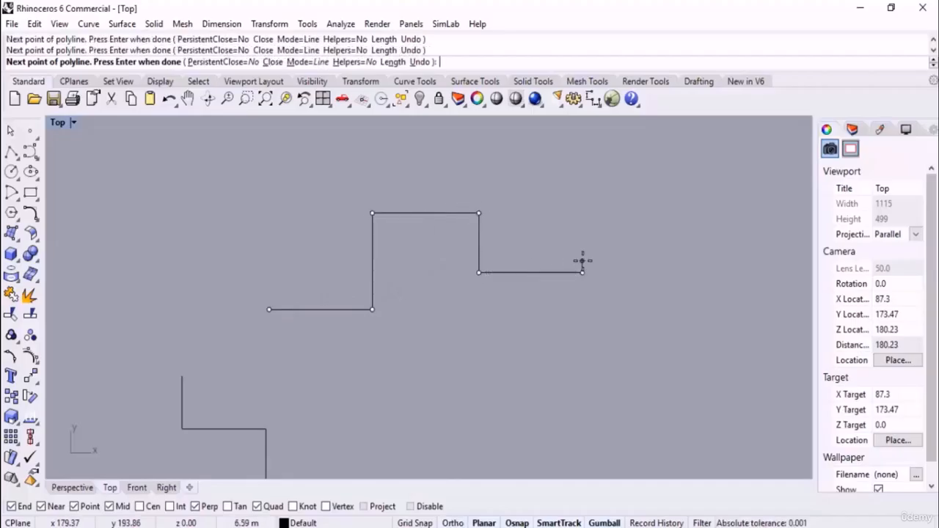
Add two free diagonals forming a tip pointing right, followed by temporary-Ortho segments going left, up and left
left_click(674, 326)
left_click(607, 410)
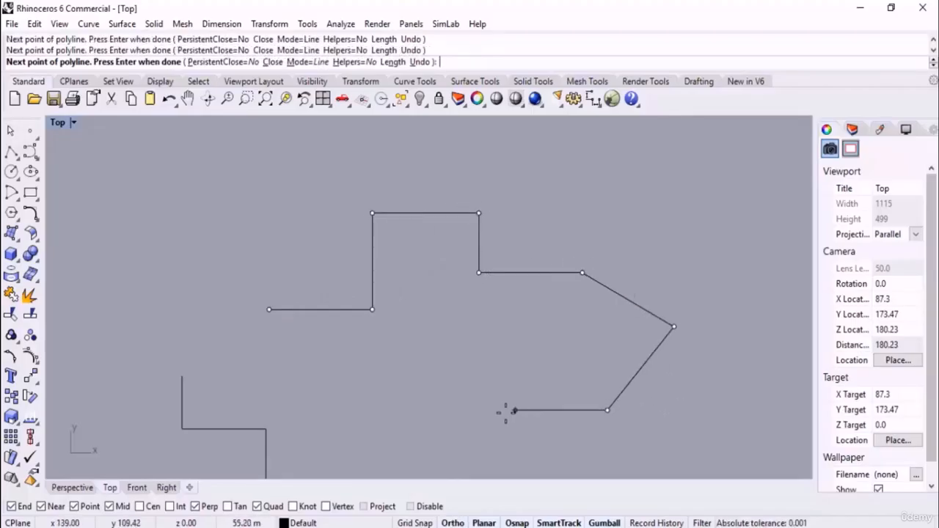
left_click(501, 410, "shift")
left_click(501, 358, "shift")
left_click(438, 358, "shift")
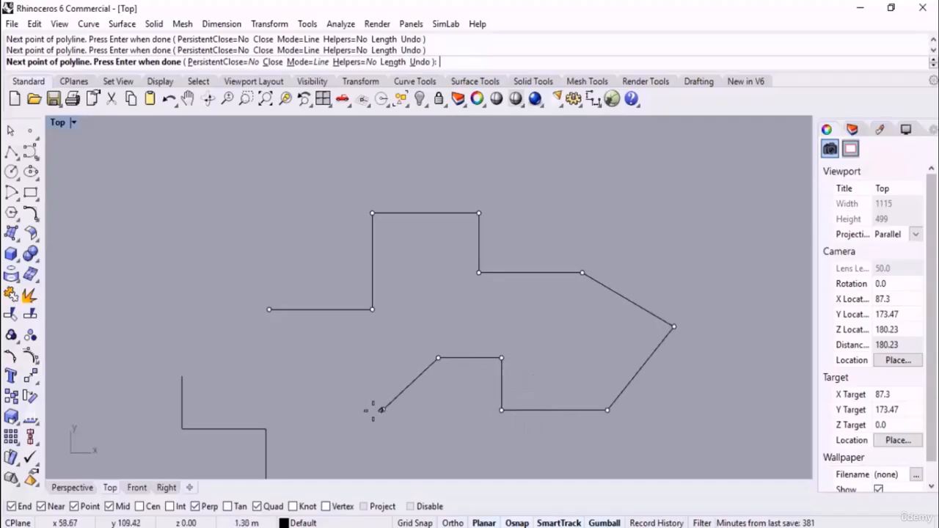
Add a free diagonal down to the left and a horizontal segment left, and close the polyline at its start point
left_click(382, 409)
left_click(292, 409, "shift")
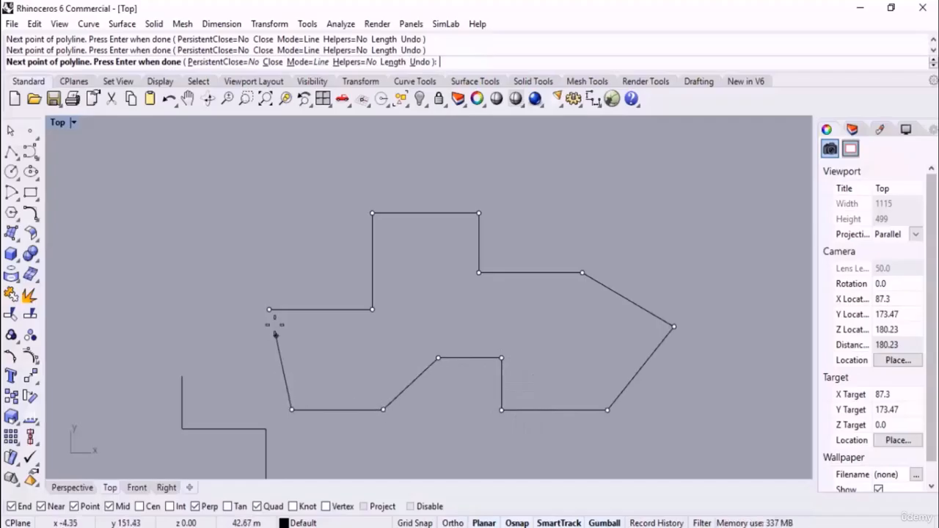
left_click(269, 310)
Draw a separate 40 m polyline segment straight up above the closed outline, using a typed length and temporary Ortho
right_click_drag(503, 358, 361, 301)
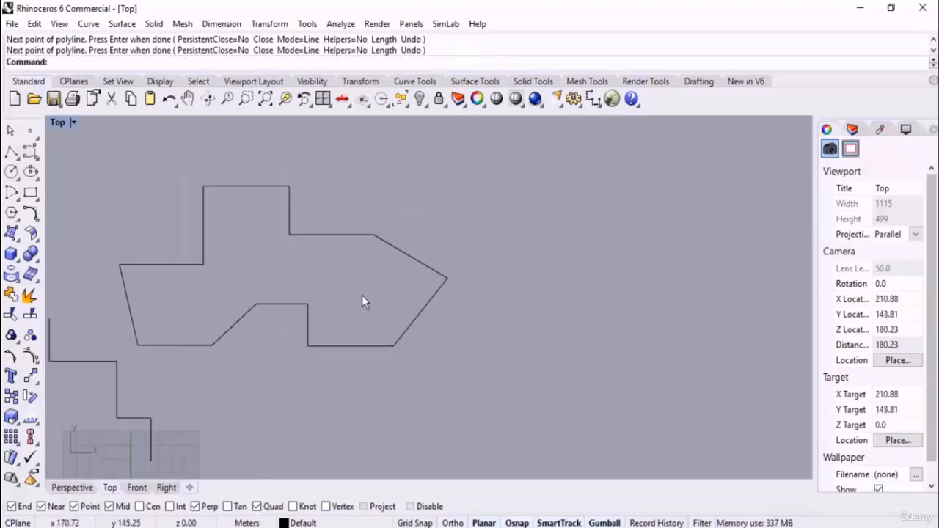
scroll(362, 295, "down", 4)
right_click_drag(463, 285, 427, 331)
right_click_drag(406, 254, 392, 325)
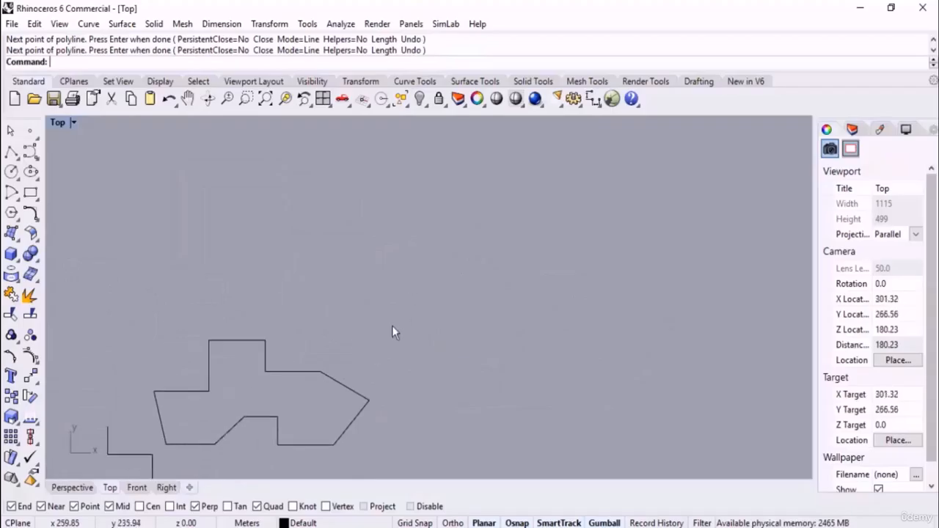
key("Return")
left_click(296, 252)
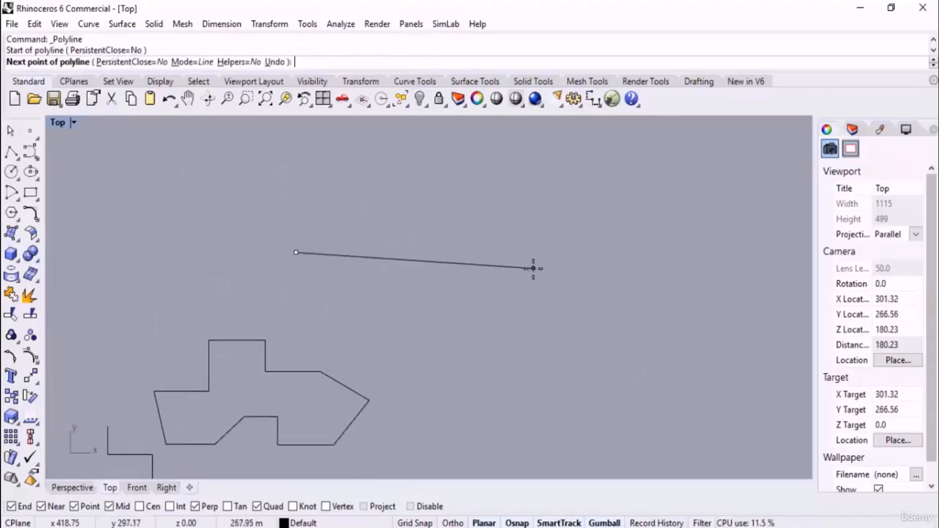
type("40")
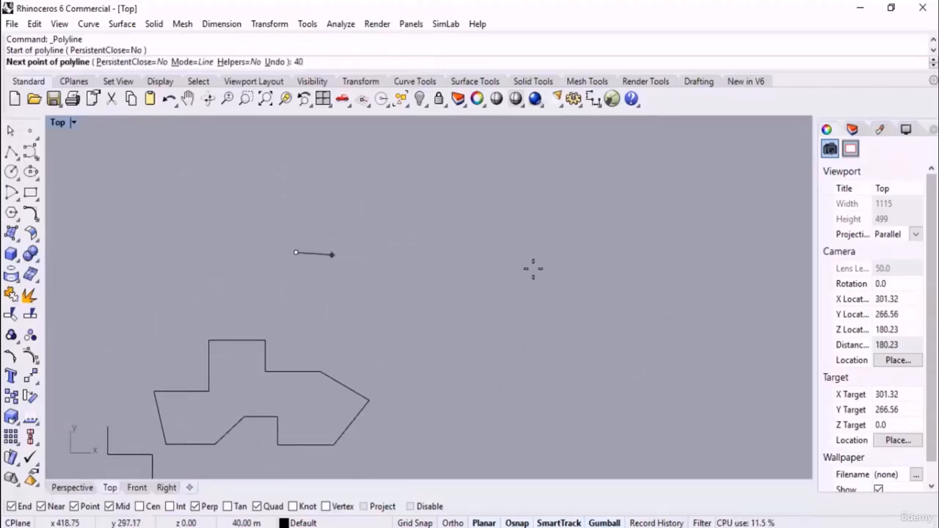
key("Return")
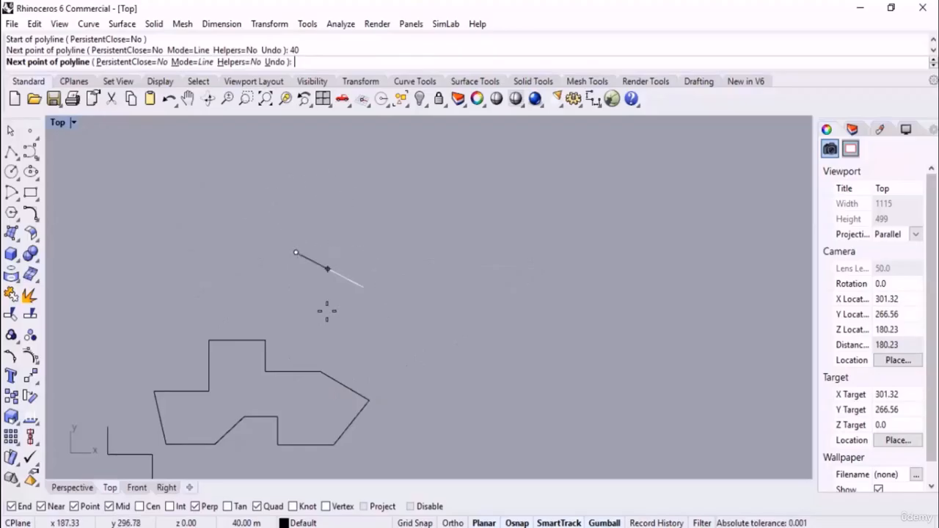
scroll(235, 184, "up", 4)
key("shift")
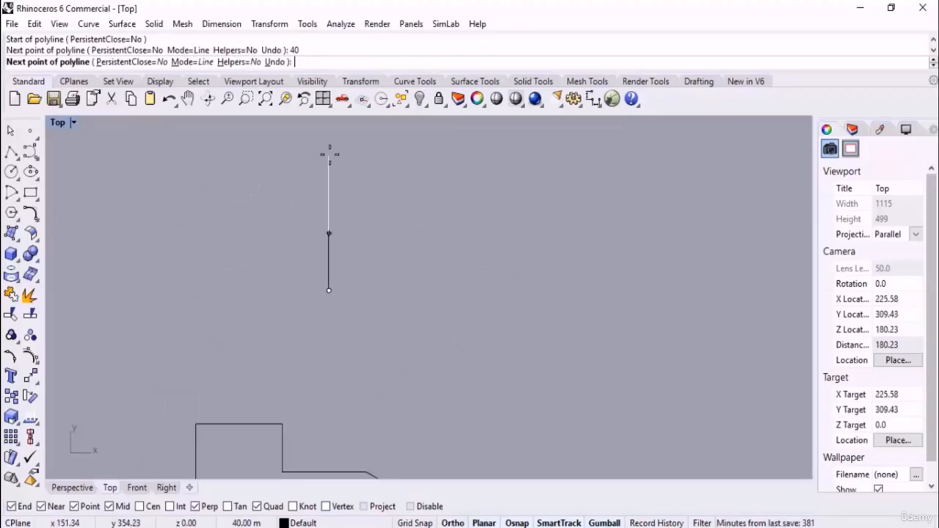
left_click(329, 171)
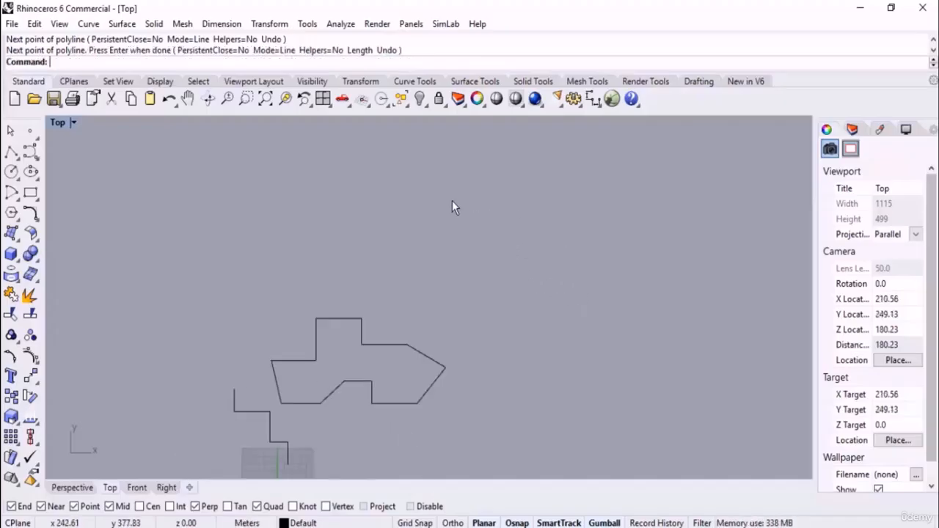
Start a new polyline to the upper right of the closed outline and constrain its first segment to 30° angle increments
right_click_drag(481, 284, 327, 287)
scroll(377, 272, "up", 8)
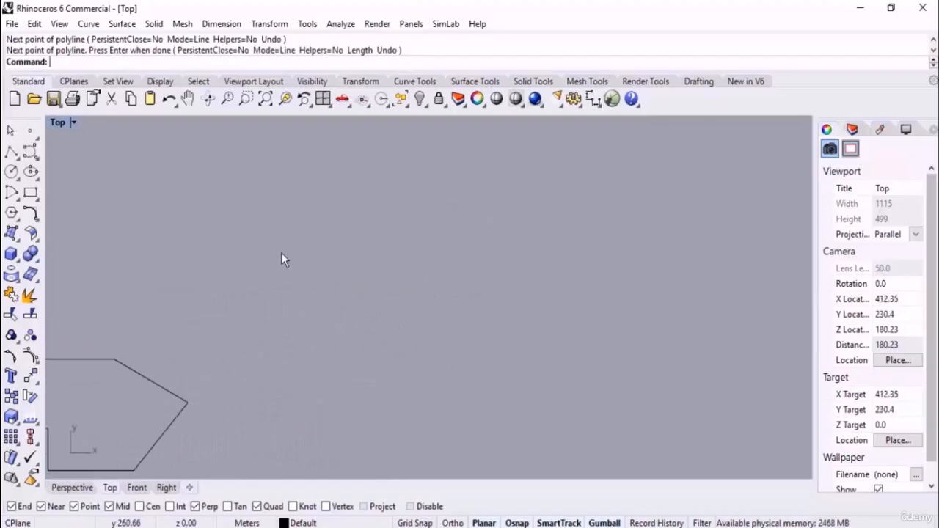
left_click(10, 152)
right_click_drag(408, 296, 396, 329)
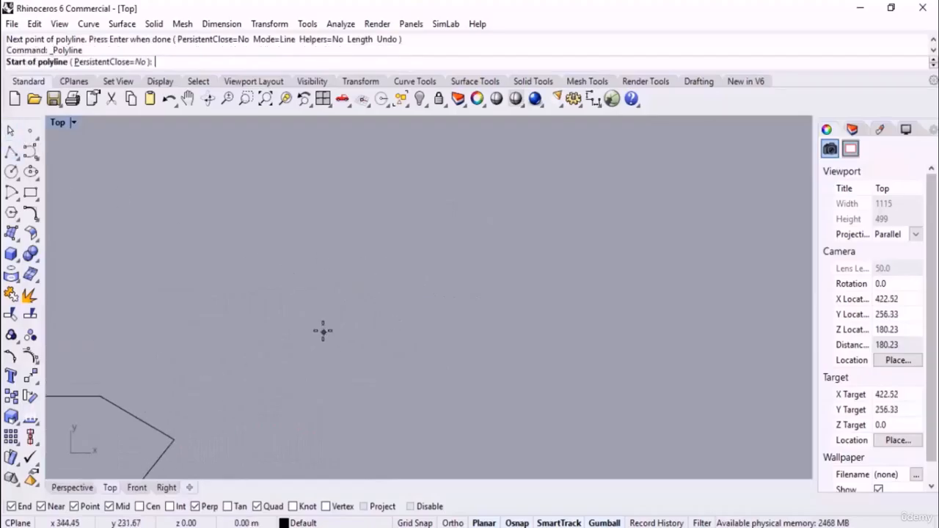
scroll(323, 328, "up", 4)
left_click(219, 256)
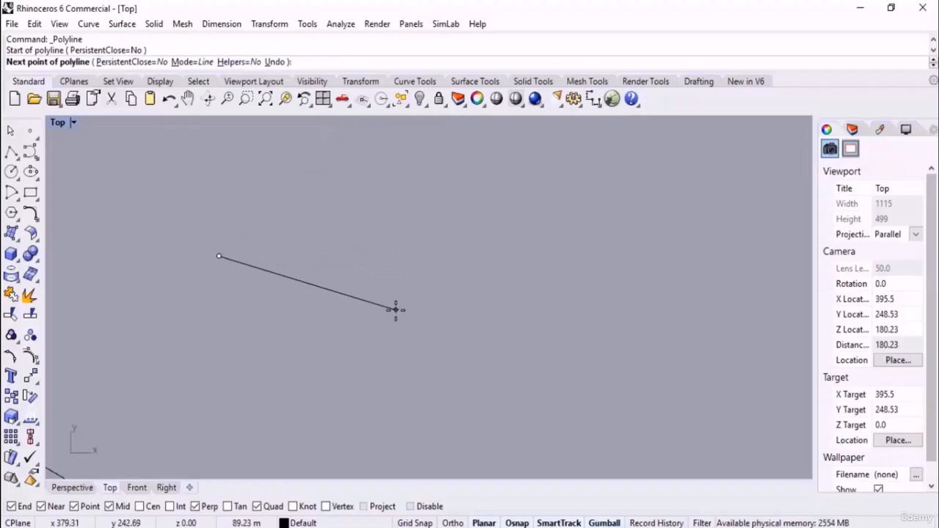
key("F8")
type("<")
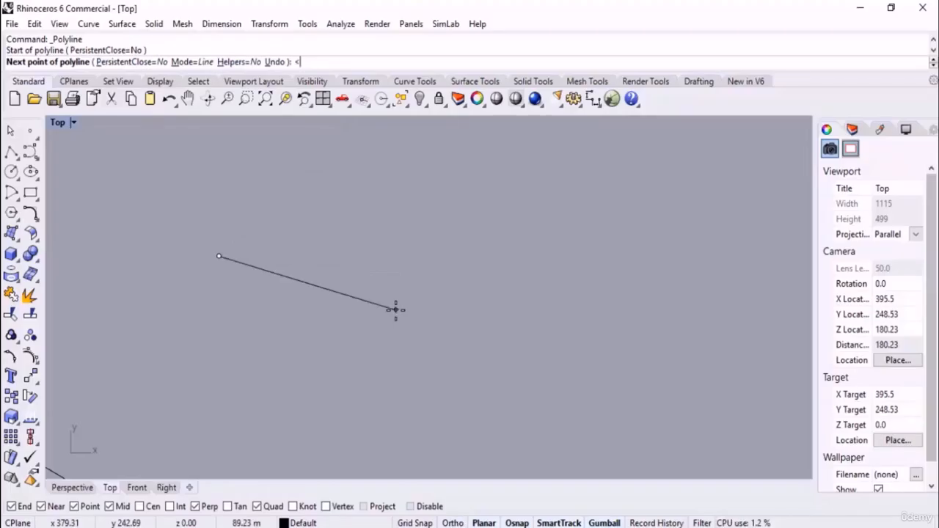
type("30")
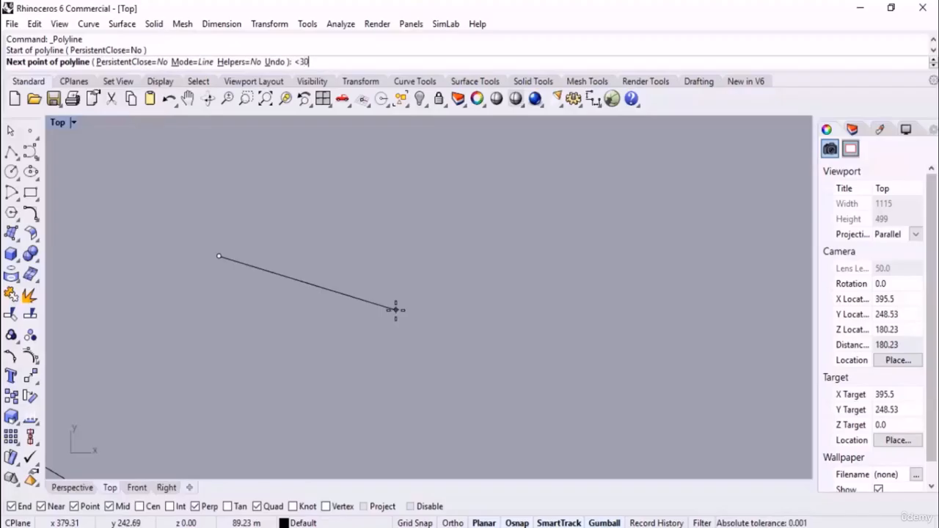
key("Return")
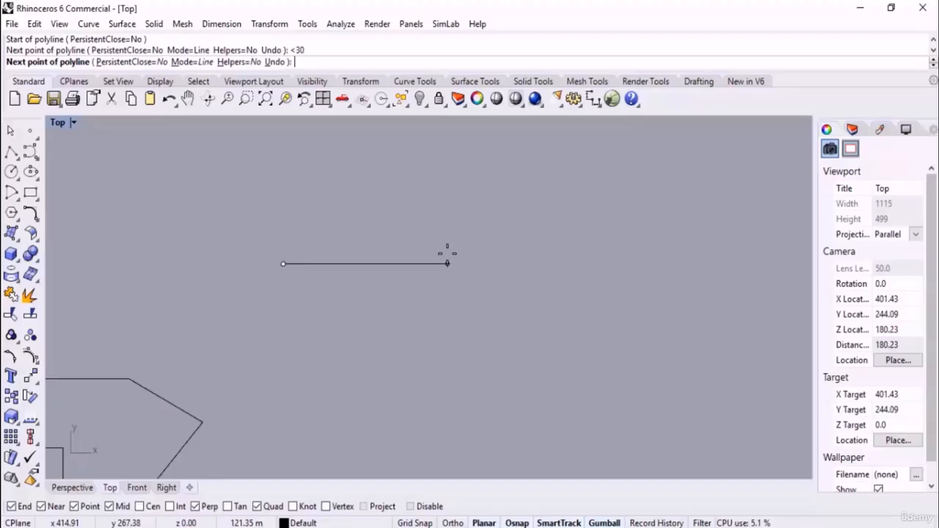
Place the first segment 40 m long sloping 30° down to the right, and add a horizontal segment about 100 m long
type("40")
key("Return")
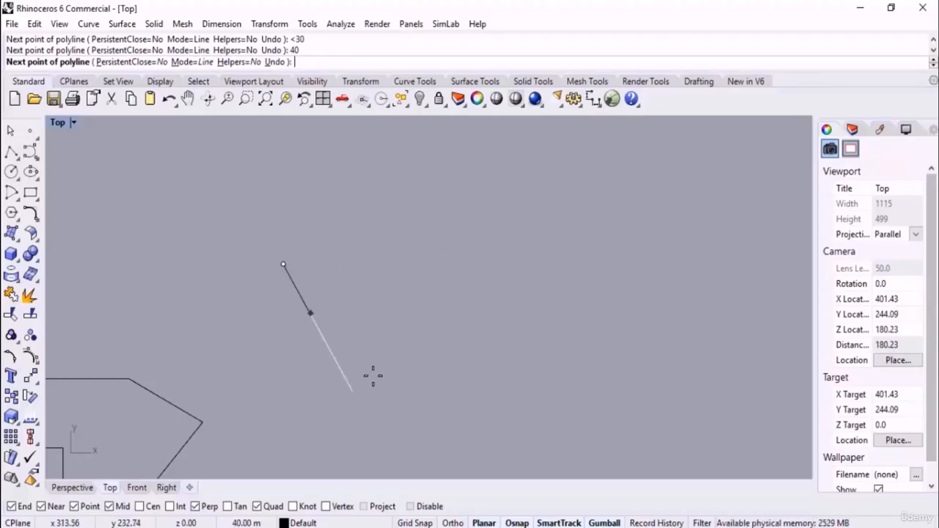
left_click(411, 342)
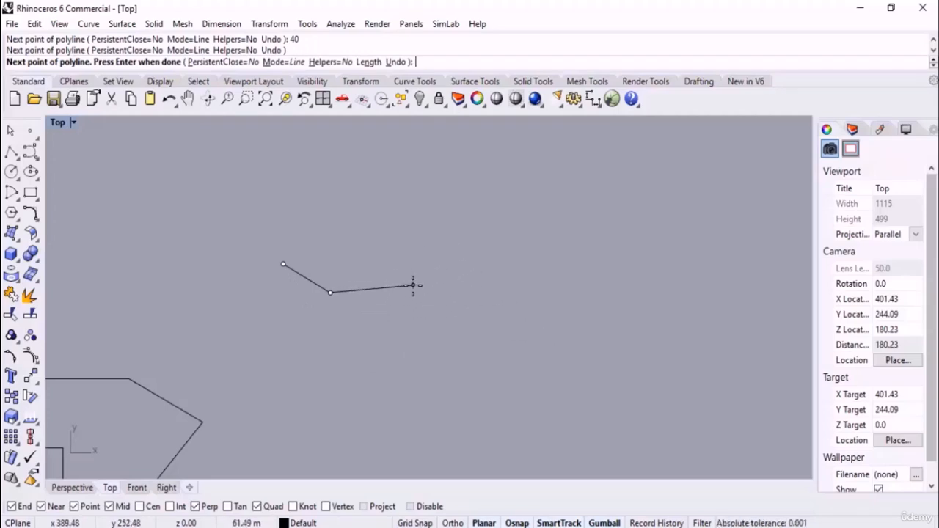
key("shift")
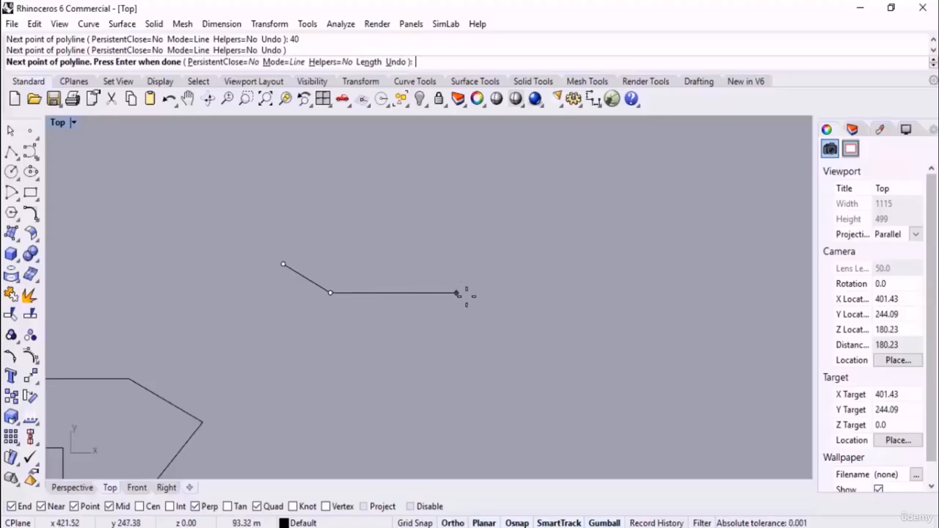
left_click(468, 296, "shift")
Constrain the polyline's next segment to 60° angle increments from the right end of the horizontal segment
right_click_drag(597, 350, 471, 315)
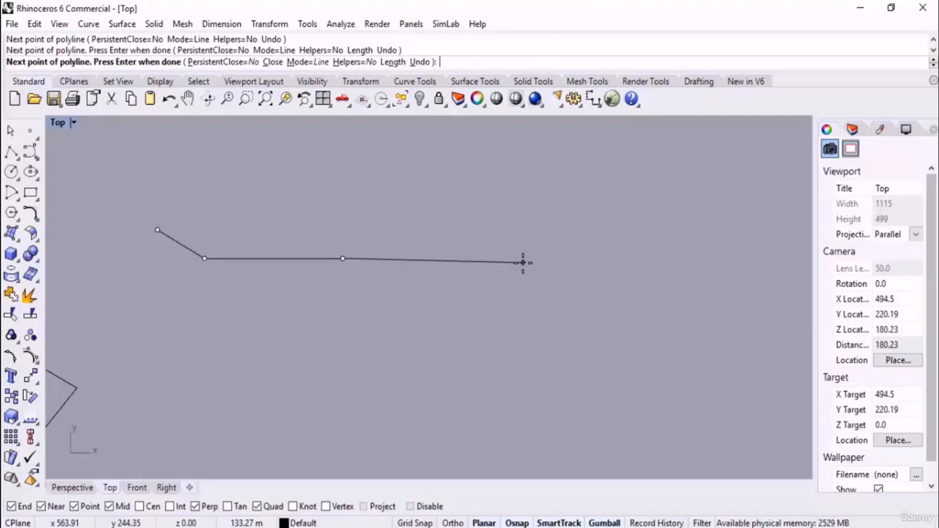
type("<")
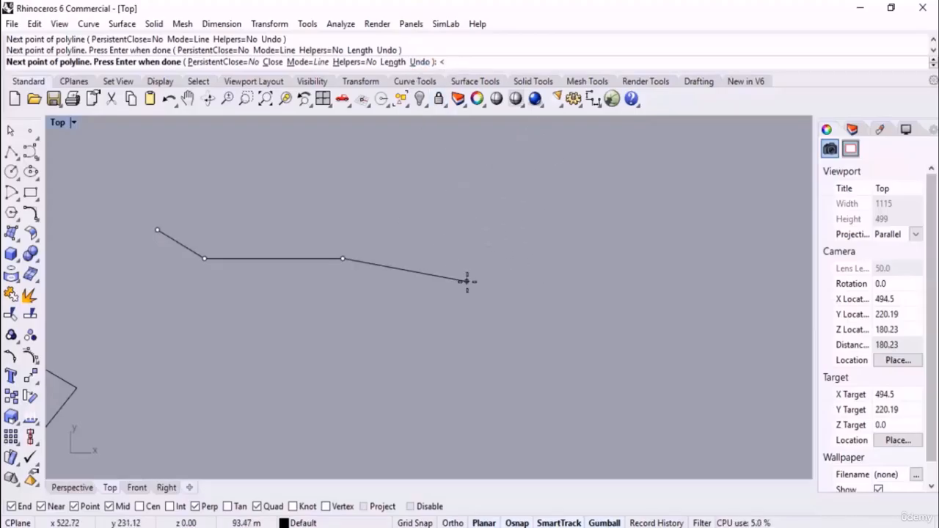
type("60")
key("Return")
scroll(450, 379, "down", 2)
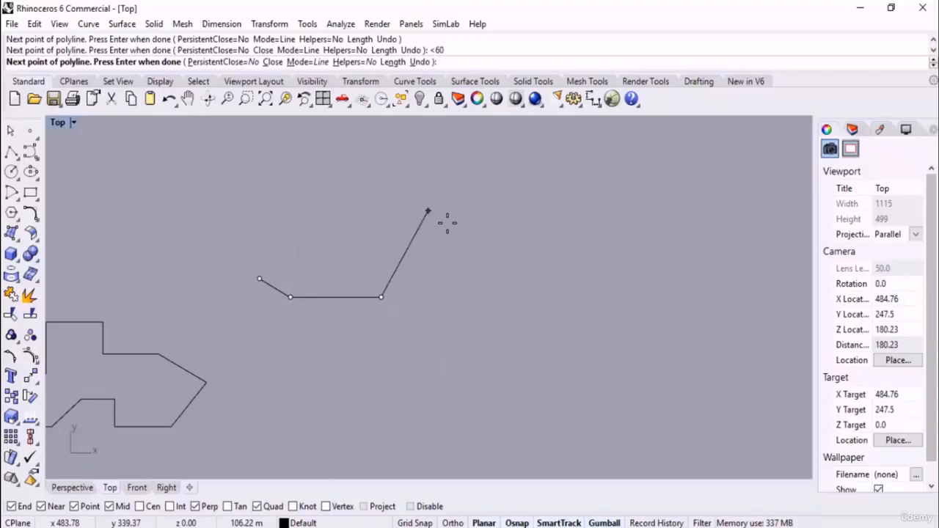
Place the 60° segment 25 m long up to the right, and add a horizontal segment to the right using temporary Ortho
type("25")
key("Return")
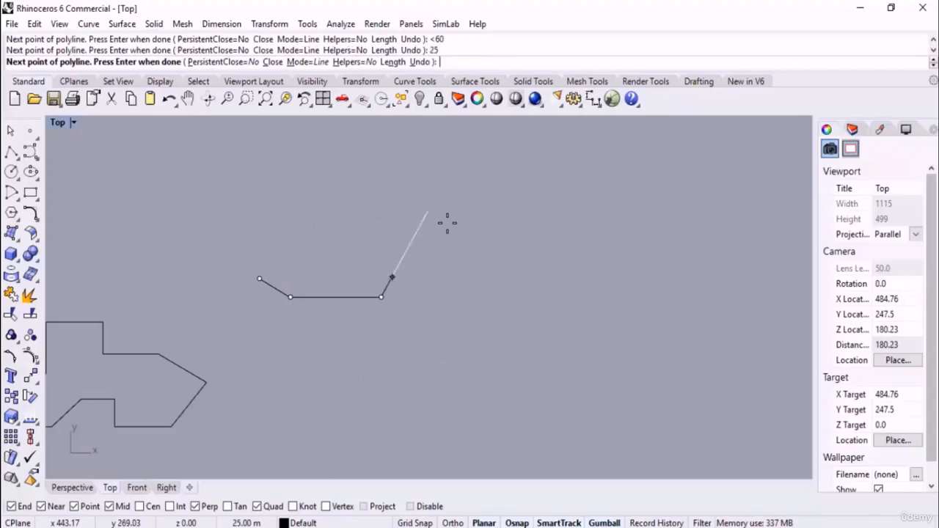
scroll(440, 318, "up", 2)
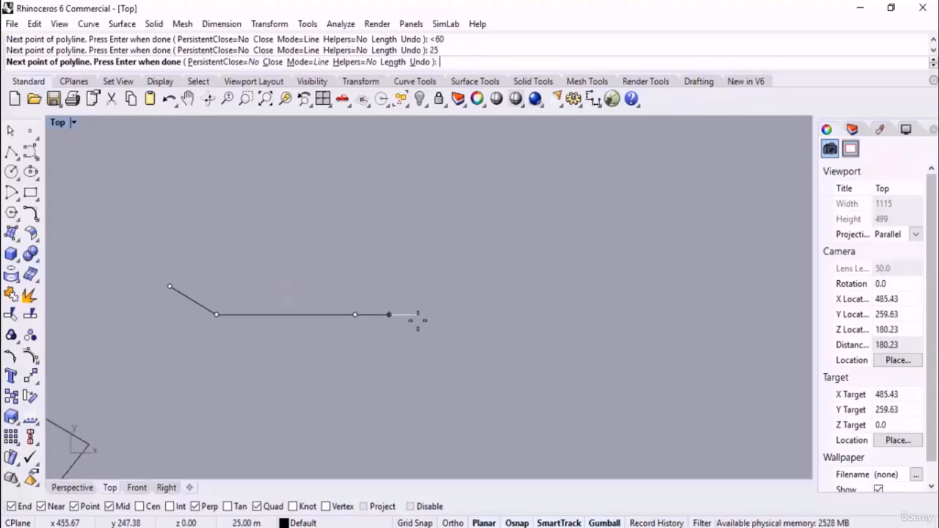
left_click(391, 256)
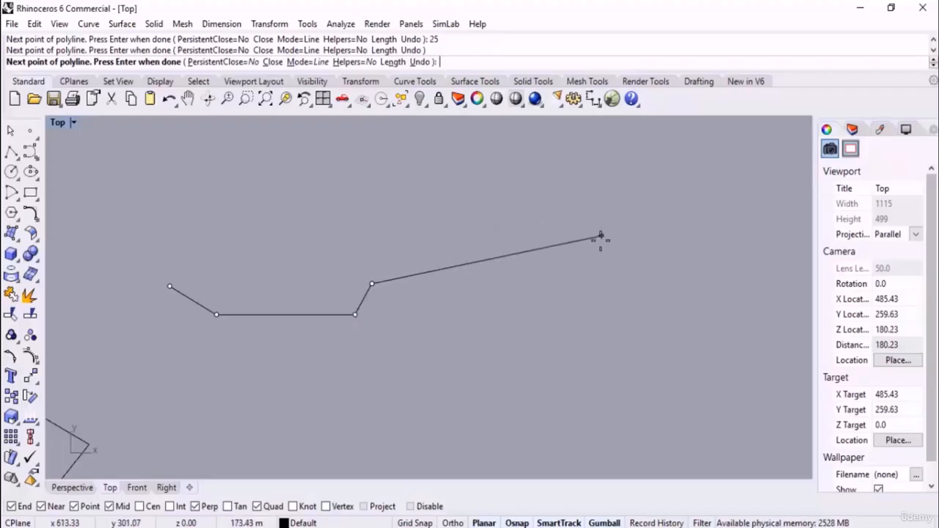
key("shift")
left_click(475, 283)
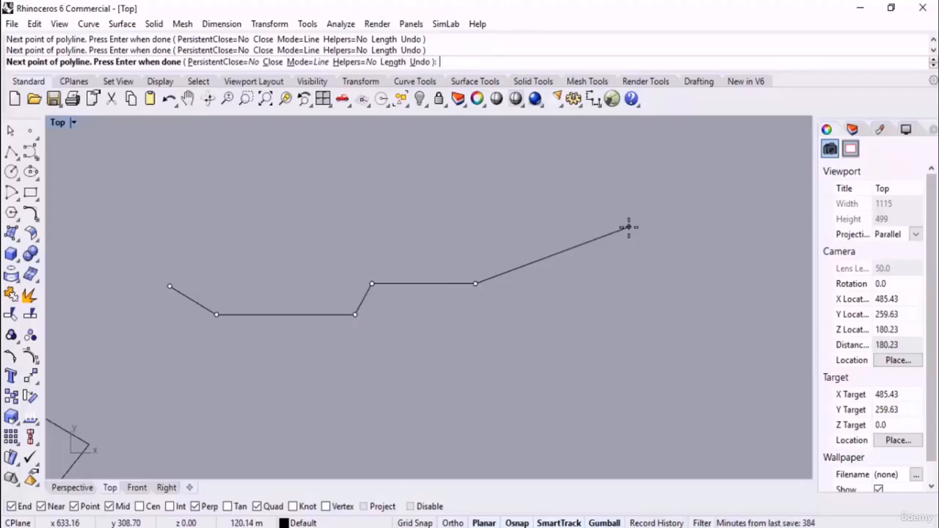
Add a final 50 m segment rising to the right, constrained to 20° angle increments, and finish the polyline
type("50")
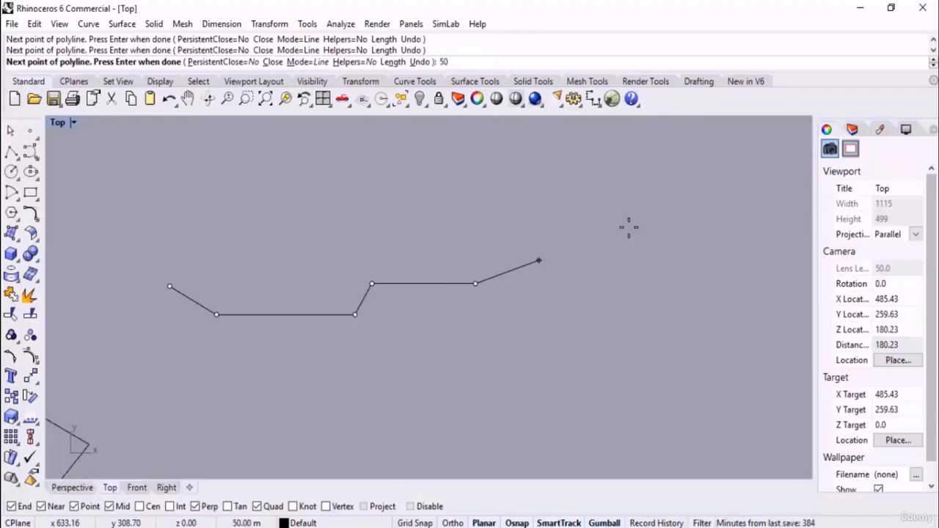
key("Return")
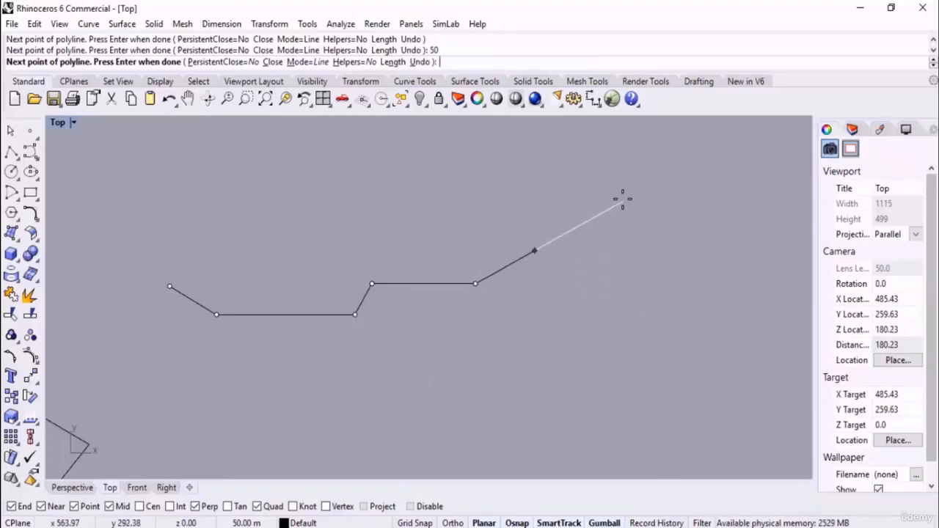
type("<")
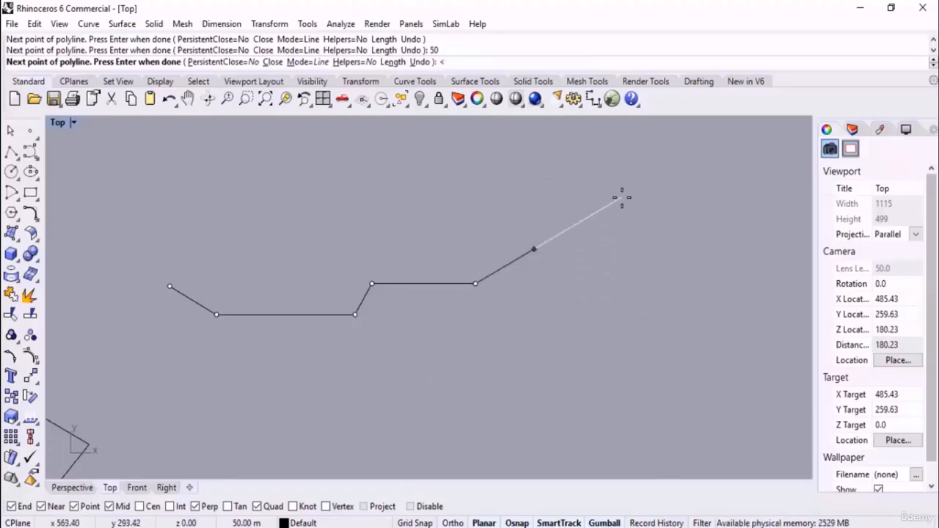
type("20")
key("Return")
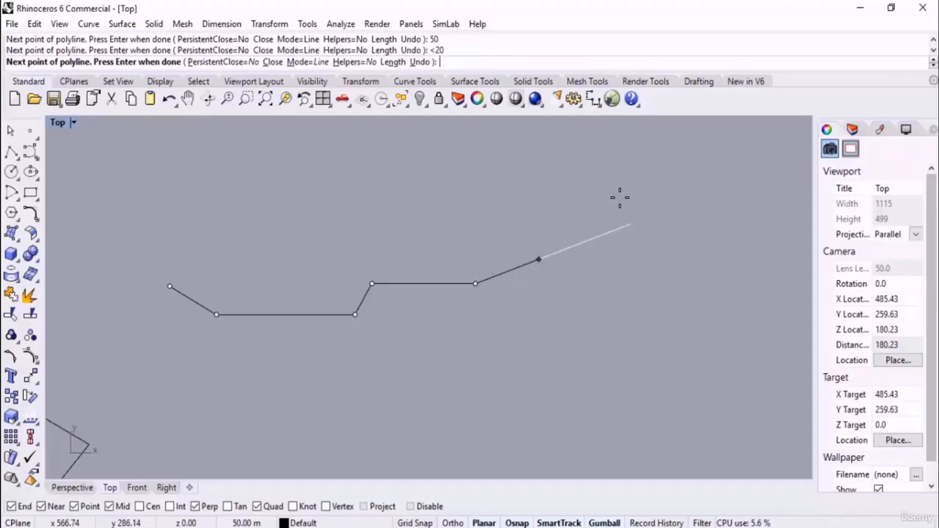
left_click(624, 238)
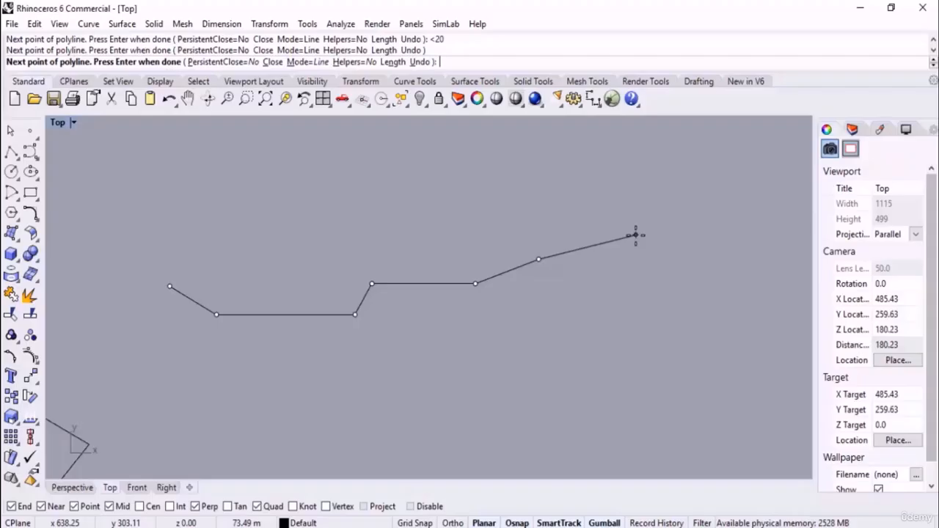
key("Return")
right_click_drag(465, 300, 421, 260)
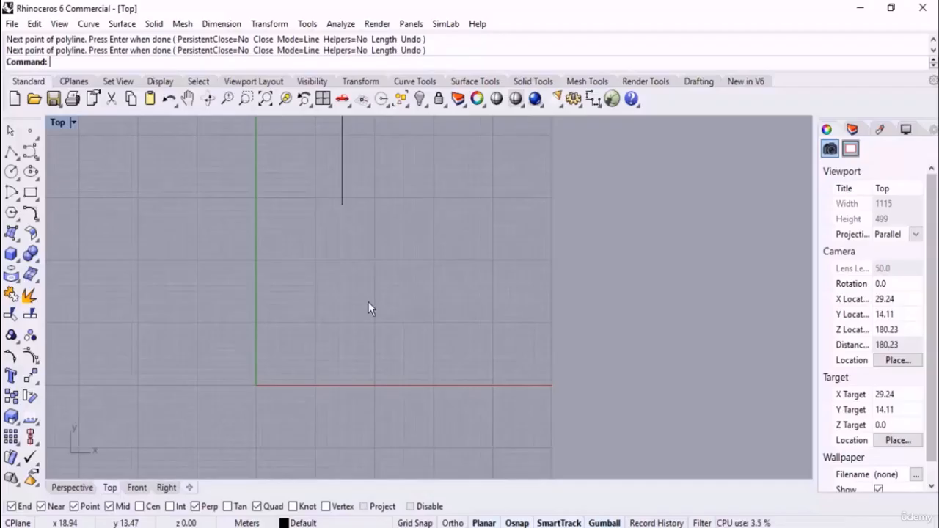
right_click_drag(396, 325, 370, 312)
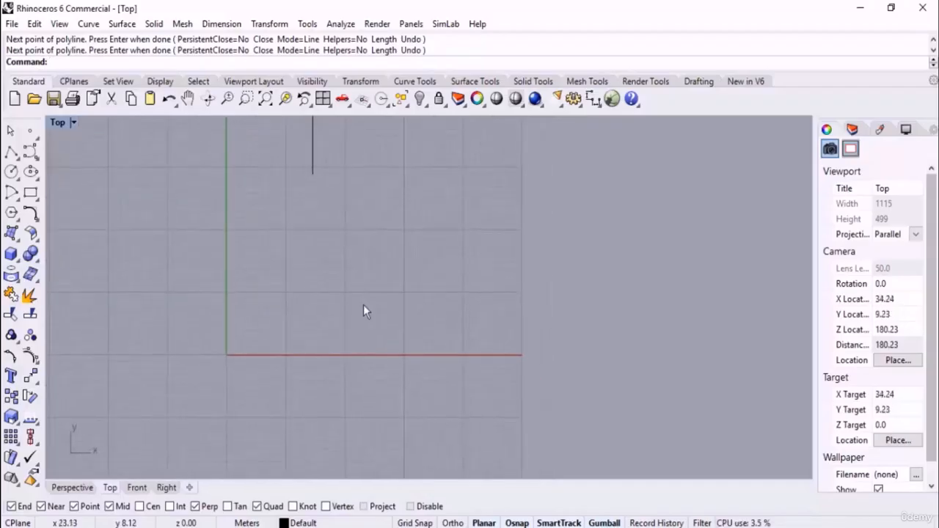
left_click(11, 151)
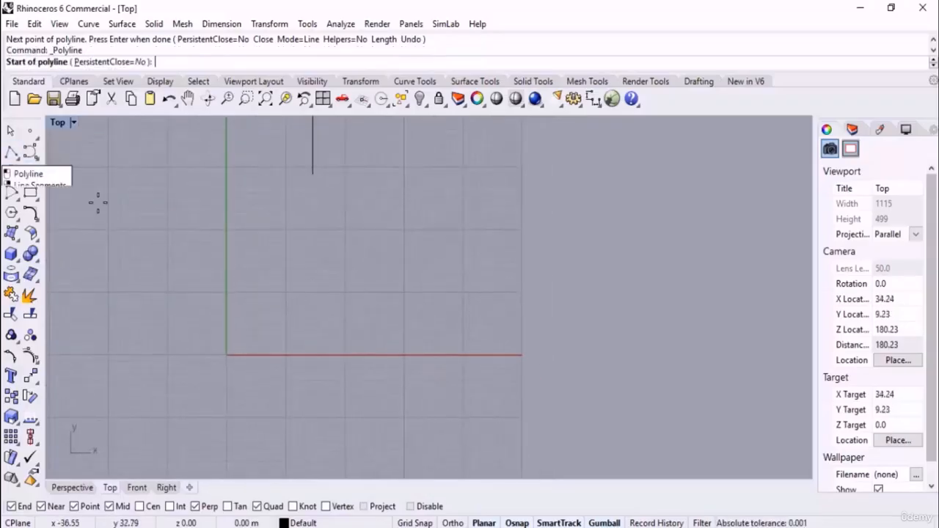
left_click(239, 343)
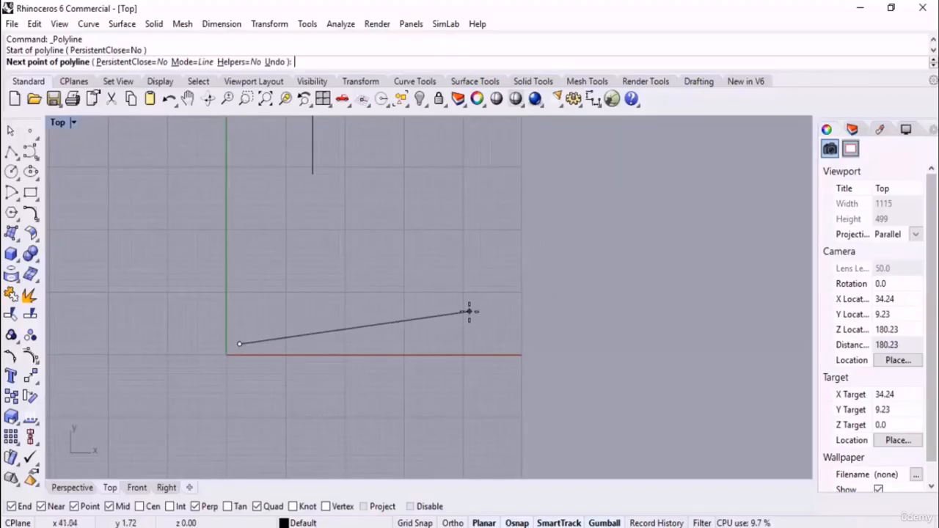
key("F8")
key("F8")
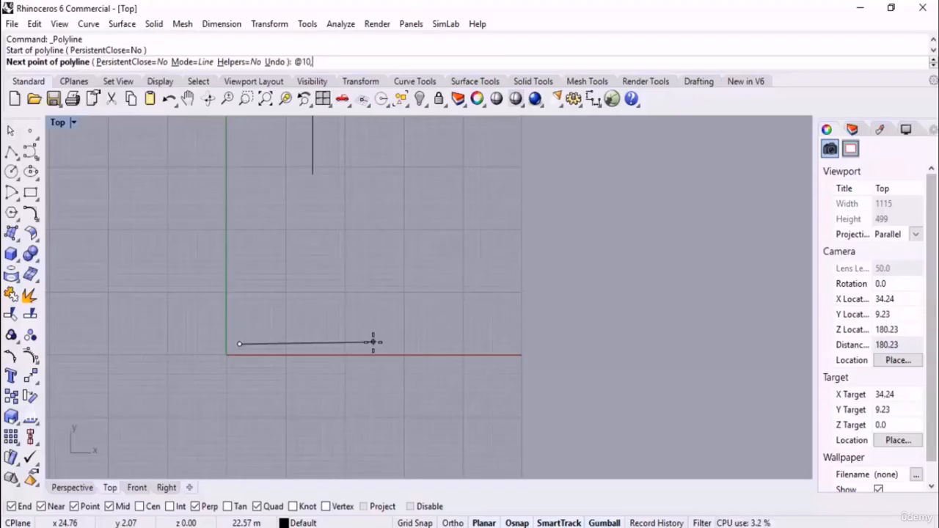
type("15")
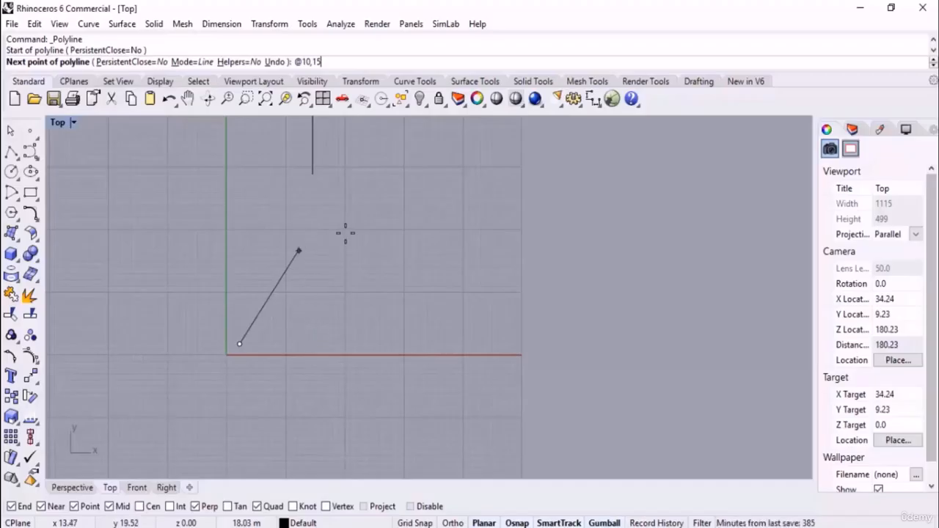
key("Return")
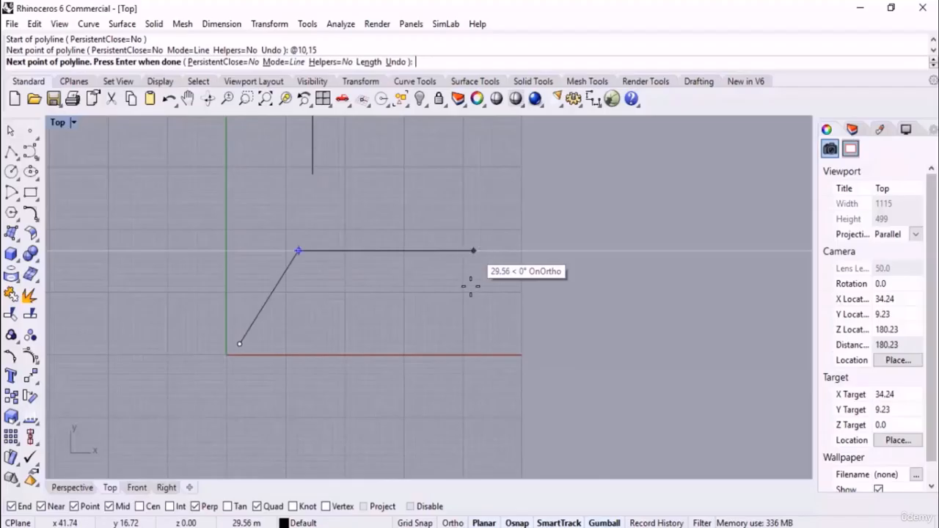
type("@20")
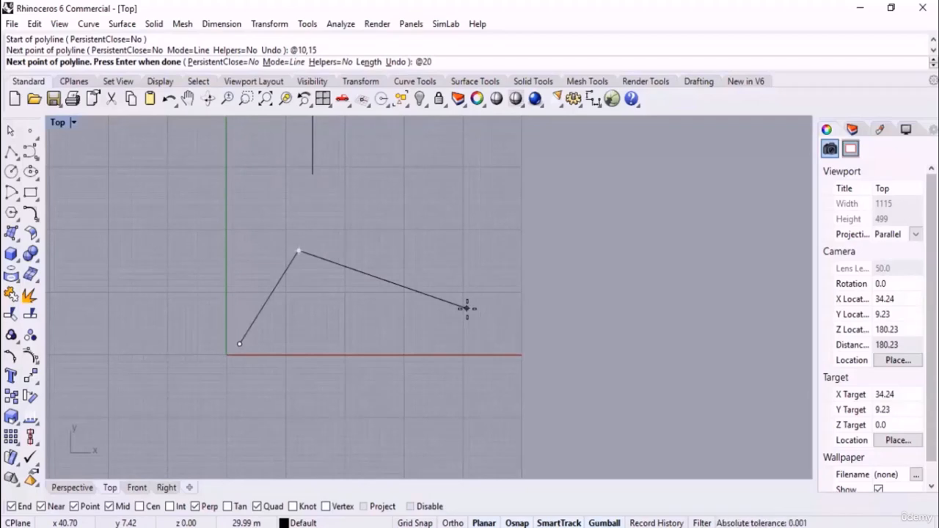
type(",-5")
key("Return")
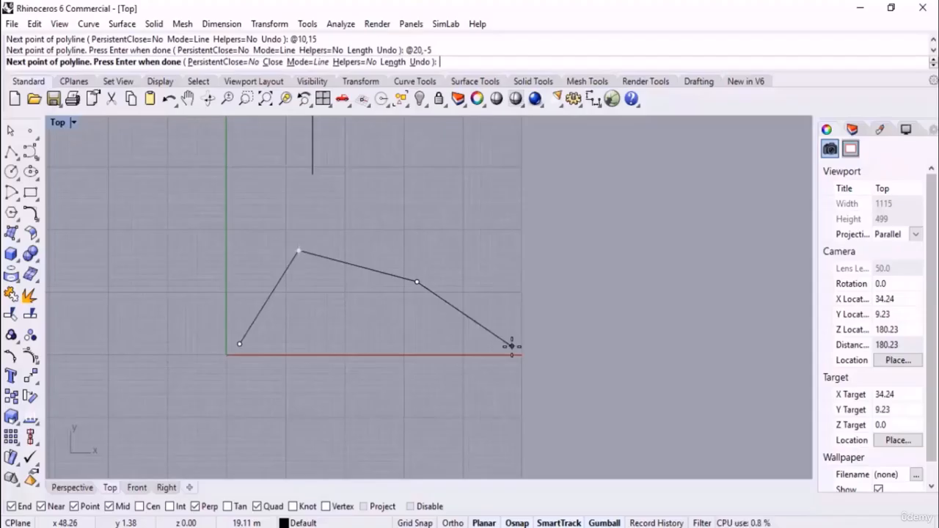
key("Return")
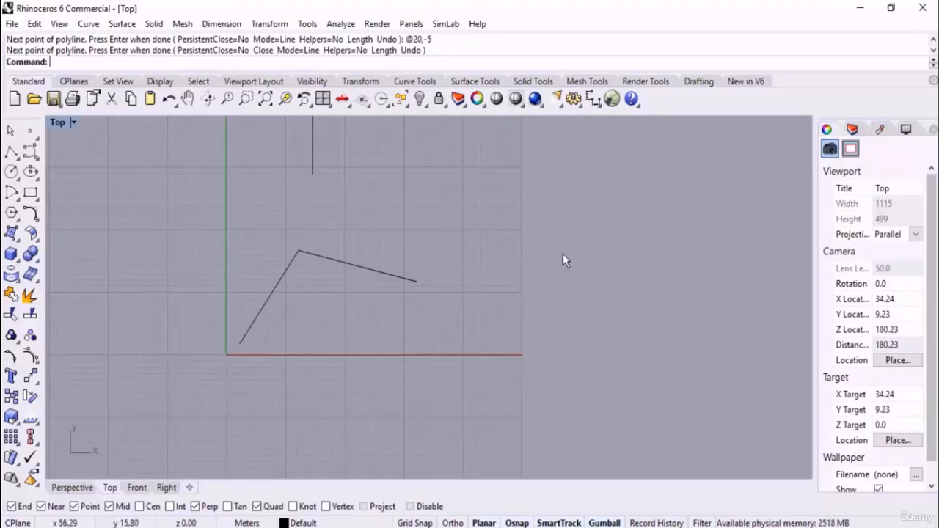
Draw a three-segment open polyline starting from the End snap at the top-right corner of the closed outline's raised section
scroll(564, 256, "down", 10)
right_click_drag(545, 262, 395, 341)
right_click_drag(490, 245, 452, 287)
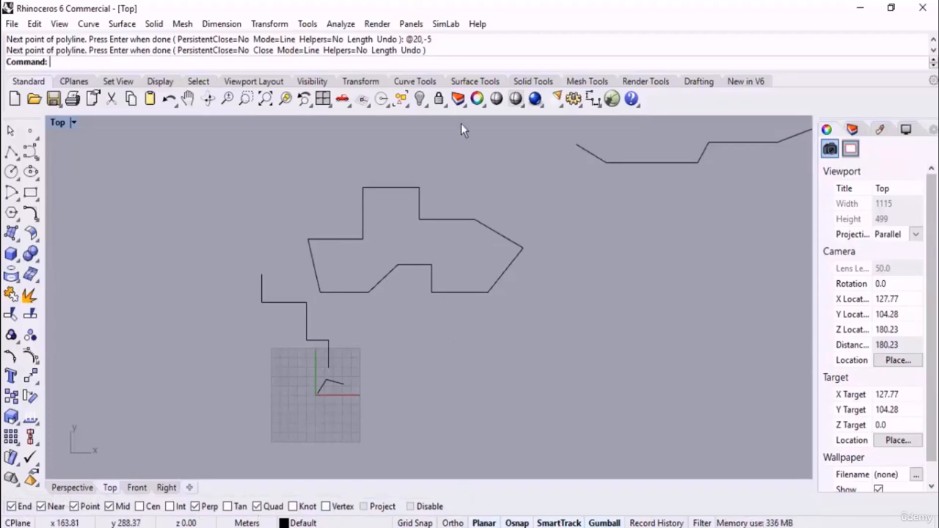
scroll(453, 156, "up", 3)
scroll(419, 293, "up", 2)
right_click_drag(408, 324, 377, 294)
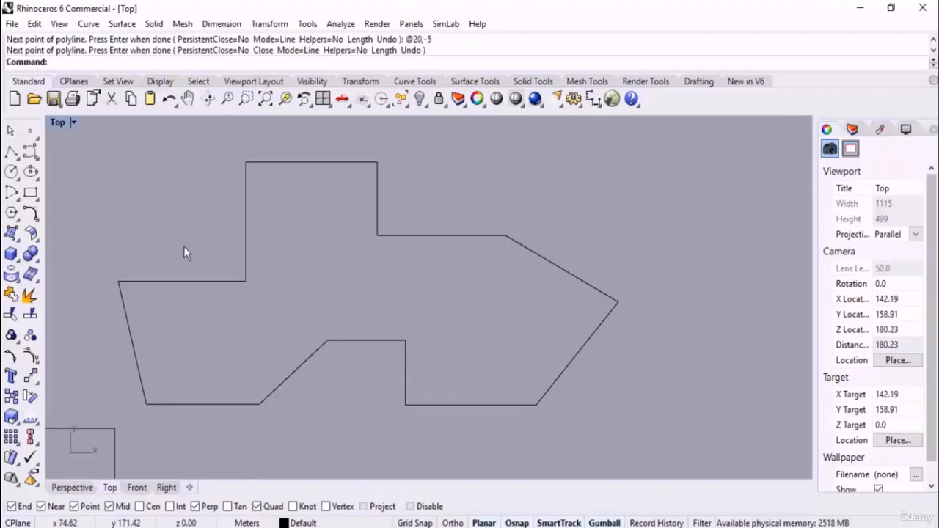
left_click(11, 151)
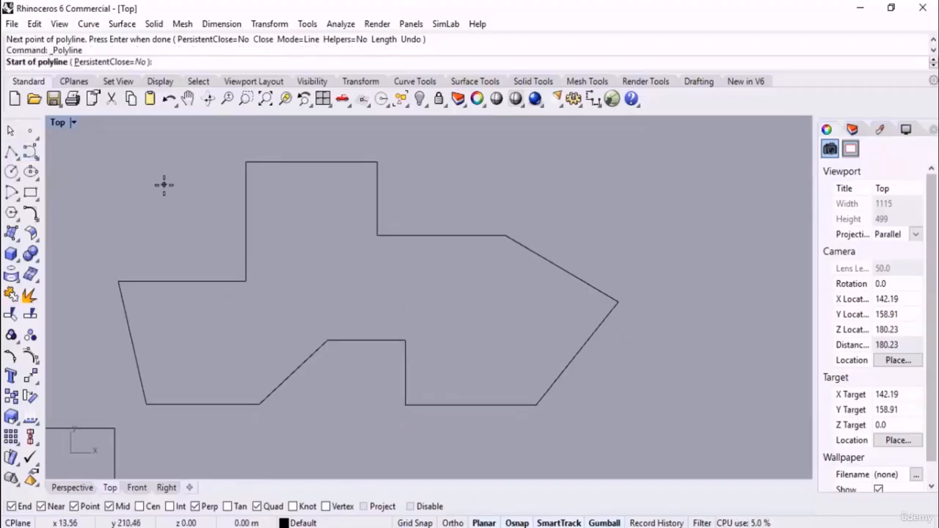
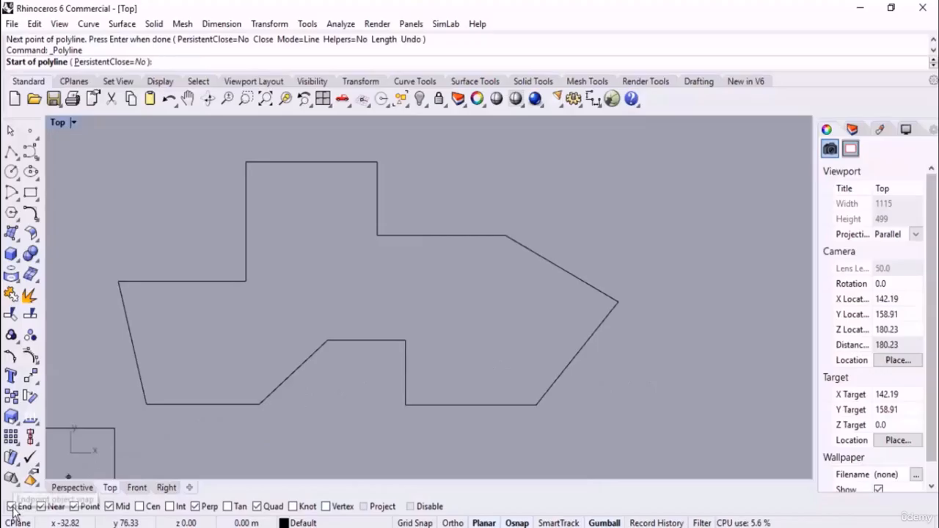
right_click_drag(350, 240, 354, 331)
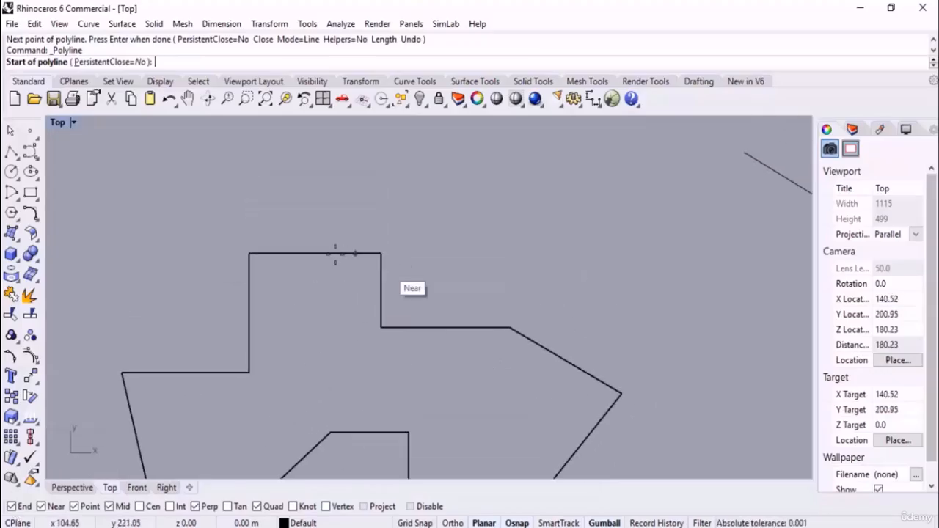
right_click_drag(497, 233, 489, 259)
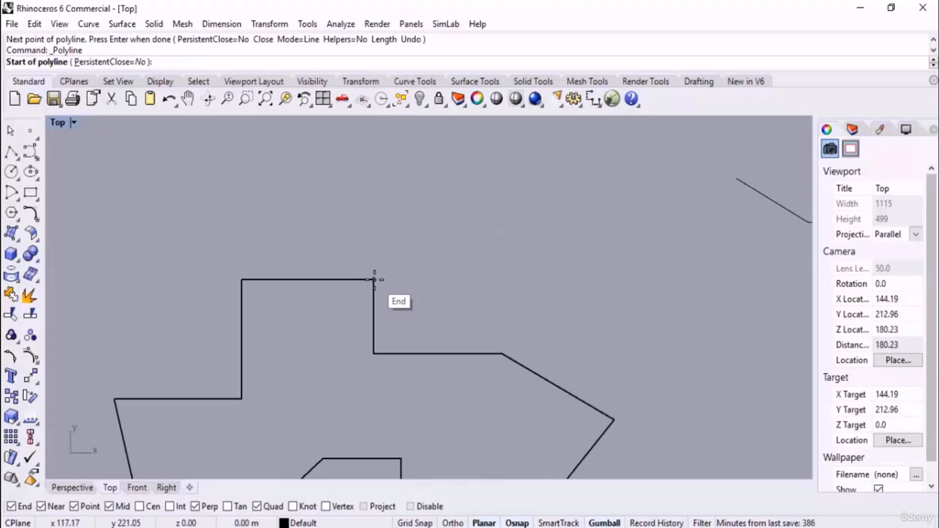
left_click(374, 280)
left_click(403, 211)
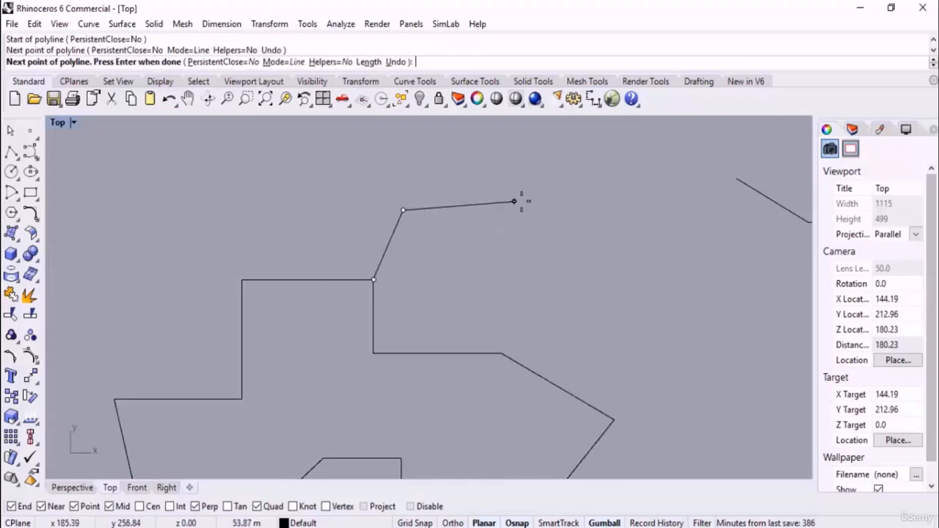
left_click(527, 199)
left_click(586, 256)
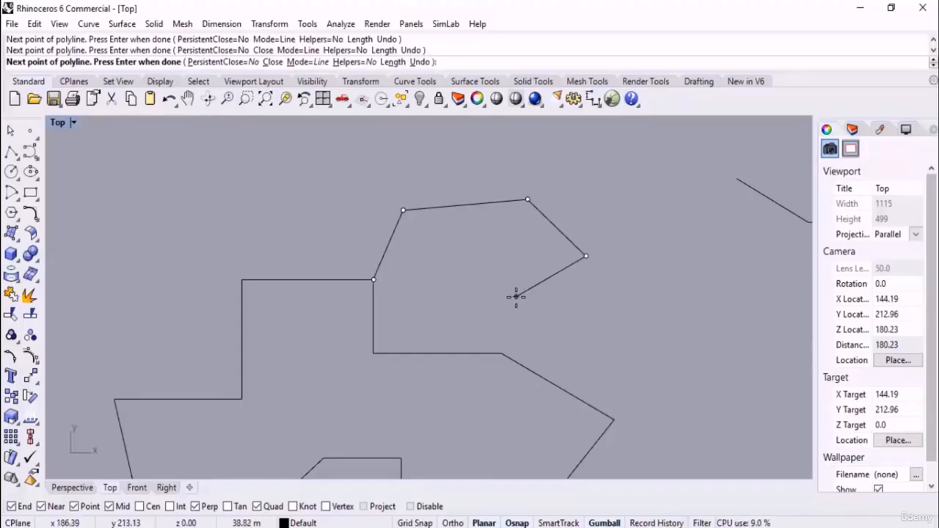
key("Return")
Draw a four-segment open polyline to the left, starting from the Mid snap of the closed outline's topmost edge
right_click_drag(472, 292, 500, 269)
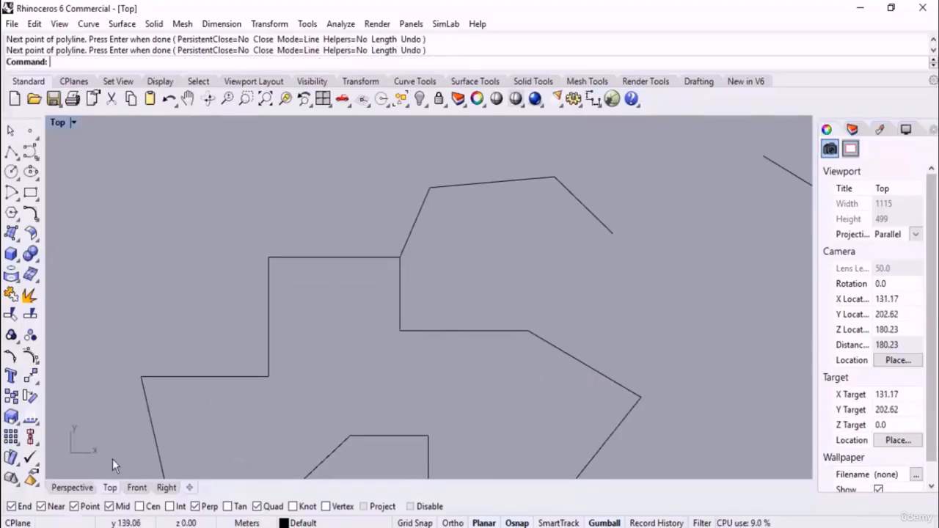
key("Return")
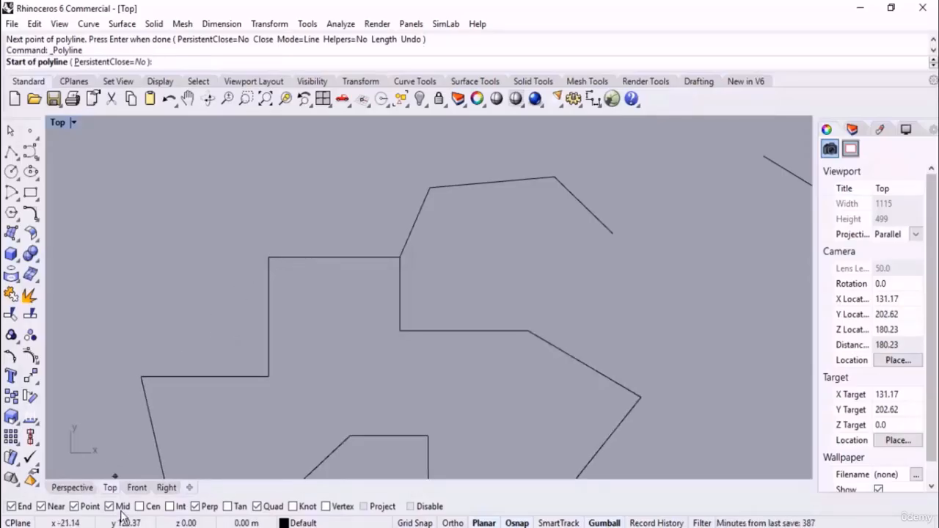
left_click(335, 257)
left_click(321, 182)
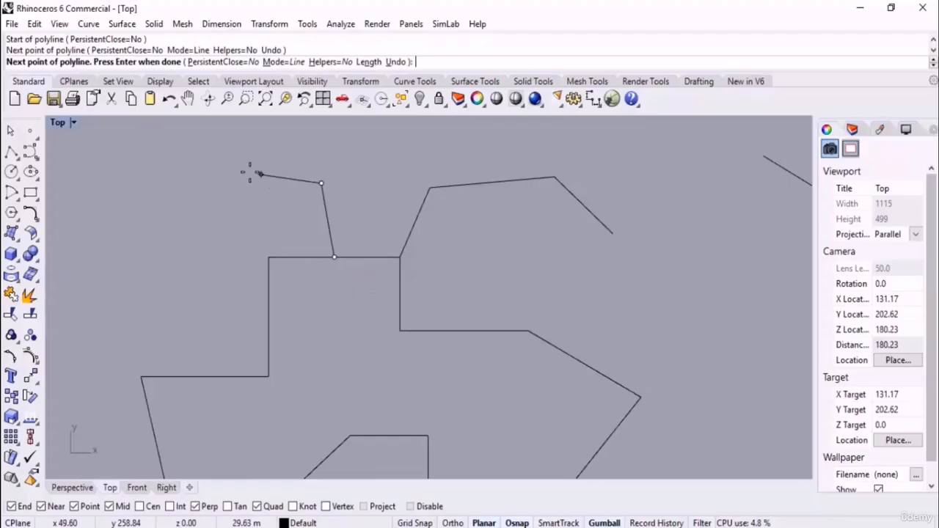
left_click(202, 176)
left_click(134, 252)
left_click(184, 301)
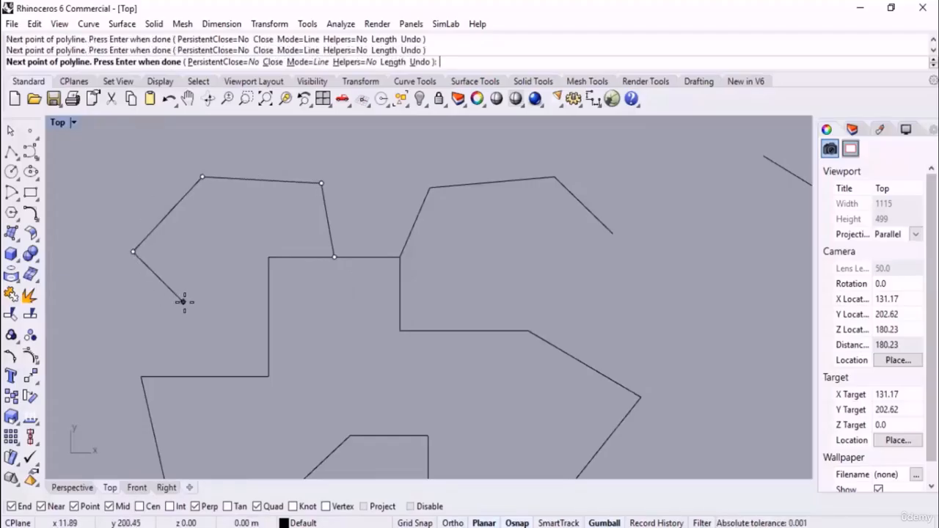
key("Return")
Draw a two-segment open polyline downward, starting from a Near snap on the closed outline's bottom edge, right of the notch
scroll(329, 238, "down", 1)
scroll(329, 239, "down", 2)
right_click_drag(325, 362, 312, 310)
scroll(404, 370, "up", 2)
scroll(476, 352, "up", 2)
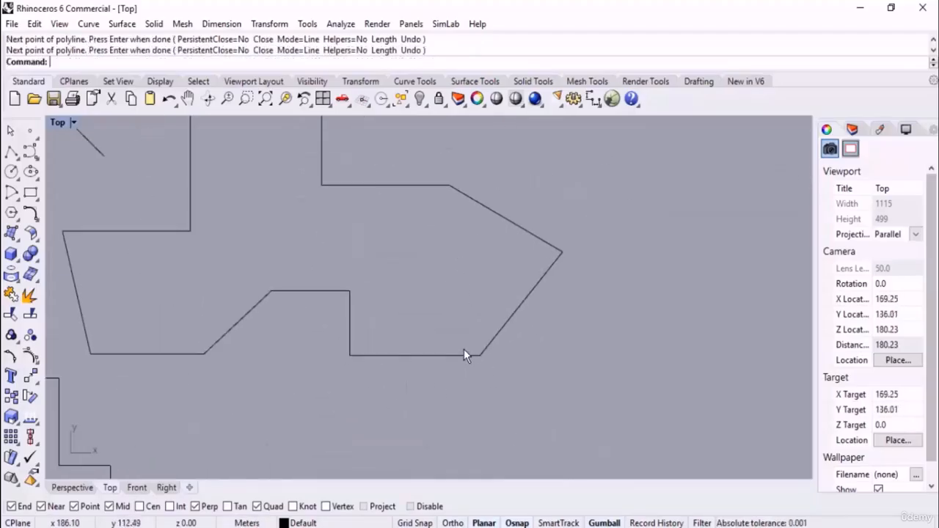
right_click_drag(467, 327, 455, 347)
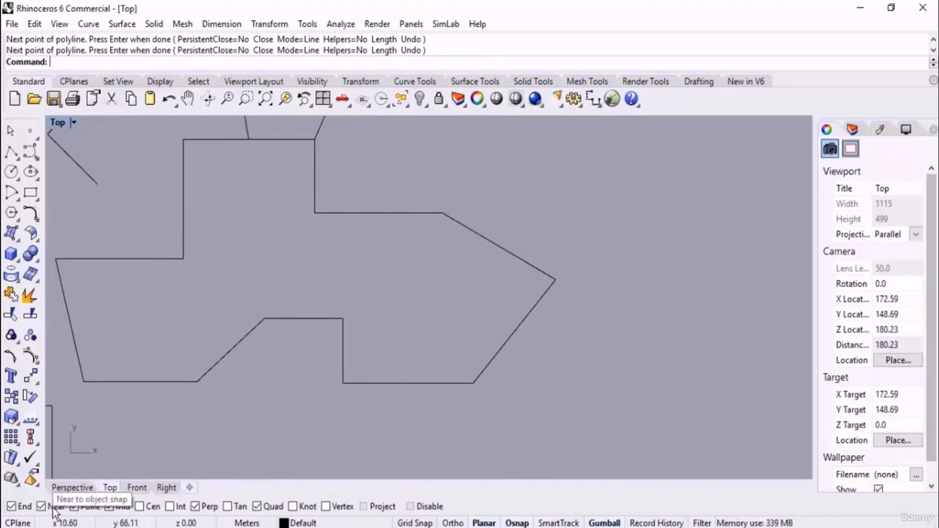
key("Return")
scroll(394, 426, "up", 2)
right_click_drag(394, 425, 396, 376)
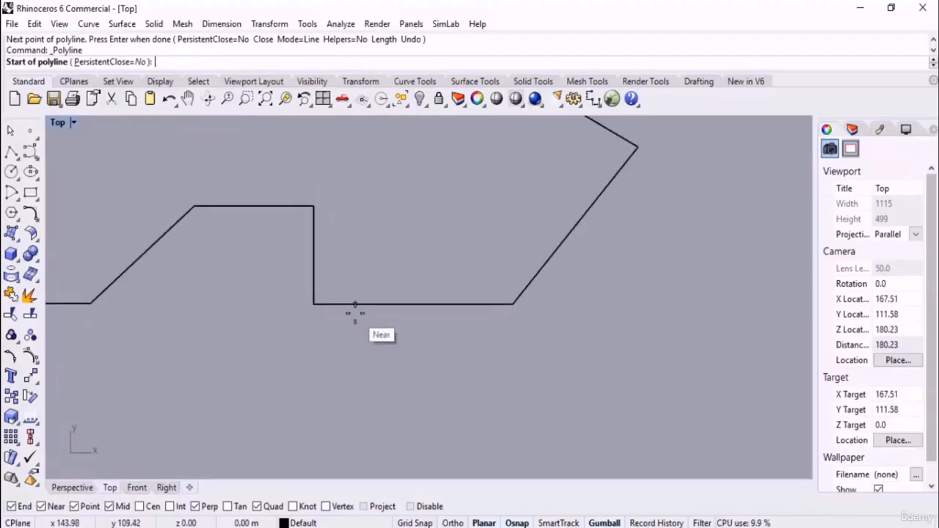
left_click(355, 312)
left_click(310, 403)
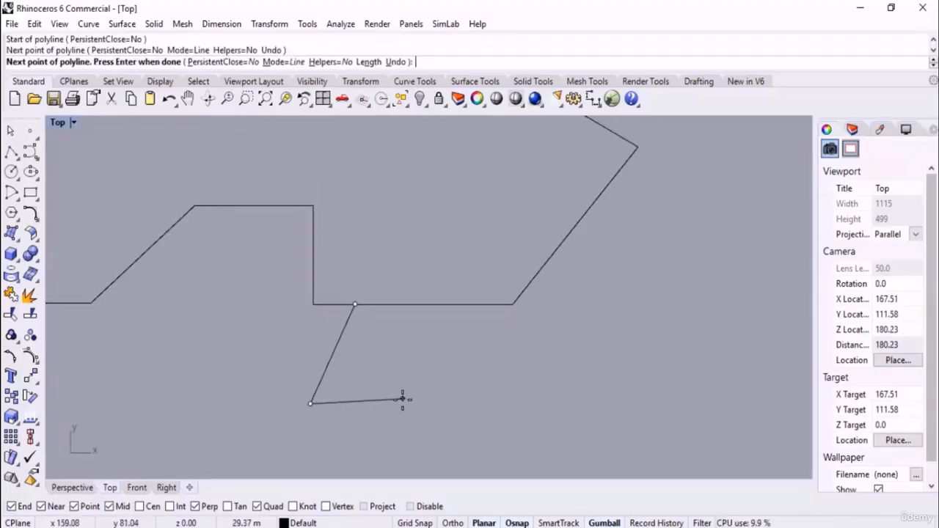
left_click(402, 403)
key("Return")
Turn off the Near snap and draw a two-segment open polyline starting freehand at the same bottom edge, near its right end
left_click(50, 508)
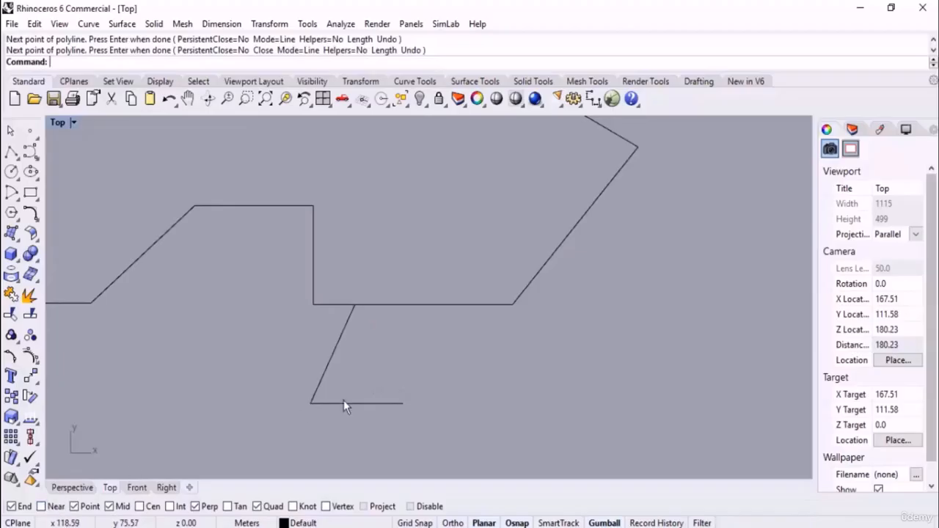
key("Return")
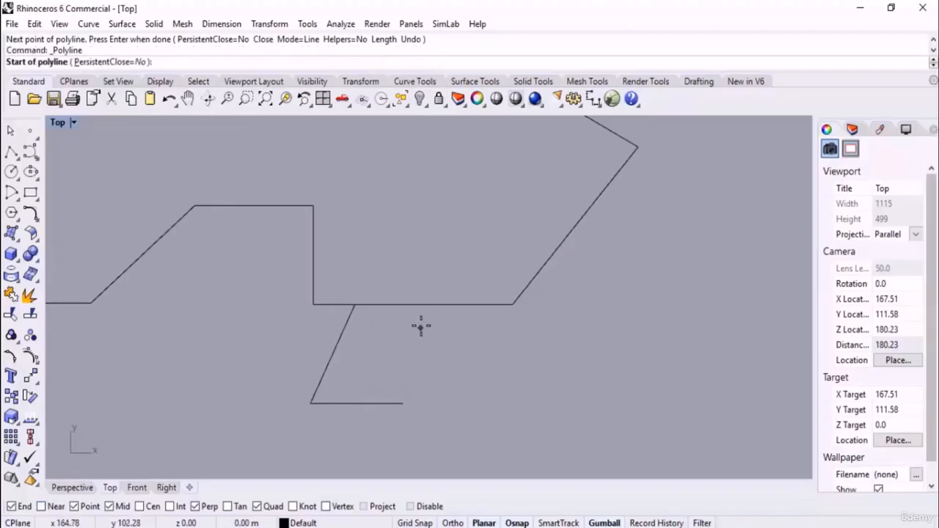
left_click(467, 304)
left_click(502, 399)
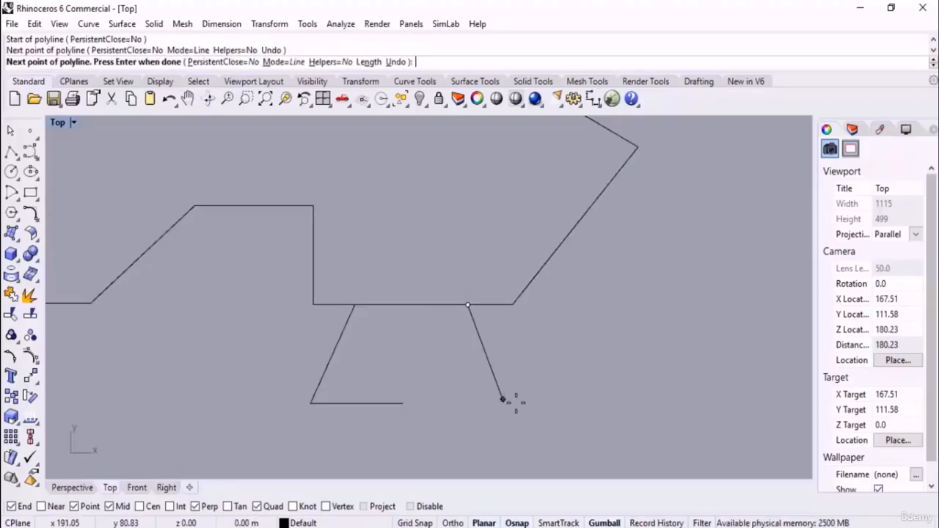
left_click(601, 405)
key("Return")
scroll(491, 332, "up", 6)
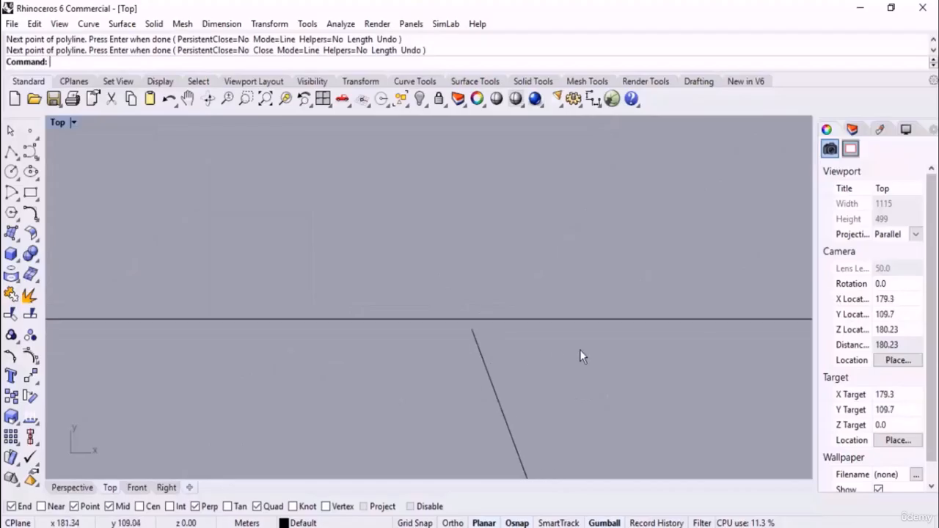
scroll(416, 272, "down", 5)
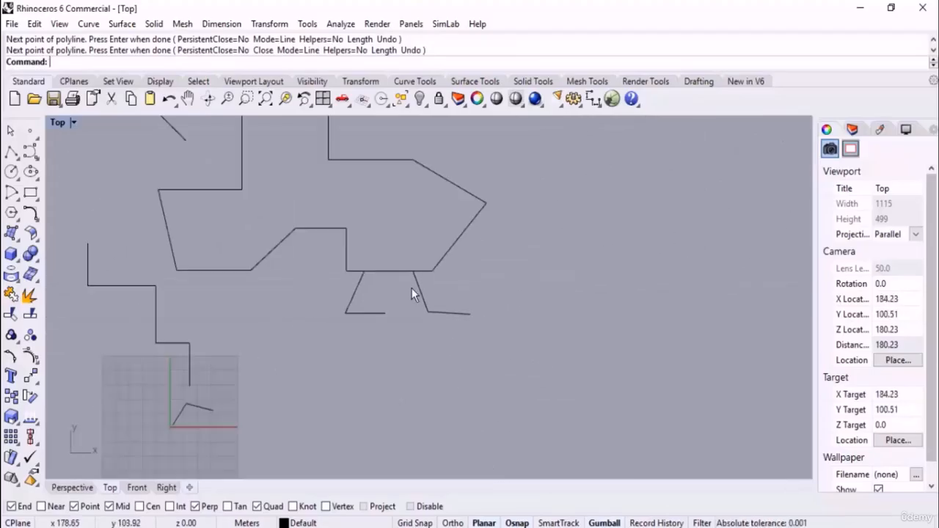
Turn the Near snap back on and draw a short one-segment polyline down from the same bottom edge, between the two existing legs
right_click_drag(413, 289, 437, 300)
scroll(386, 356, "up", 5)
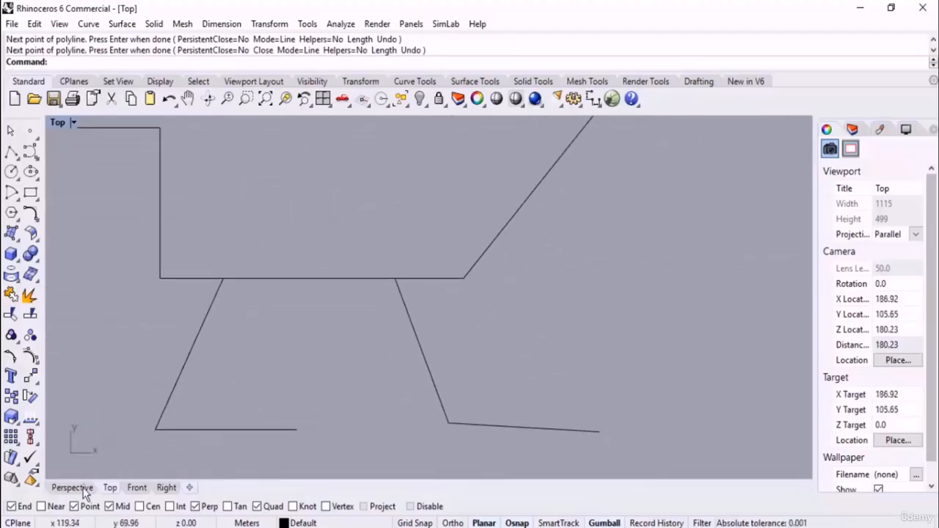
left_click(41, 506)
scroll(376, 305, "up", 4)
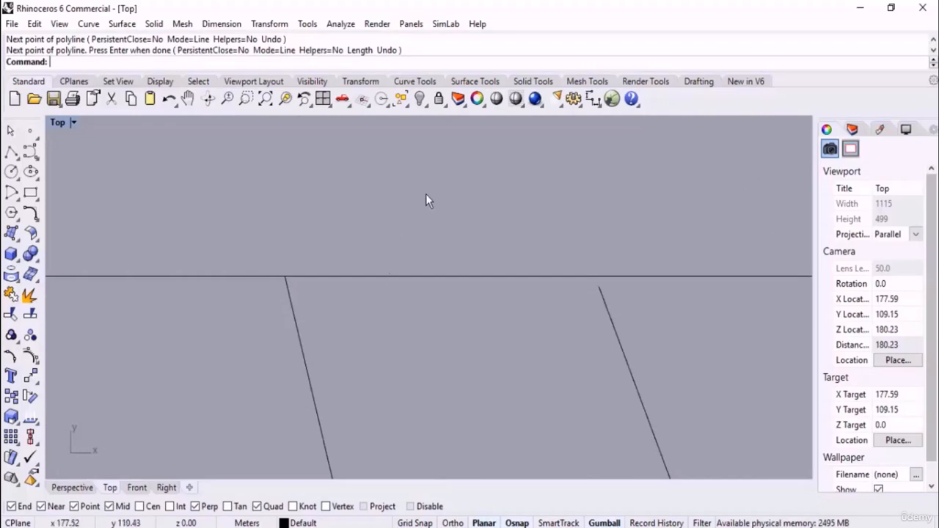
scroll(440, 212, "down", 2)
scroll(464, 237, "down", 2)
right_click_drag(464, 244, 458, 275)
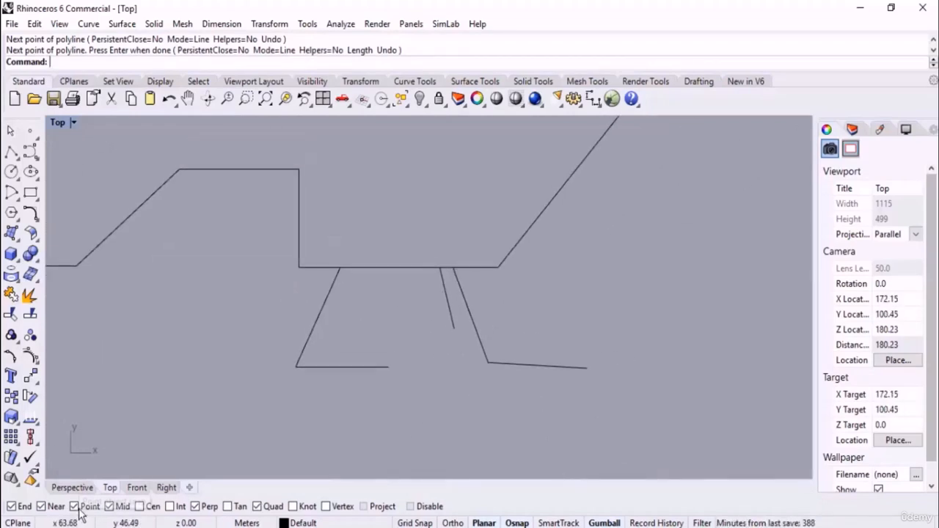
Place a point object just below the outline's notch and draw a nearly horizontal one-segment polyline crossing the outline's lower-right slanted edge
left_click(30, 132)
left_click(192, 282)
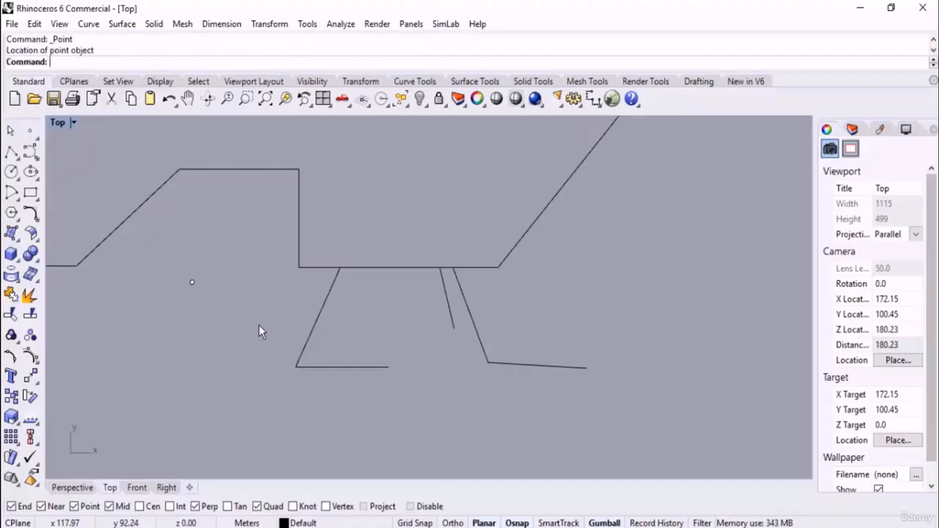
left_click(11, 151)
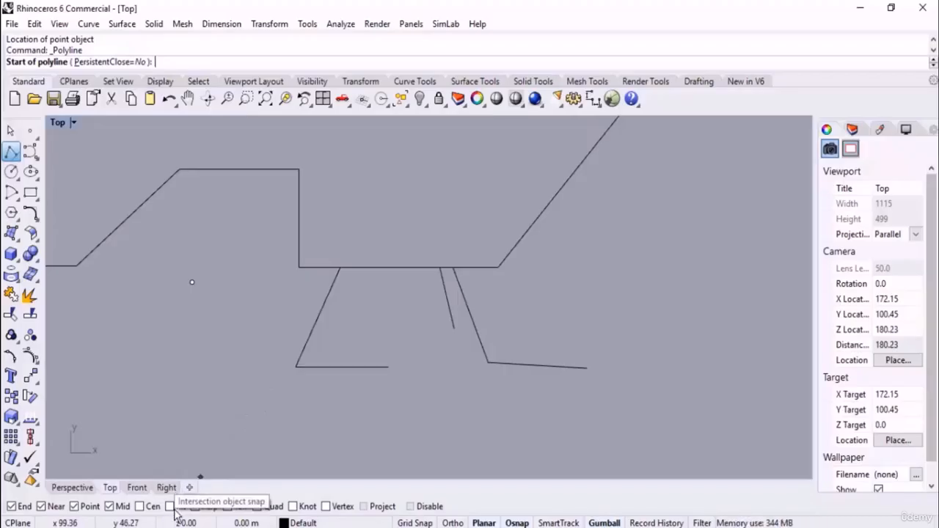
right_click_drag(283, 296, 261, 404)
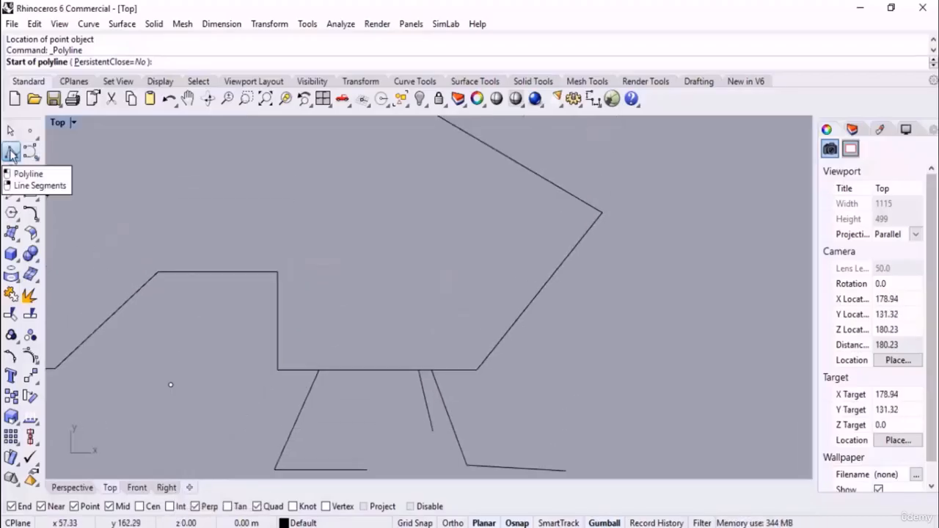
left_click(421, 284)
left_click(710, 294)
key("Return")
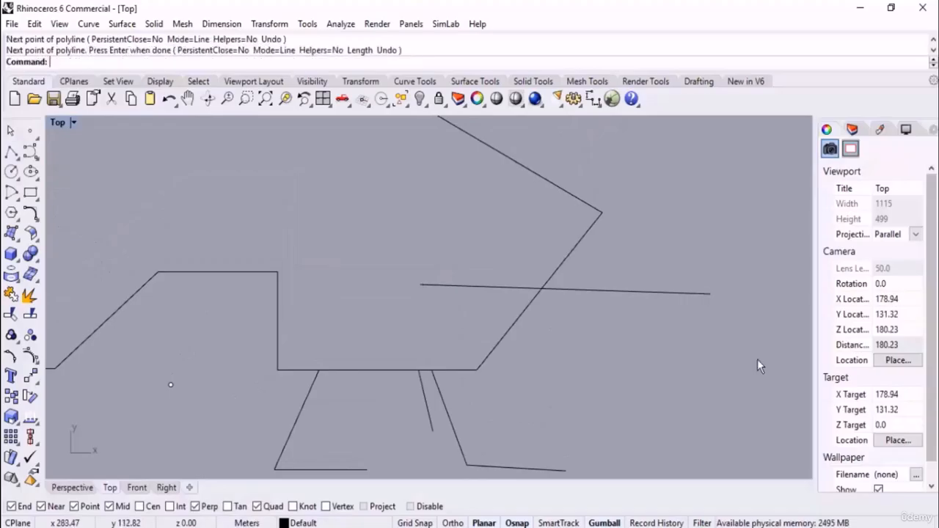
Turn on the Int snap and draw a one-segment polyline down and right from the intersection of the crossing line and slanted edge
left_click(11, 151)
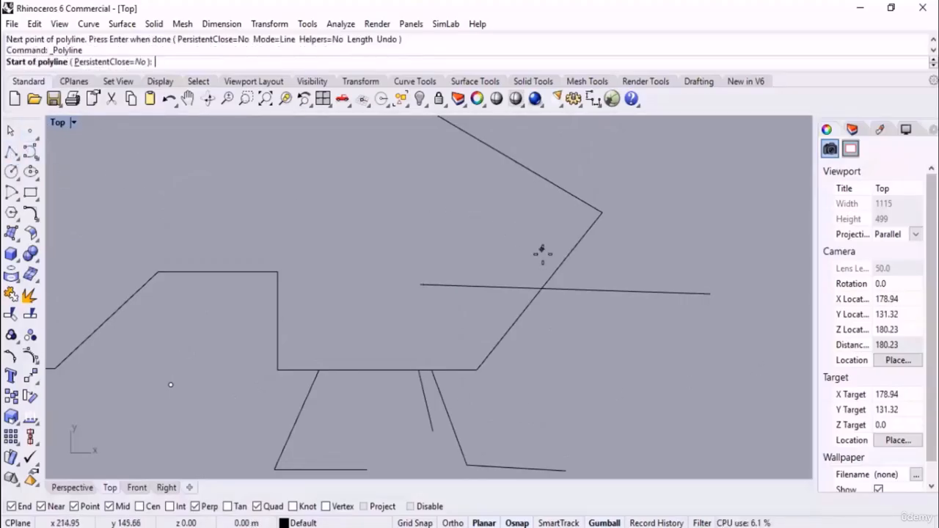
scroll(543, 290, "up", 3)
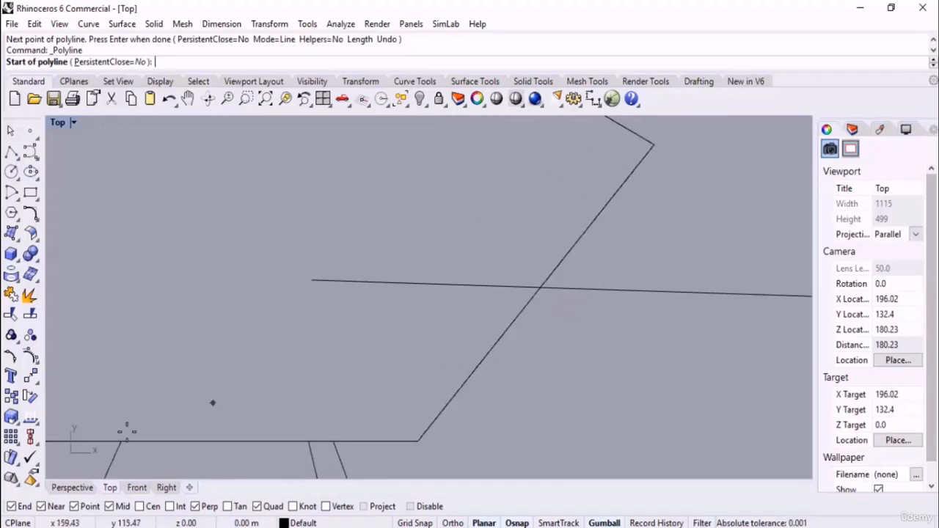
left_click(542, 287)
left_click(610, 398)
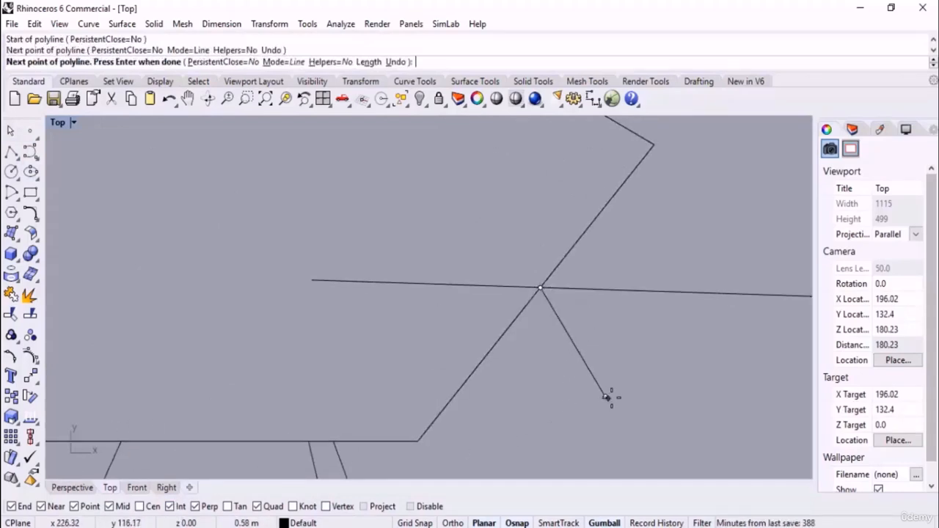
right_click(610, 398)
scroll(542, 283, "up", 10)
scroll(525, 237, "down", 10)
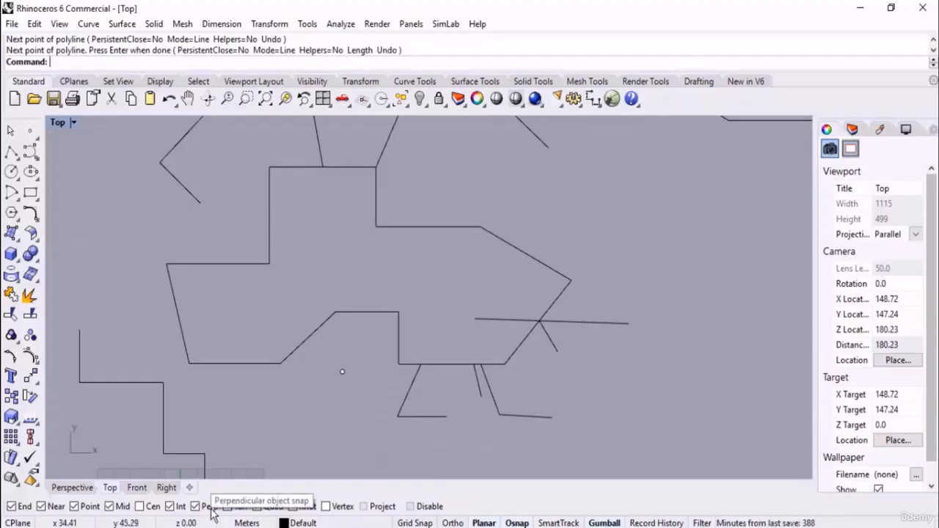
Draw a one-segment polyline from above the outline's upper-right slanted edge down to that edge with the Perp snap
scroll(452, 268, "up", 4)
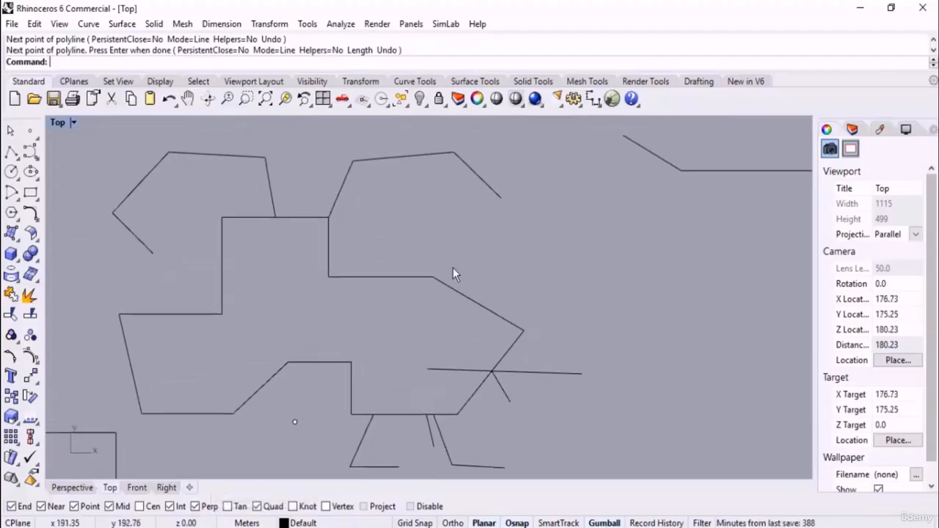
left_click(10, 152)
left_click(446, 223)
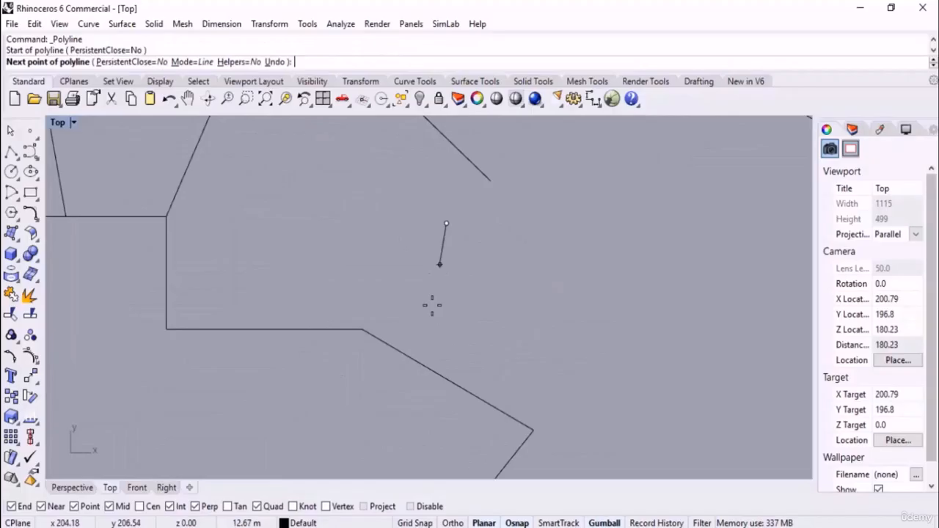
left_click(387, 342)
right_click(647, 323)
scroll(540, 277, "down", 4)
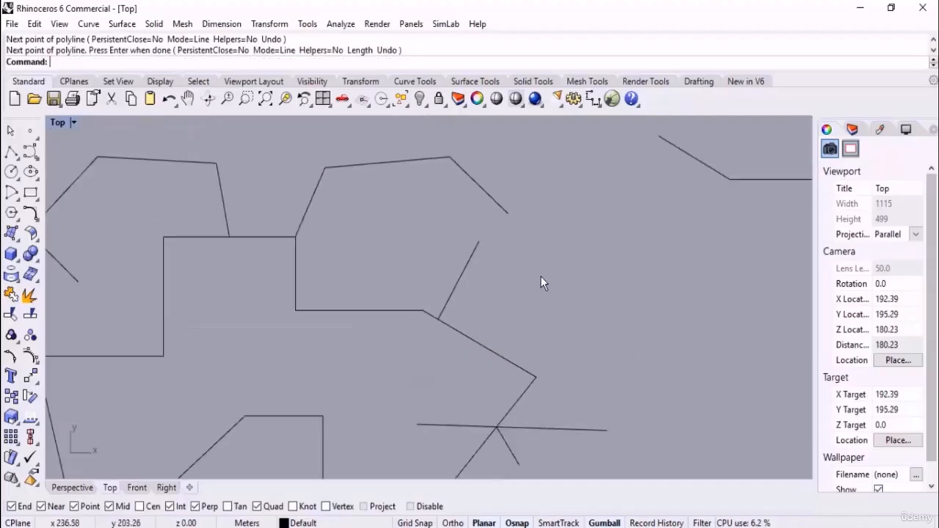
right_click_drag(501, 340, 458, 315)
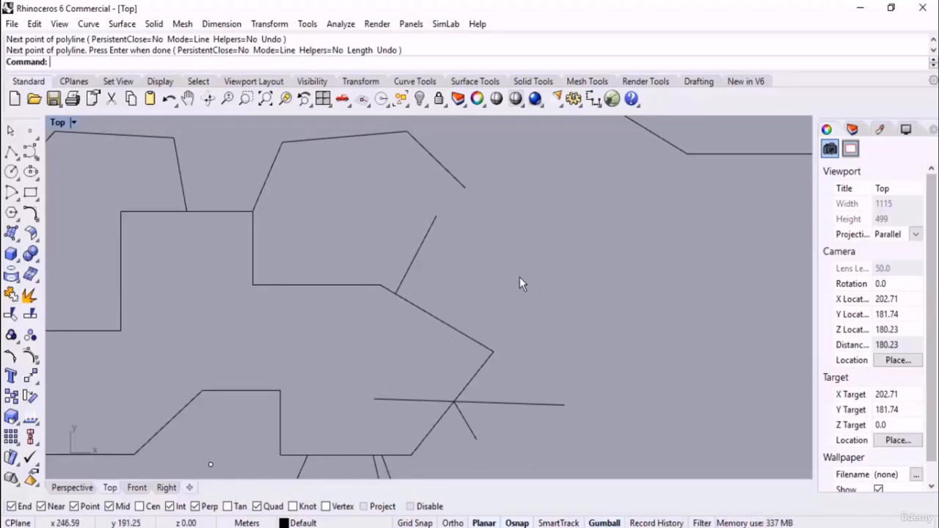
scroll(526, 250, "down", 2)
scroll(515, 263, "down", 6)
right_click_drag(536, 326, 449, 299)
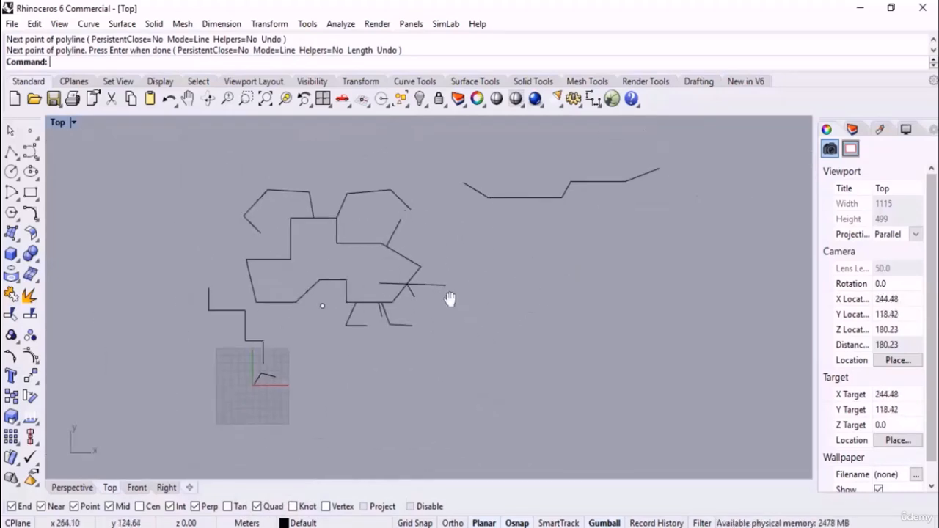
scroll(406, 286, "up", 8)
scroll(433, 265, "up", 2)
right_click_drag(315, 327, 533, 327)
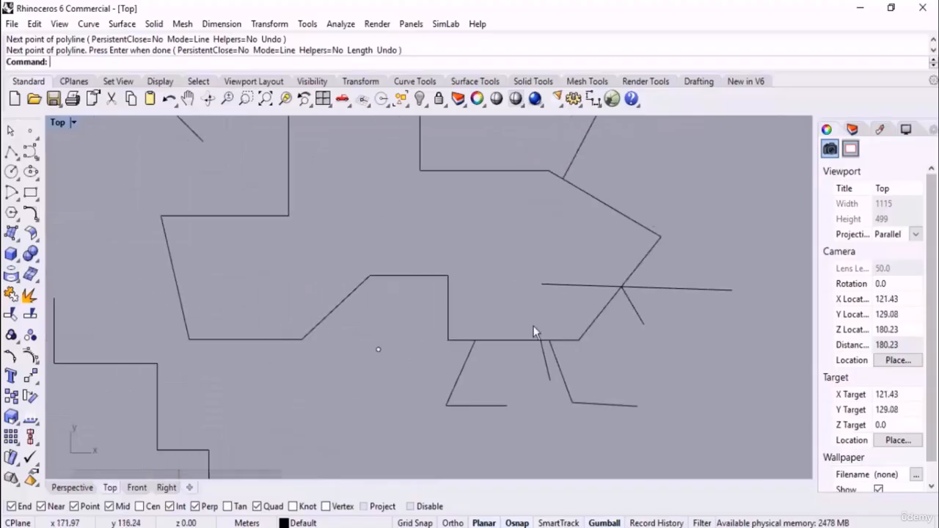
scroll(432, 293, "up", 6)
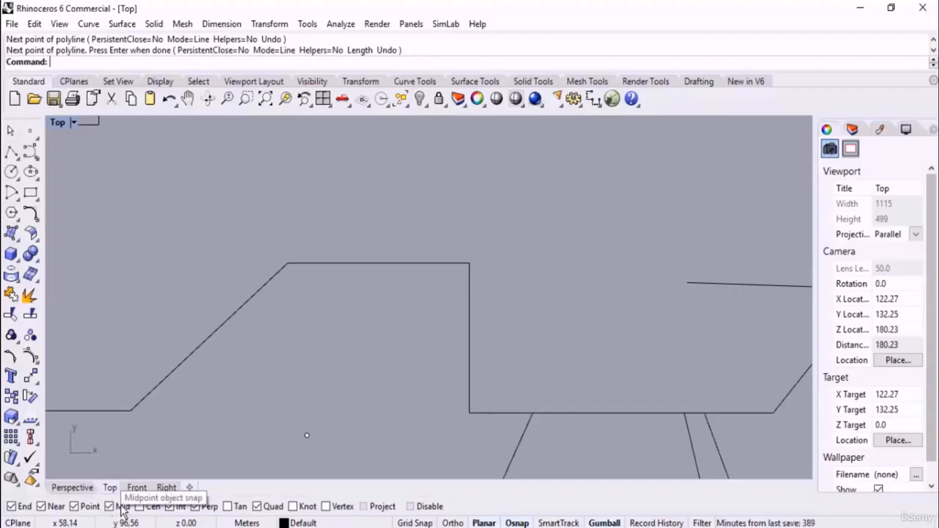
Isolate the Mid object snap and restore the other snaps, and repeat the same with the End snap
right_click(122, 509)
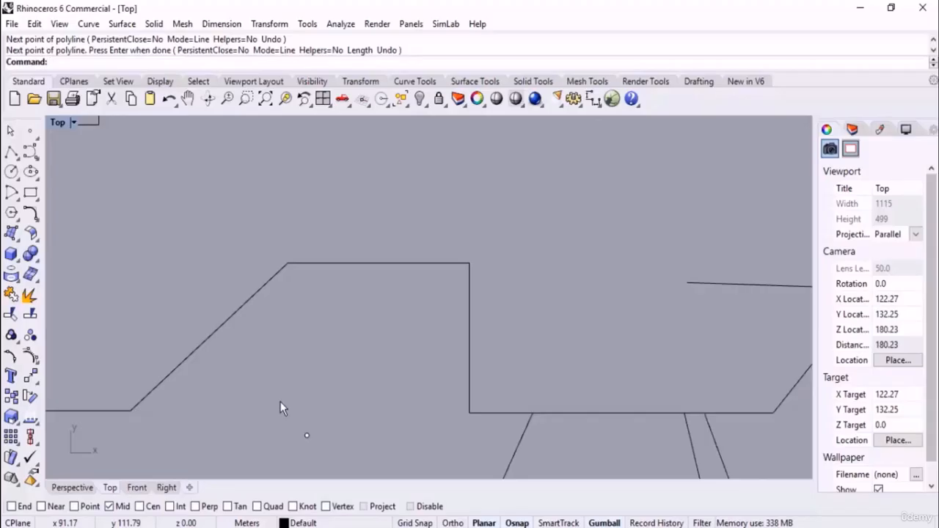
right_click(110, 506)
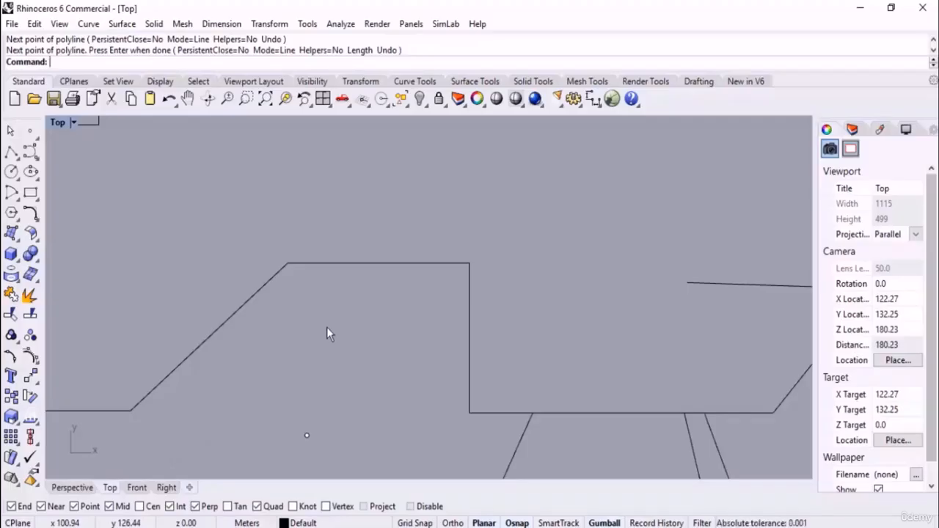
scroll(383, 341, "down", 5)
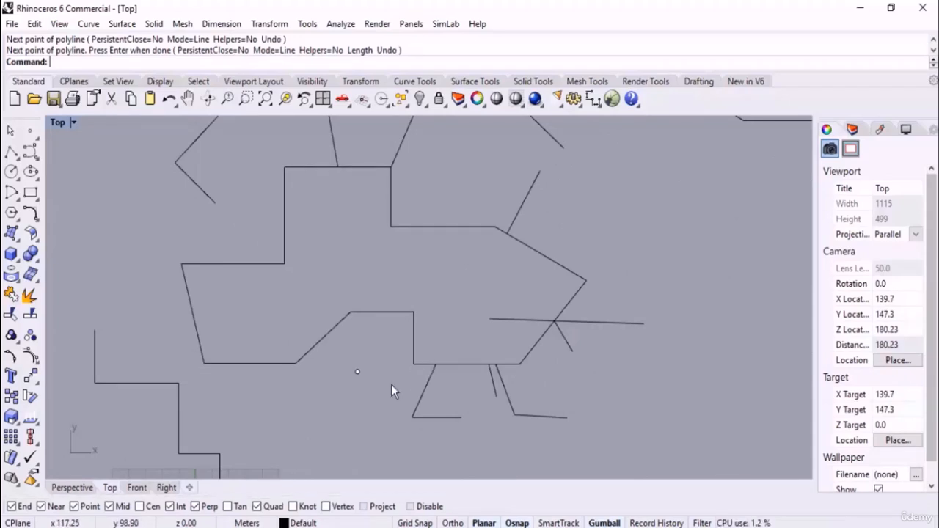
right_click(24, 506)
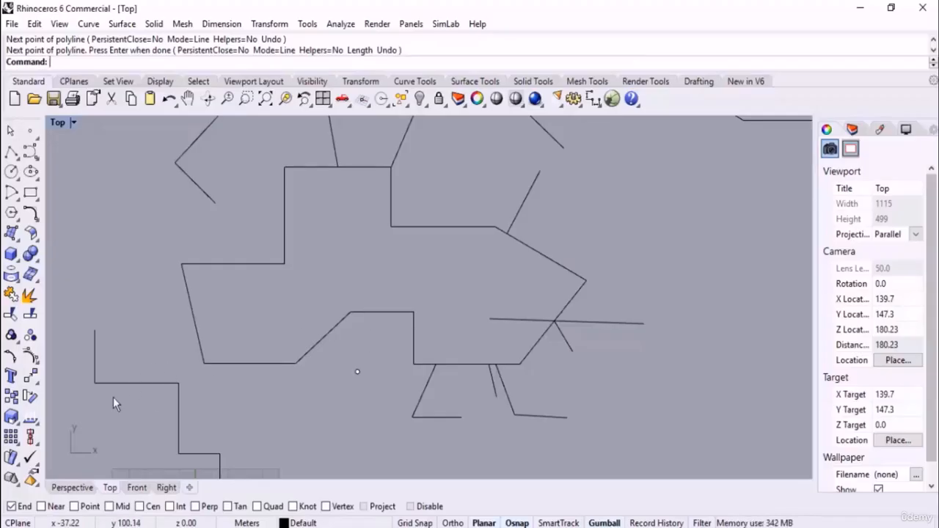
right_click(25, 506)
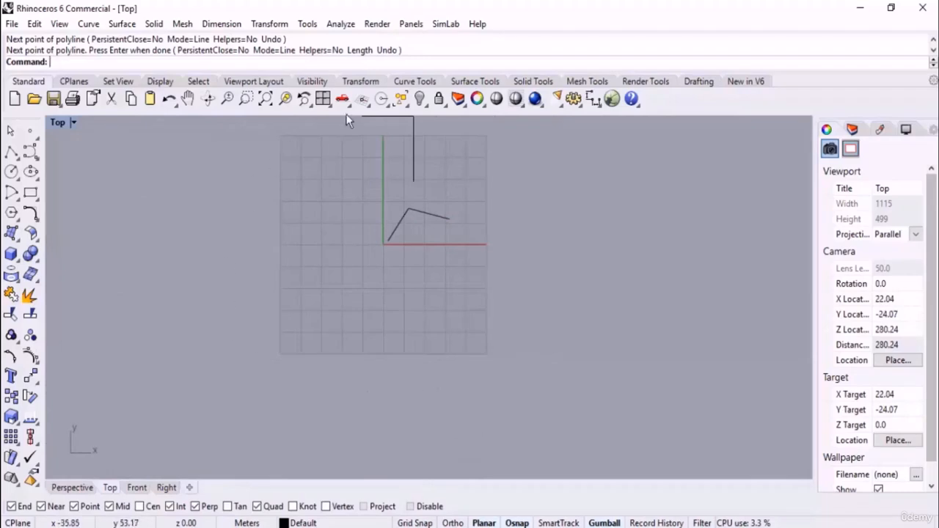
Turn on Grid Snap for drawing on the construction grid
scroll(482, 347, "up", 20)
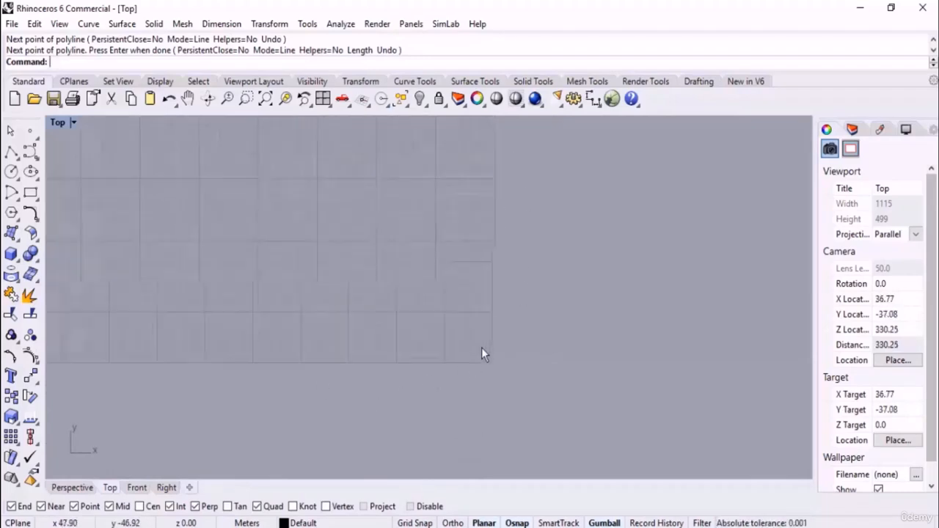
scroll(520, 397, "down", 1)
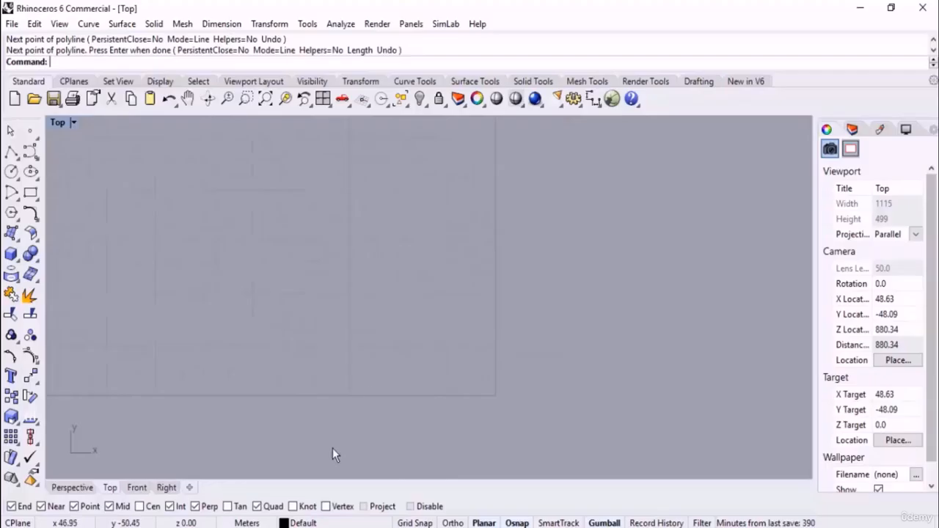
left_click(415, 523)
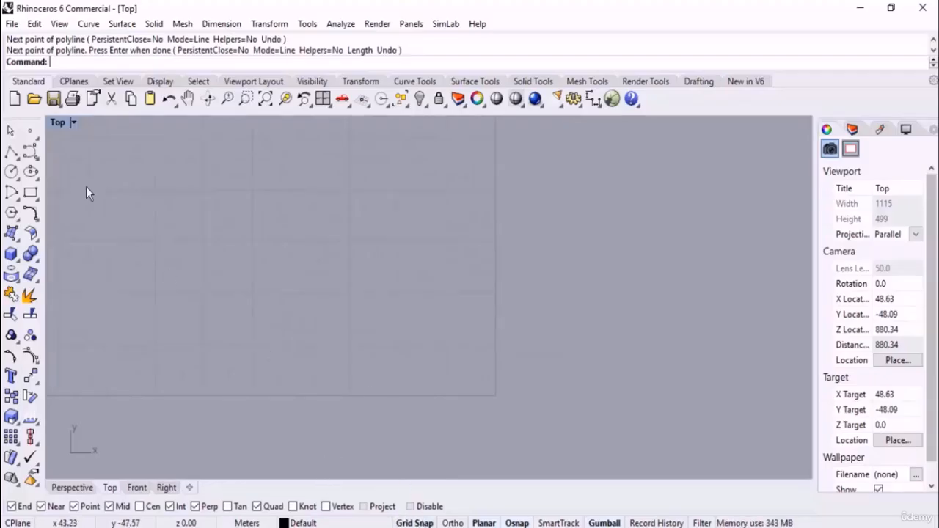
Start a polyline on the grid's lower-right area with Grid Snap and draw 1 m stair steps rising to the right
left_click(11, 151)
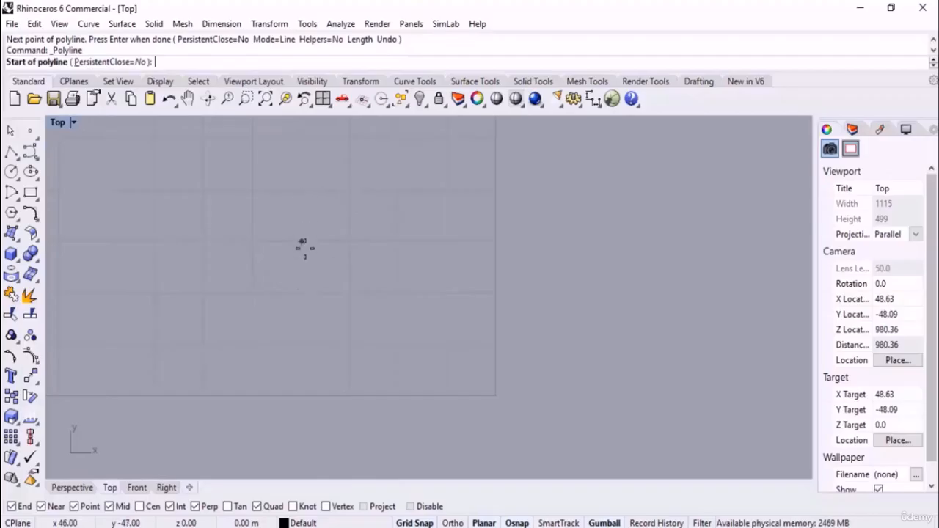
scroll(456, 372, "down", 8)
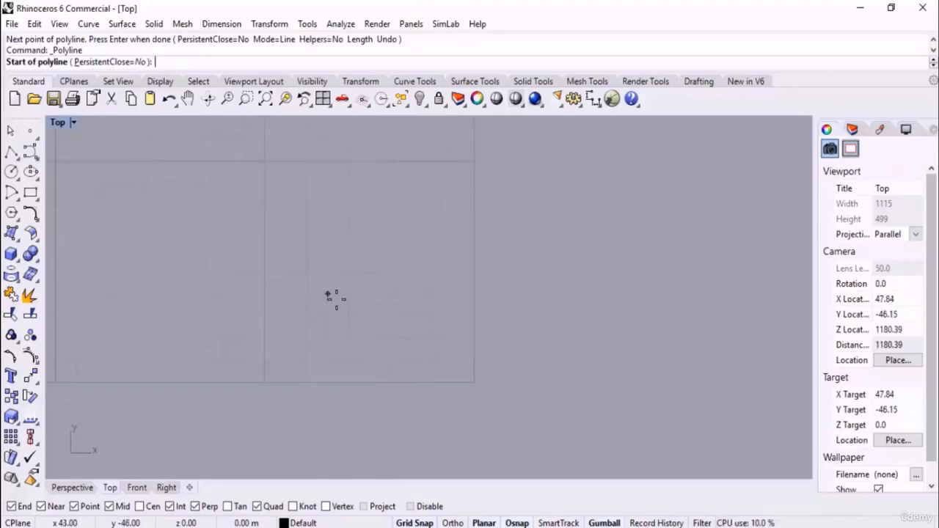
scroll(389, 365, "down", 2)
scroll(265, 308, "down", 2)
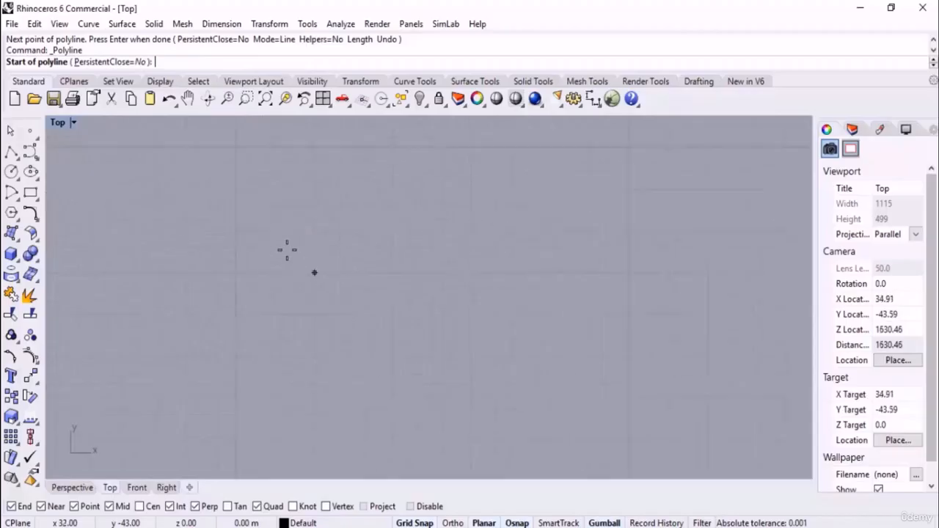
left_click(274, 231)
left_click(314, 231)
left_click(314, 190)
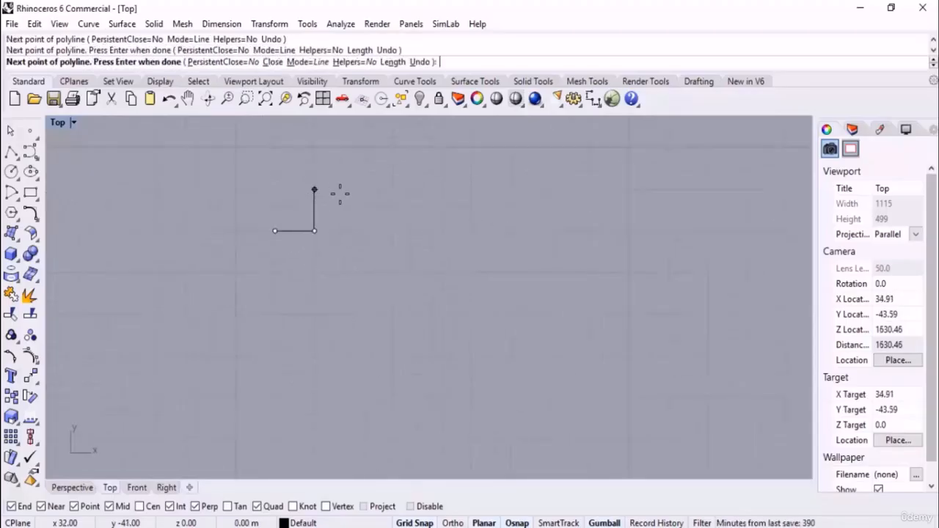
left_click(354, 190)
left_click(353, 148)
left_click(393, 148)
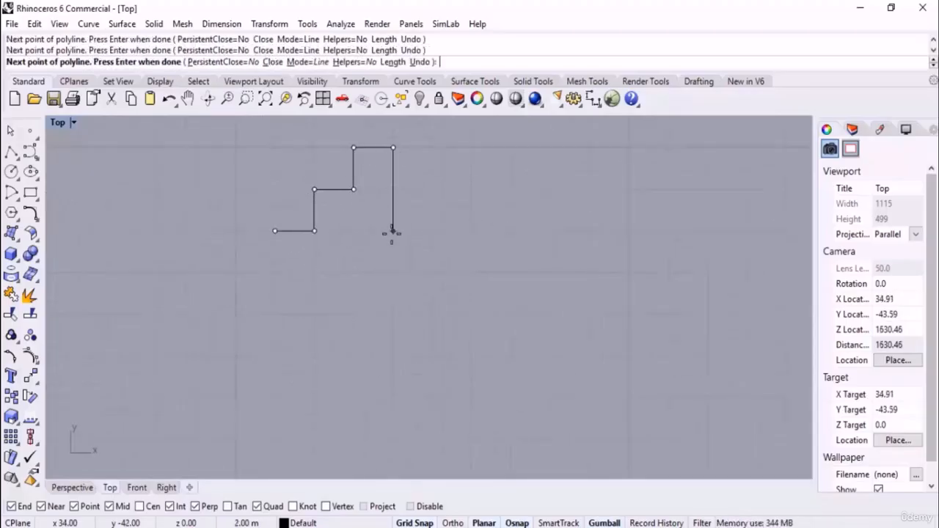
Continue the polyline down and around through snapped grid points and close it at its start as a stepped outline
left_click(393, 232)
left_click(432, 231)
left_click(432, 273)
left_click(393, 272)
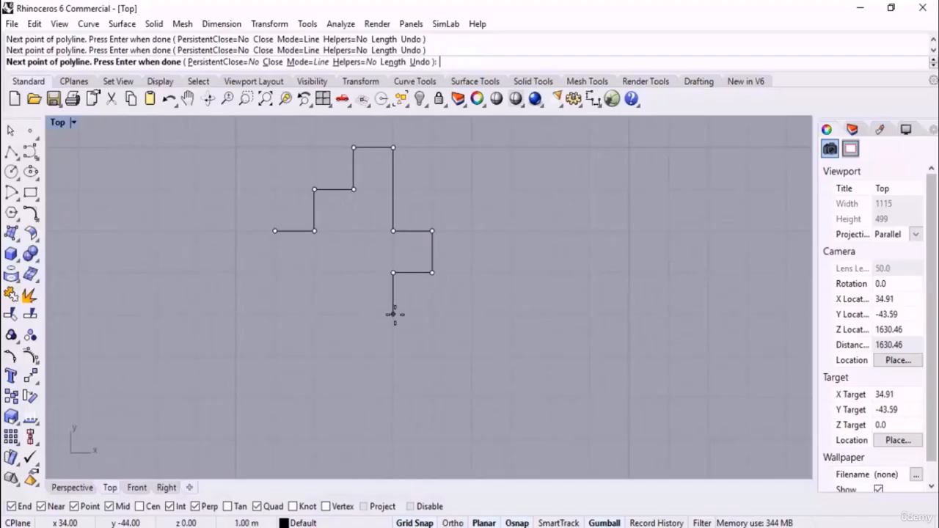
left_click(394, 314)
left_click(472, 314)
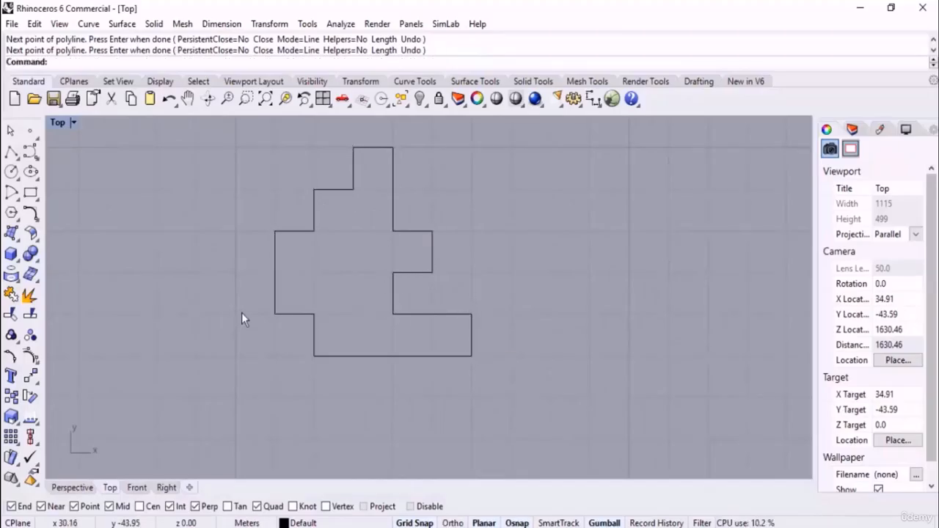
Start a new polyline, turn off Grid Snap and turn on SmartTrack
scroll(247, 289, "down", 4)
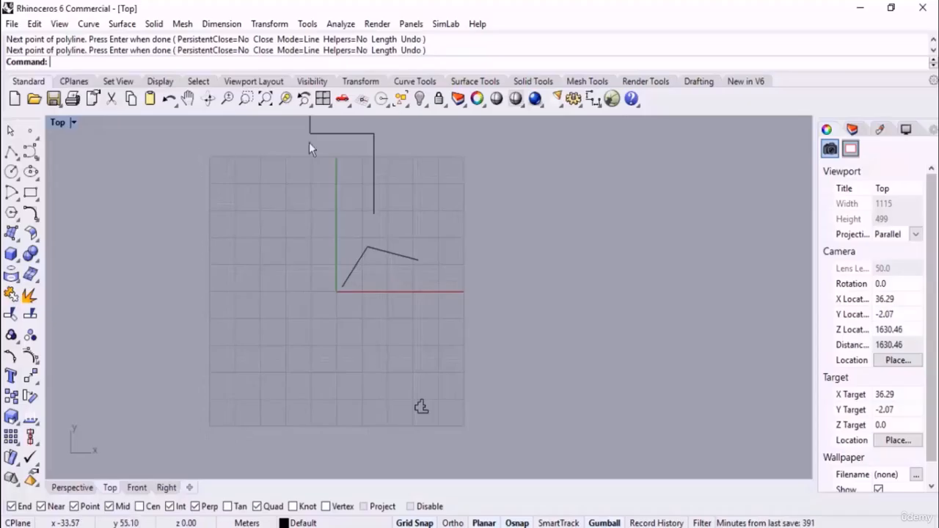
scroll(476, 456, "up", 10)
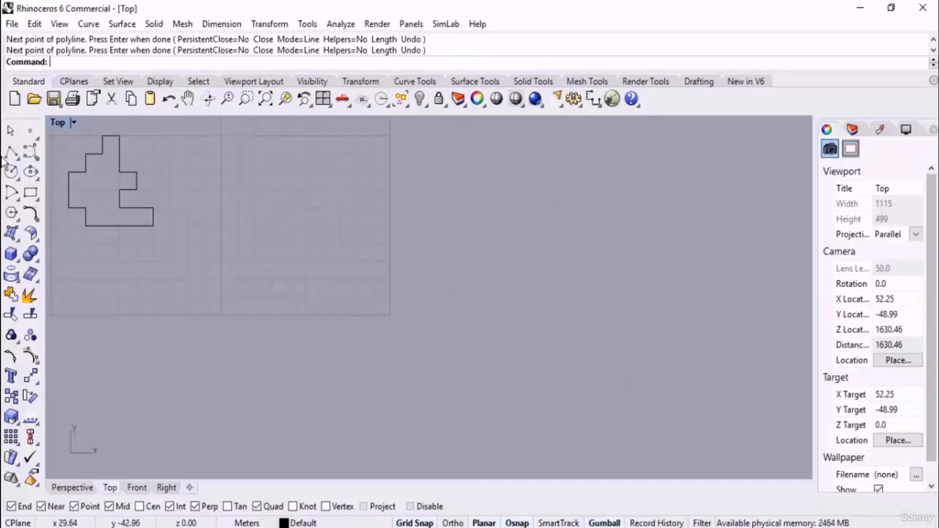
left_click(11, 152)
scroll(389, 315, "down", 1)
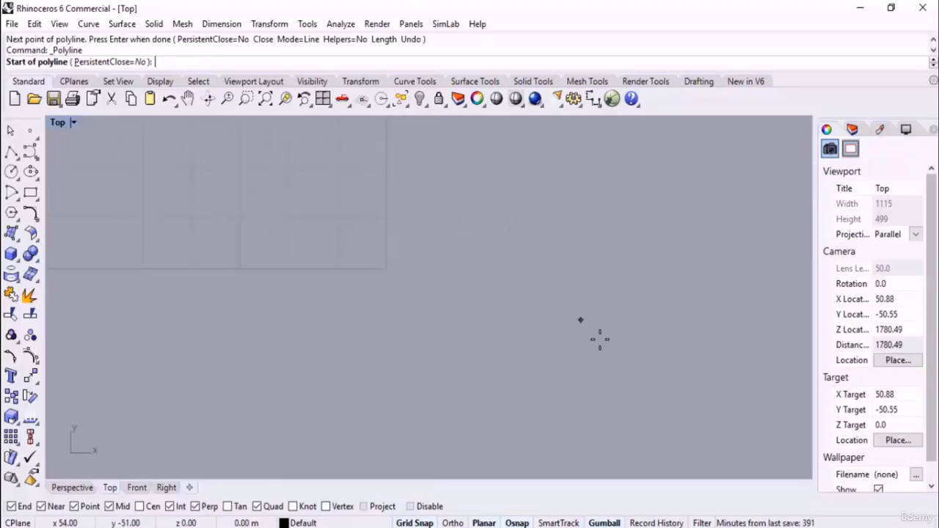
scroll(580, 367, "down", 14)
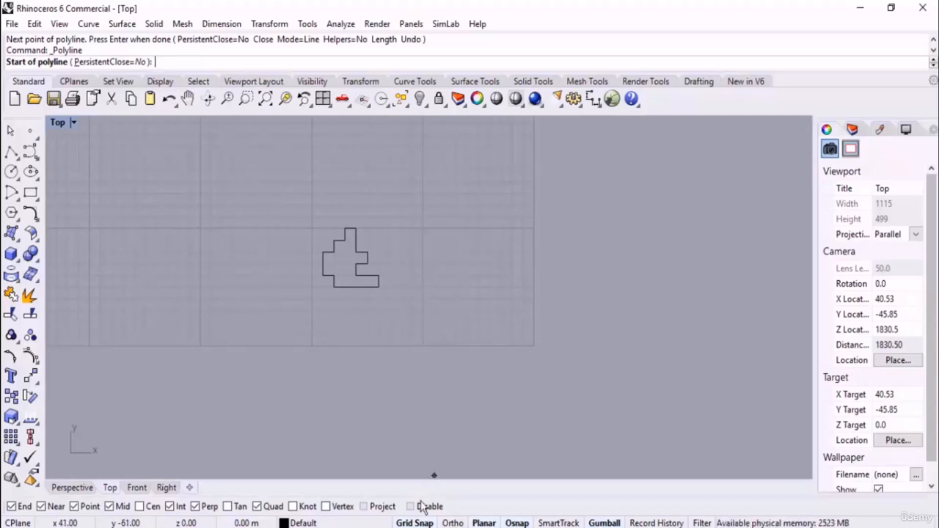
left_click(419, 525)
scroll(513, 330, "up", 10)
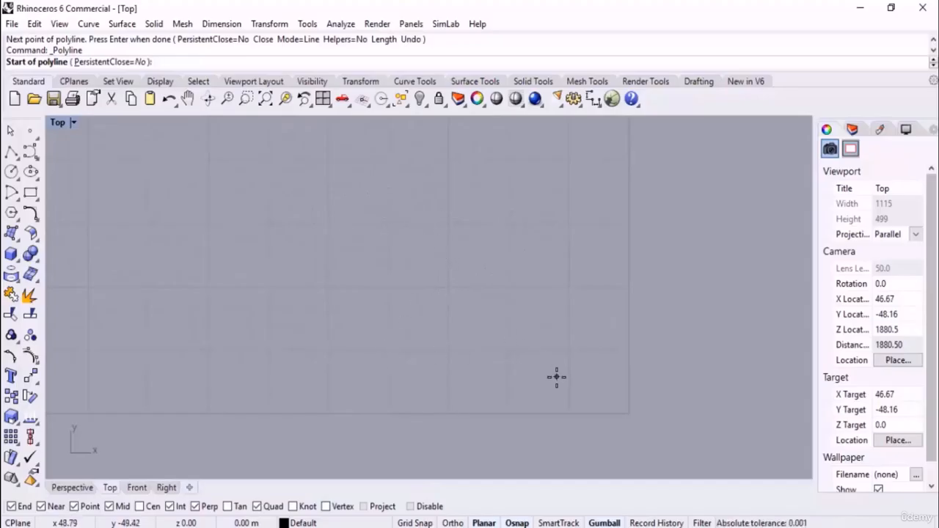
scroll(555, 351, "down", 5)
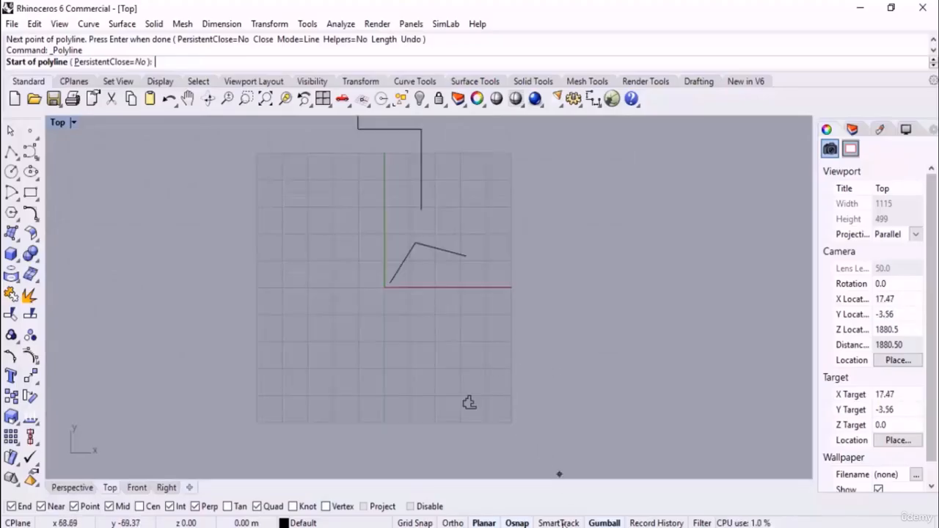
scroll(517, 445, "down", 12)
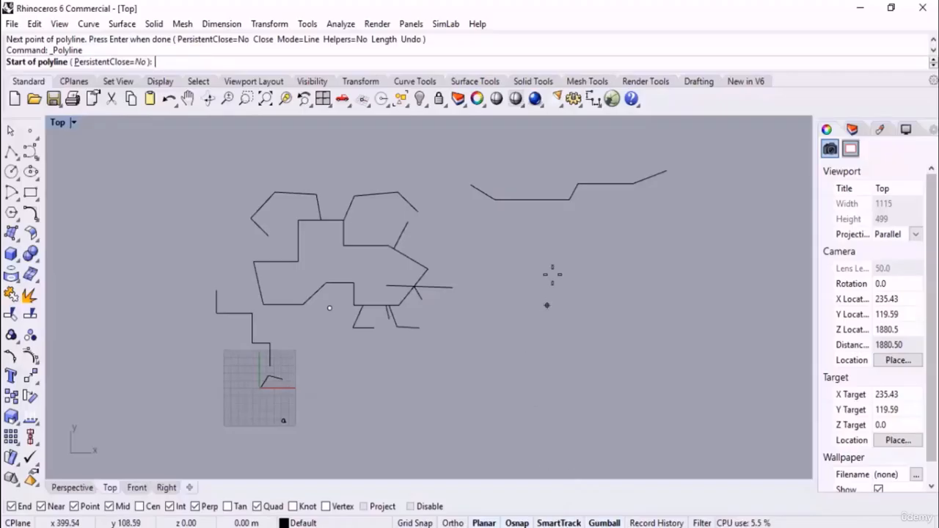
Try enclosing the stepped polyline with SmartTrack-aligned segments from its upper end left, down and back to its lower end, and undo them
scroll(382, 331, "up", 3)
scroll(303, 321, "up", 3)
right_click_drag(304, 321, 442, 325)
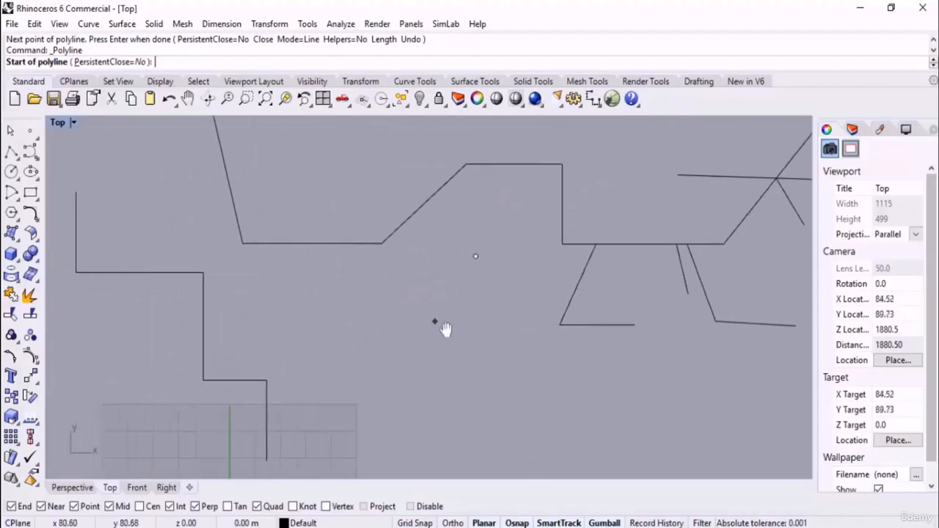
right_click_drag(369, 348, 582, 294)
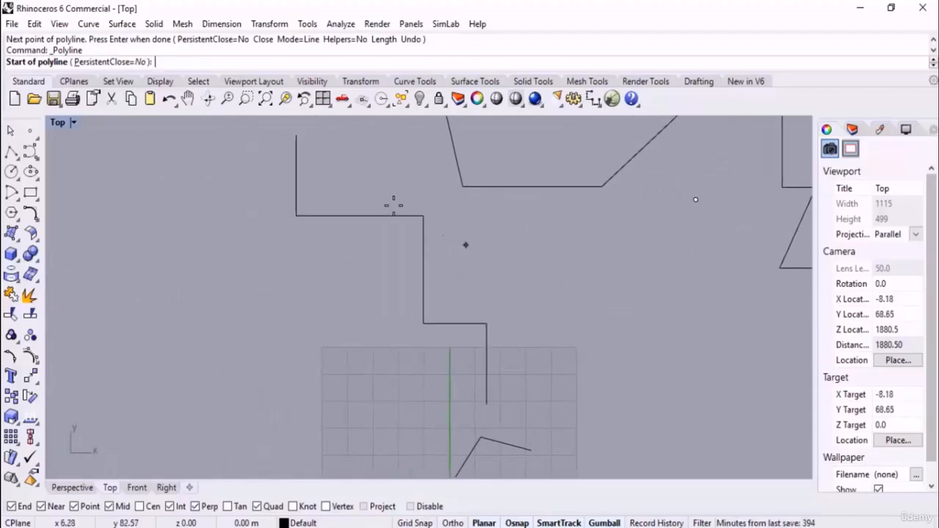
left_click(294, 135)
left_click(168, 135)
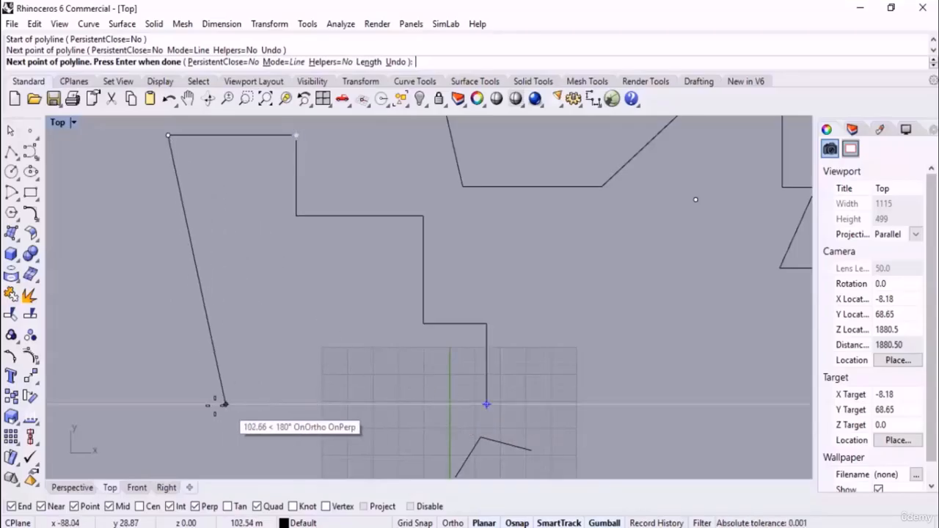
left_click(168, 404)
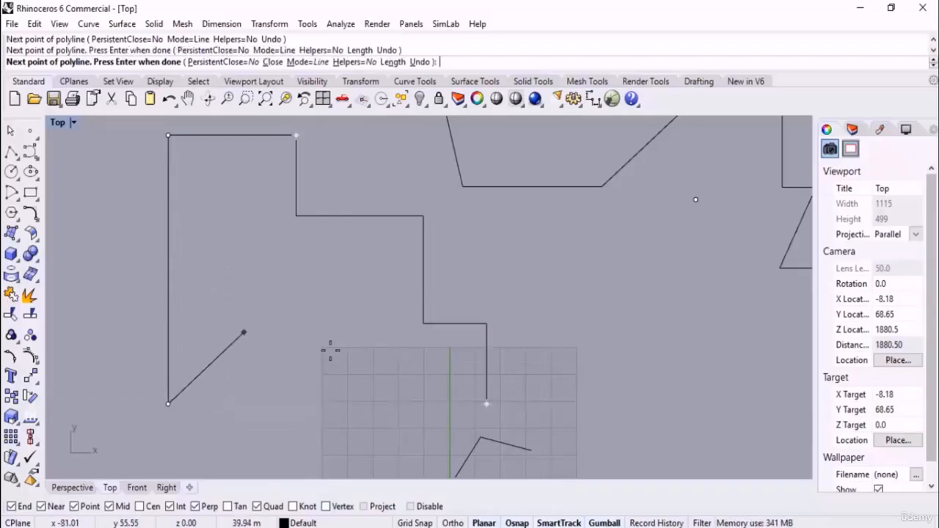
left_click(486, 403)
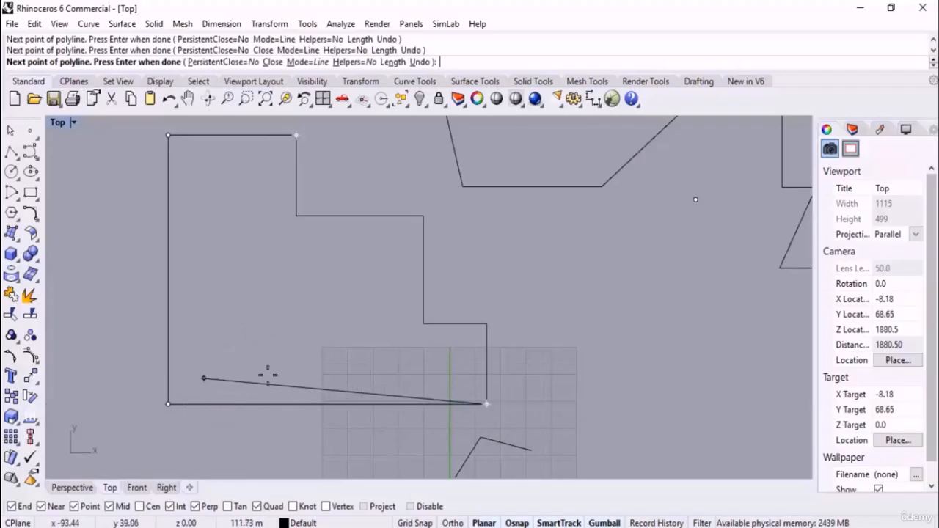
key("Return")
key("ctrl+z")
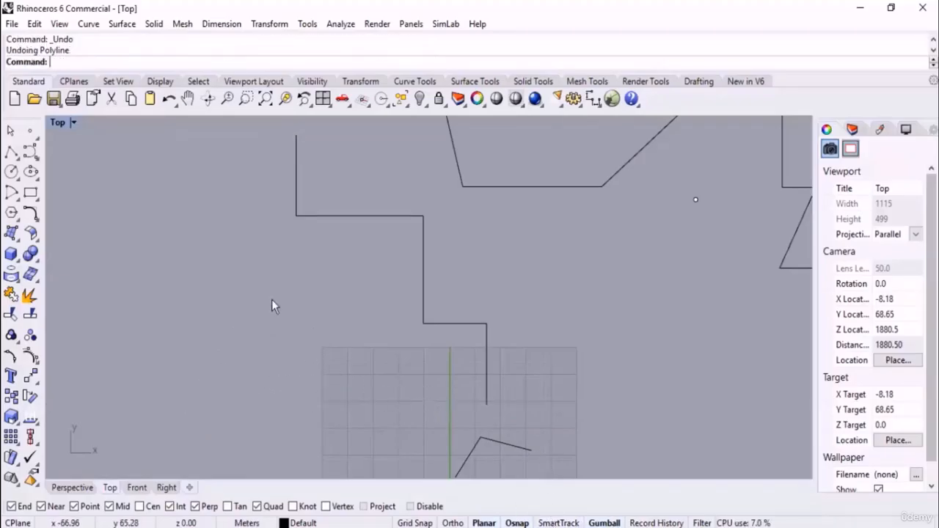
Draw a polyline from the stepped polyline's upper end about 38 m left, 100 m down and back to its lower end, using Ortho and SmartTrack
left_click(11, 151)
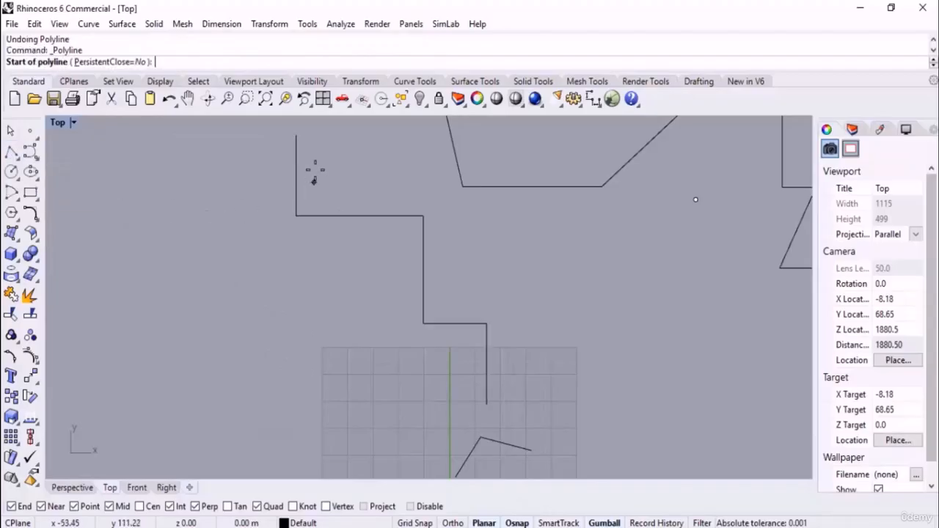
left_click(295, 135)
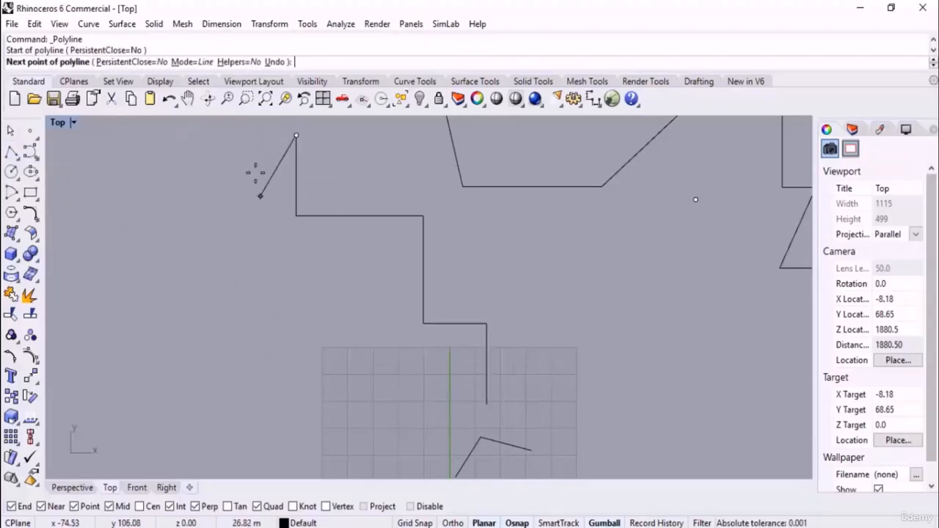
key("shift")
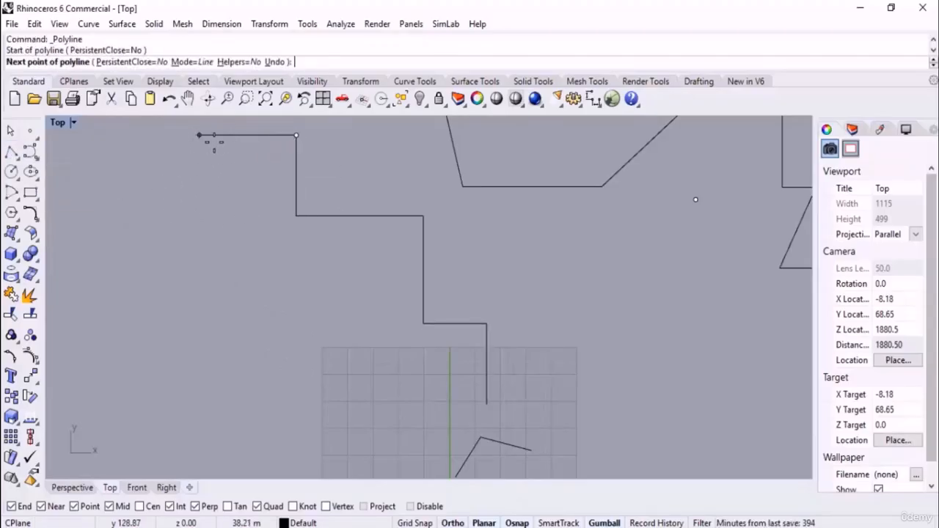
left_click(199, 136)
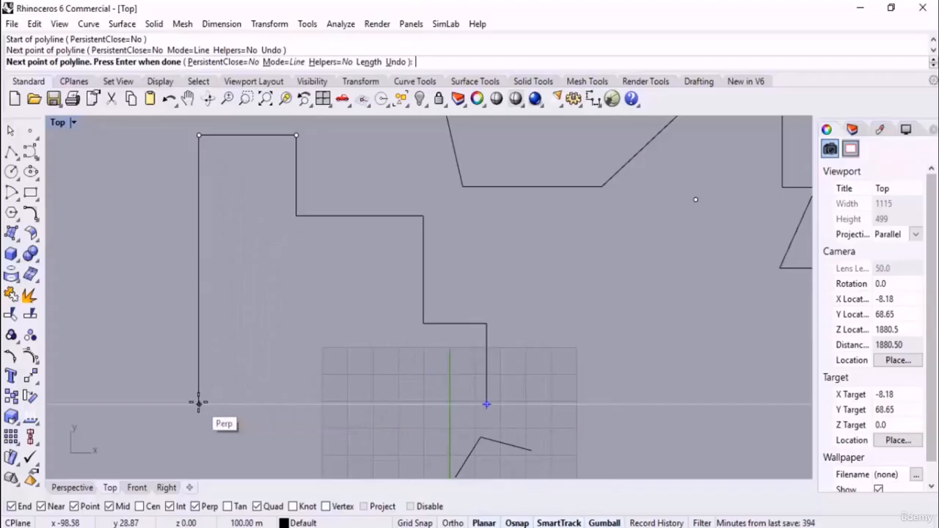
left_click(198, 403)
left_click(485, 404)
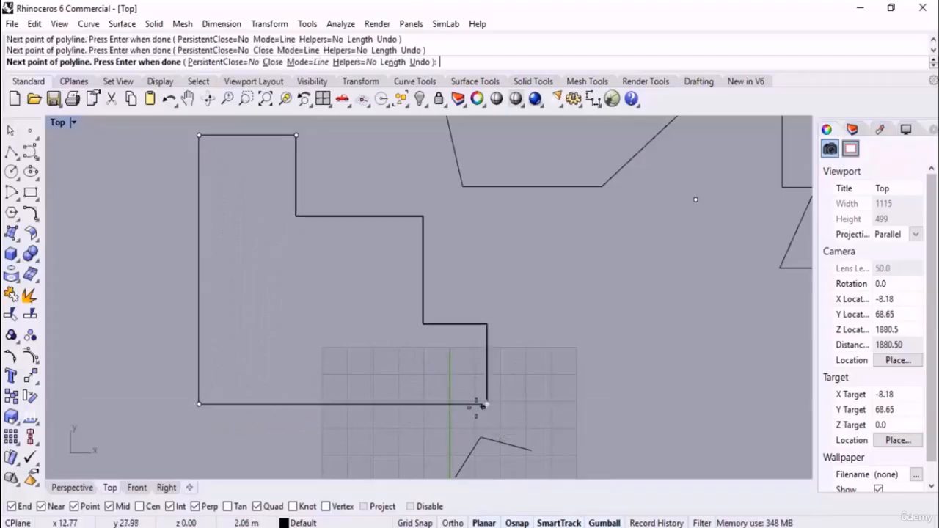
key("Return")
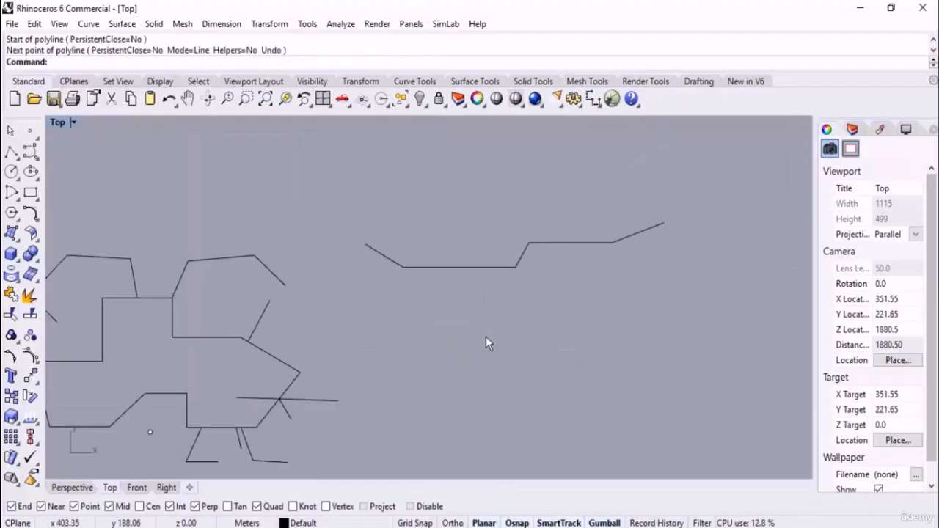
right_click_drag(496, 270, 500, 315)
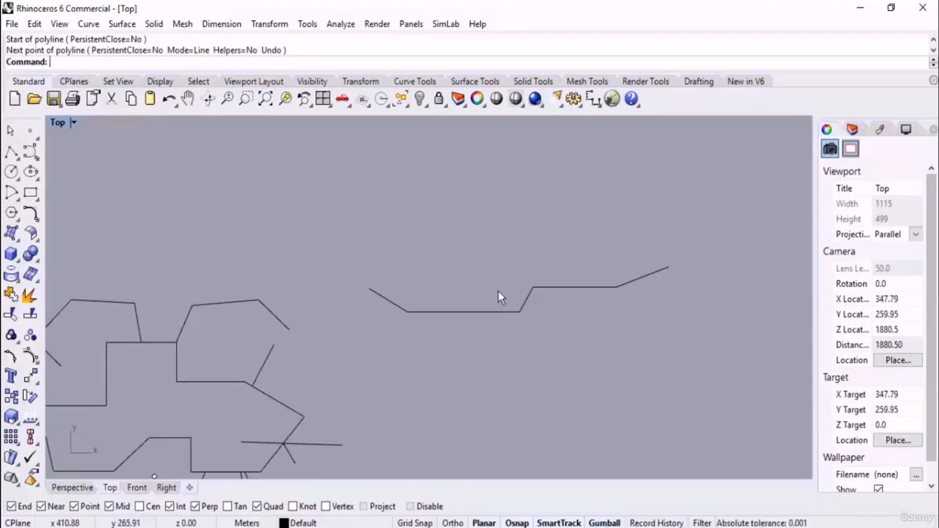
key("Return")
scroll(354, 310, "up", 5)
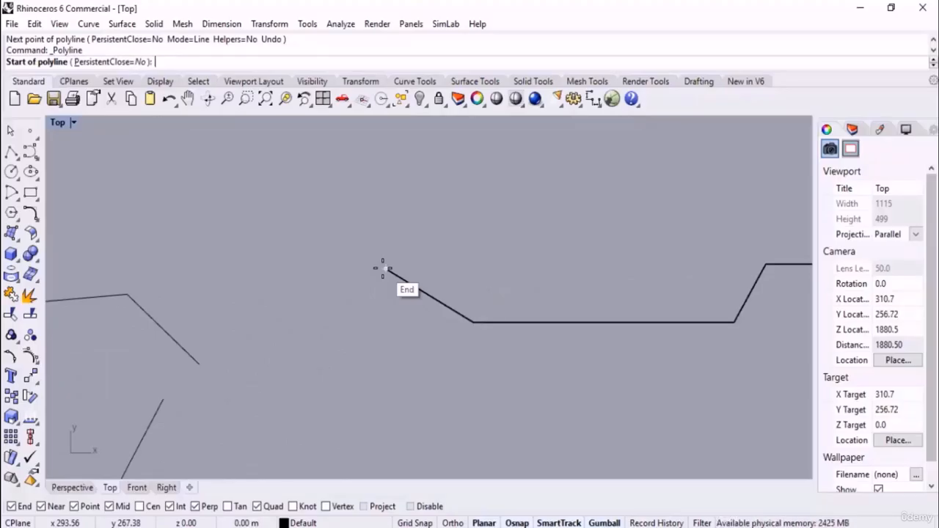
left_click(383, 269)
scroll(389, 185, "down", 2)
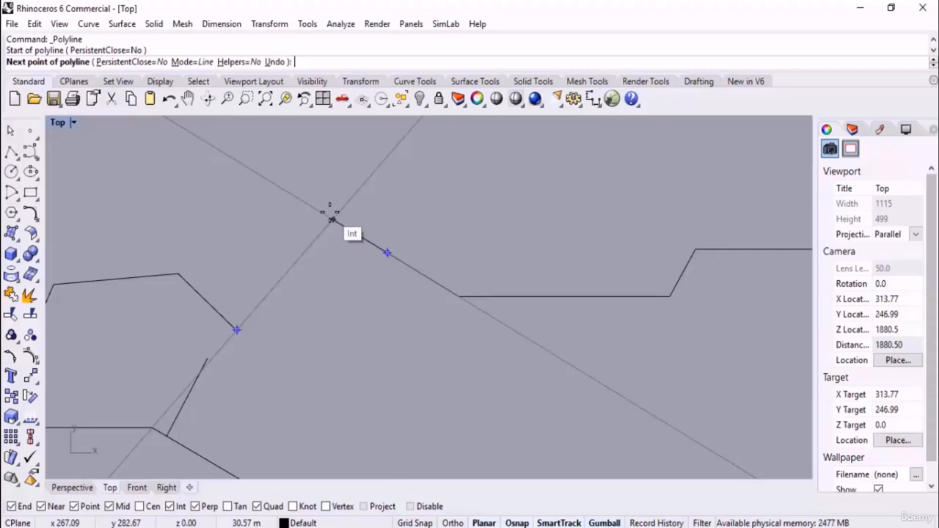
scroll(344, 213, "down", 5)
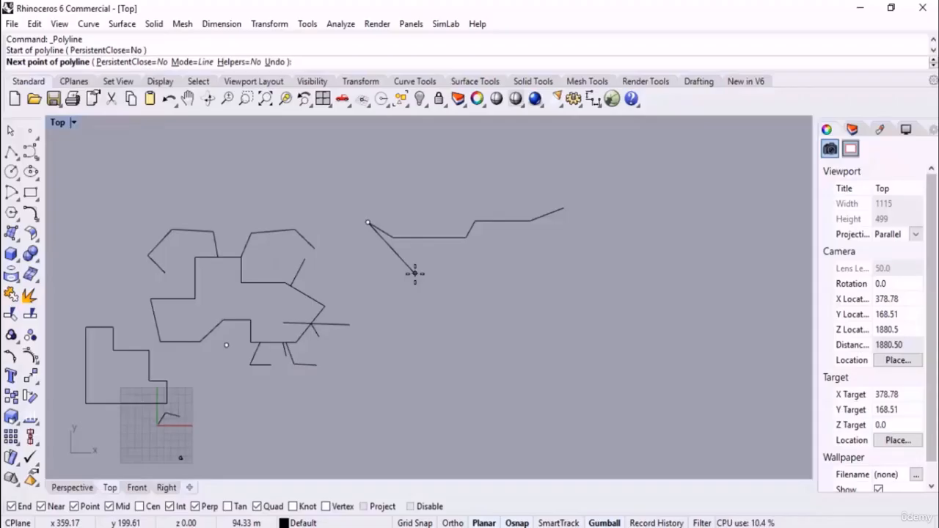
key("Escape")
Start a polyline at the closed outline's right corner, try a segment to the open polyline's left end, and undo that segment
scroll(440, 266, "up", 8)
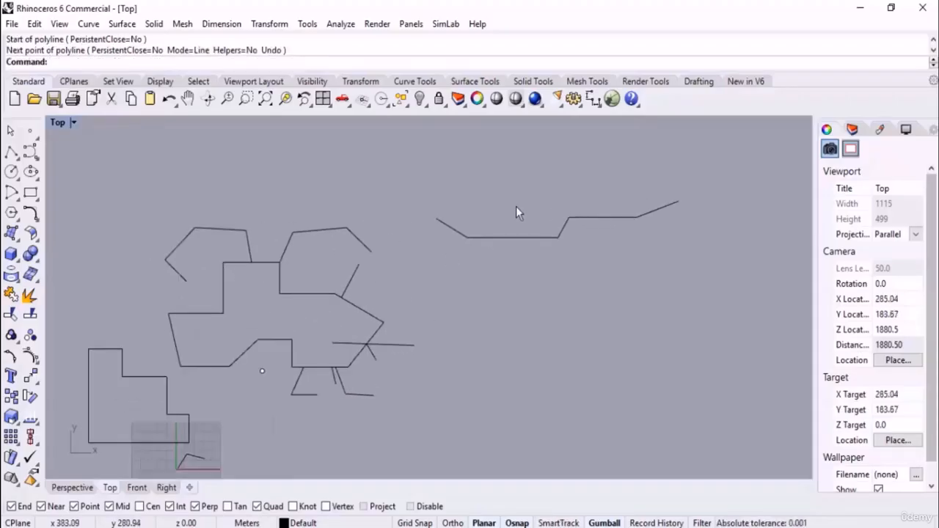
right_click_drag(421, 235, 398, 267)
scroll(485, 268, "down", 6)
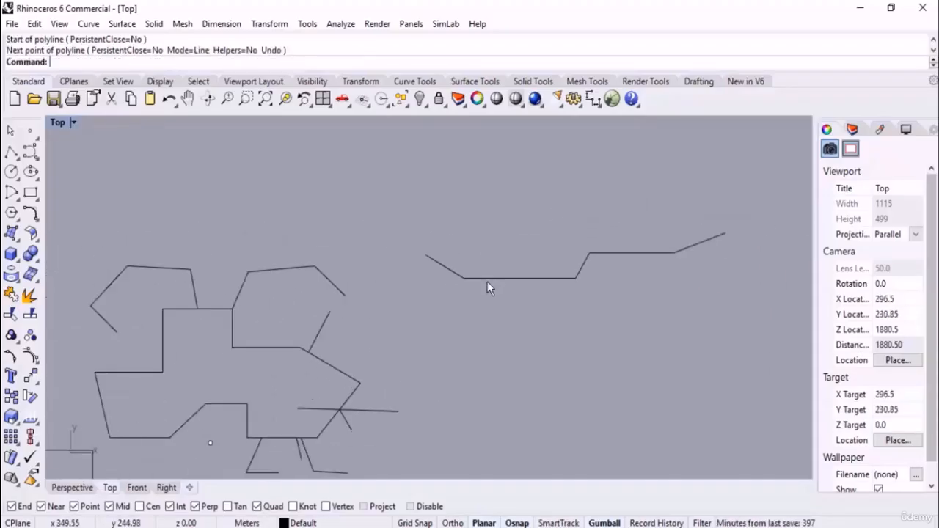
right_click_drag(493, 282, 379, 293)
scroll(587, 187, "up", 2)
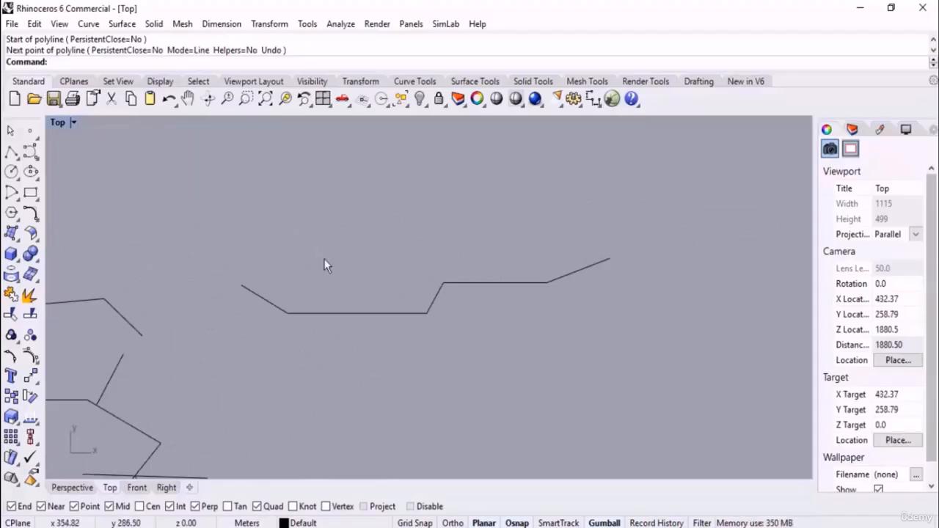
right_click_drag(54, 253, 156, 182)
left_click(11, 151)
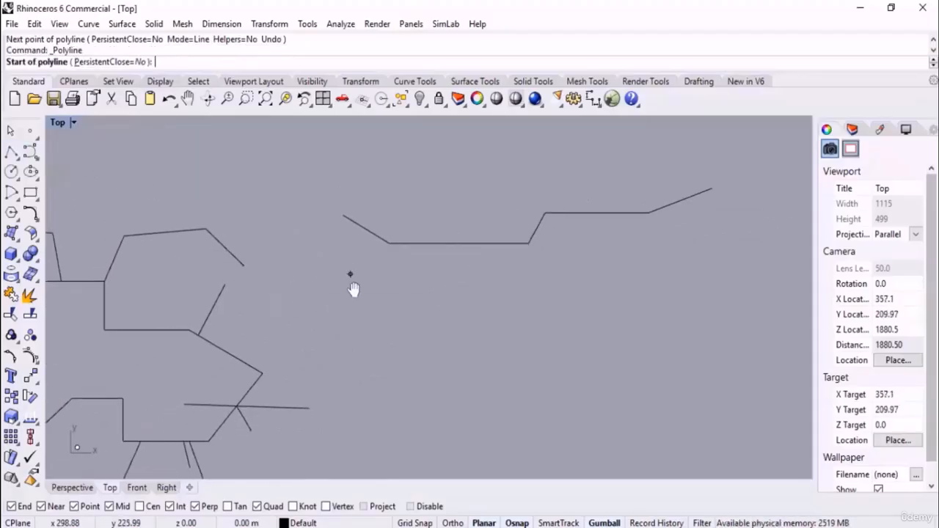
right_click_drag(352, 289, 341, 315)
left_click(256, 397)
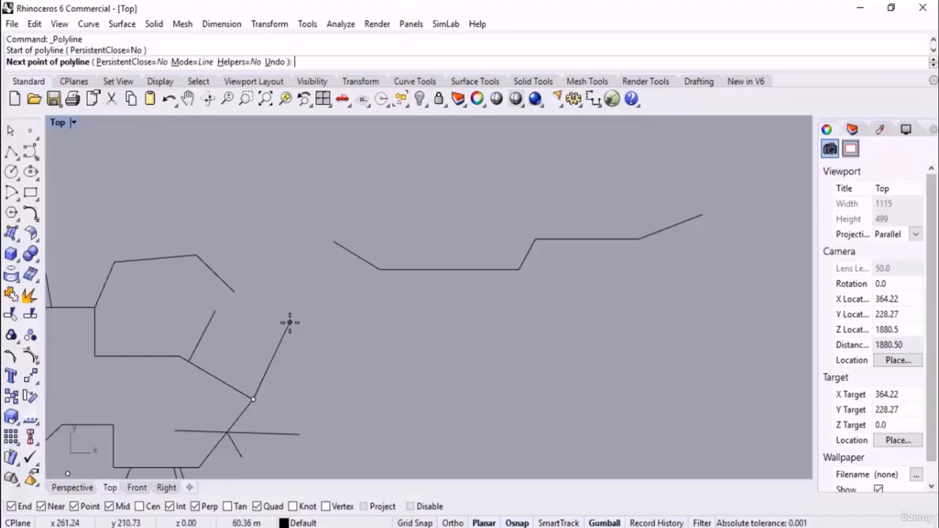
left_click(332, 240)
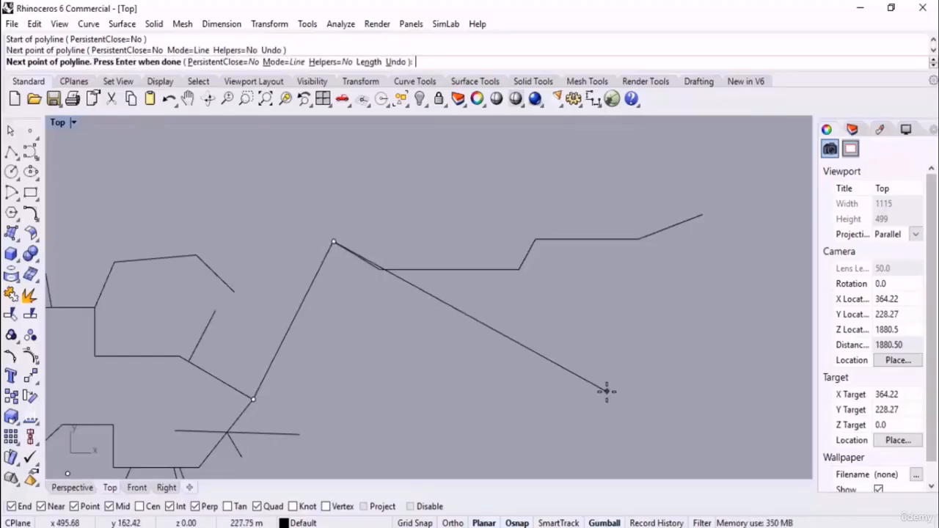
type("u")
key("Return")
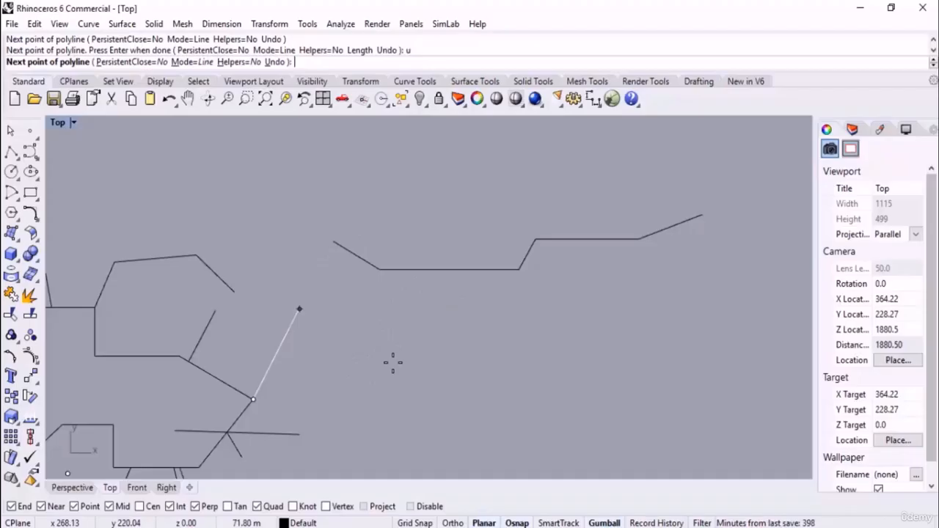
Draw a 20 m segment from the closed outline's right corner, directed toward the open polyline's left end, and end the polyline
key("Return")
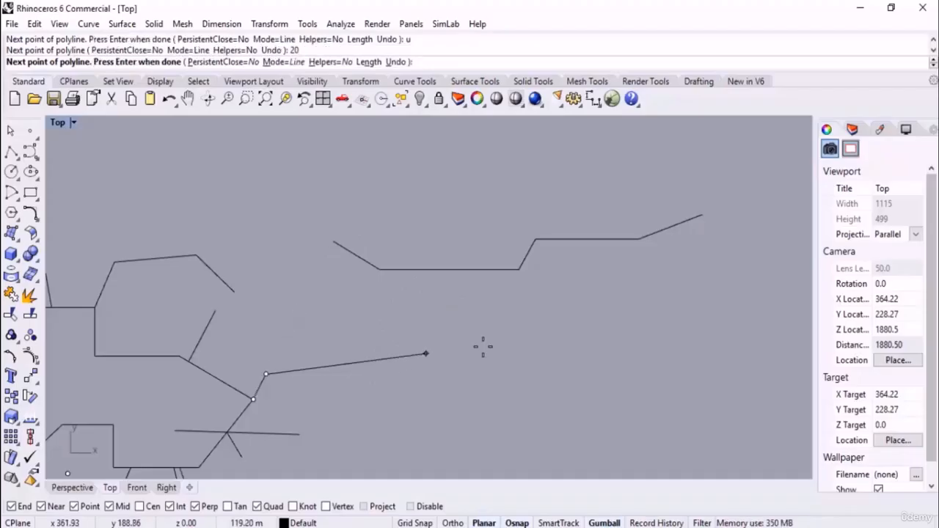
key("Return")
Draw a 40 m polyline segment from the stepped outline's upper-left corner, directed toward the leftmost corner of the left lobe
scroll(377, 296, "down", 3)
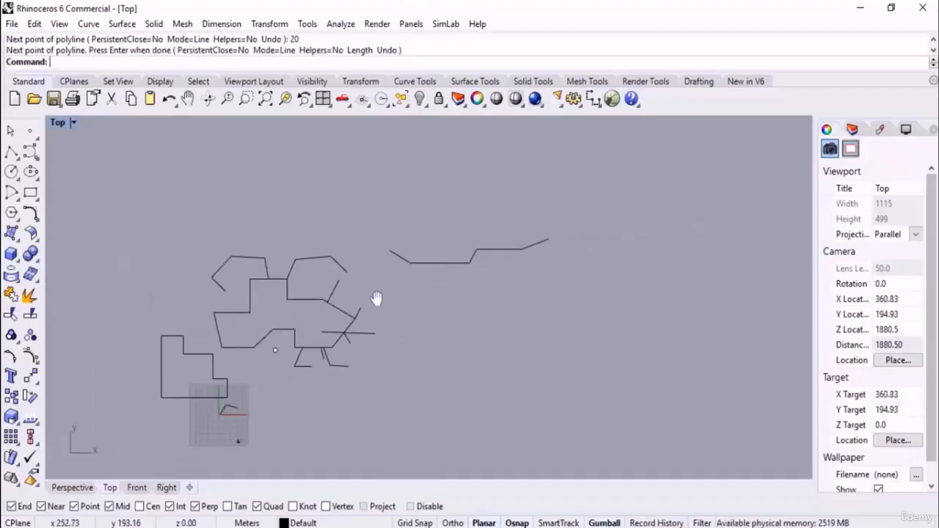
scroll(397, 277, "up", 5)
right_click_drag(397, 270, 401, 325)
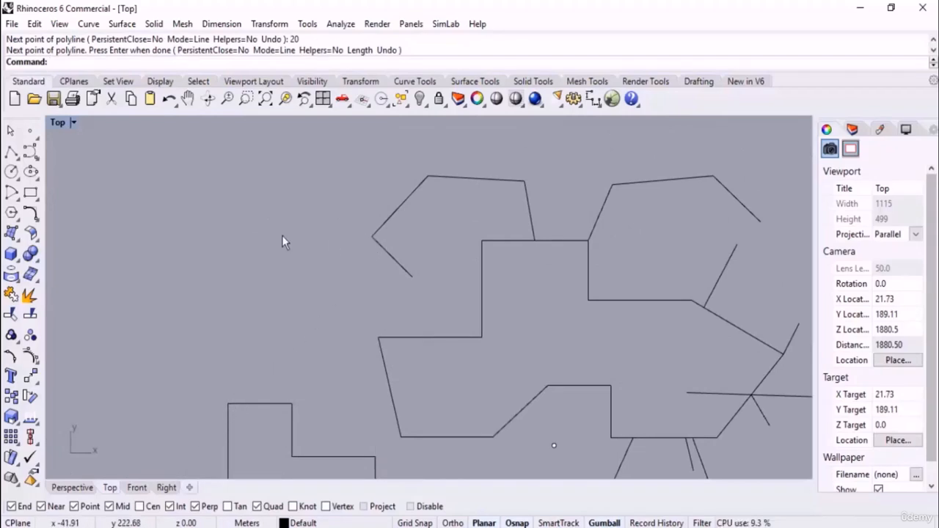
left_click(12, 152)
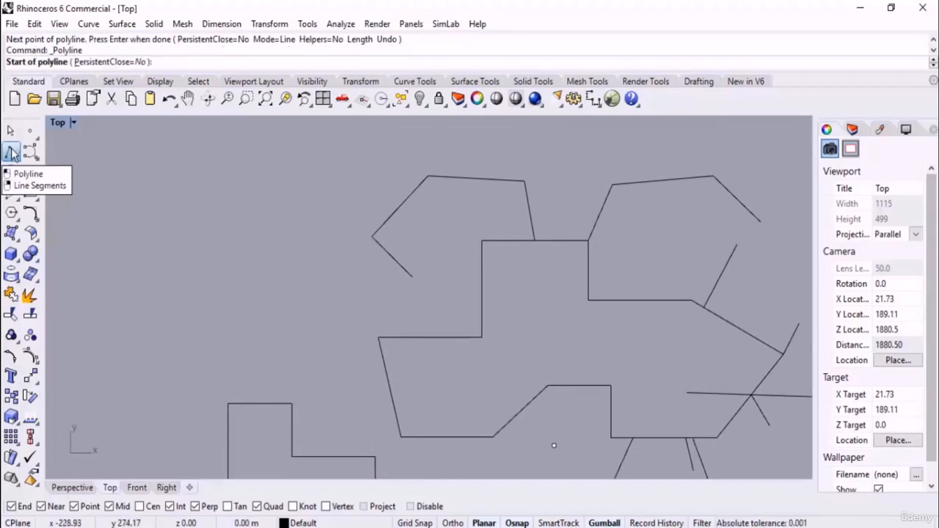
left_click(228, 403)
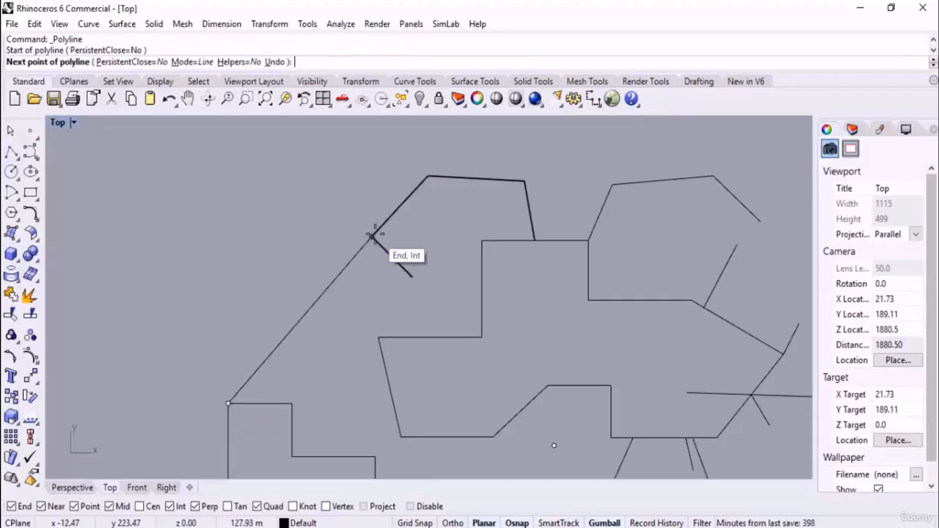
left_click(285, 267)
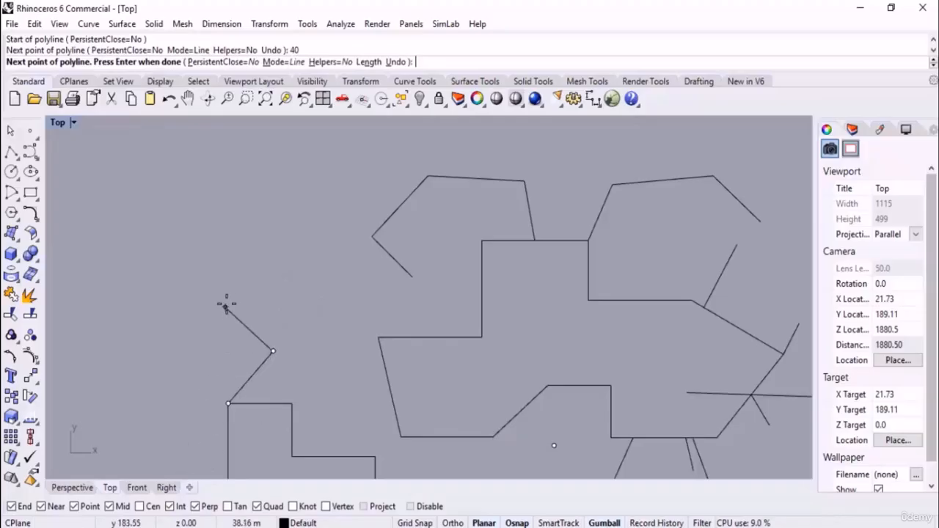
scroll(264, 271, "down", 2)
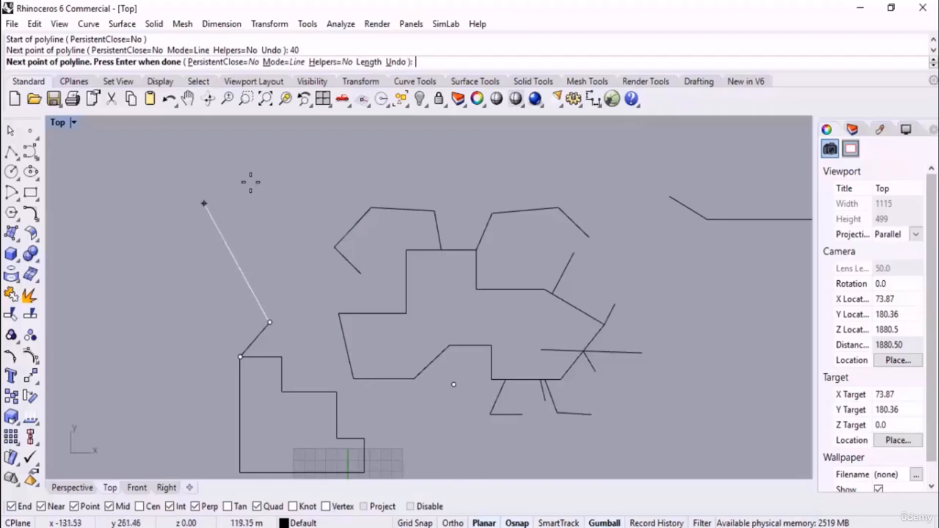
key("Tab")
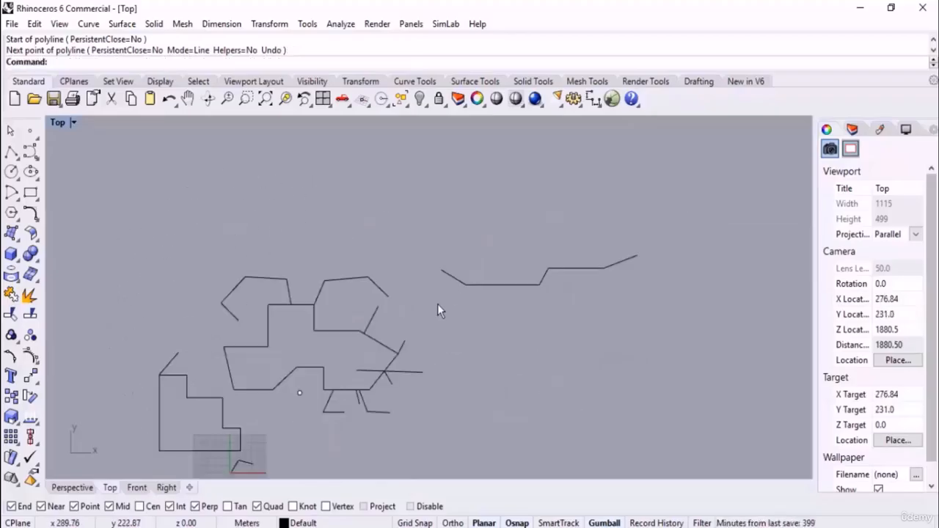
Draw an Ortho vertical line up from the open polyline's left end, its length locked to the distance to the right lobe's free end, about 81 m
scroll(443, 265, "up", 12)
right_click_drag(446, 282, 448, 304)
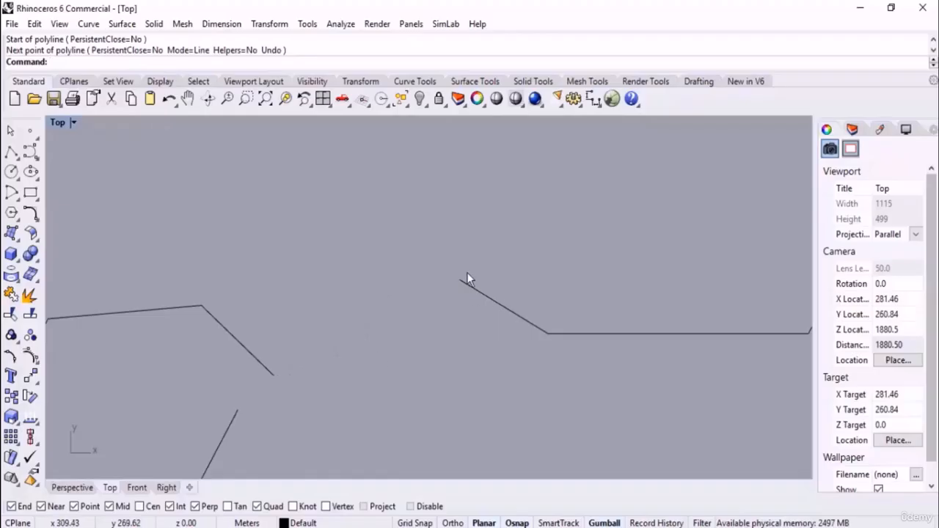
scroll(479, 337, "down", 4)
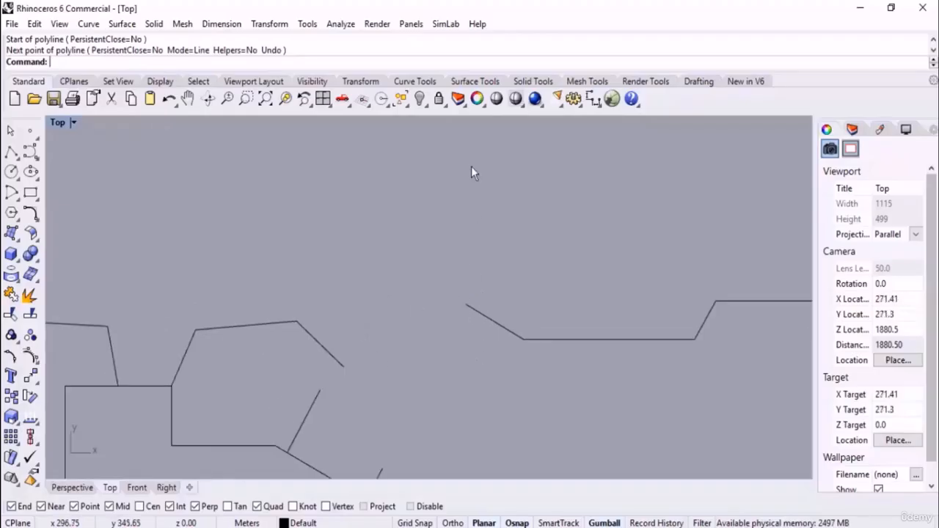
left_click(11, 151)
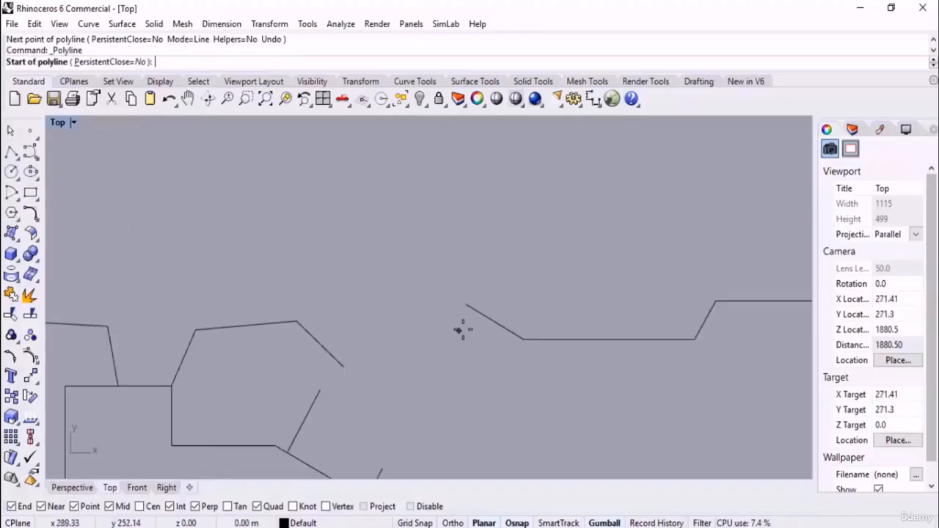
left_click(464, 303)
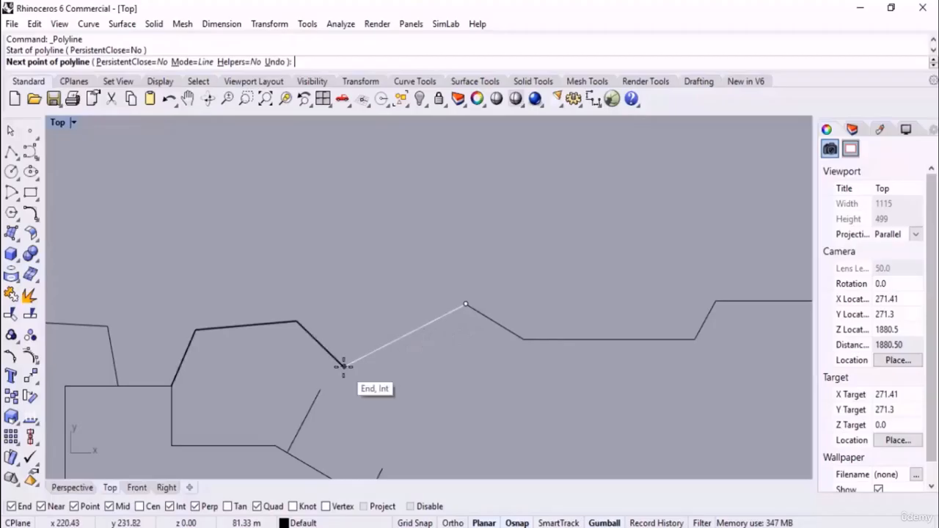
left_click(344, 366)
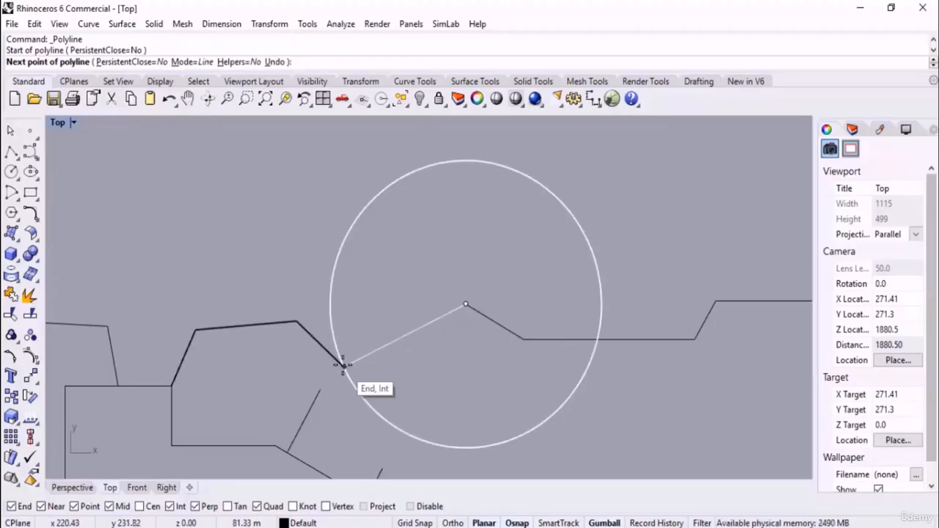
key("F8")
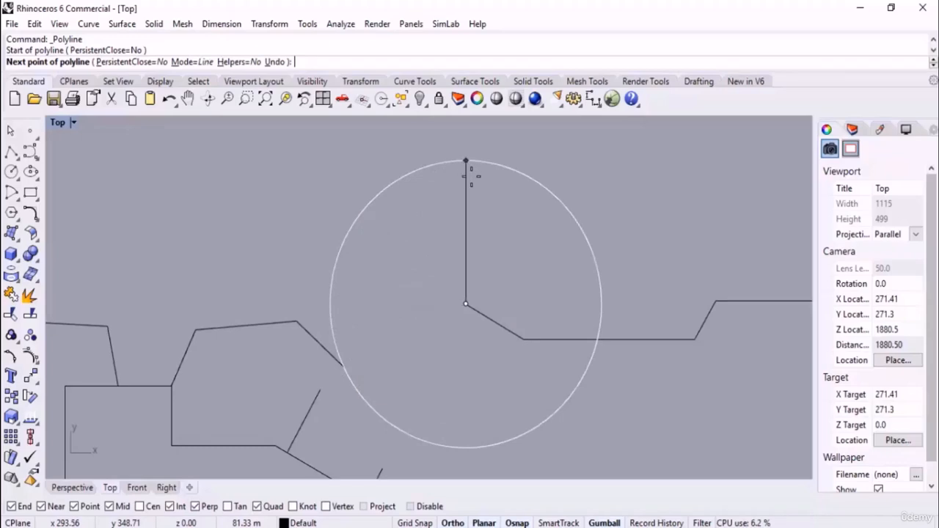
left_click(471, 177)
key("F8")
key("Return")
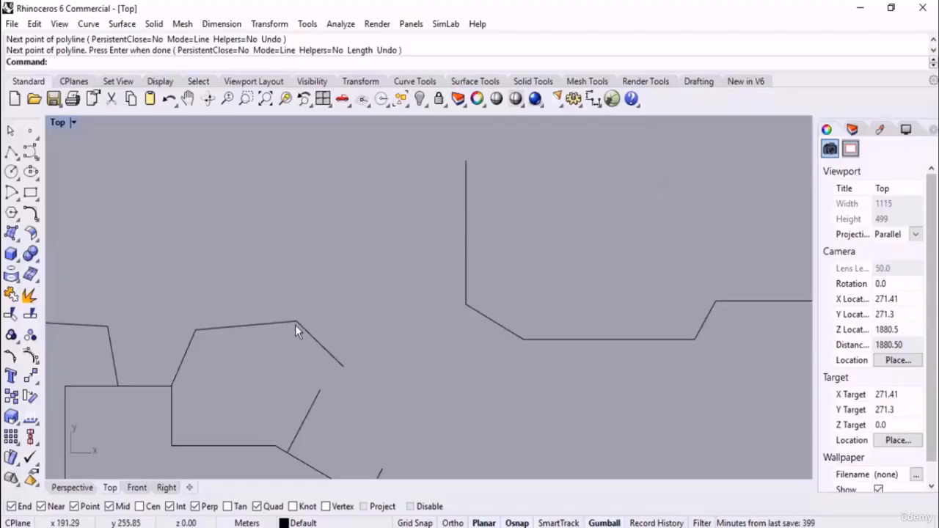
Draw a nearly vertical line up from the left lobe's upper-right corner, about 53 m long, matching the distance to the right lobe's nearest upper corner
right_click_drag(269, 360, 421, 318)
right_click_drag(272, 237, 336, 299)
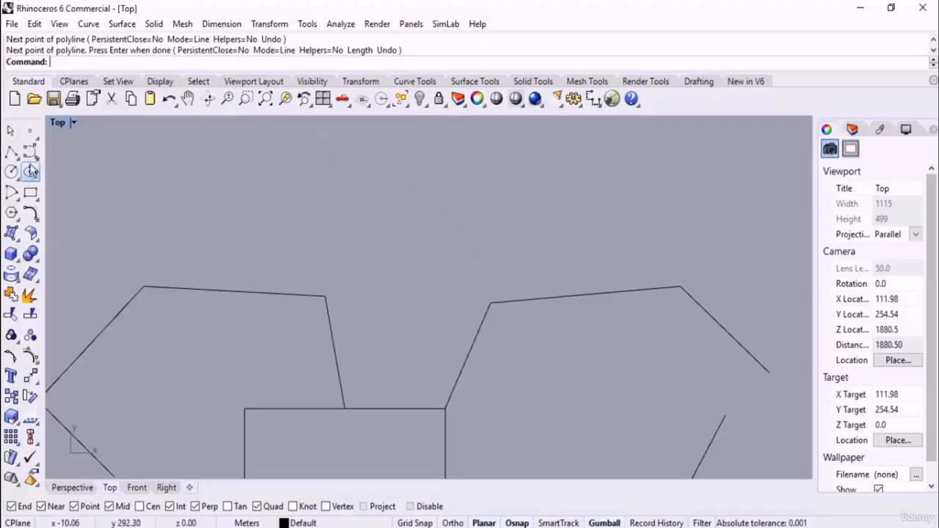
left_click(11, 152)
left_click(326, 296)
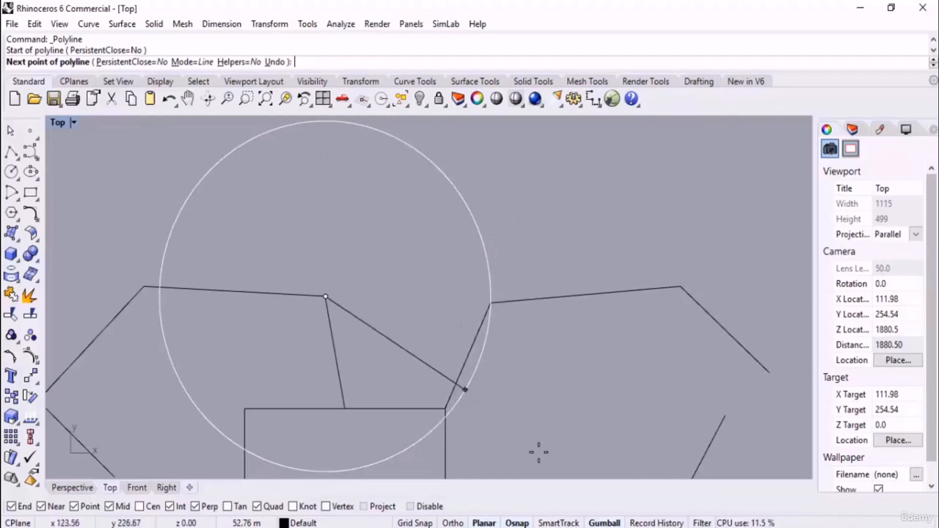
left_click(336, 182)
key("Return")
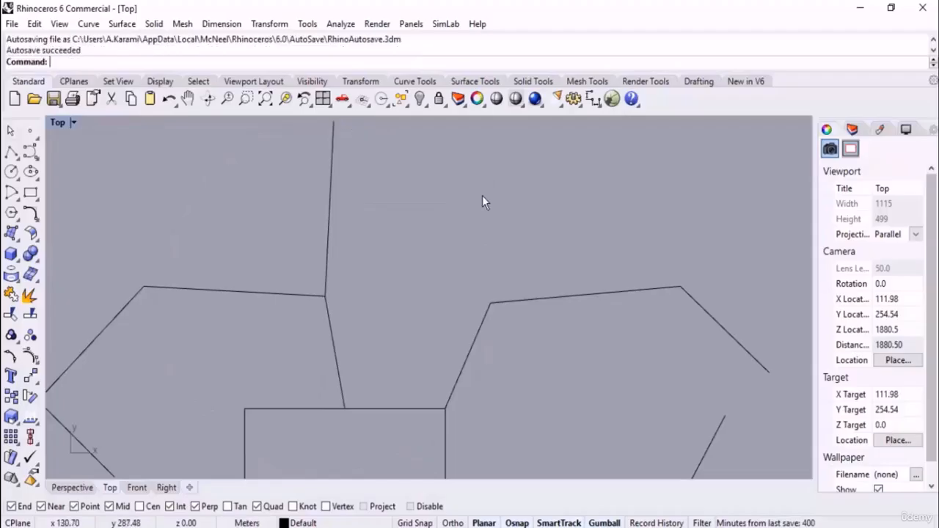
right_click_drag(440, 188, 443, 239)
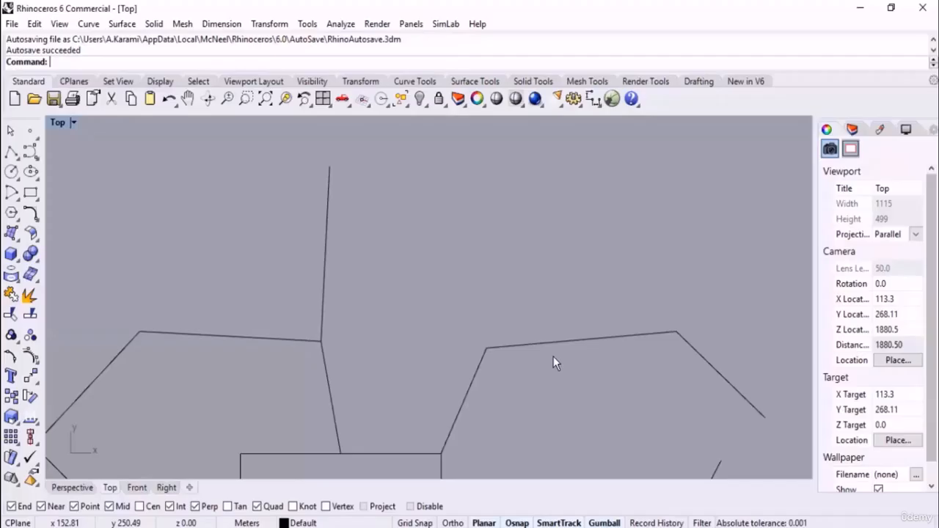
right_click_drag(497, 284, 471, 297)
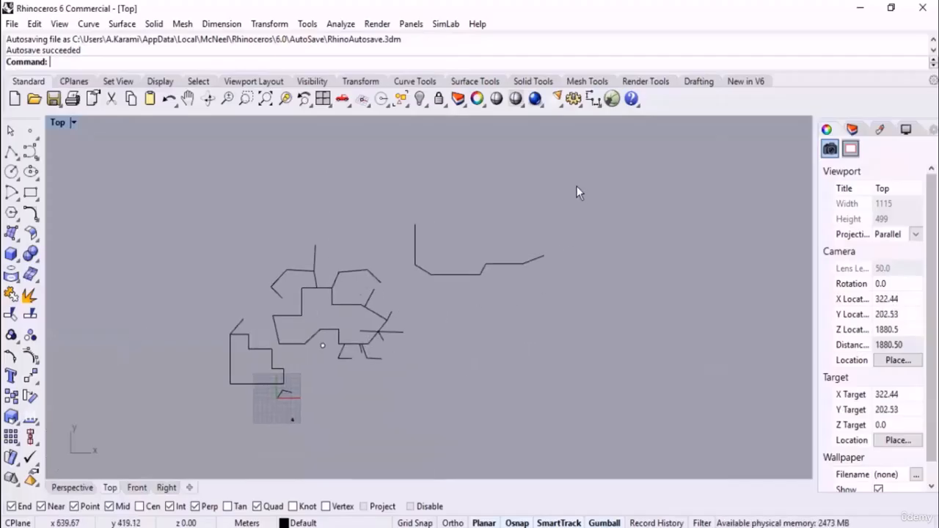
Delete the extra curves around the model, keeping only the closed stepped outline near the origin
left_click_drag(575, 186, 311, 359)
key("Delete")
scroll(363, 378, "up", 4)
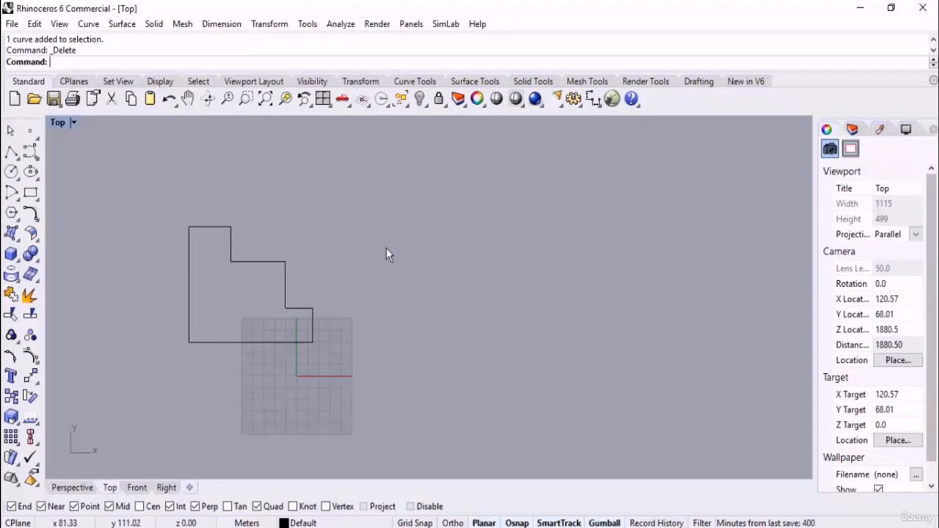
scroll(378, 229, "down", 4)
right_click_drag(392, 297, 333, 289)
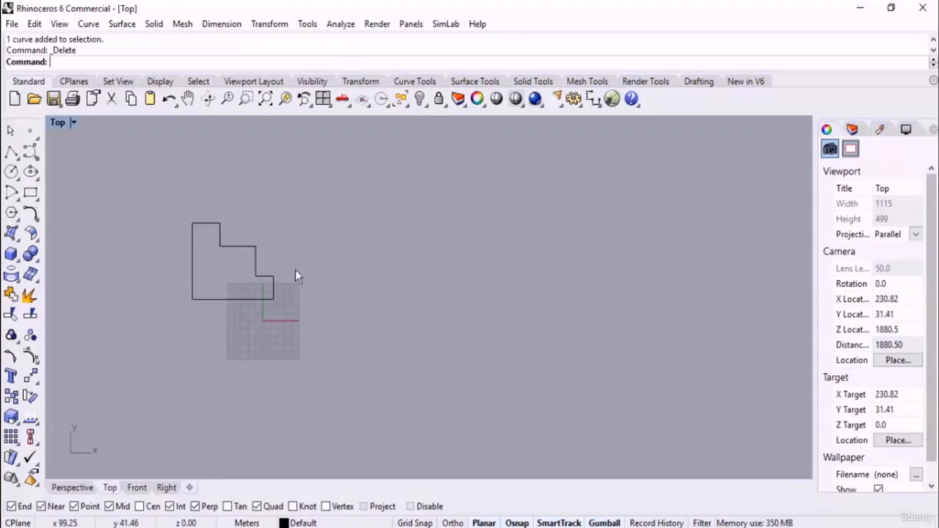
scroll(281, 250, "up", 2)
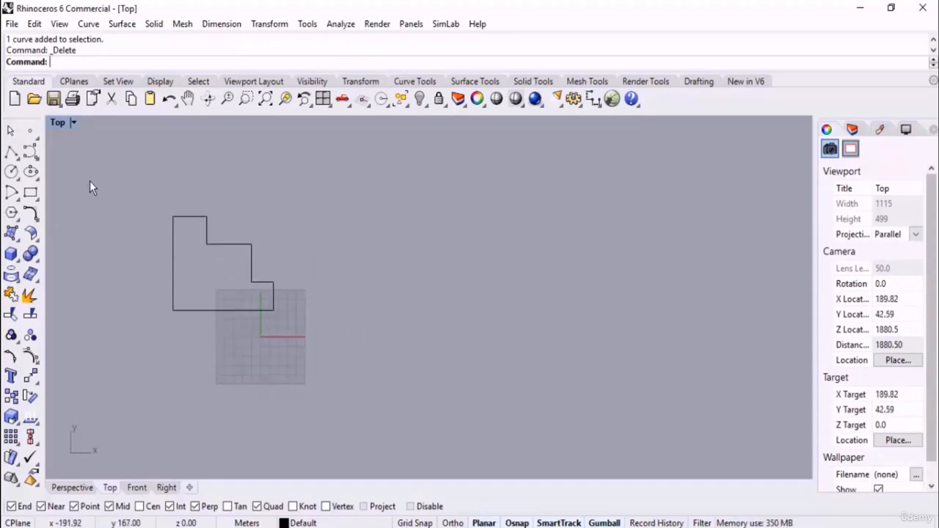
Draw a polyline from the stepped outline's lower-right corner in the Top view to one raised point in the Front view
left_click(10, 151)
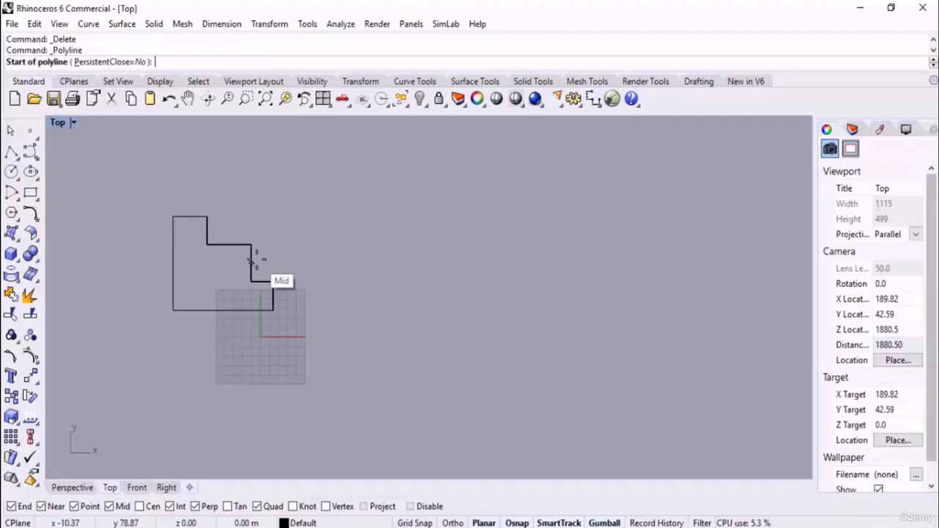
scroll(286, 359, "up", 5)
left_click(256, 248)
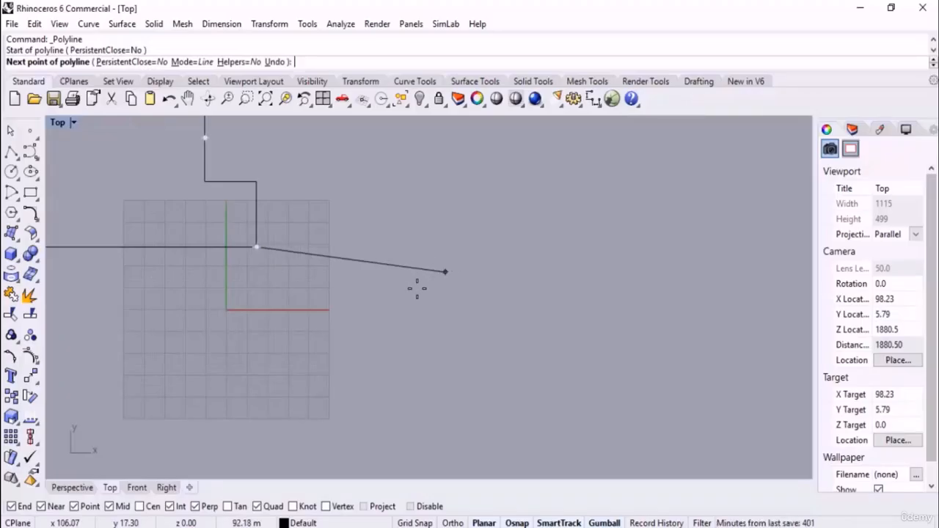
left_click(137, 488)
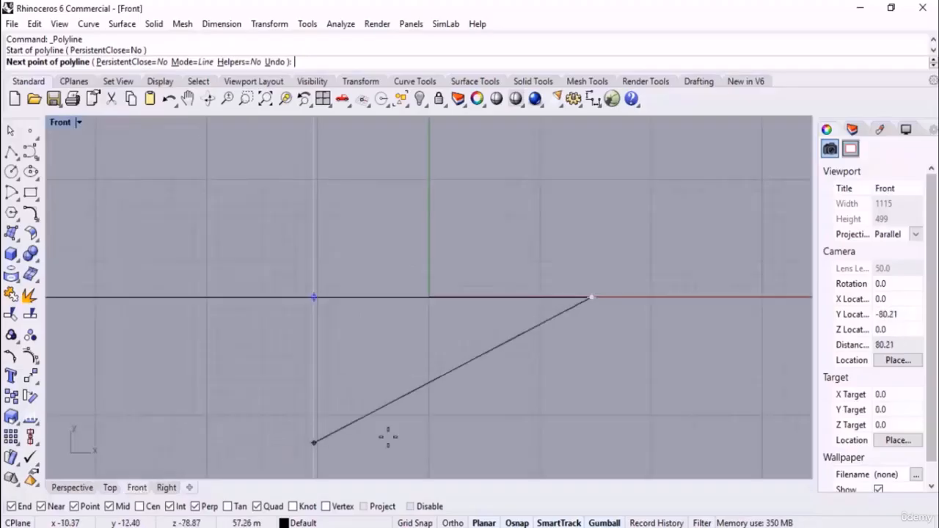
scroll(300, 382, "down", 3)
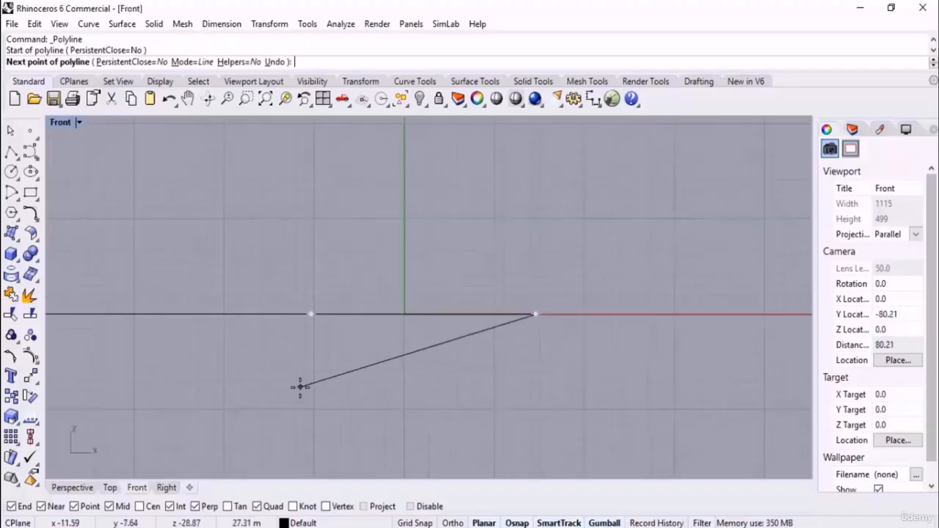
left_click(472, 267)
key("Return")
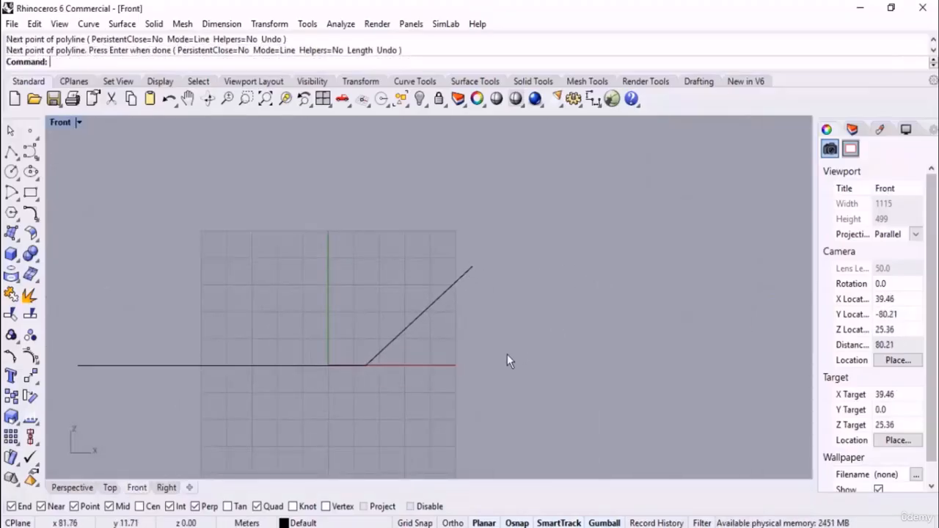
View the raised line in Perspective and delete it, keeping the stepped outline
left_click(67, 488)
right_click_drag(363, 315, 515, 345)
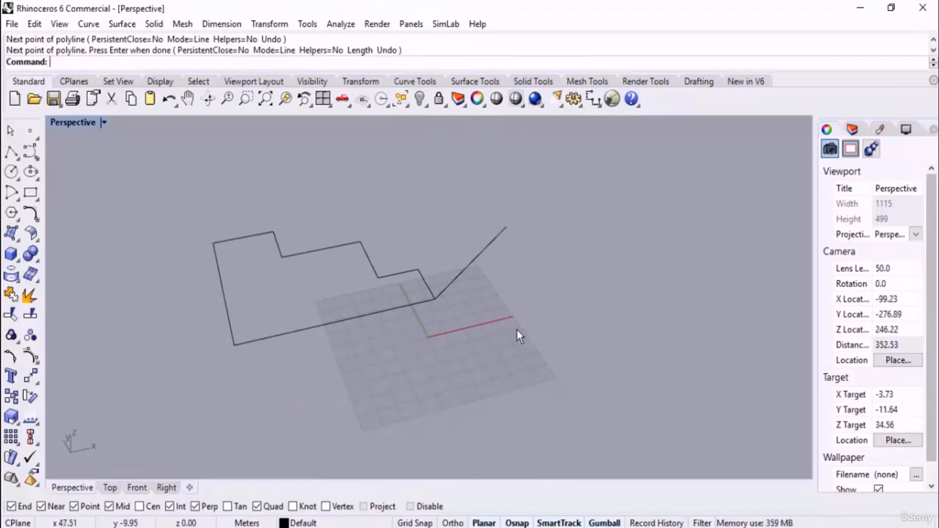
scroll(424, 353, "down", 4)
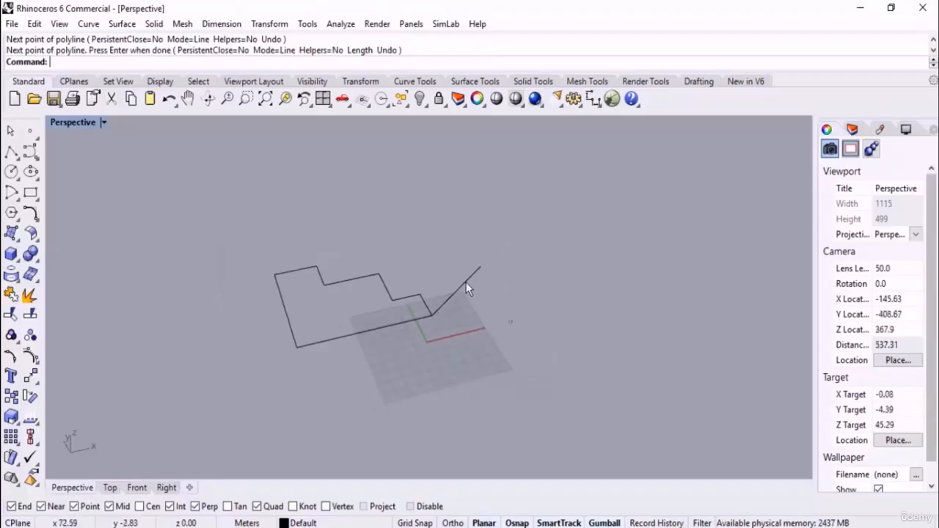
left_click(466, 282)
key("Delete")
right_click_drag(445, 260, 364, 375)
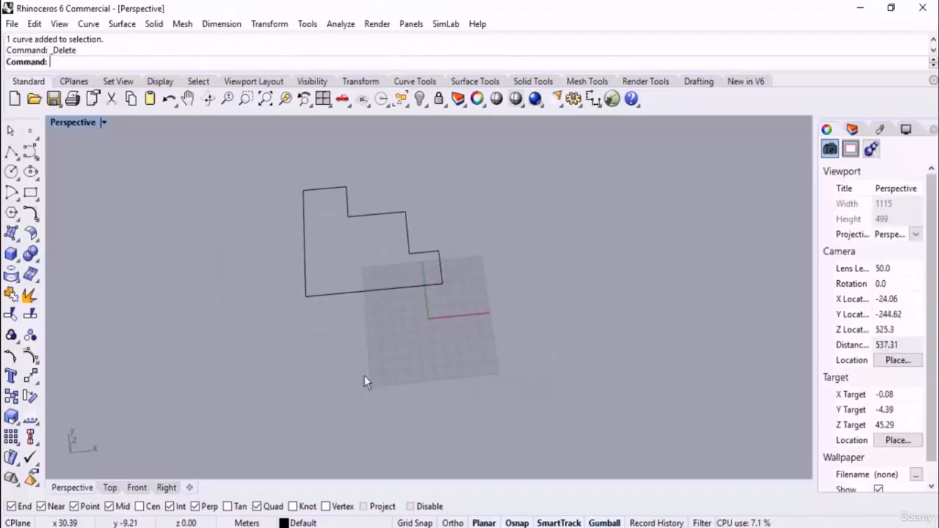
Start a polyline at the outline's uppermost step corner in the Top view and place its second vertex above the ground in Front
left_click(109, 487)
scroll(419, 340, "down", 5)
scroll(245, 257, "up", 3)
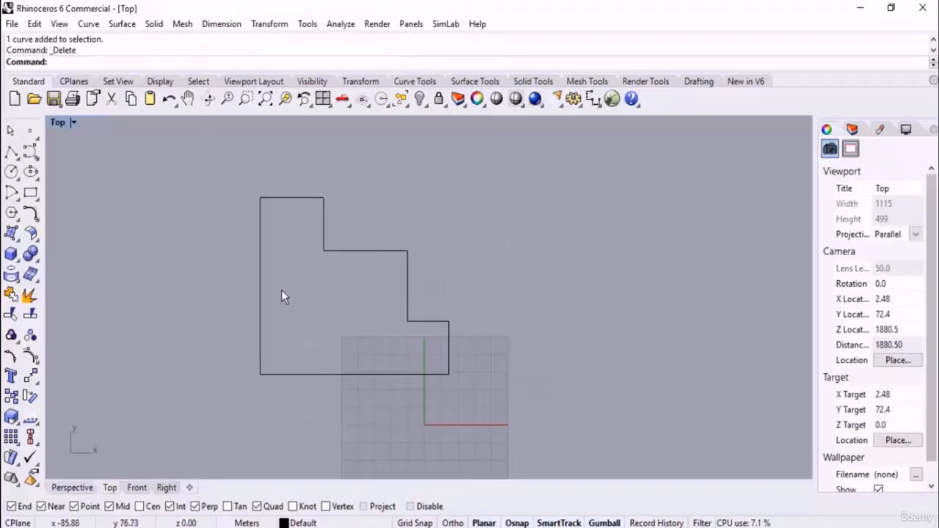
scroll(341, 296, "up", 2)
right_click_drag(306, 299, 276, 310)
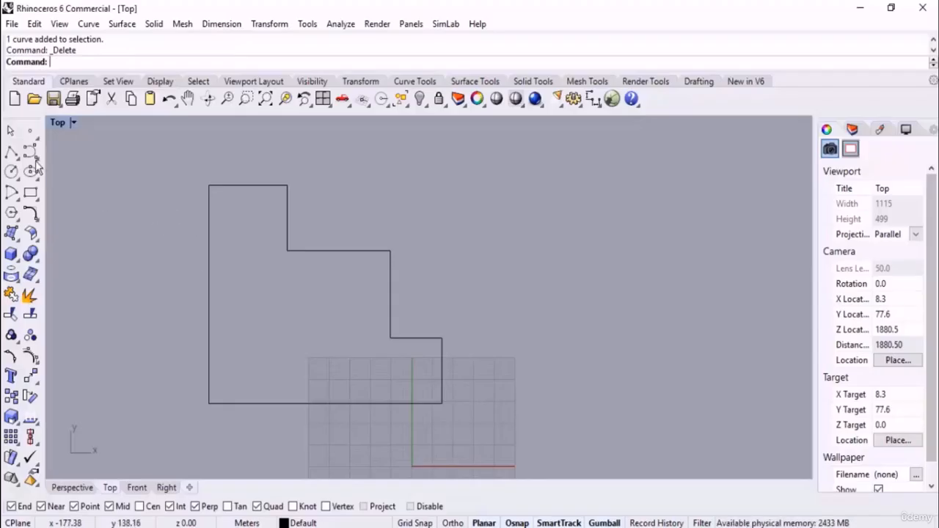
left_click(10, 152)
right_click_drag(318, 351, 280, 303)
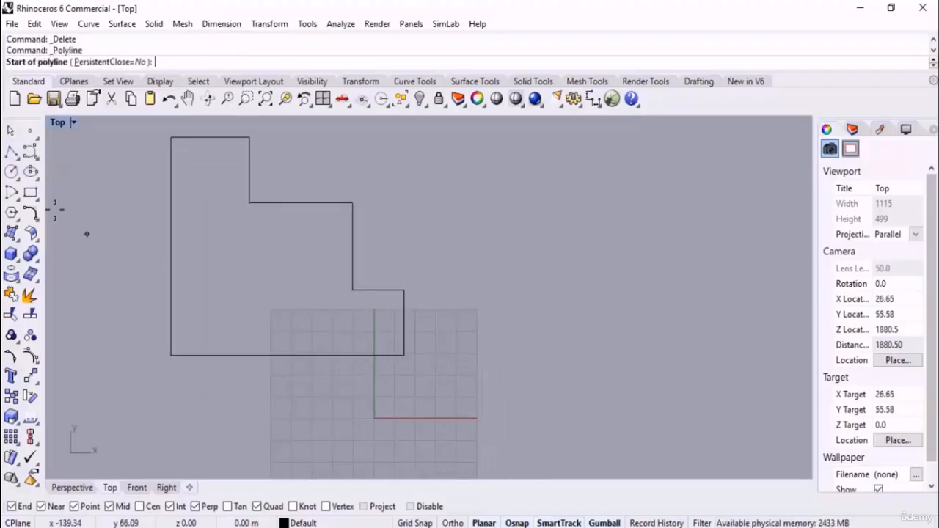
right_click_drag(480, 292, 445, 377)
left_click(224, 217)
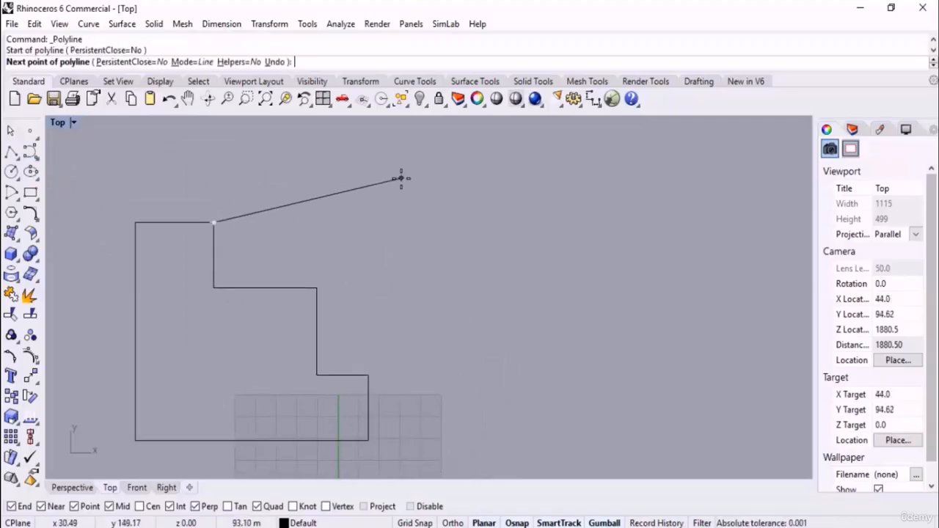
left_click(138, 487)
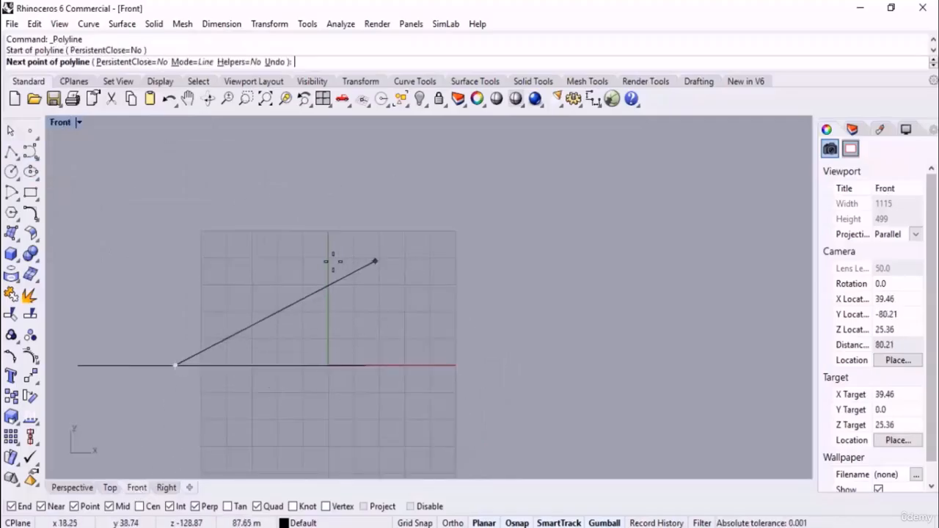
left_click(266, 285)
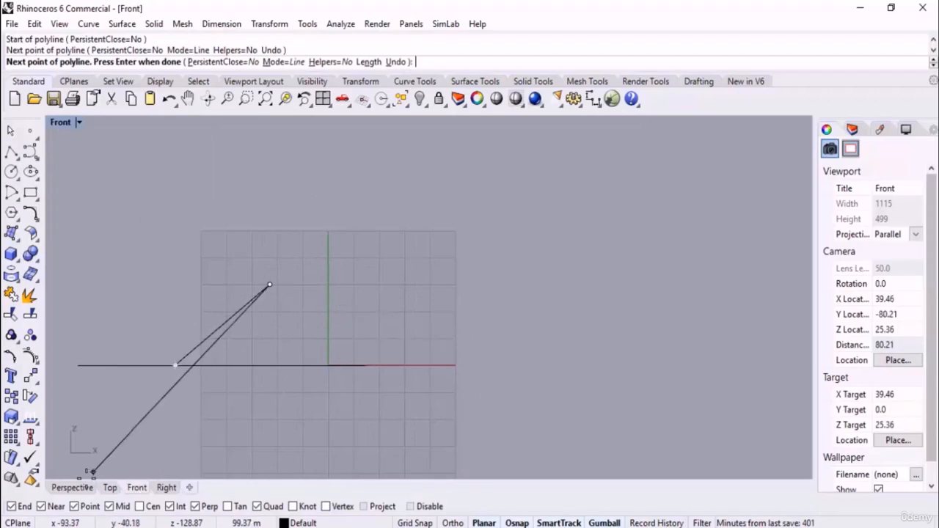
Continue the polyline to the outer corner of the outline's middle step in Top, adding a higher raised vertex in Front
left_click(110, 487)
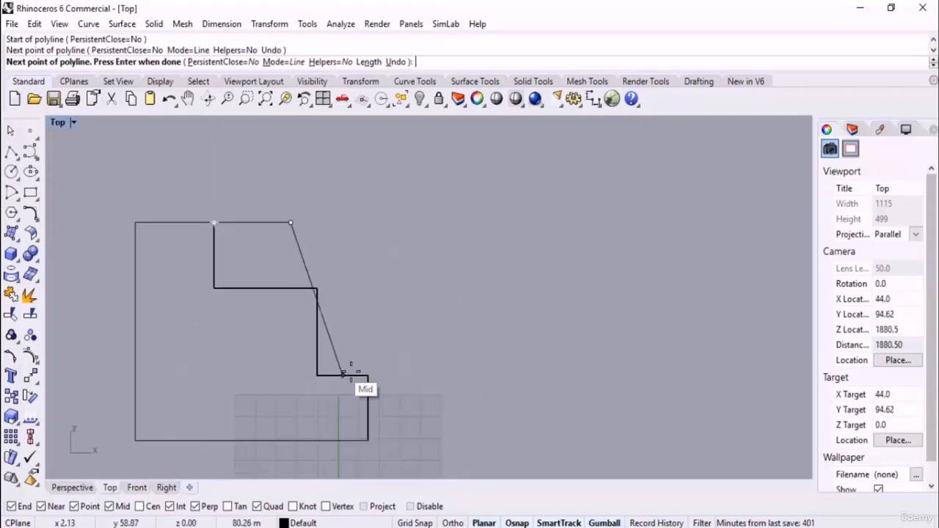
left_click(317, 287)
left_click(136, 488)
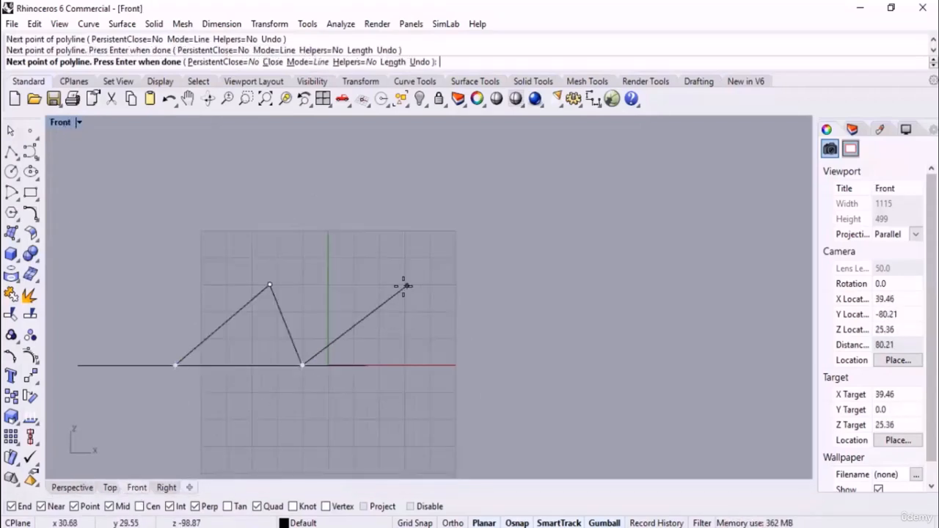
left_click(429, 249)
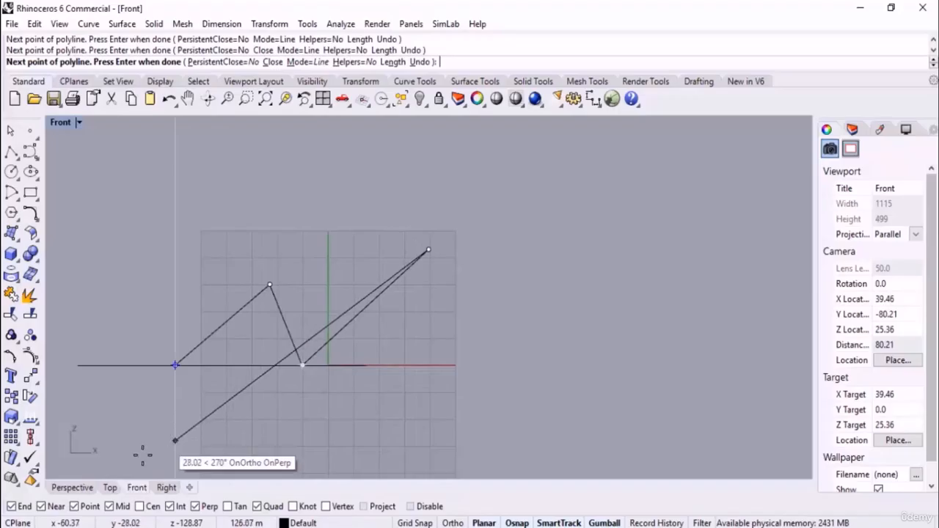
Add another raised vertex in the Perspective view and end the polyline at the stepped outline's lower-right corner
left_click(72, 487)
right_click_drag(566, 270, 534, 326)
scroll(524, 218, "up", 10)
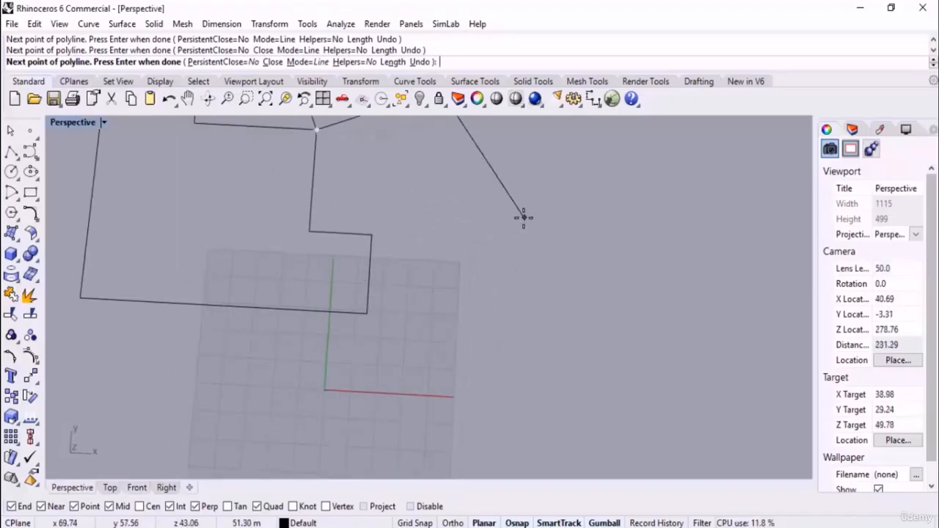
left_click(429, 263)
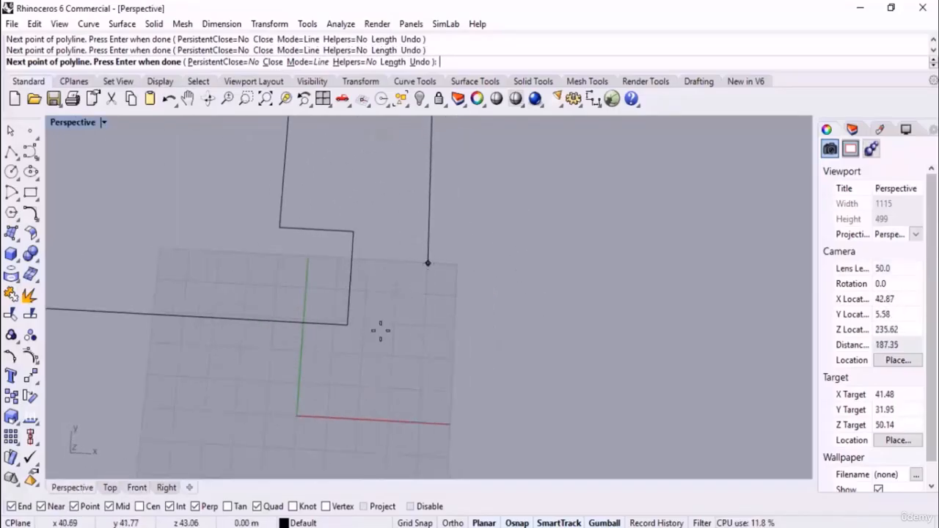
left_click(348, 325)
Finish the zigzag polyline and delete it in the Perspective view
right_click_drag(348, 325, 519, 305)
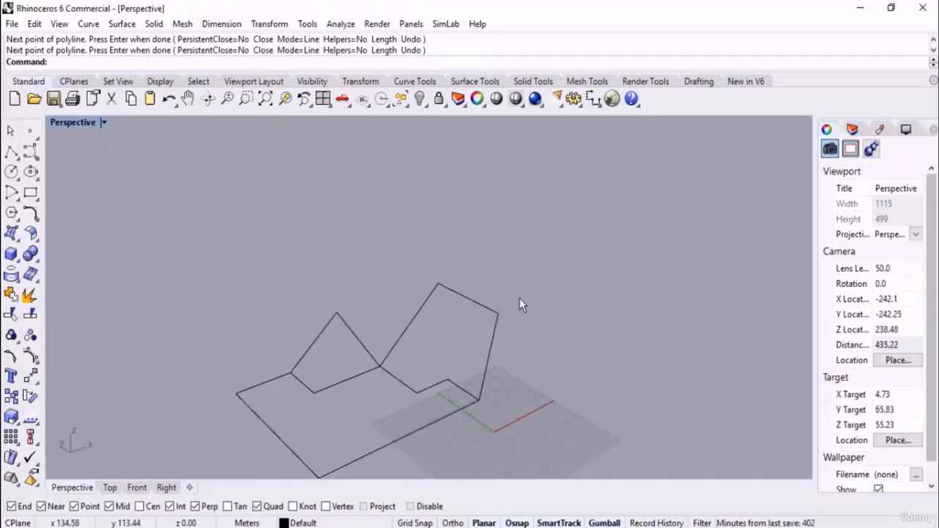
left_click(445, 317)
key("Delete")
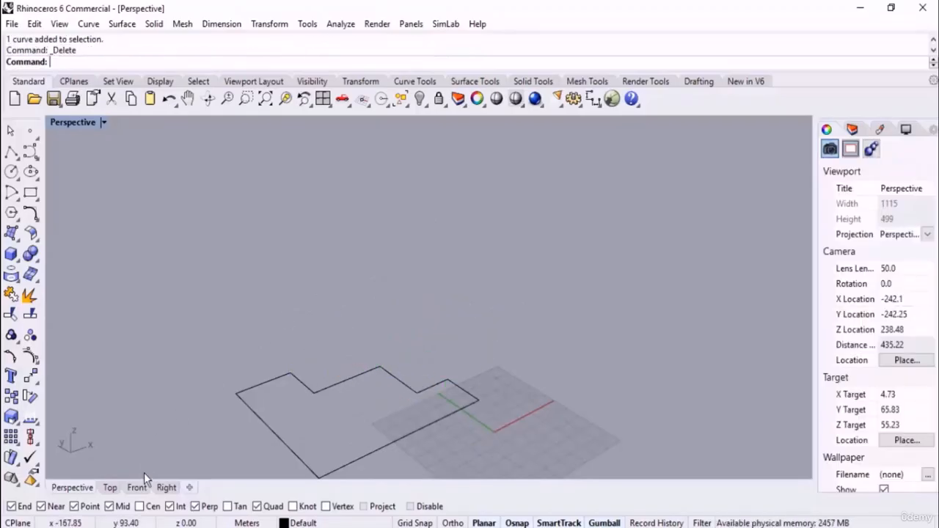
Start a polyline at the outline's uppermost step corner in Top and trace a raised roof-like profile with a central dip in Front
left_click(110, 488)
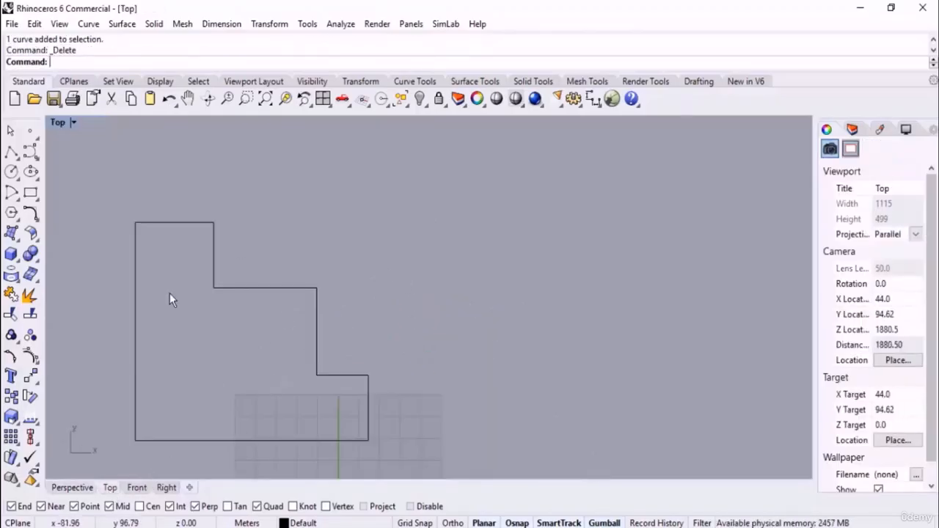
left_click(11, 151)
left_click(214, 222)
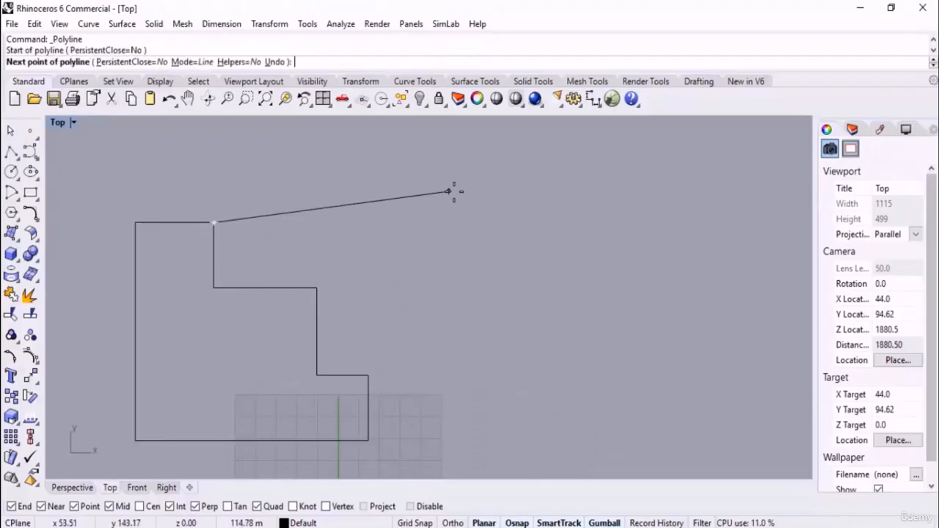
left_click(136, 488)
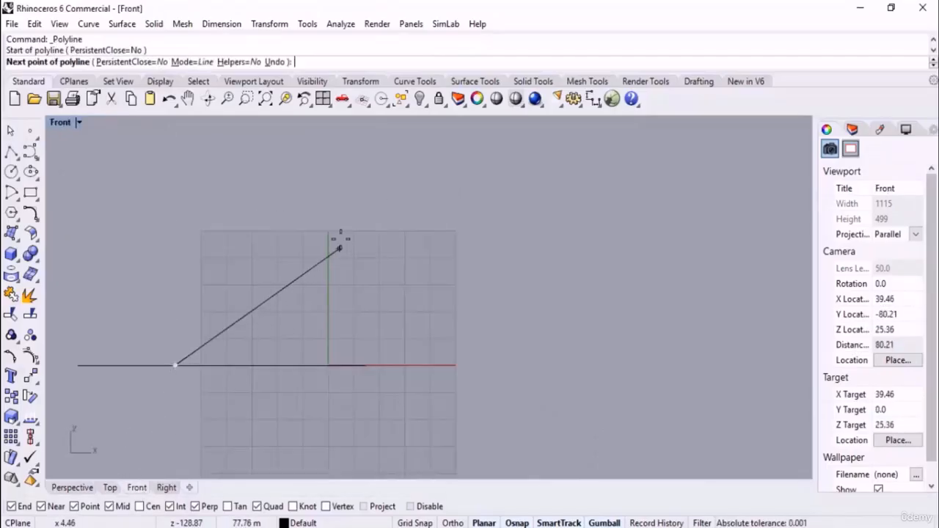
left_click(235, 274)
left_click(341, 273, "shift")
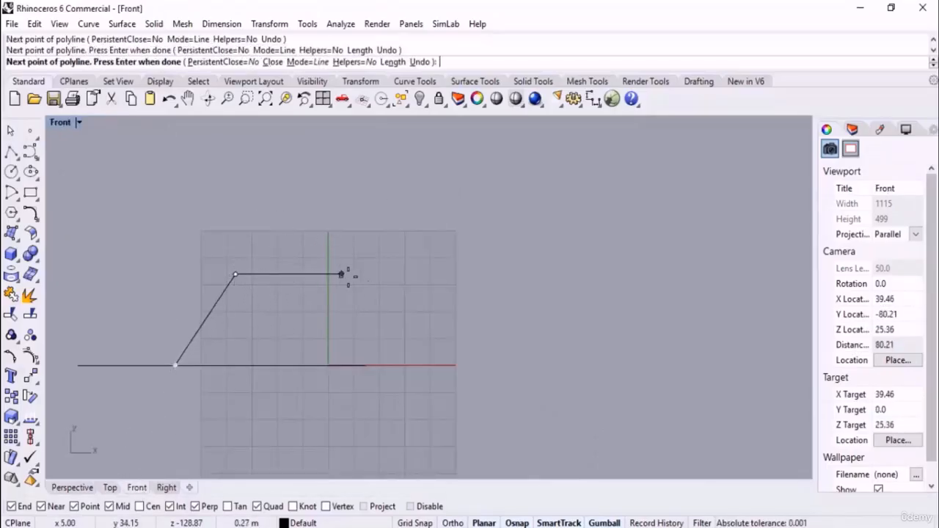
left_click(389, 310)
left_click(455, 265)
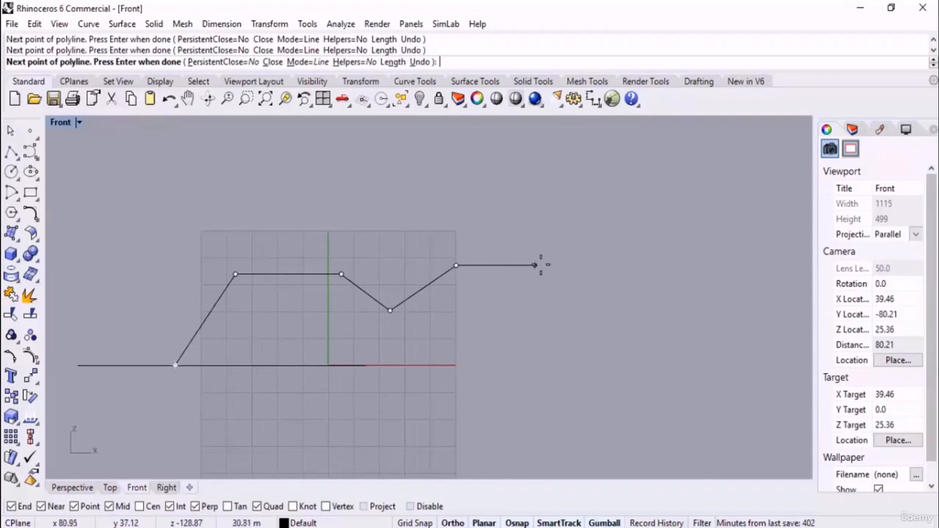
Continue the profile in the Top view to a point level with the outline's bottom edge and end it at the lower-right corner
left_click(109, 487)
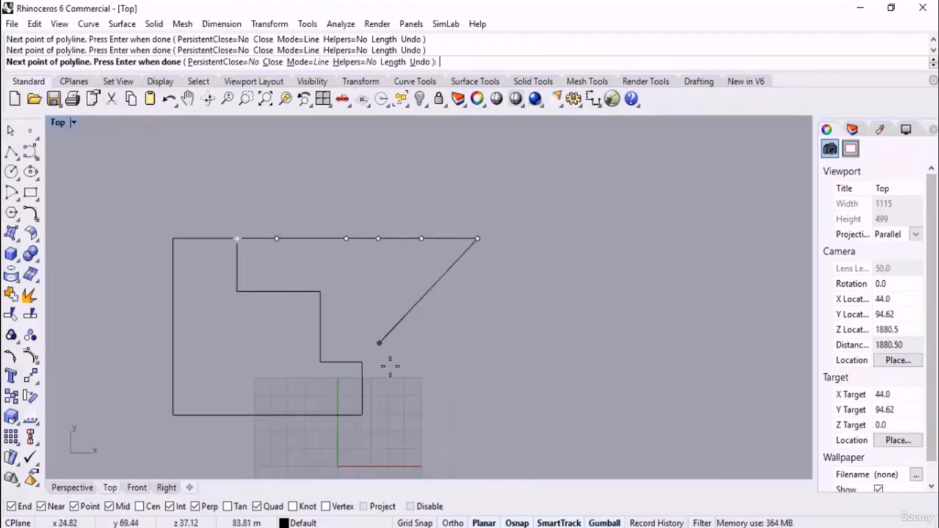
key("shift")
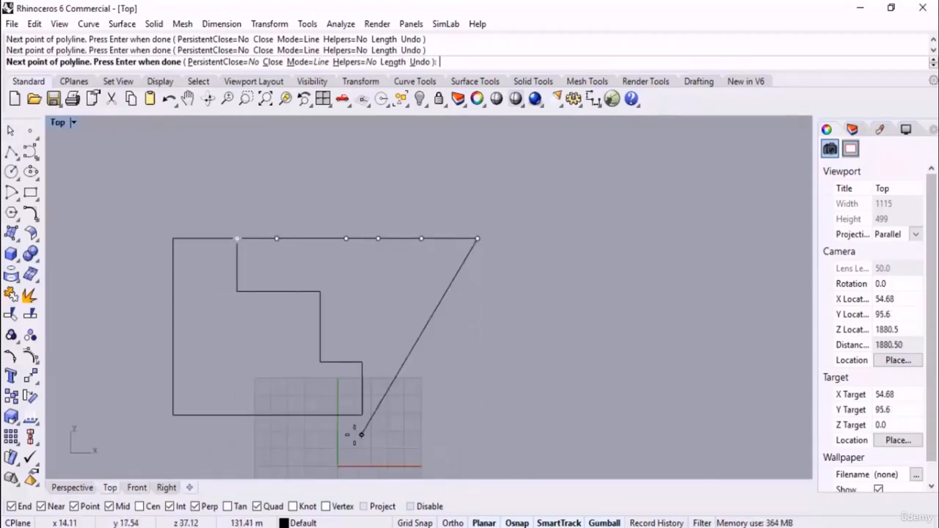
left_click(478, 415)
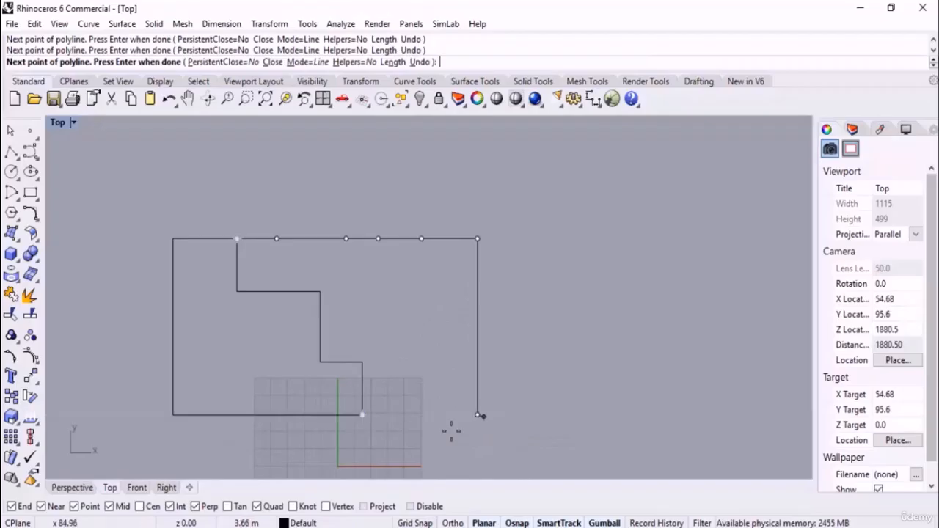
left_click(361, 415)
key("Return")
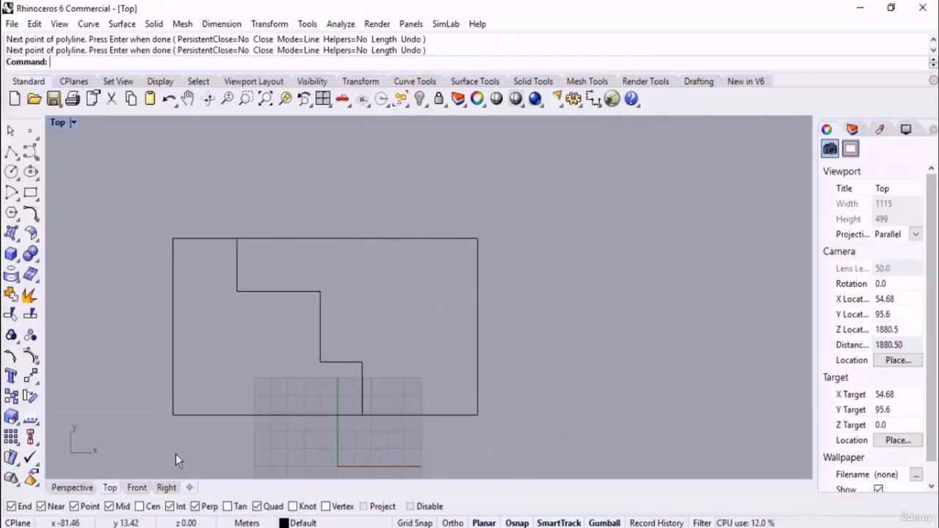
Inspect the roof-like polyline in the Perspective view and delete it
left_click(82, 490)
right_click_drag(338, 409, 415, 317)
scroll(415, 318, "down", 5)
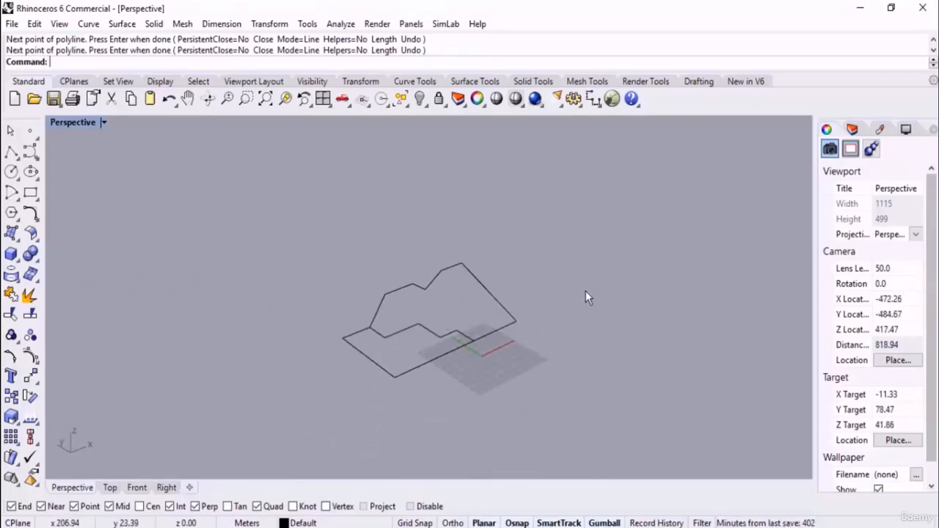
left_click(426, 290)
key("Delete")
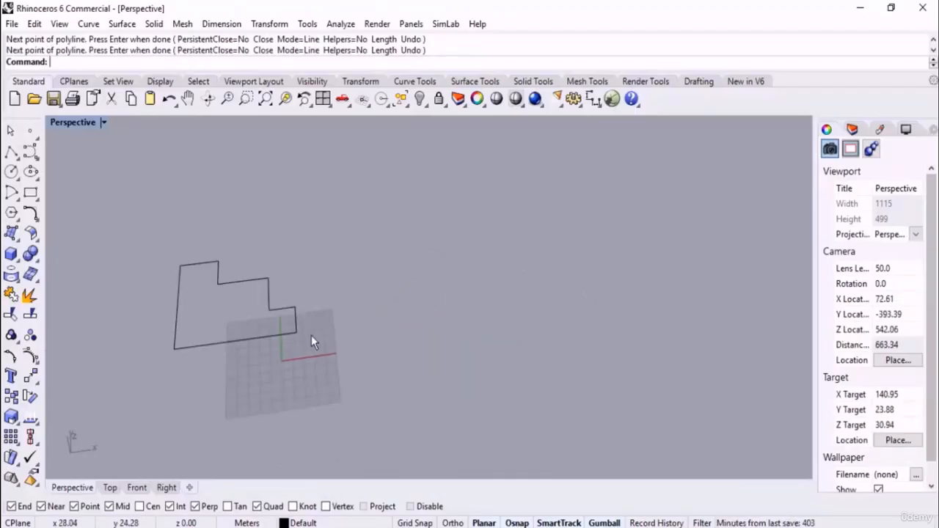
Draw a flat zigzag polyline of six points beside the stepped outline in the Perspective view
scroll(340, 303, "up", 4)
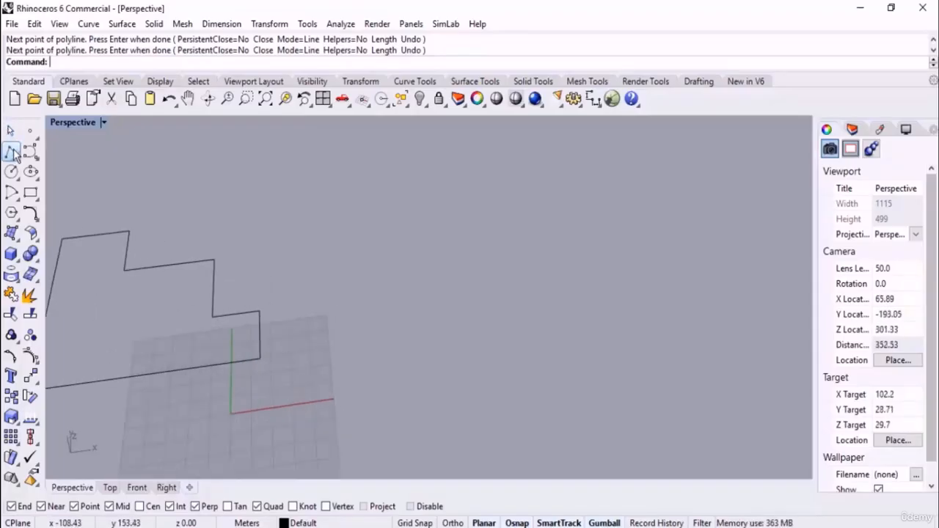
left_click(12, 151)
left_click(314, 337)
left_click(355, 301)
left_click(429, 321)
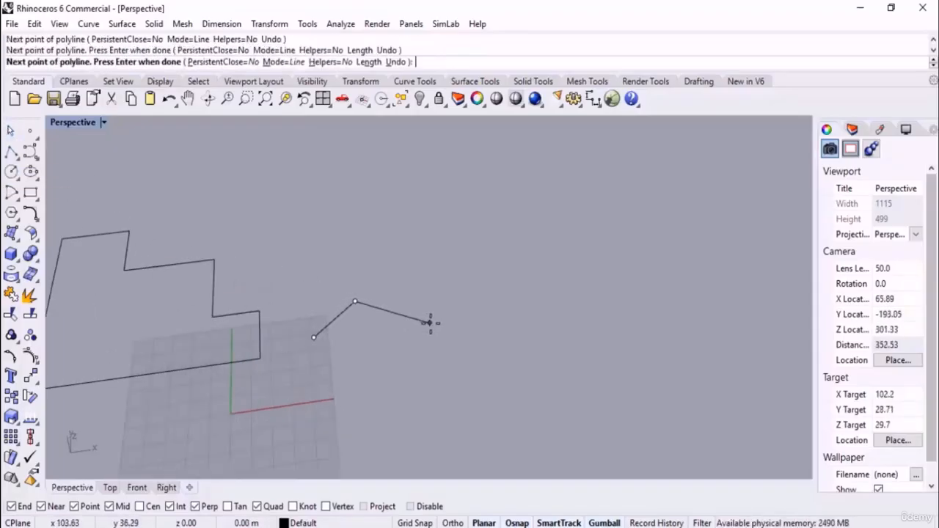
left_click(466, 277)
left_click(514, 311)
left_click(592, 297)
Extend the zigzag polyline with a point raised vertically off the construction plane using elevator mode
scroll(385, 300, "down", 2)
right_click_drag(385, 299, 415, 283)
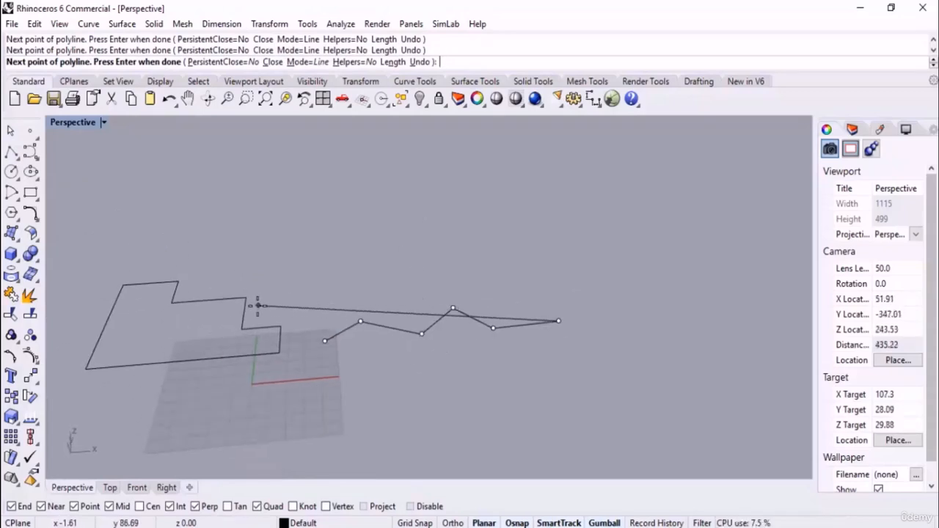
scroll(258, 306, "down", 10)
scroll(394, 318, "up", 10)
scroll(271, 290, "up", 4)
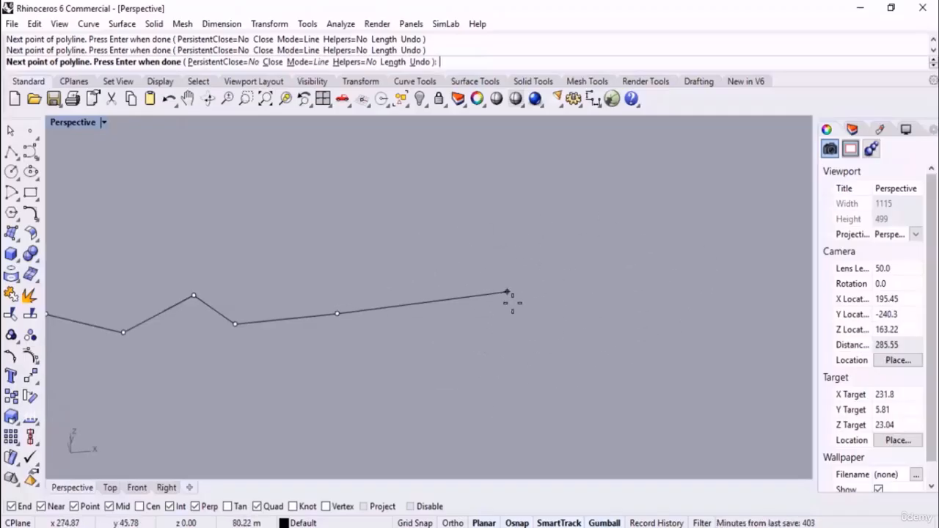
left_click(474, 301, "ctrl")
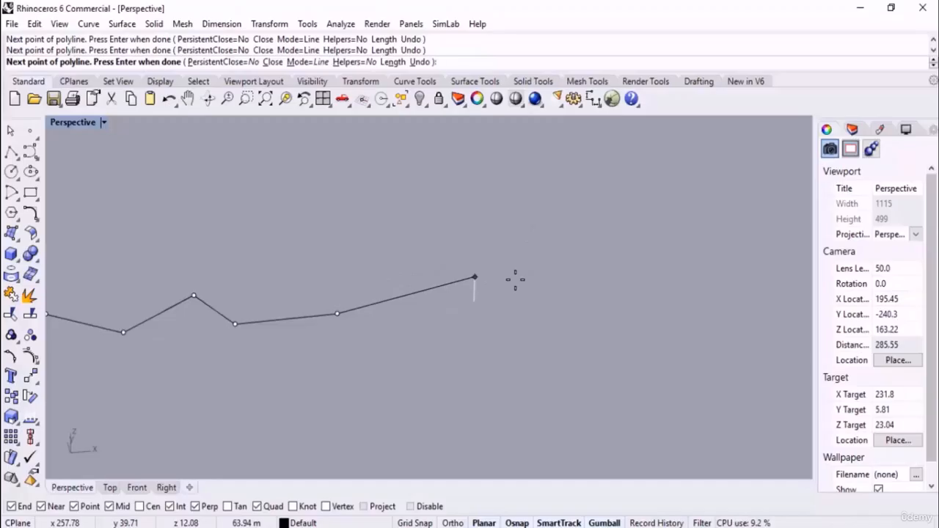
right_click_drag(435, 363, 450, 333)
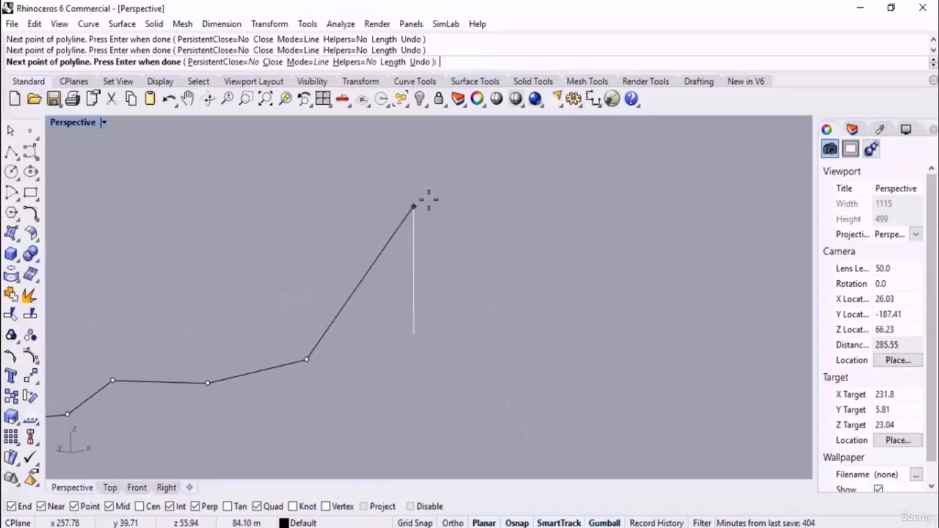
right_click_drag(432, 260, 477, 315)
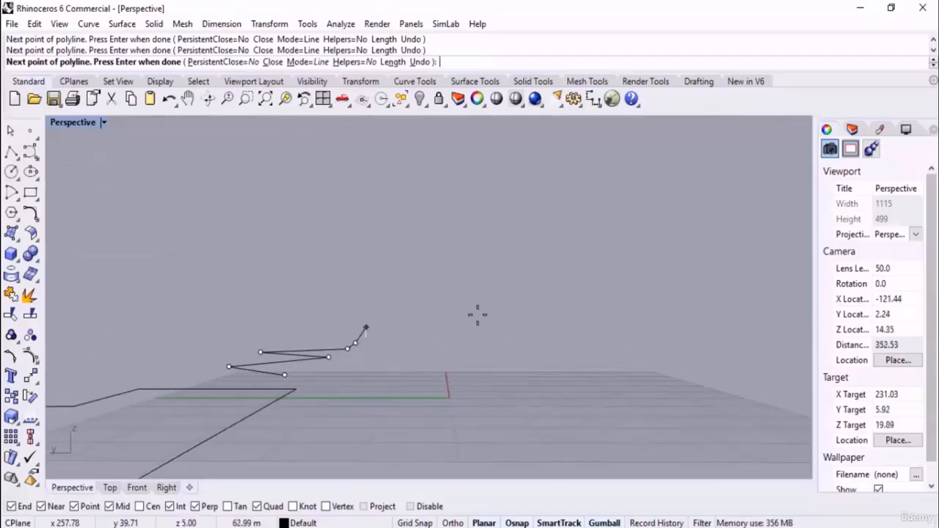
left_click(403, 205)
right_click_drag(249, 314, 403, 392)
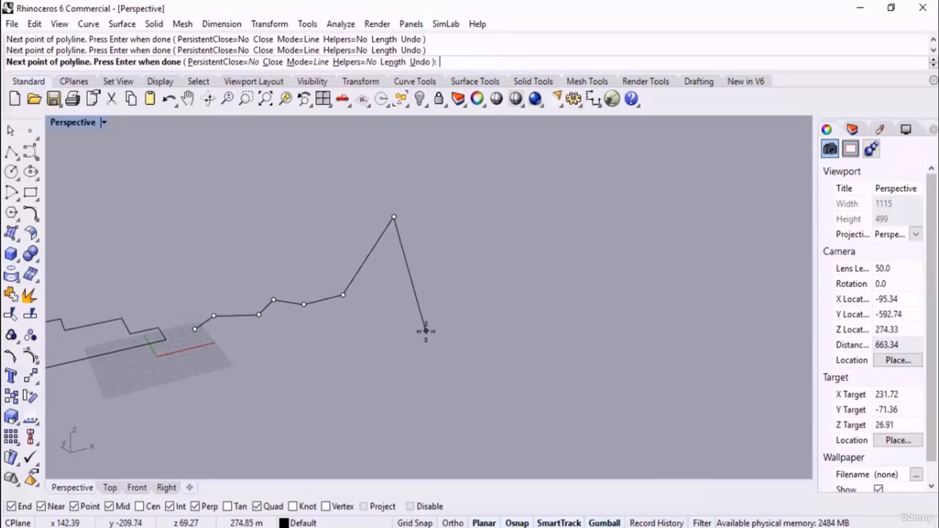
Add another elevator-mode point to the polyline, raised to a height of about 151 m
scroll(444, 307, "up", 5)
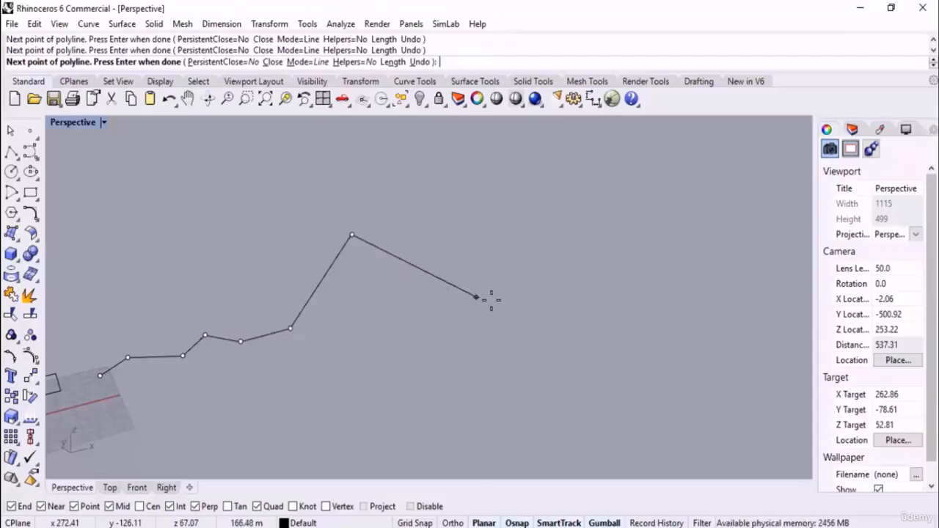
right_click_drag(503, 311, 332, 334)
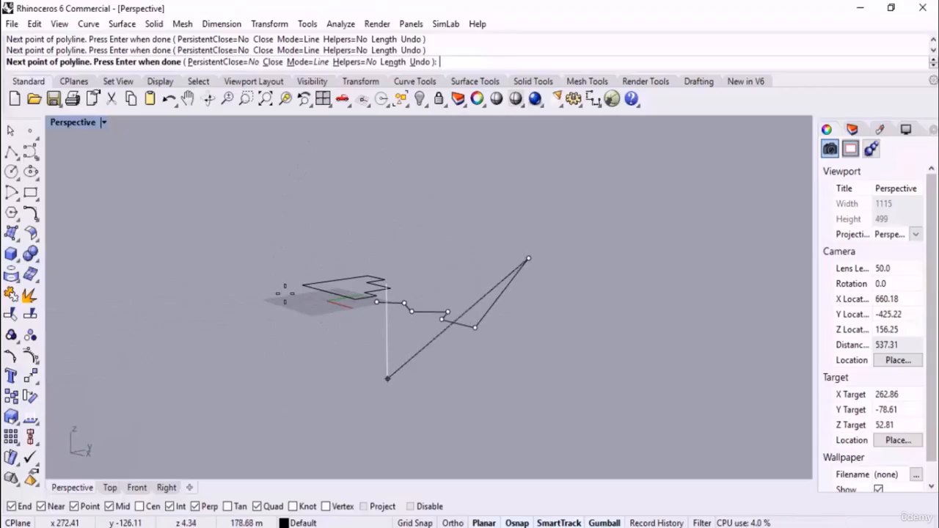
left_click(289, 157)
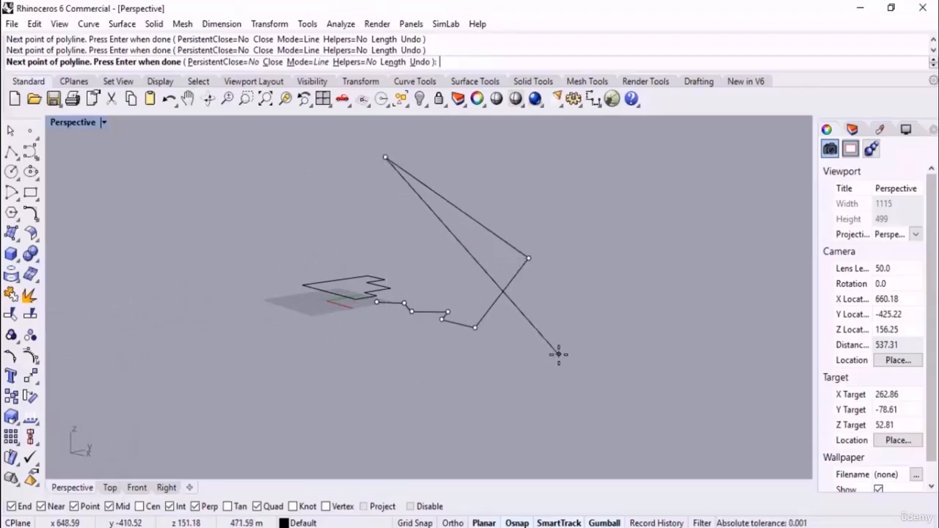
scroll(560, 355, "down", 6)
right_click_drag(387, 345, 566, 388)
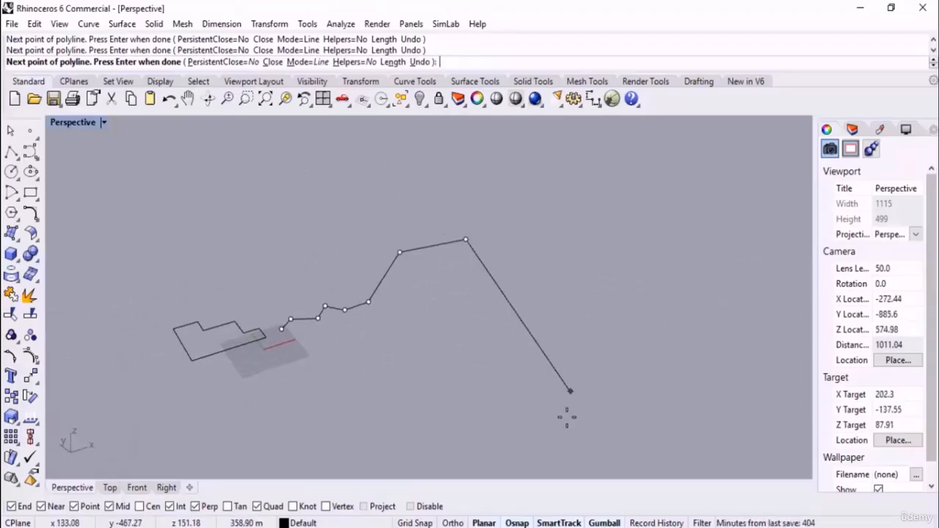
scroll(486, 306, "up", 4)
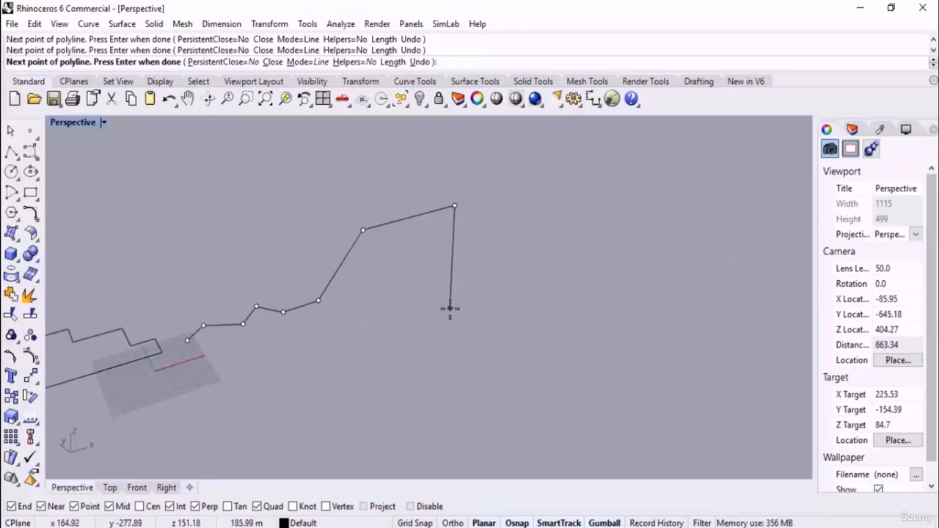
Add a last point elevated by exactly 60 m and finish the polyline
left_click(450, 308, "ctrl")
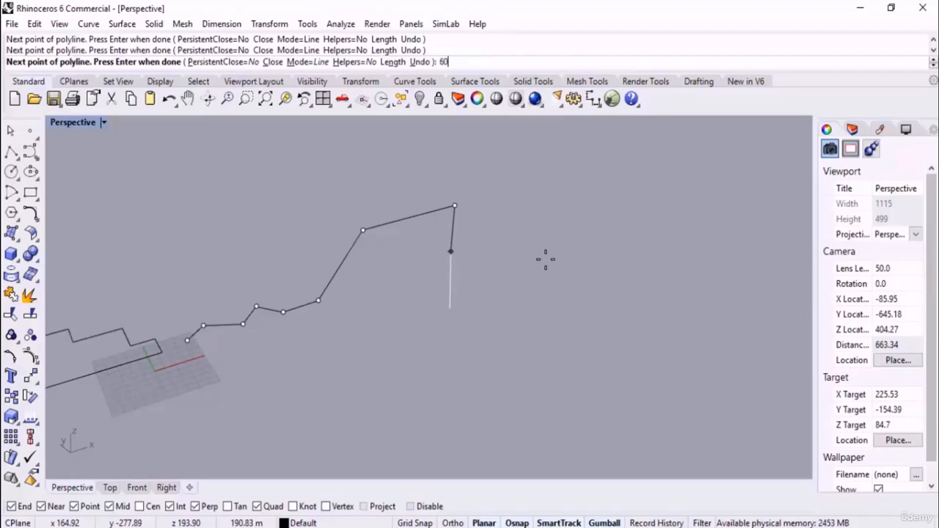
type("60")
key("Return")
mouse_move(442, 298)
right_mouse_down()
mouse_move(524, 252)
mouse_move(566, 262)
mouse_move(454, 308)
right_mouse_up()
scroll(418, 264, "down", 4)
key("Return")
right_click_drag(502, 348, 567, 348)
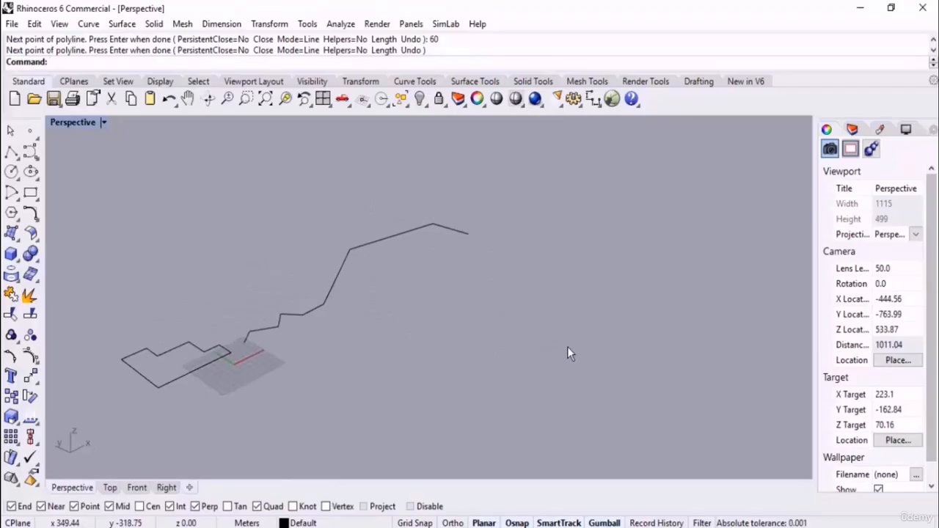
Select the elevated zigzag polyline and delete it
left_click_drag(476, 188, 392, 318)
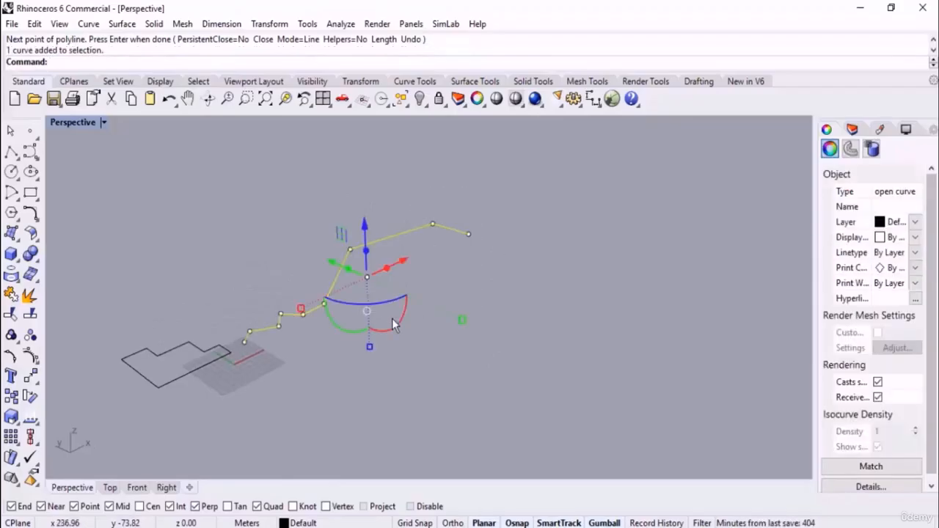
key("Delete")
right_click_drag(408, 325, 313, 381)
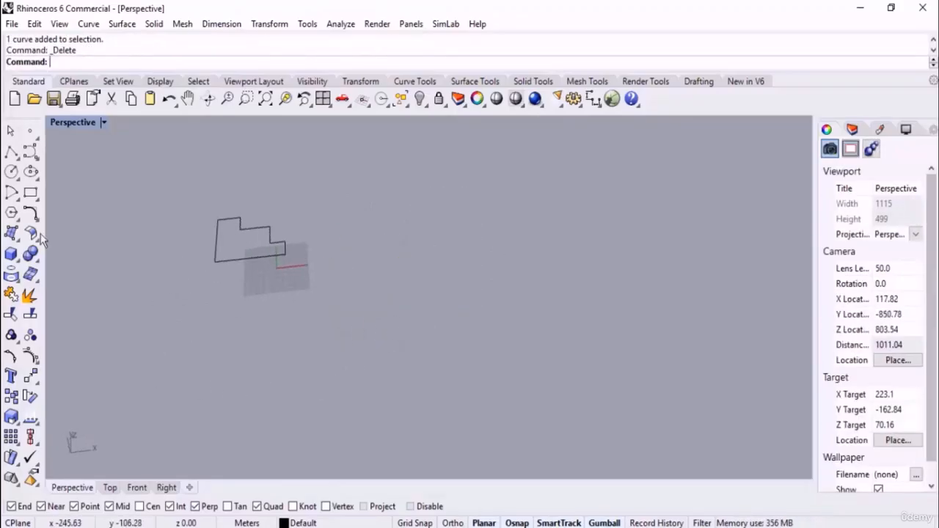
Start a new polyline with three flat points extending from the grid away from the outline in the Perspective view
left_click(10, 151)
scroll(306, 235, "up", 8)
left_click(214, 285)
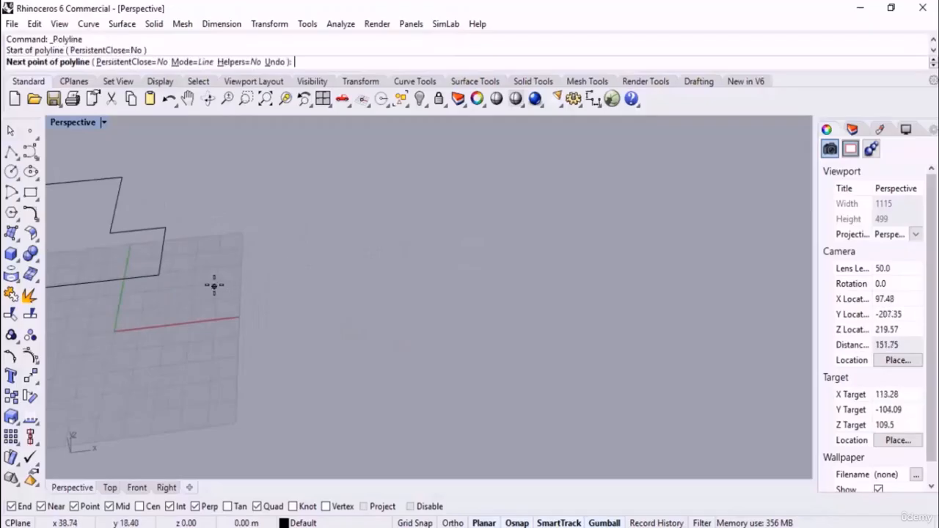
left_click(327, 308)
left_click(417, 266)
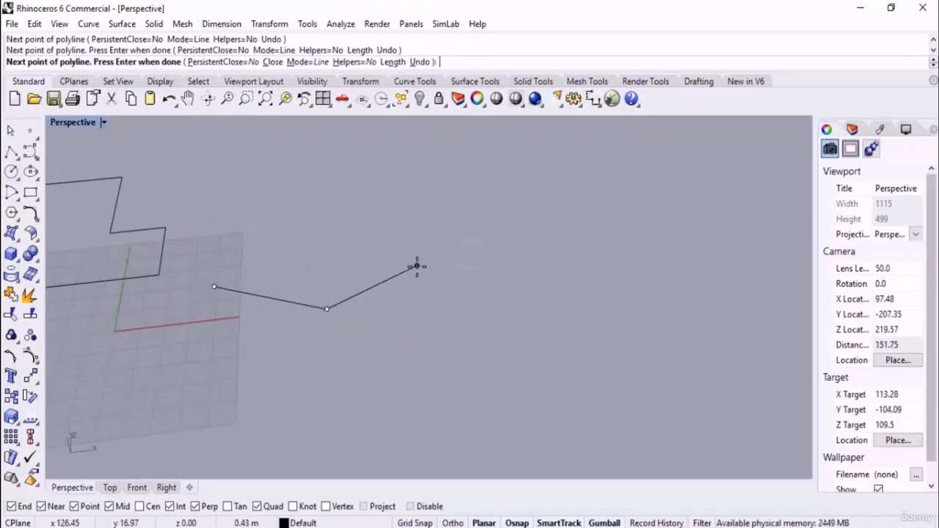
Add a fourth point about 43 m high in the Front view and finish the polyline in the Perspective view
left_click(137, 487)
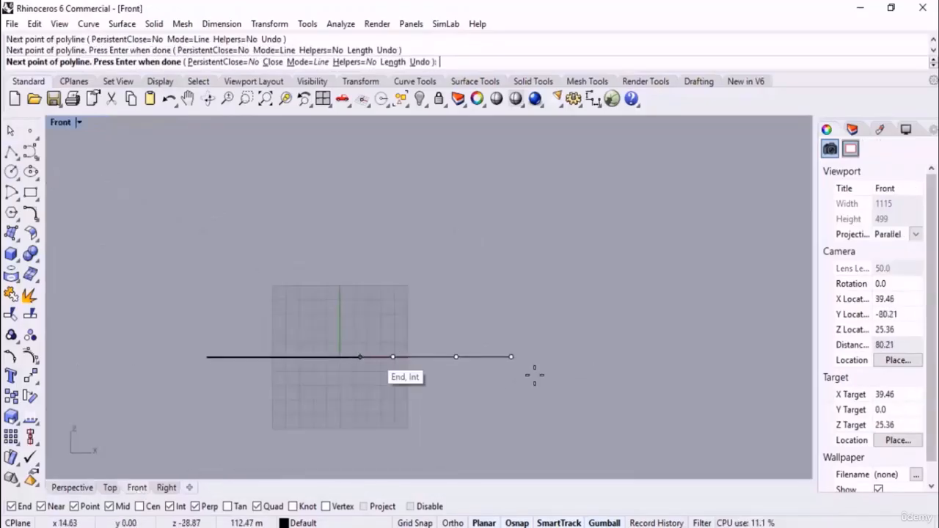
scroll(534, 376, "up", 2)
left_click(589, 265)
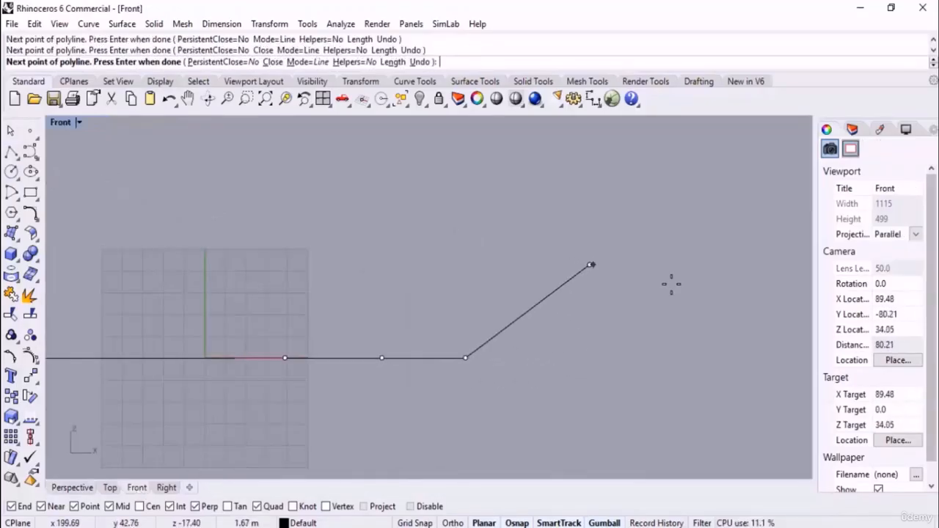
left_click(88, 487)
right_click_drag(306, 378, 386, 292)
scroll(452, 374, "down", 6)
right_click_drag(453, 373, 423, 443)
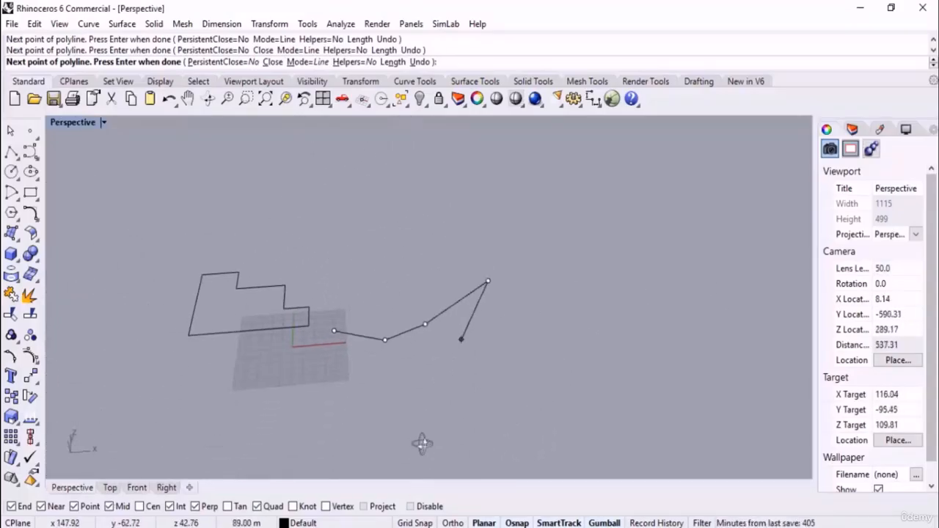
scroll(558, 321, "up", 3)
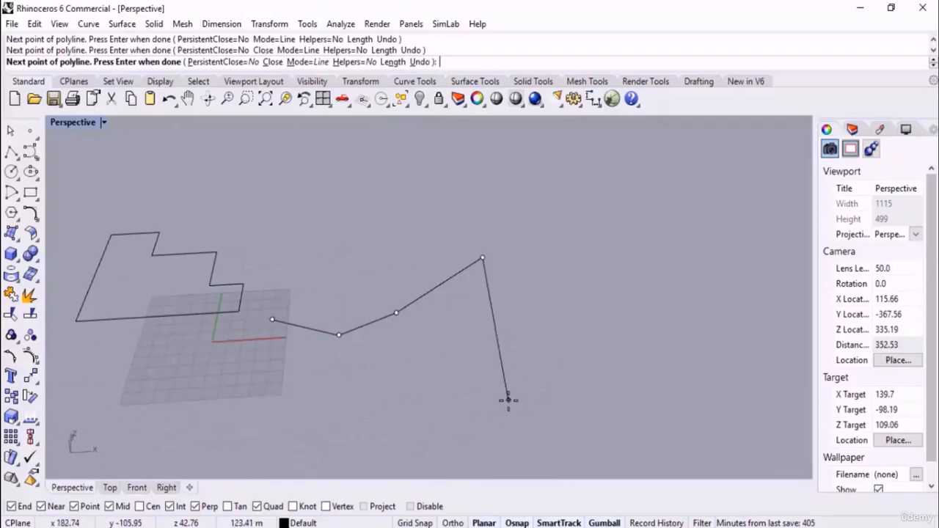
key("Return")
right_click_drag(530, 359, 285, 358)
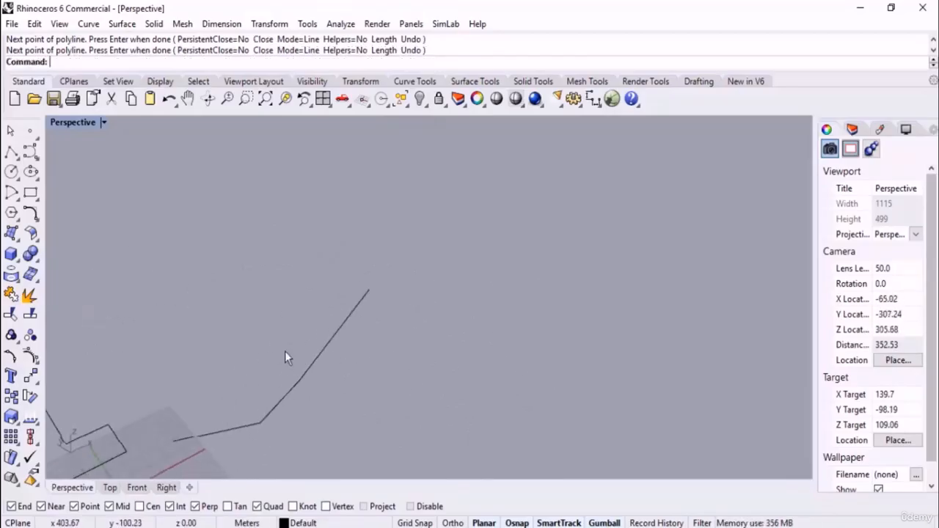
scroll(288, 359, "down", 12)
scroll(327, 418, "up", 14)
right_click_drag(507, 270, 493, 314)
key("Return")
left_click(289, 325)
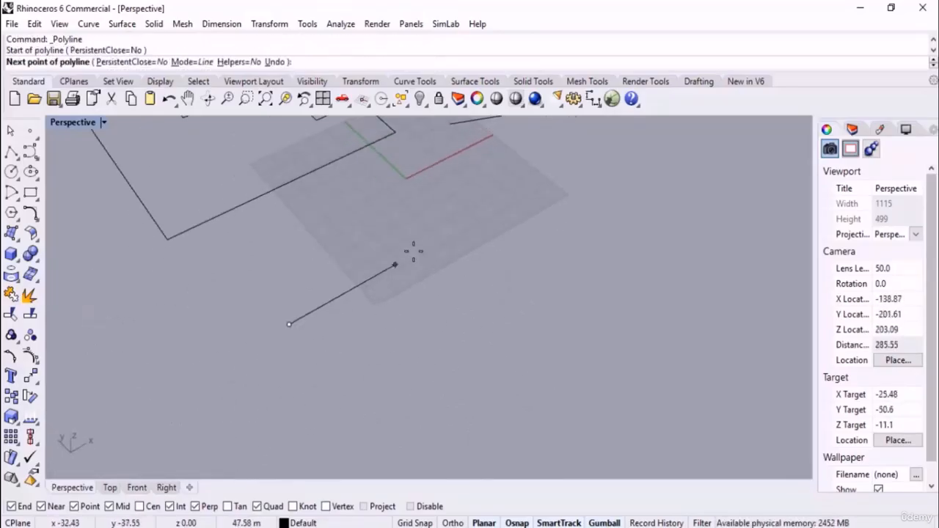
scroll(400, 316, "down", 5)
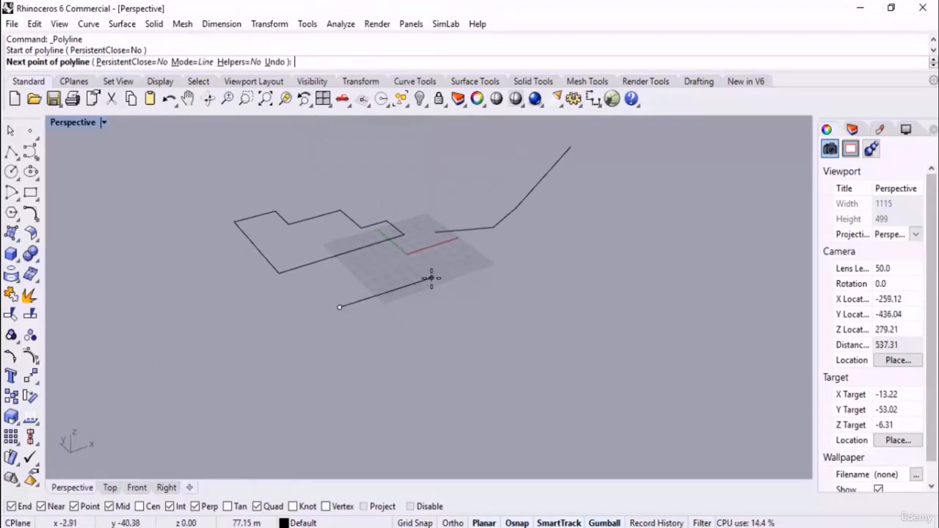
left_click(431, 278, "ctrl")
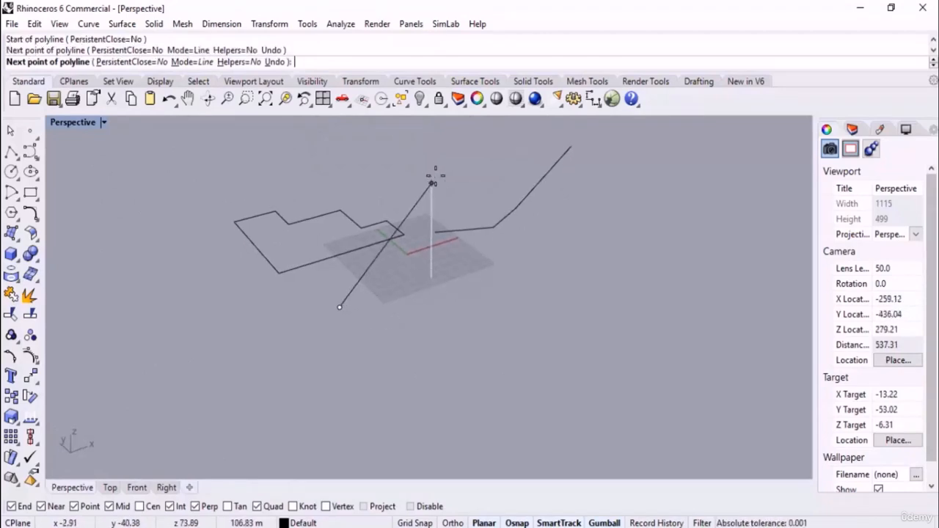
left_click(433, 165)
right_click_drag(470, 327, 479, 392)
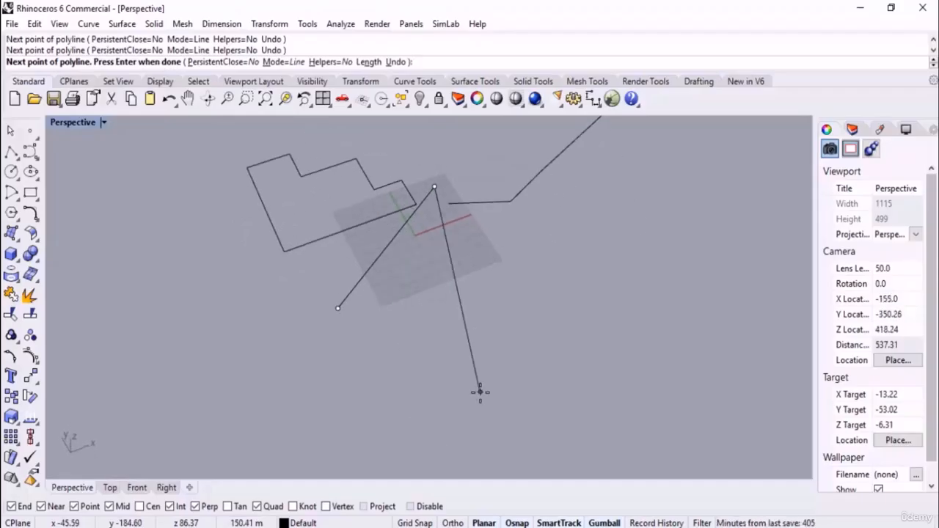
key("Escape")
scroll(491, 392, "down", 4)
scroll(491, 269, "up", 10)
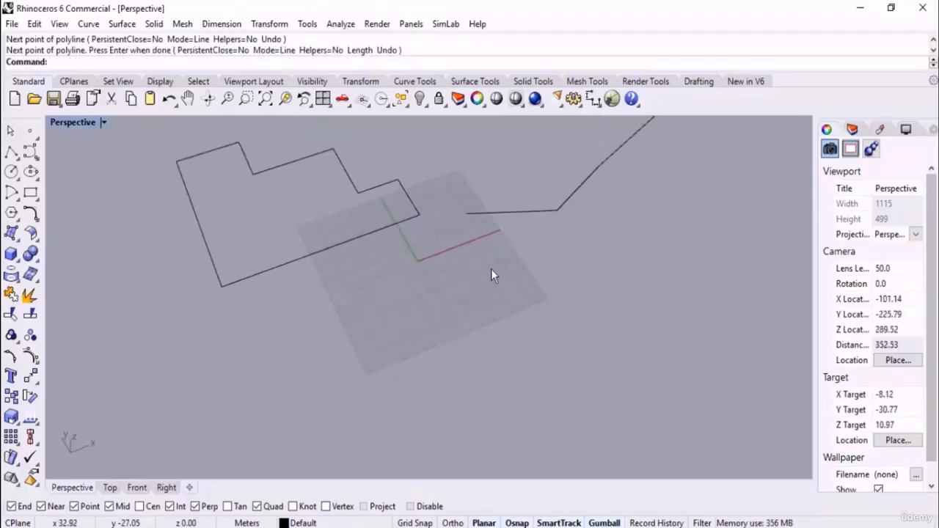
left_click(11, 151)
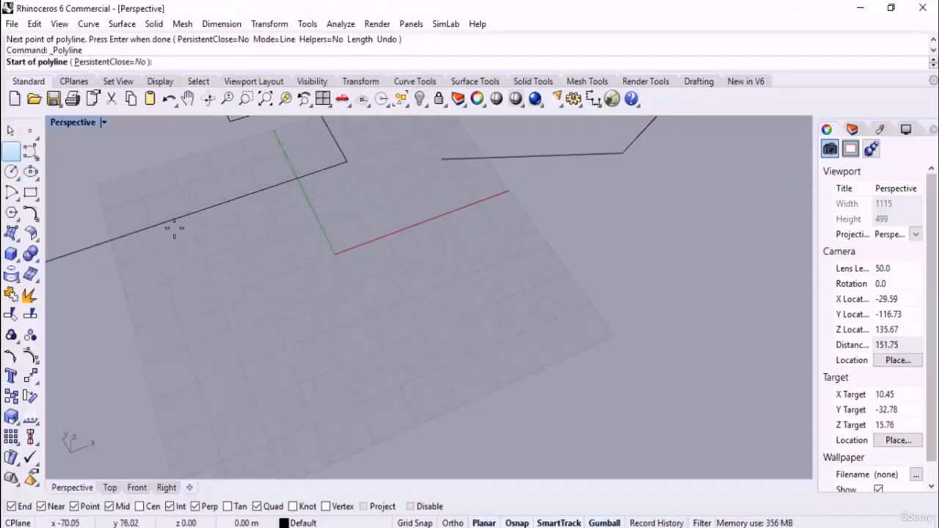
scroll(446, 325, "down", 3)
right_click_drag(446, 325, 372, 344)
left_click(371, 348)
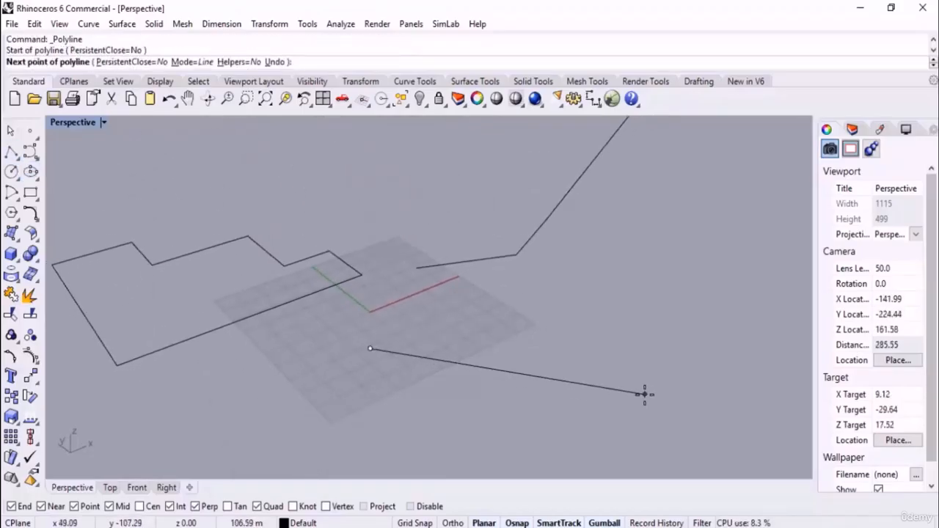
left_click(371, 350)
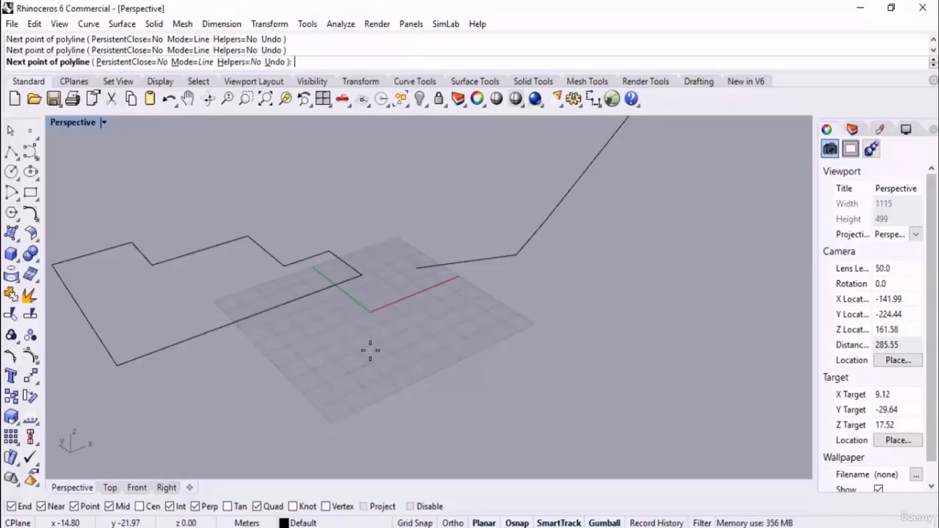
key("Return")
Draw a vertical polyline with its first point on the grid and its second raised straight above in elevator mode, and finish it
key("Return")
left_click(348, 346)
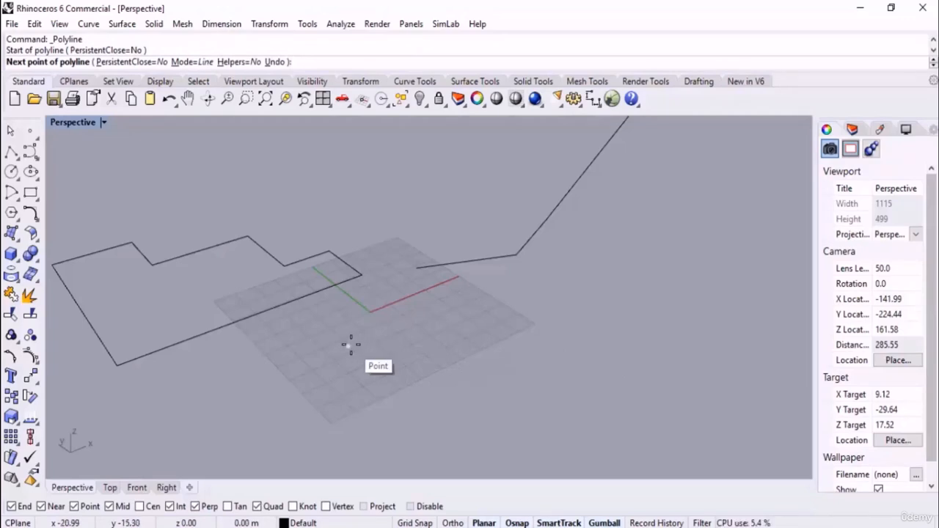
left_click(351, 345)
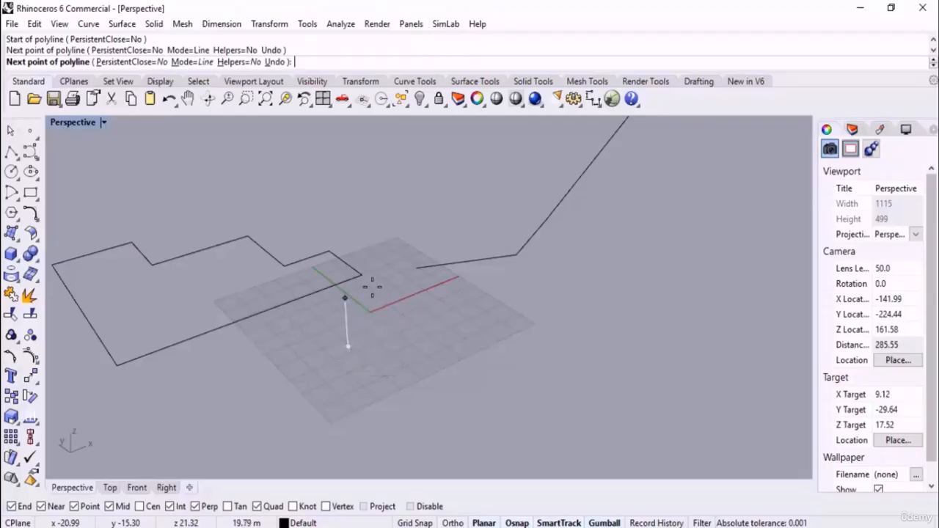
left_click(408, 187)
scroll(460, 342, "down", 2)
right_click_drag(461, 343, 507, 374)
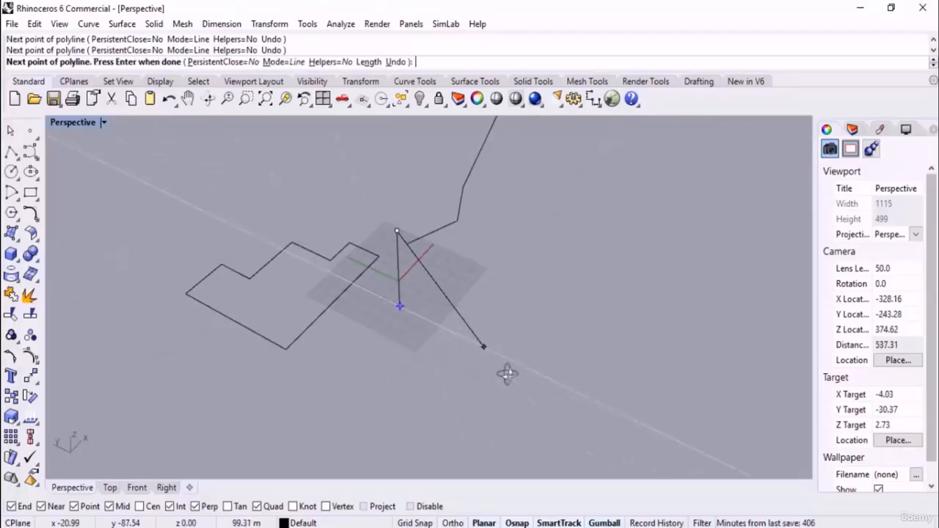
right_click(558, 349)
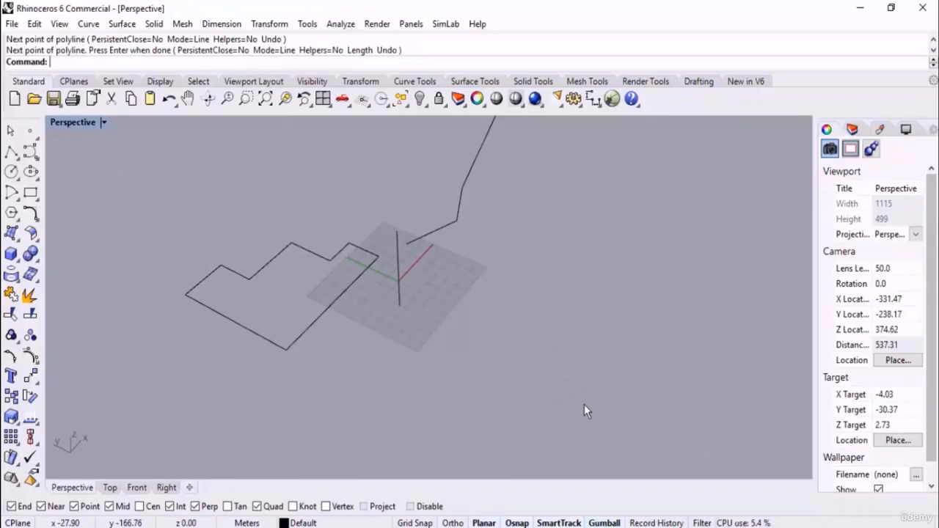
Select all four curves in the Perspective view and delete them
scroll(455, 331, "down", 5)
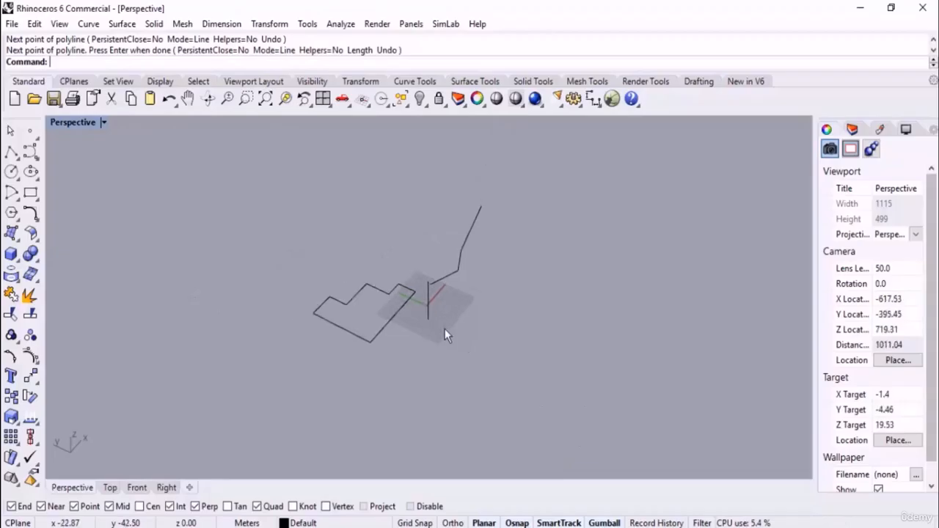
left_click_drag(523, 181, 306, 385)
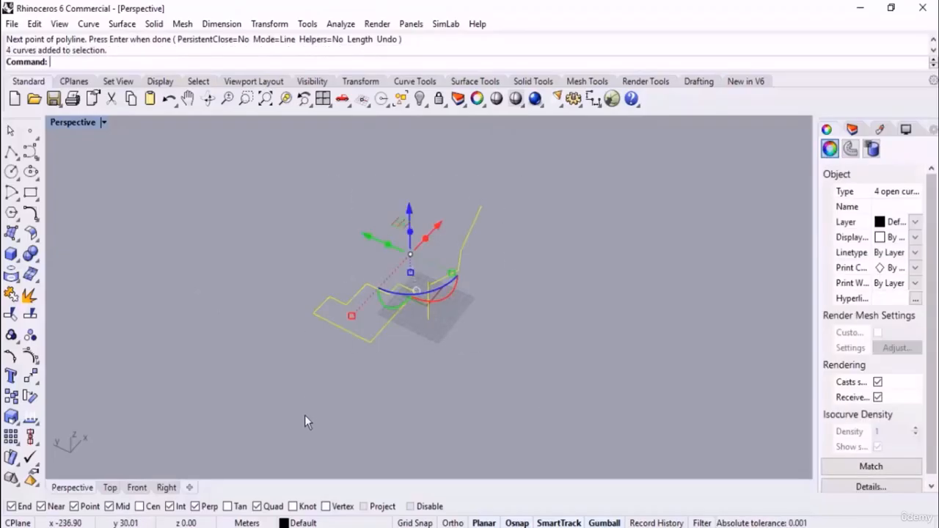
key("Delete")
Switch to the Top view and frame the empty grid
scroll(424, 278, "up", 5)
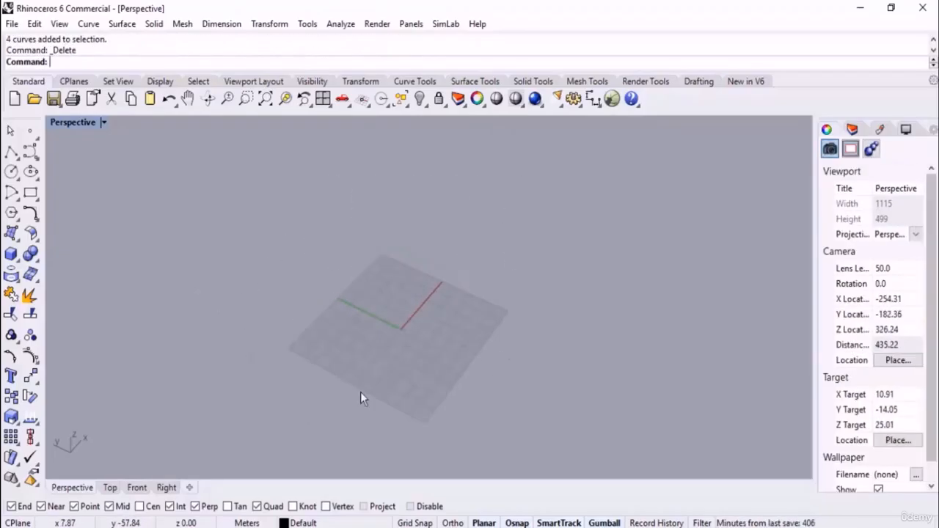
left_click(110, 488)
scroll(192, 437, "down", 5)
scroll(320, 320, "up", 8)
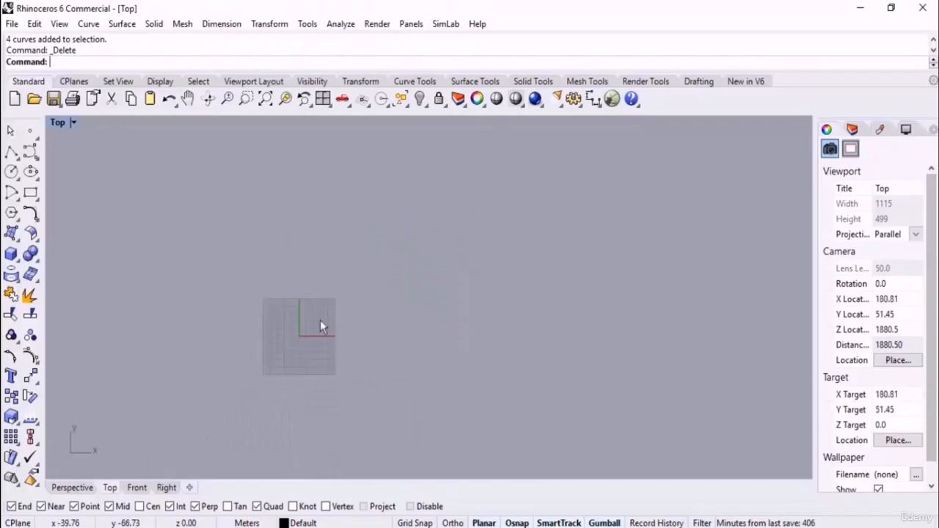
scroll(258, 353, "up", 2)
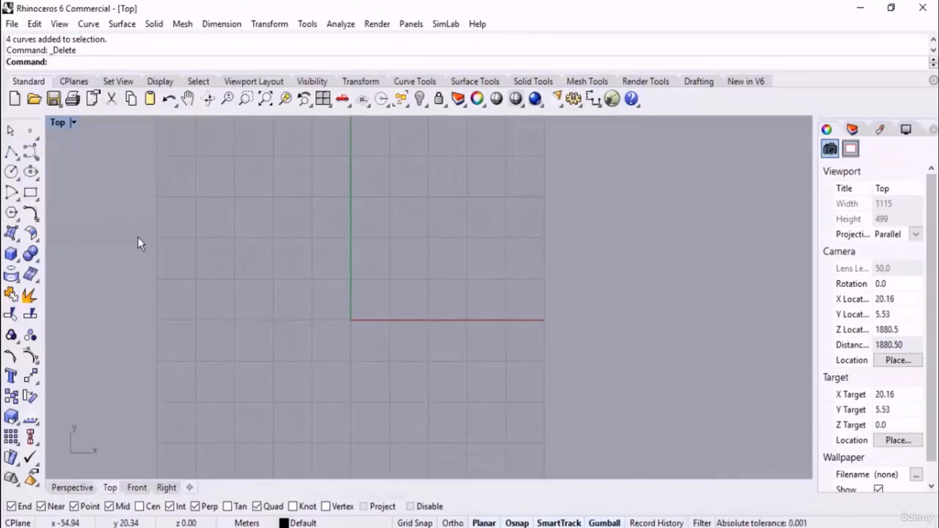
Detach the Lines tool set as a floating palette beside the grid
left_click(15, 157)
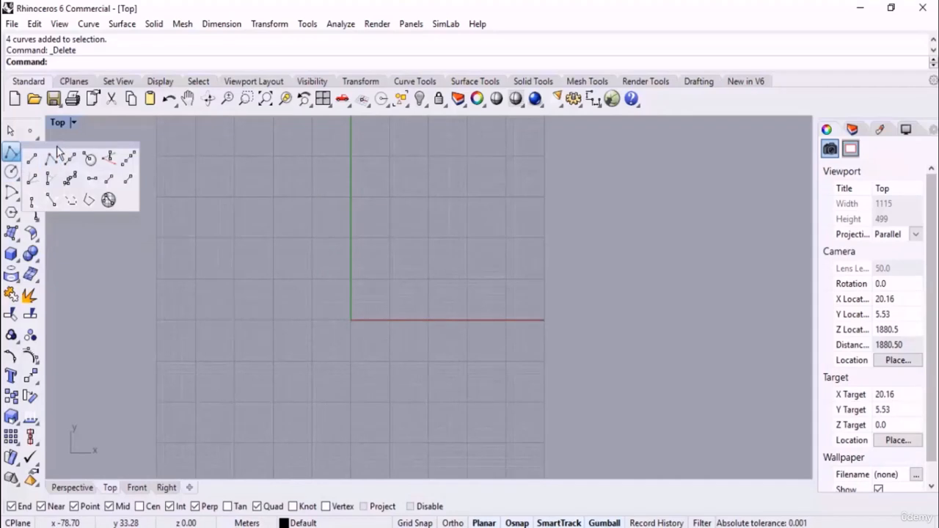
left_click_drag(59, 148, 702, 132)
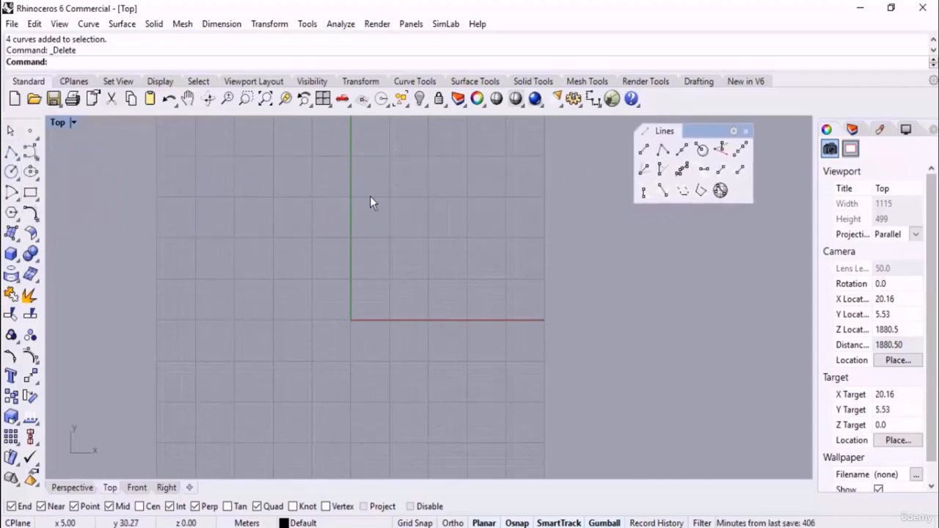
left_click(18, 157)
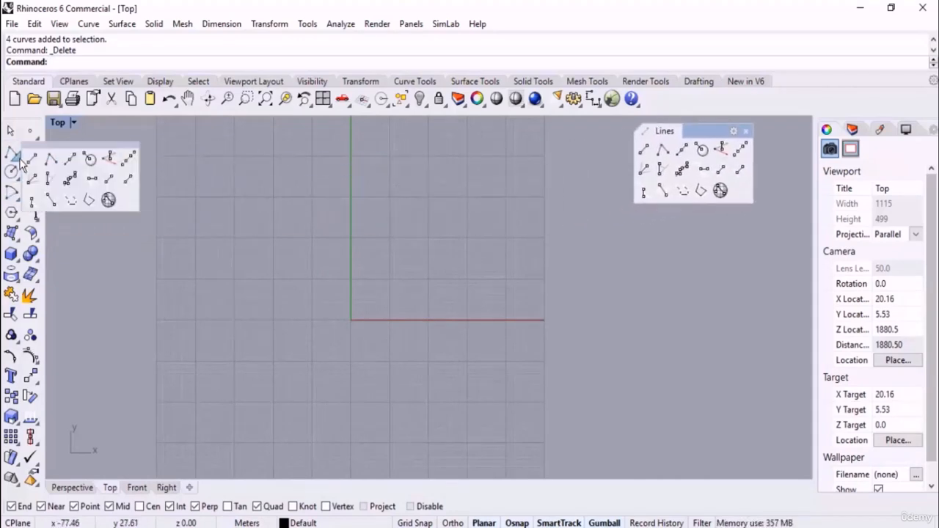
left_click_drag(59, 148, 632, 126)
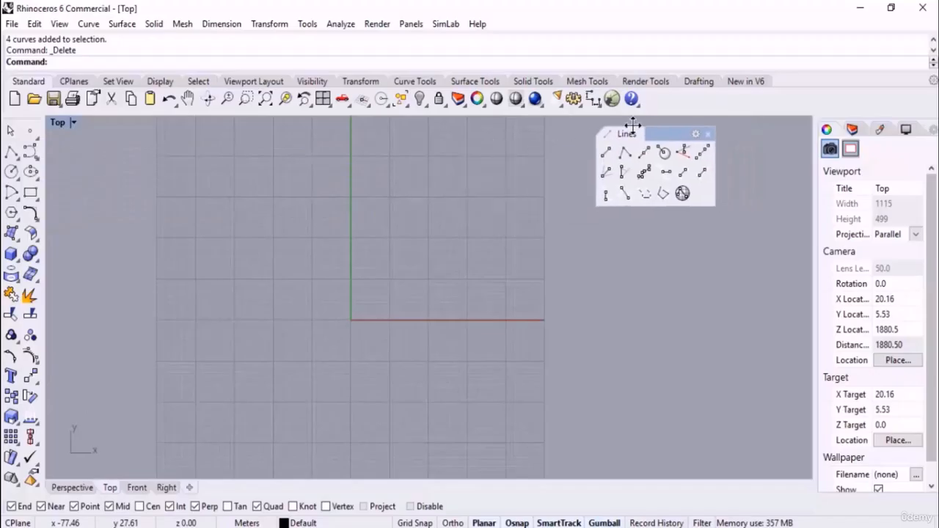
right_click_drag(443, 219, 456, 243)
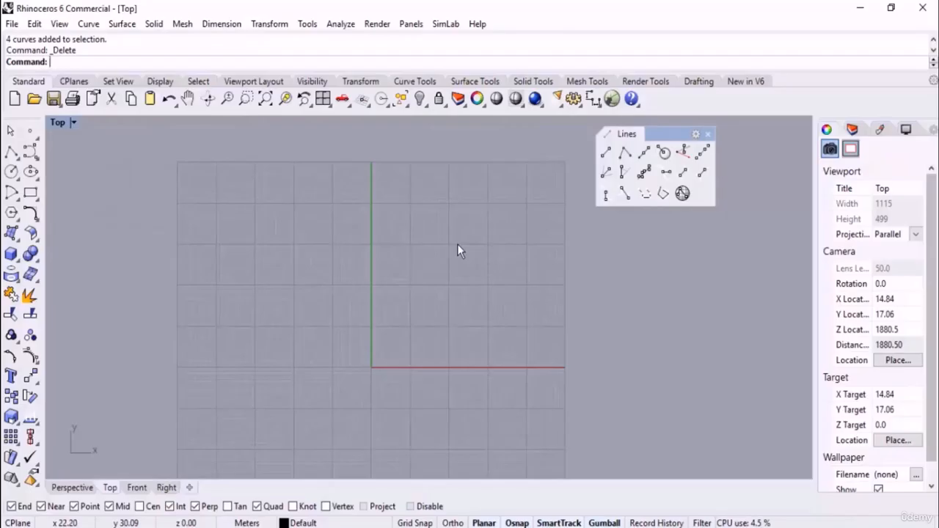
Draw a single nearly horizontal line near the grid's upper edge, to the left of the Y axis
left_click(606, 154)
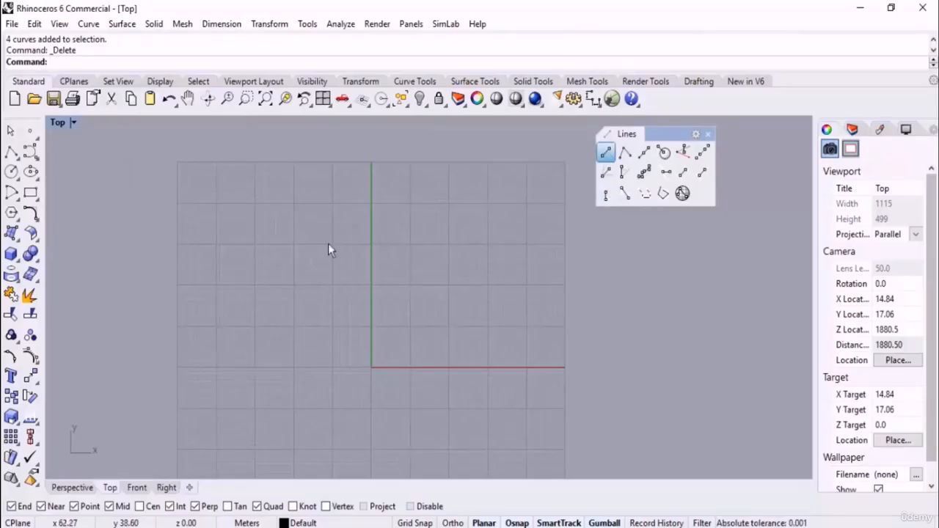
left_click(240, 192)
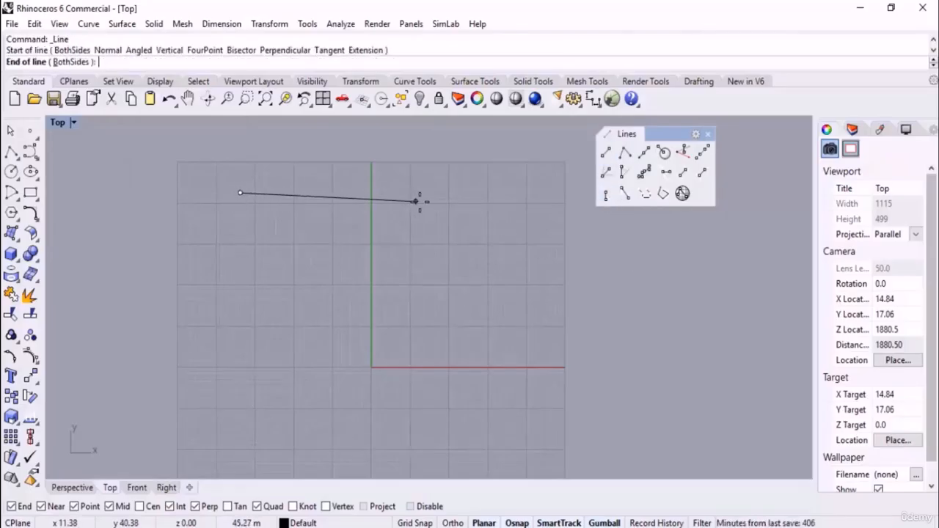
left_click(352, 189)
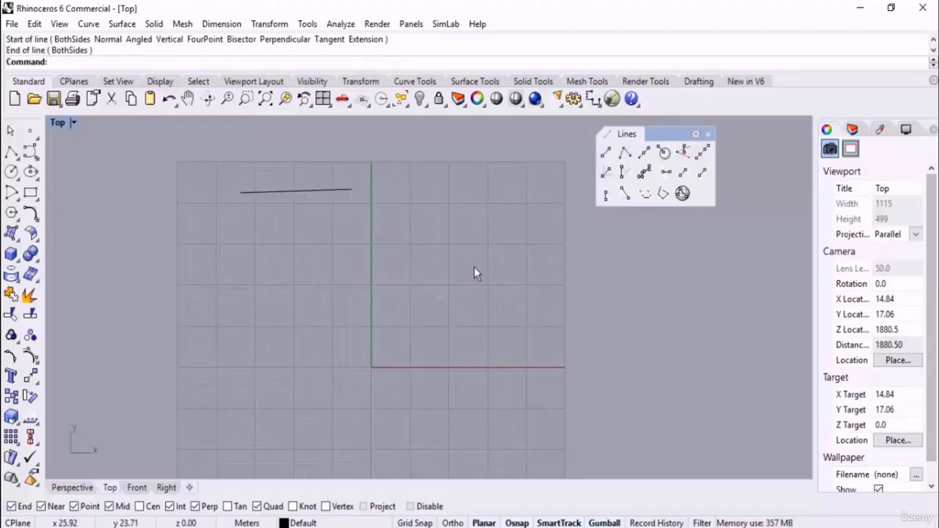
Draw an open twelve-point zigzag polyline across the grid below the single line, and delete the finished polyline
left_click(624, 154)
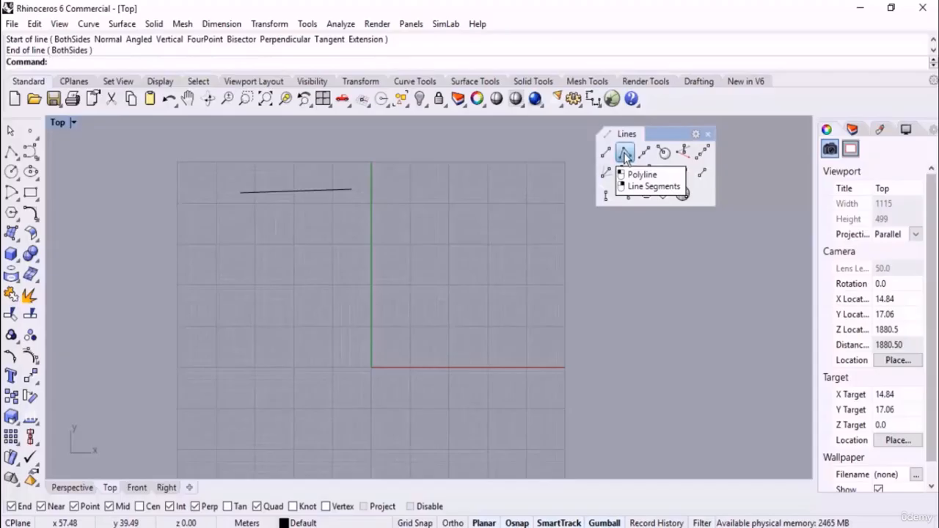
left_click(228, 254)
left_click(313, 234)
left_click(359, 268)
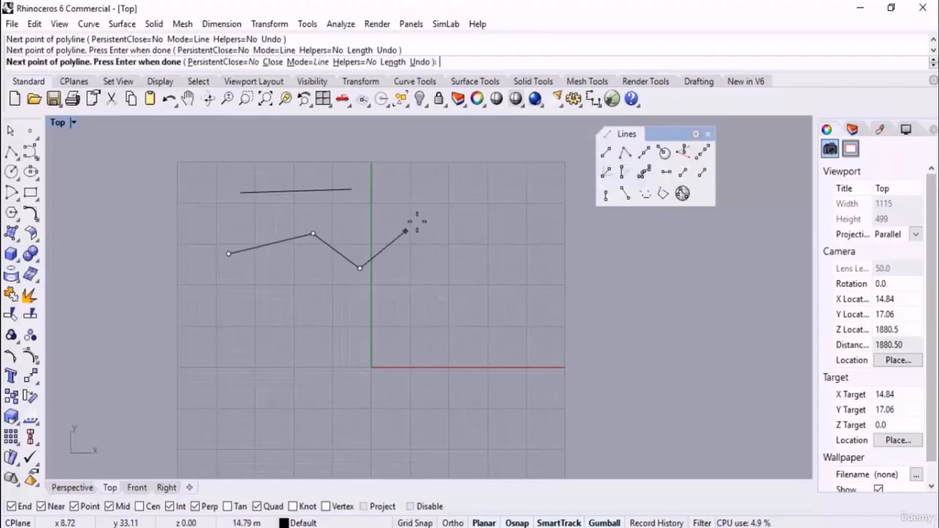
left_click(420, 217)
left_click(502, 256)
left_click(458, 319)
left_click(508, 367)
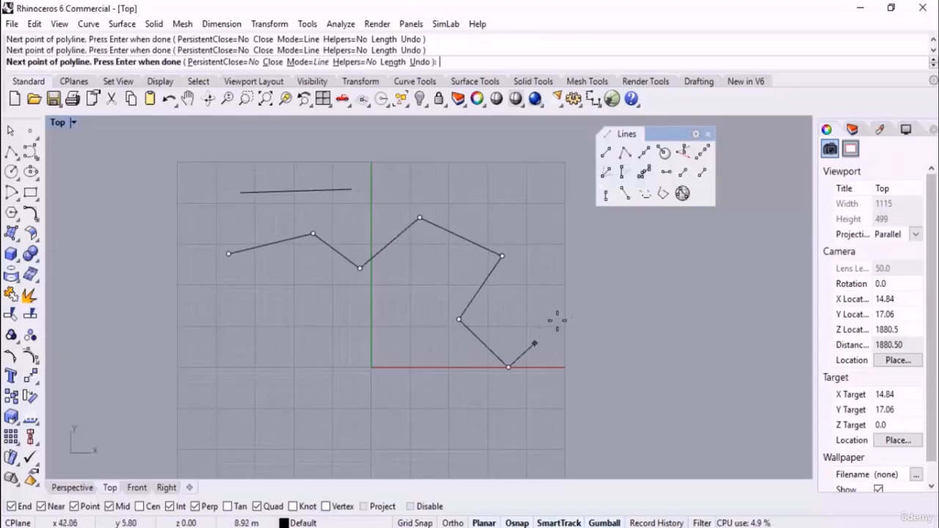
left_click(617, 366)
left_click(525, 438)
left_click(369, 323)
left_click(249, 357)
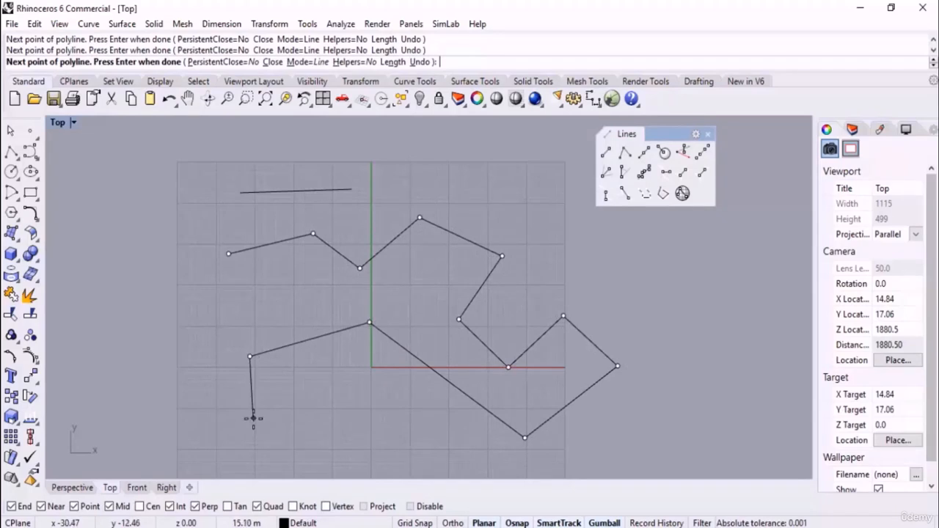
key("Return")
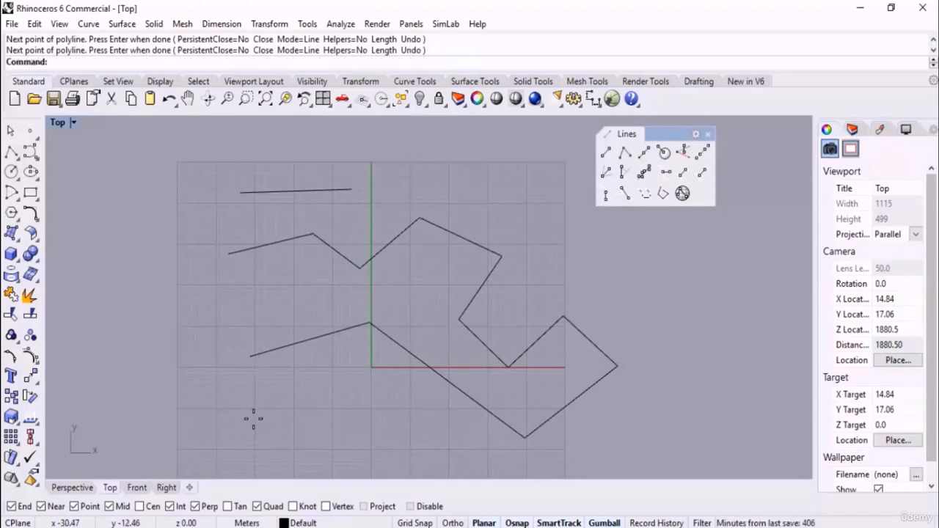
left_click(471, 300)
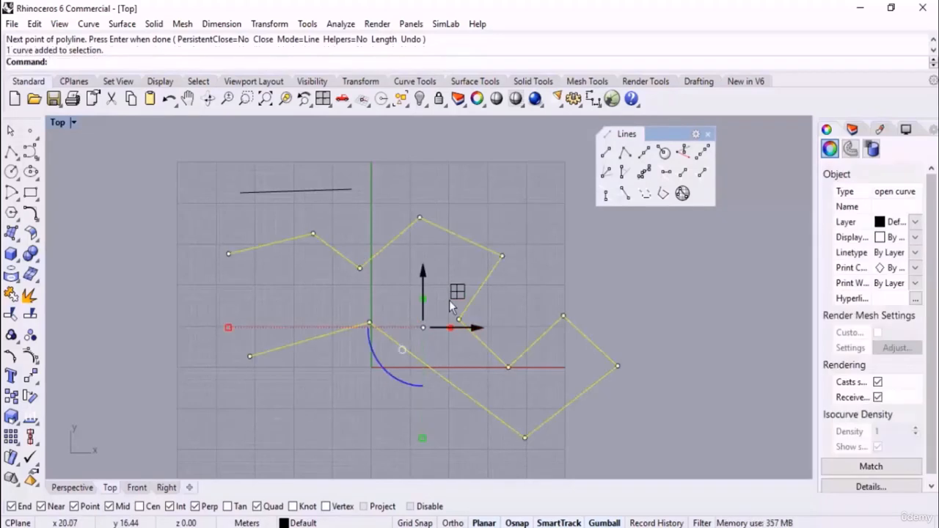
key("Delete")
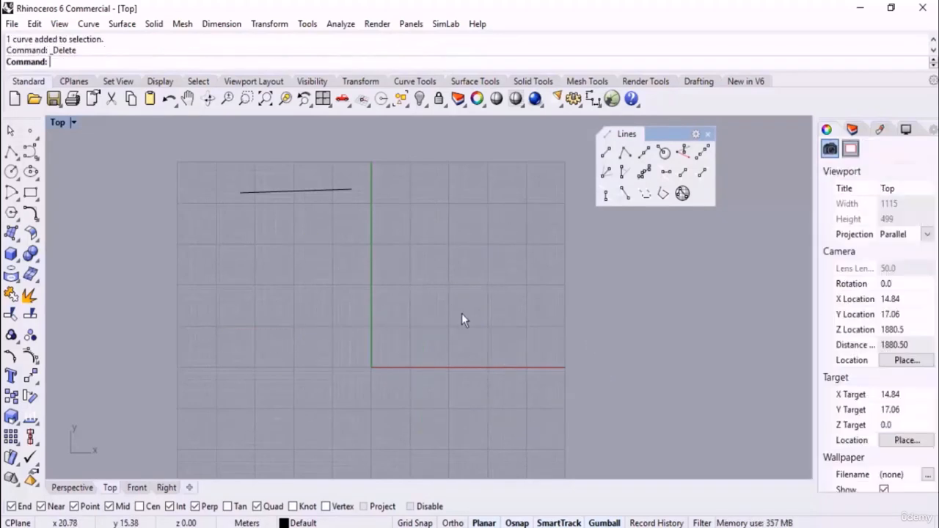
left_click(620, 154)
left_click(209, 268)
left_click(263, 240)
left_click(316, 278)
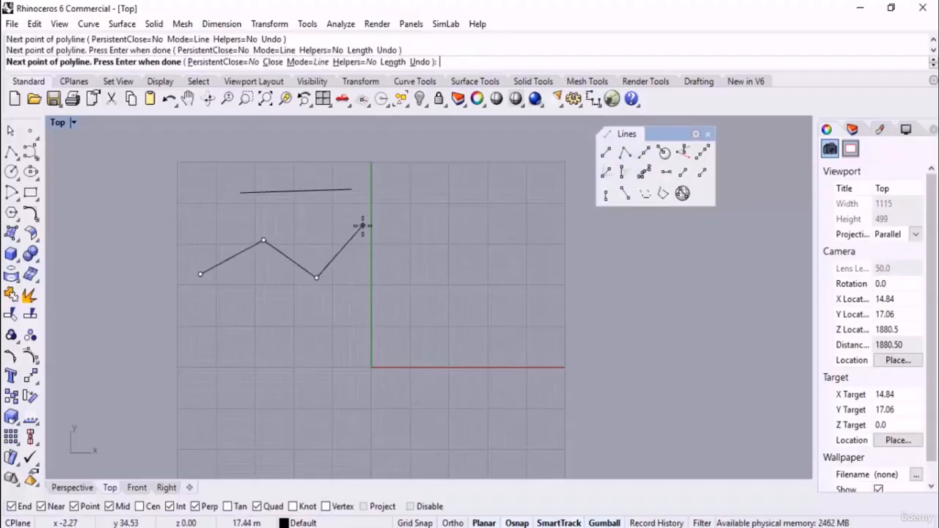
left_click(363, 225)
left_click(408, 266)
left_click(487, 193)
left_click(584, 267)
left_click(575, 393)
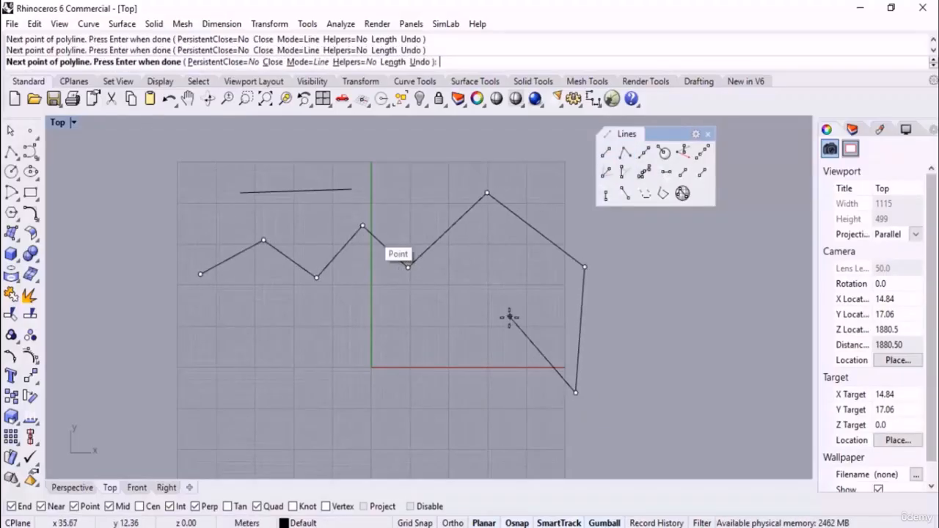
left_click(510, 317)
left_click(443, 404)
left_click(353, 335)
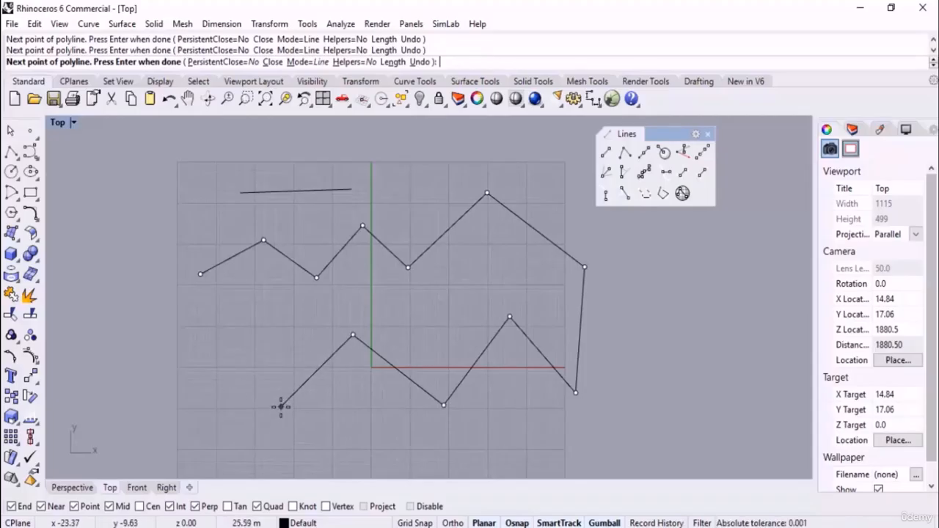
key("Escape")
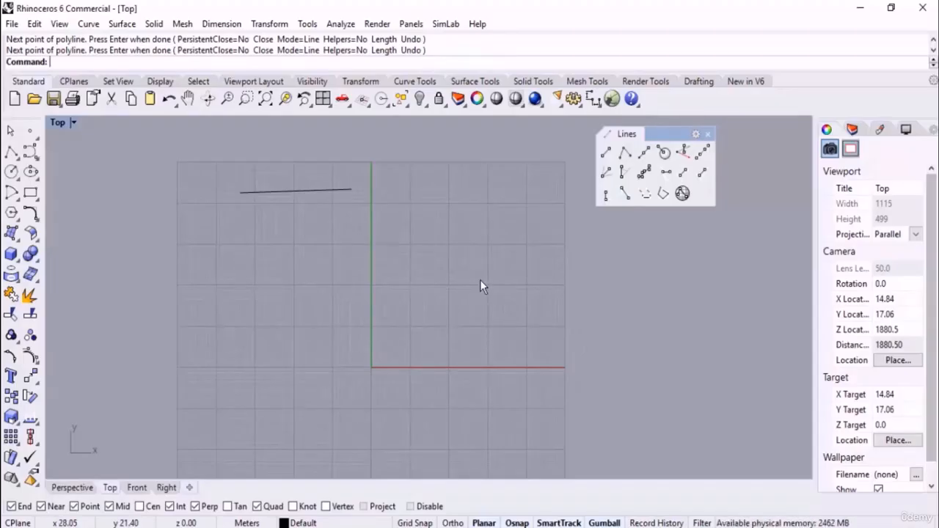
Start a polyline below the single line with six points in orthogonal segments, forming steps that descend to the right
left_click(624, 152)
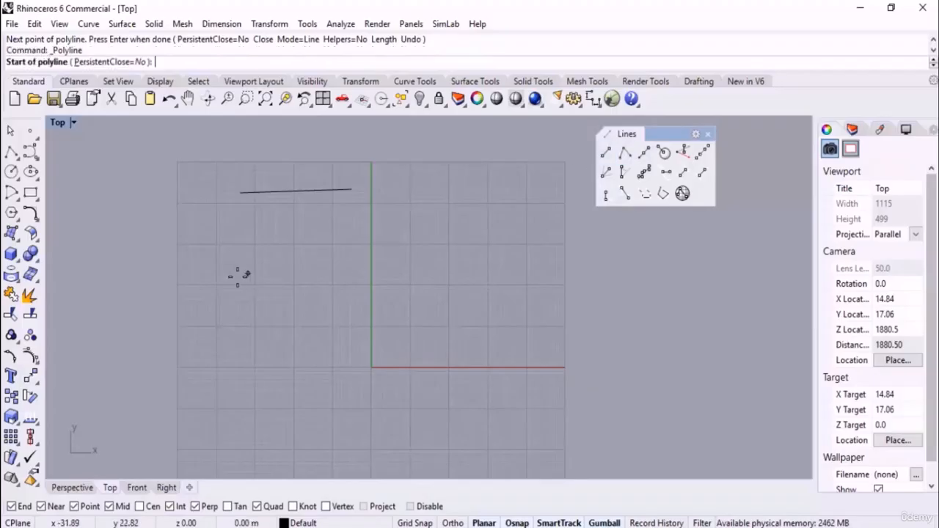
left_click(208, 266)
left_click(333, 267)
left_click(334, 328)
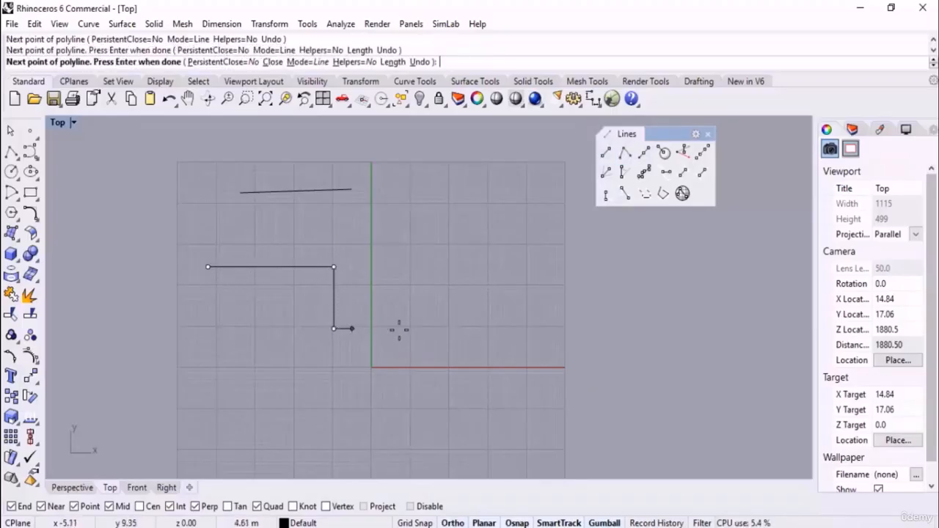
left_click(424, 328)
left_click(423, 379)
right_click_drag(555, 369, 434, 281)
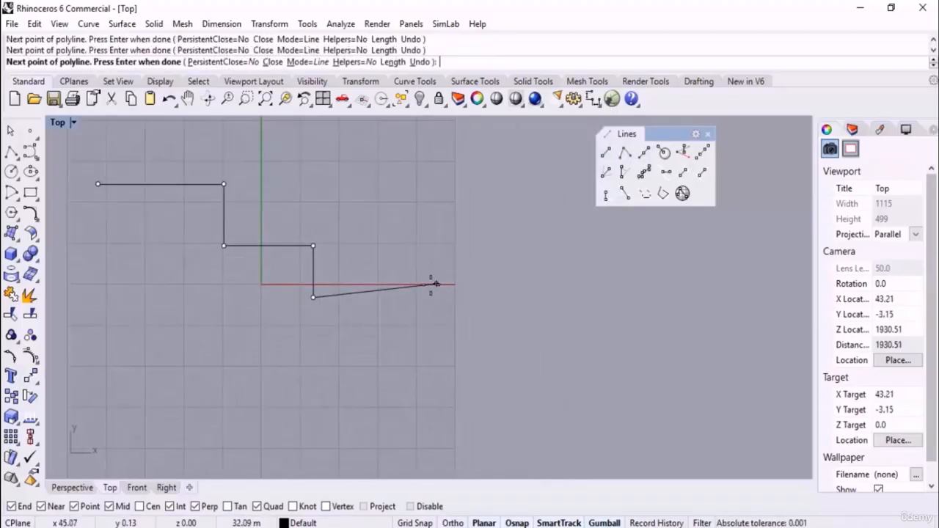
left_click(420, 298)
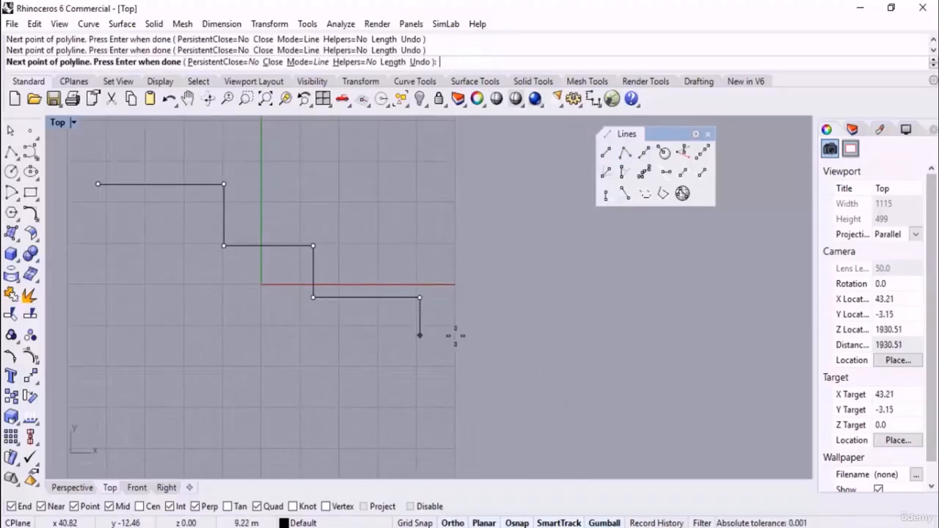
Add a slanted segment without Ortho from the stepped polyline's last point to beyond the grid, and undo that point
key("F8")
left_click(604, 334)
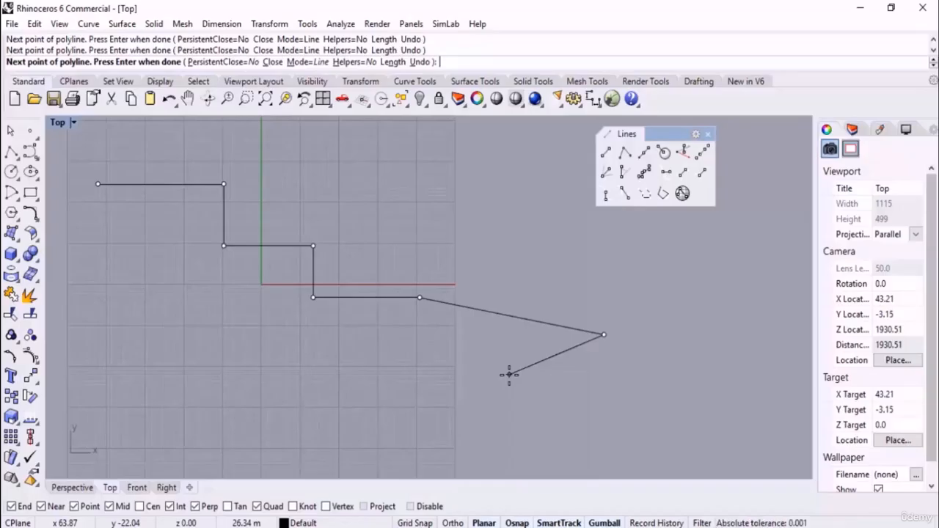
key("Return")
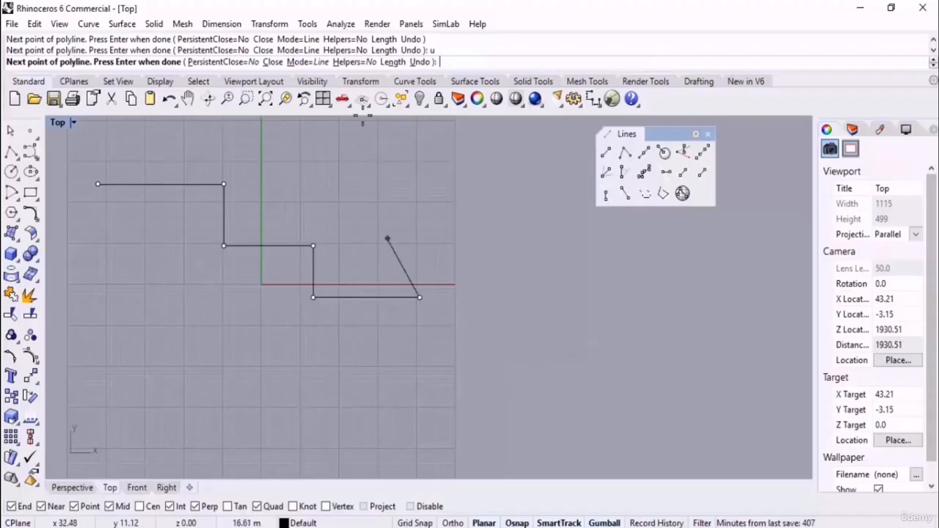
left_click(420, 63)
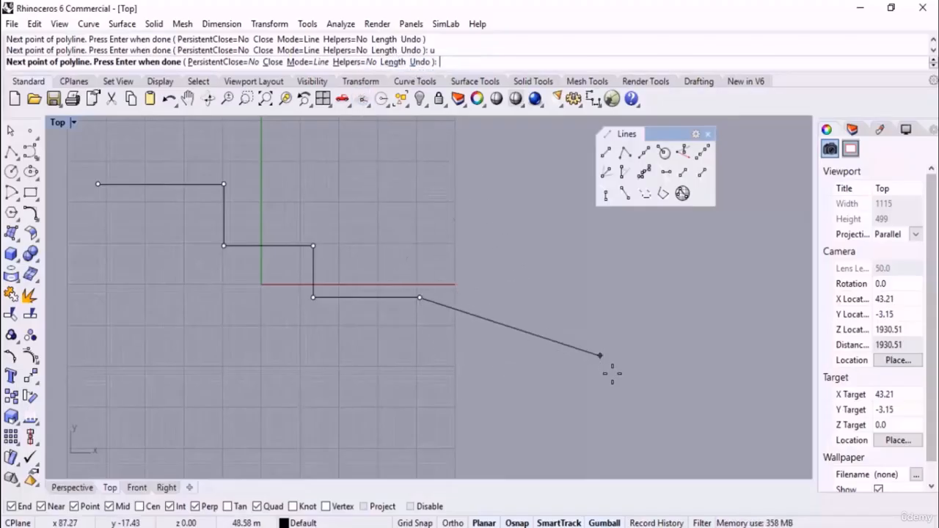
Undo the stepped polyline's last placed points one after another, back to its third point
key("Return")
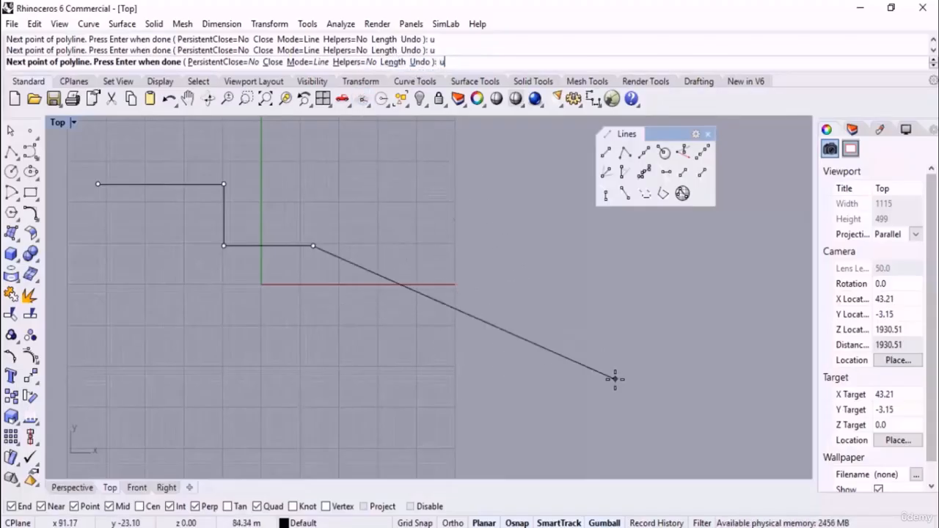
type("u")
key("Return")
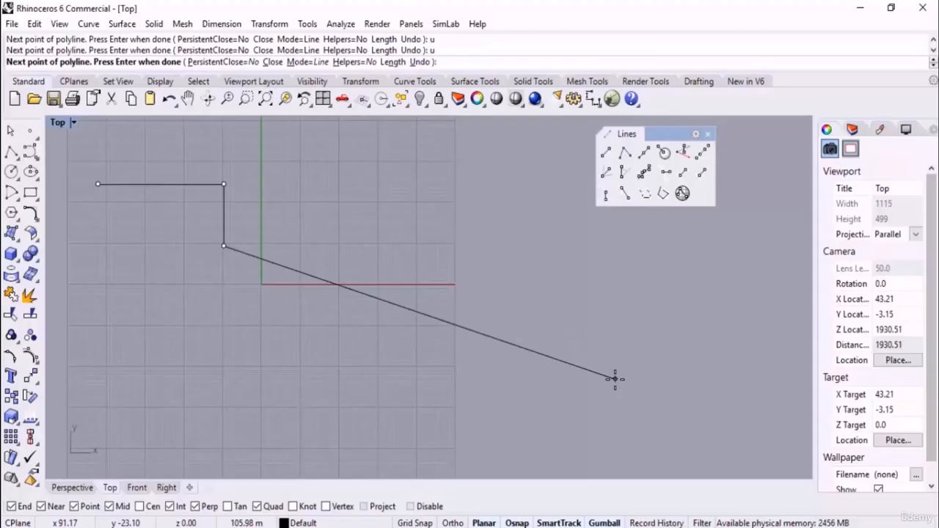
With Ortho on, add five points in larger descending steps to beyond the grid, and finish the polyline
key("F8")
left_click(370, 246)
left_click(370, 332)
left_click(511, 331)
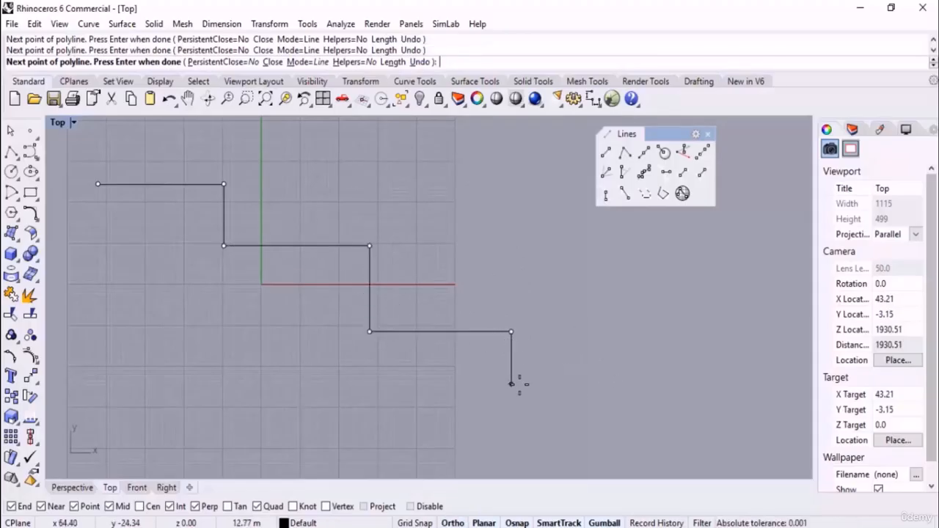
left_click(511, 383)
left_click(629, 382)
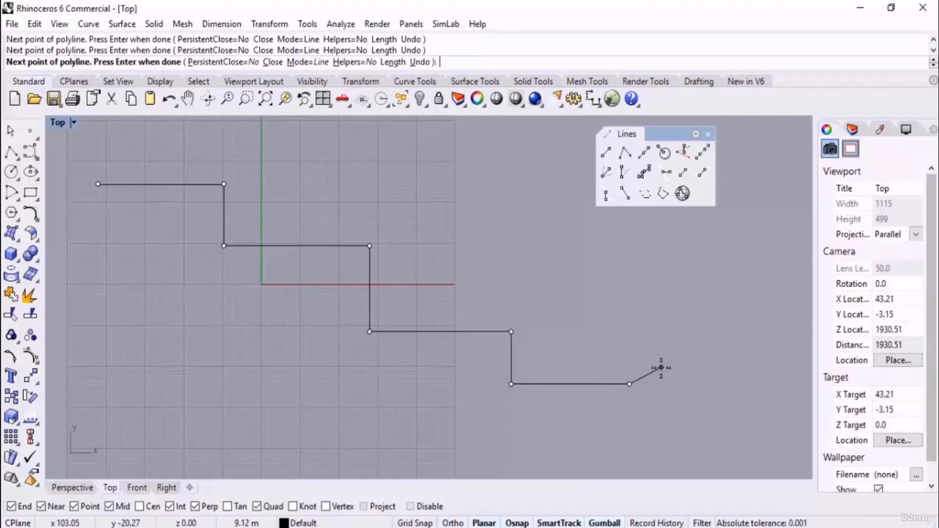
key("Return")
Select the finished stepped polyline and explode it into separate segments
scroll(491, 308, "down", 2)
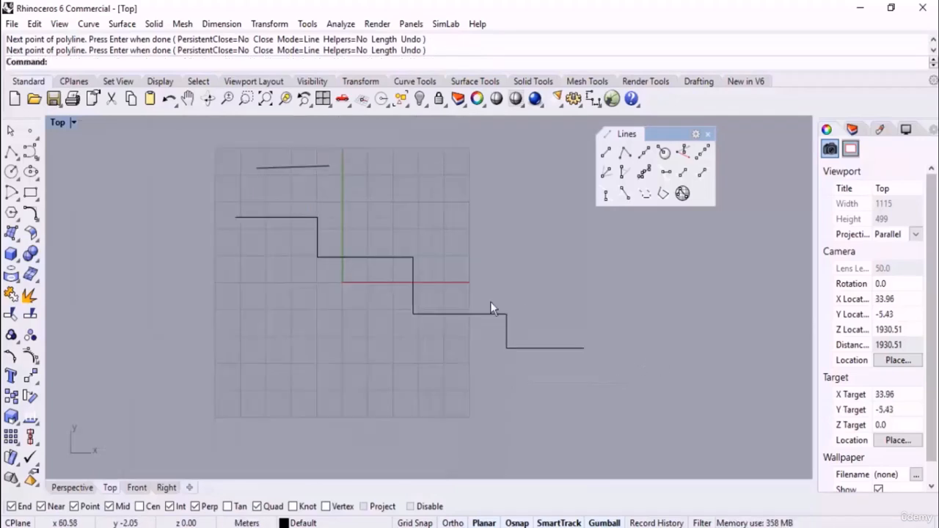
right_click_drag(490, 301, 427, 298)
scroll(334, 235, "up", 2)
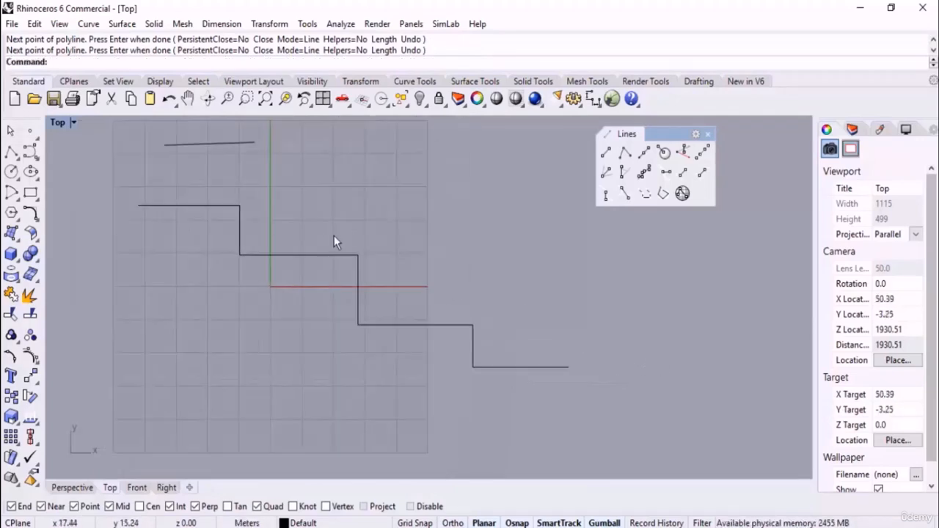
right_click_drag(333, 236, 370, 253)
left_click_drag(314, 292, 311, 326)
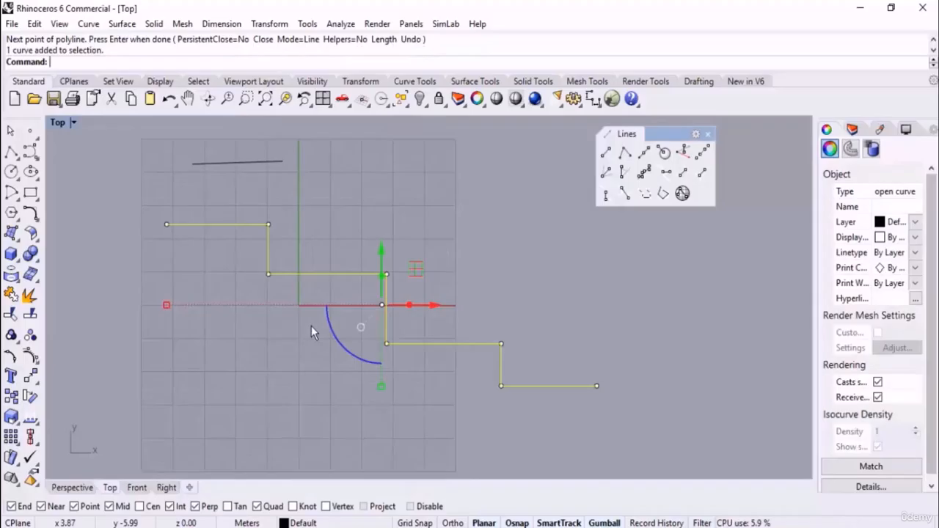
left_click(31, 297)
Select the exploded segments one by one to check that each is a separate curve
left_click(296, 372)
left_click(352, 274)
left_click(427, 313)
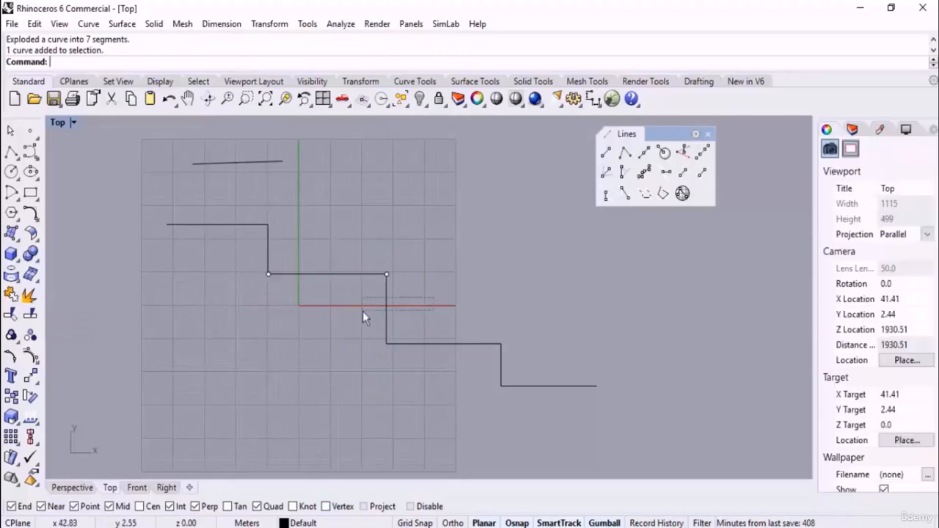
left_click(386, 312)
left_click(471, 323)
left_click(465, 343)
left_click(529, 359)
left_click(501, 365)
left_click(576, 302)
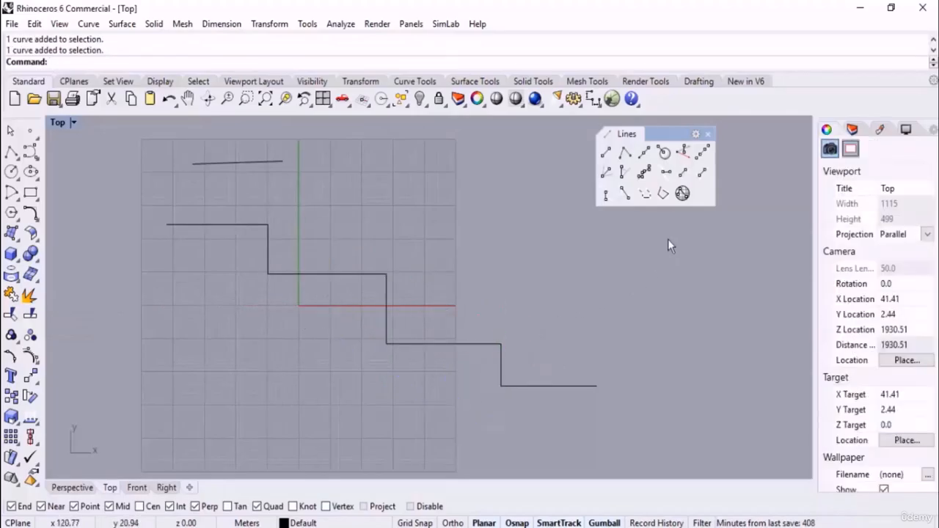
Join all segments of the stepped polyline into one curve, and check the result by selecting it
left_click_drag(671, 236, 190, 420)
left_click_drag(646, 228, 148, 420)
left_click_drag(573, 185, 214, 436)
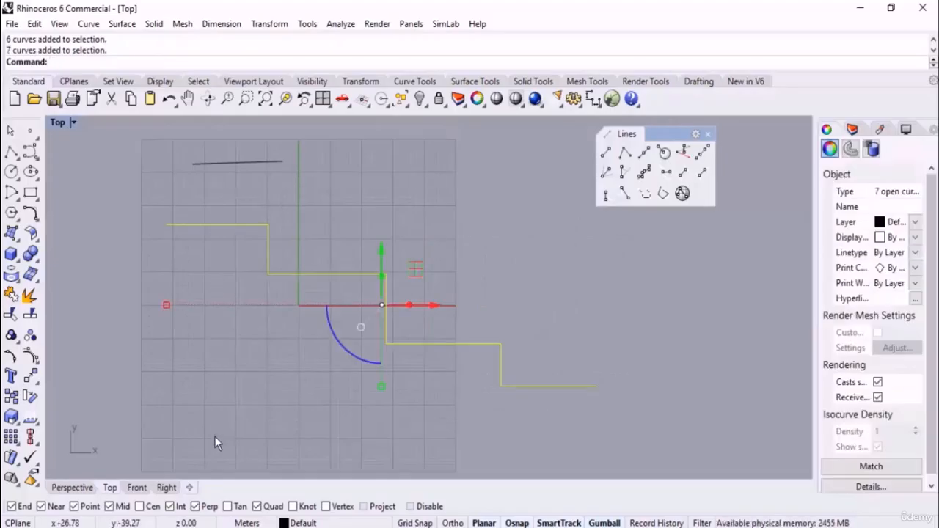
left_click(10, 297)
left_click(345, 198)
left_click(346, 273)
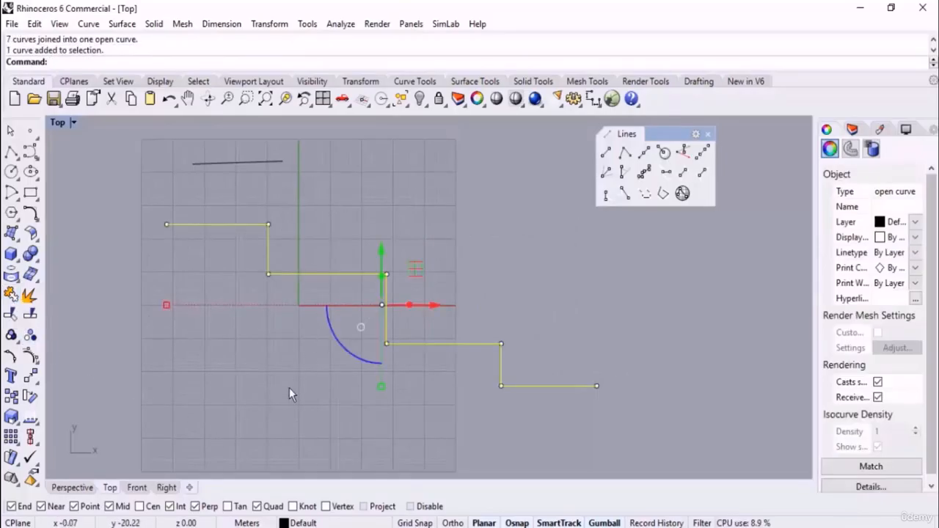
left_click(273, 410)
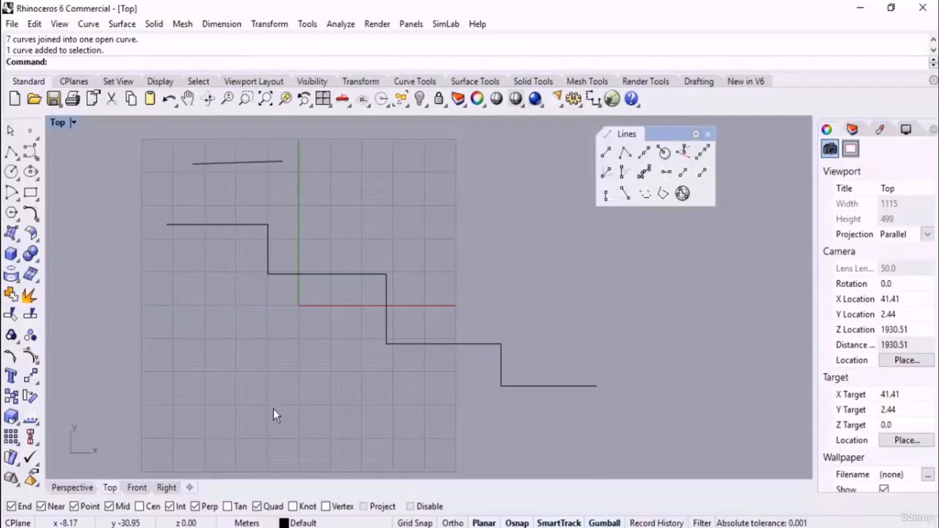
Draw a horizontal BothSides line centred on the midpoint of the polyline's vertical segment that crosses the X axis
scroll(272, 240, "down", 3)
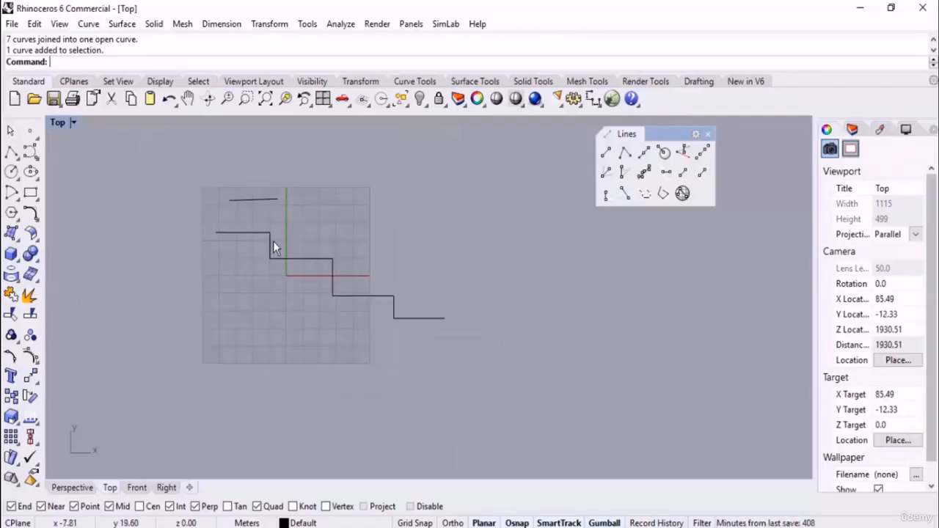
right_click_drag(465, 314, 388, 328)
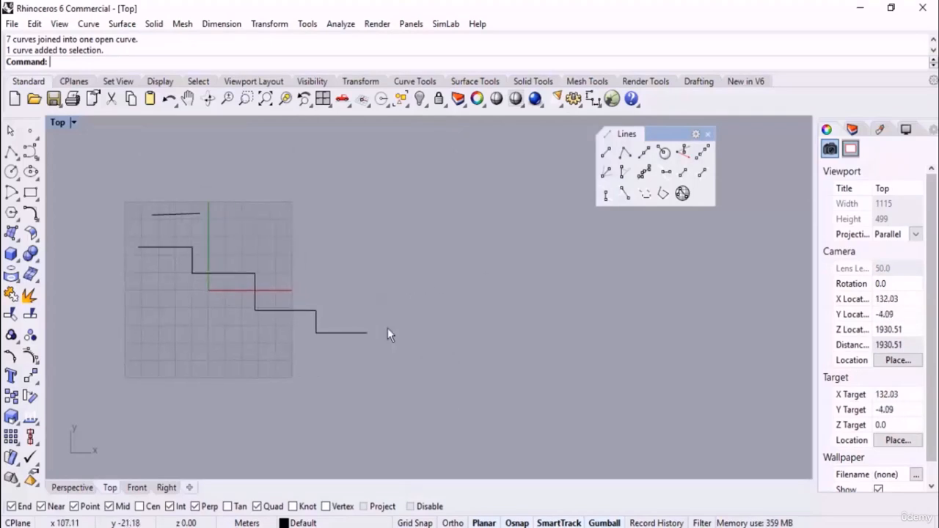
left_click(643, 152)
scroll(293, 294, "up", 5)
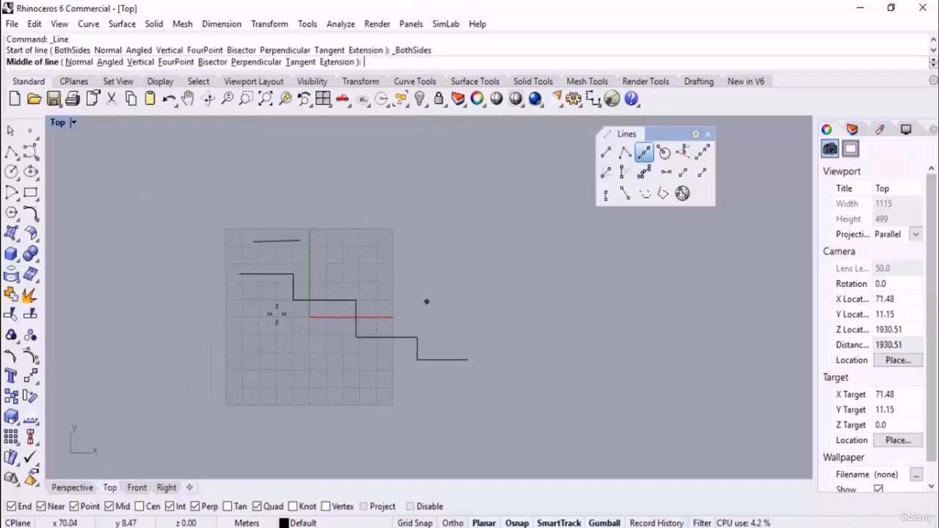
right_click_drag(524, 373, 393, 285)
scroll(373, 297, "up", 6)
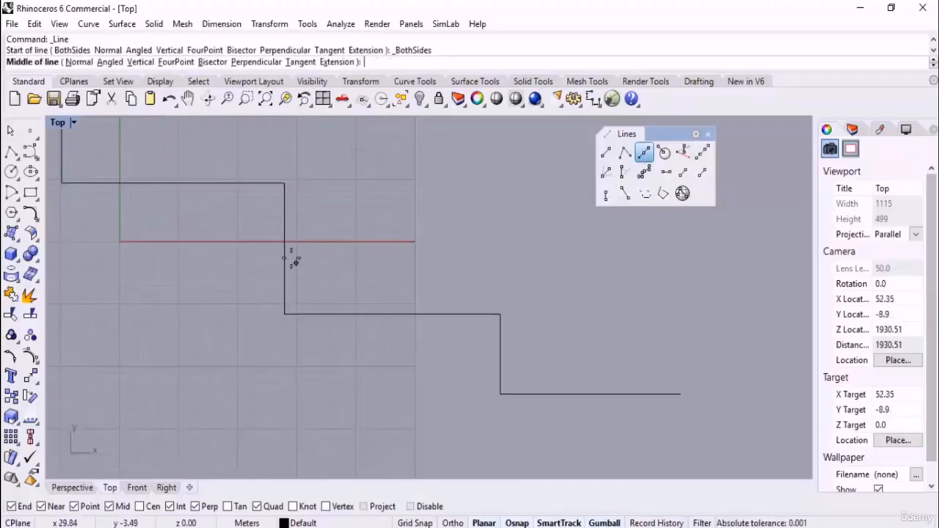
left_click(285, 250)
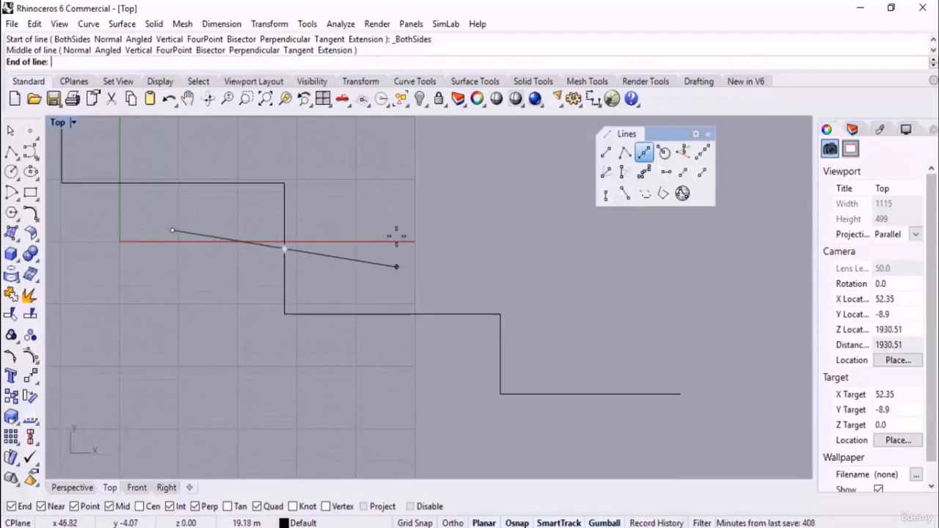
left_click(439, 249, "shift")
Draw a BothSides line centred on the midpoint of the polyline's last horizontal segment, at 45 degrees with a half-length of 15
right_click_drag(564, 341, 401, 275)
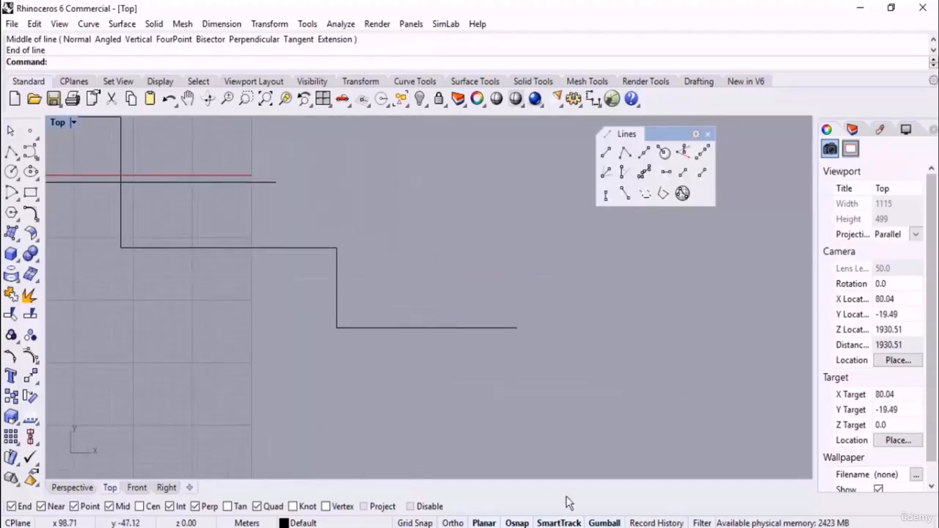
left_click(644, 152)
right_click_drag(476, 316, 465, 266)
left_click(414, 276)
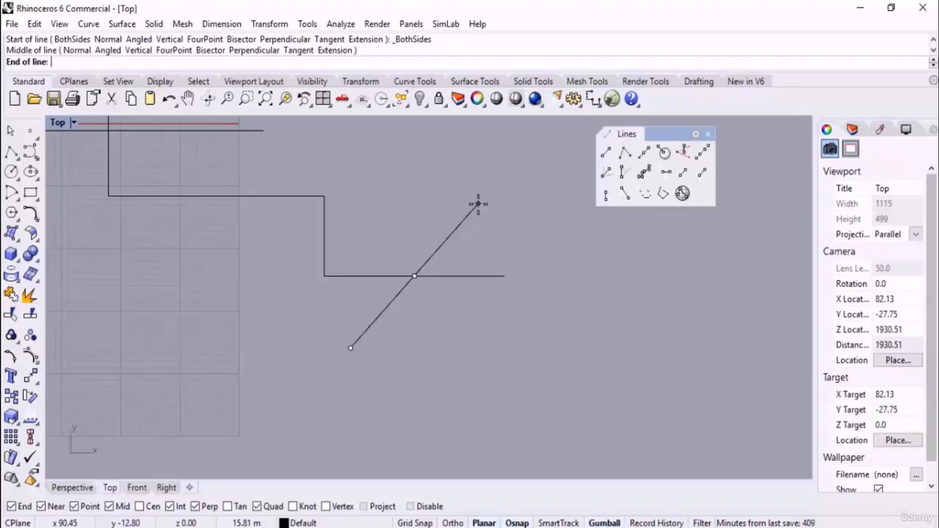
key("F8")
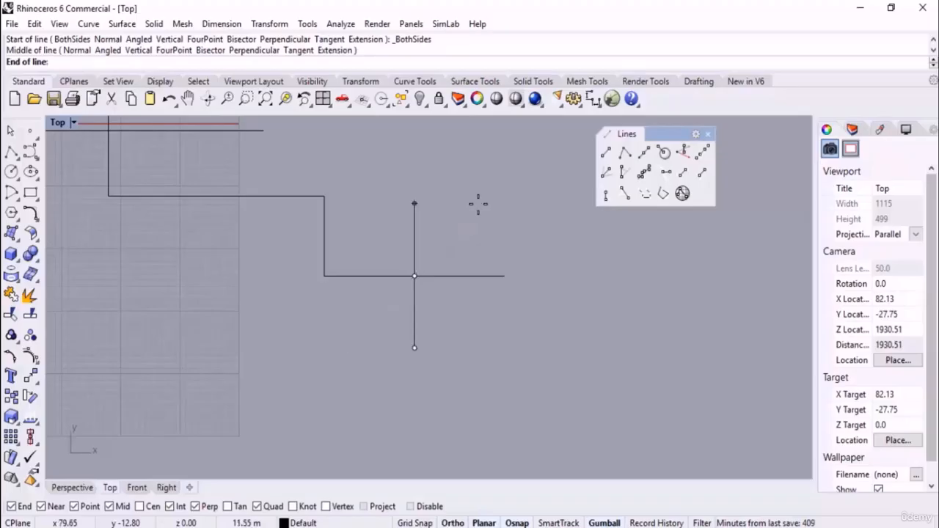
type("<45")
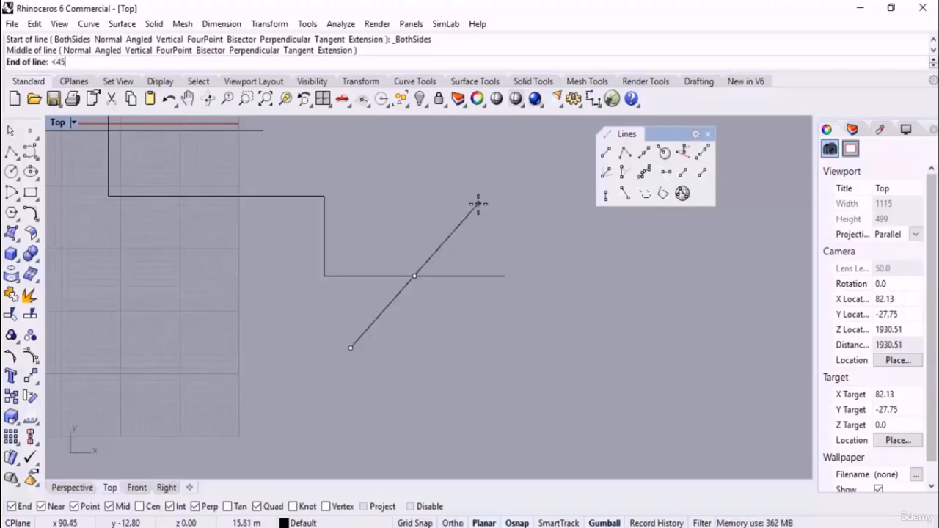
key("Return")
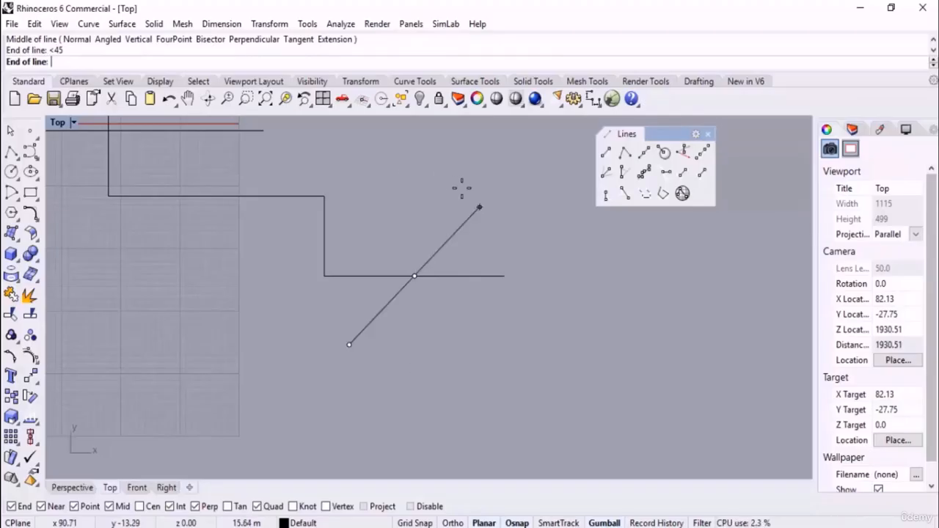
type("15")
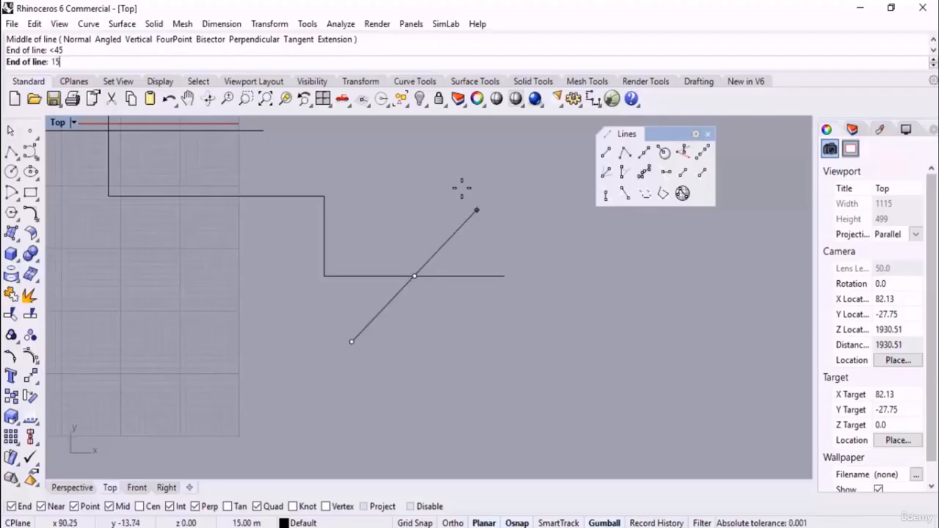
key("Return")
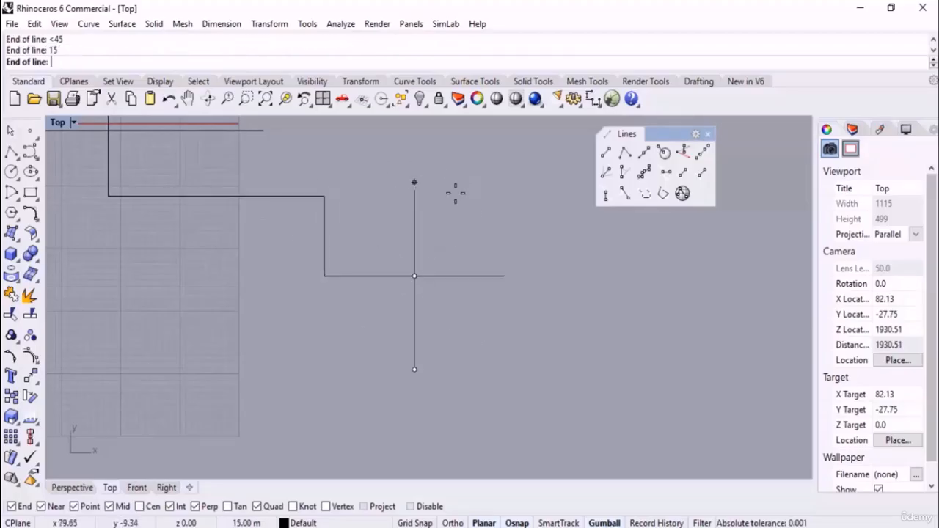
left_click(477, 209)
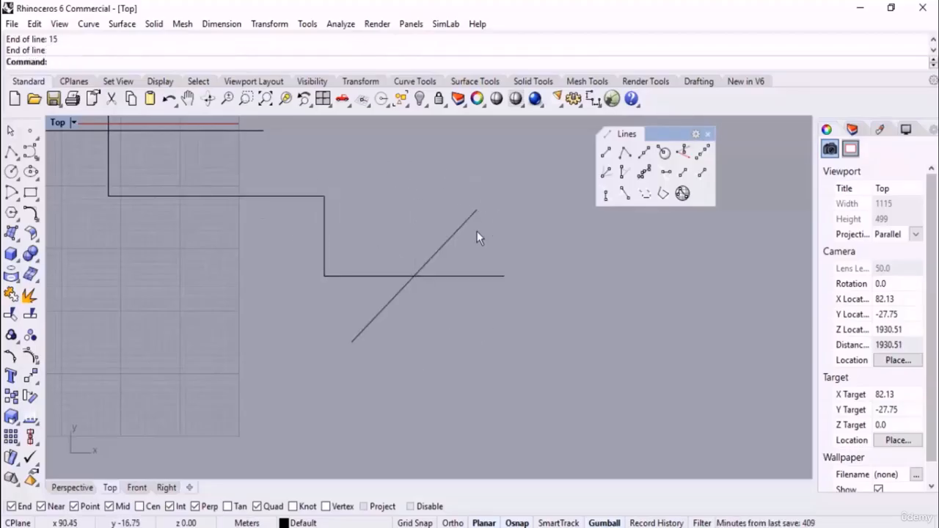
Examine the drawn lines and the stepped polyline from several angles in the Perspective view
scroll(477, 233, "up", 2)
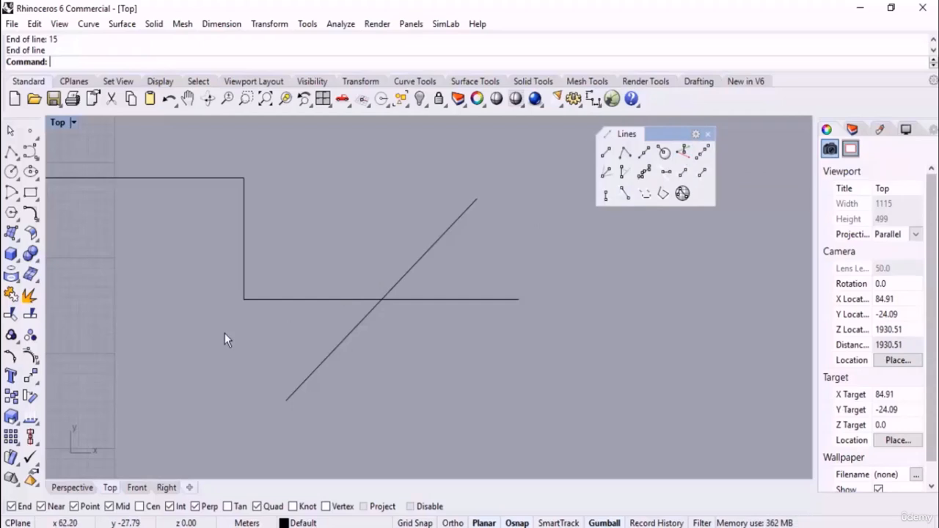
left_click(72, 487)
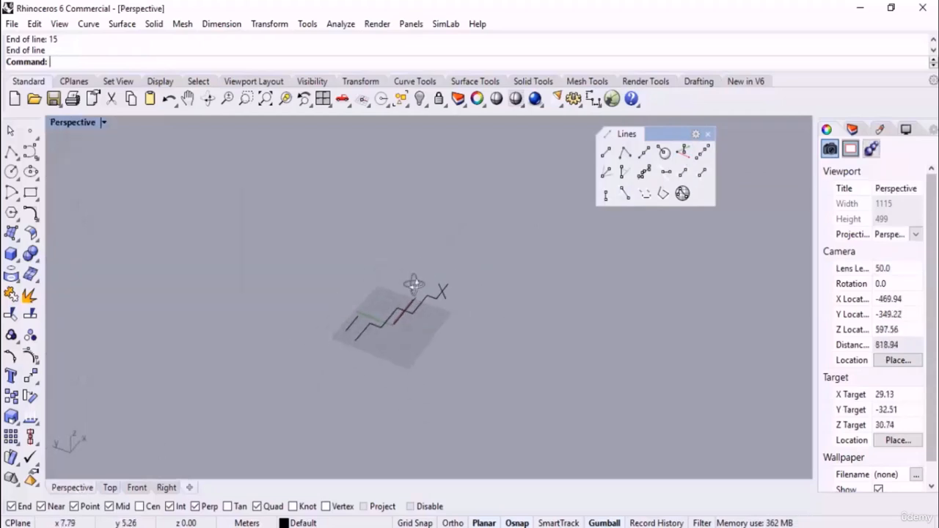
right_click_drag(414, 284, 452, 240)
scroll(422, 340, "up", 8)
right_click_drag(476, 335, 567, 346)
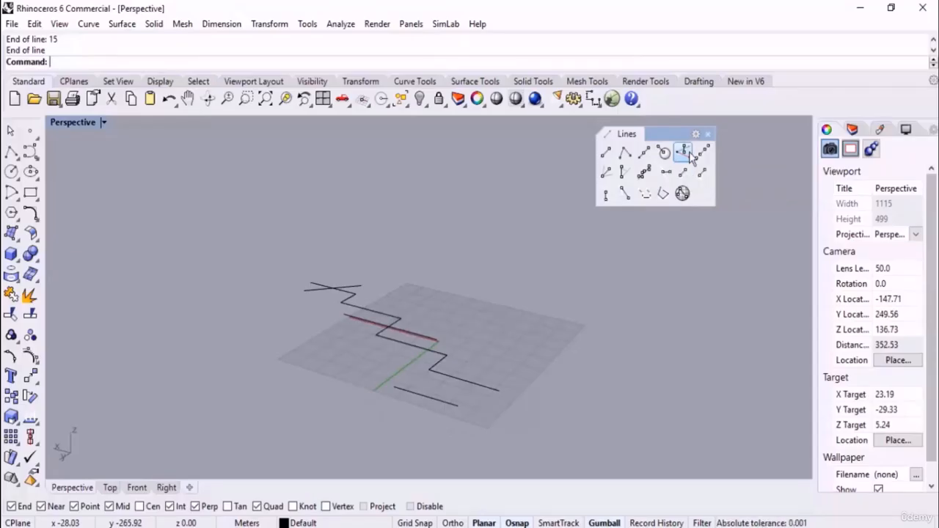
right_click_drag(562, 336, 637, 381)
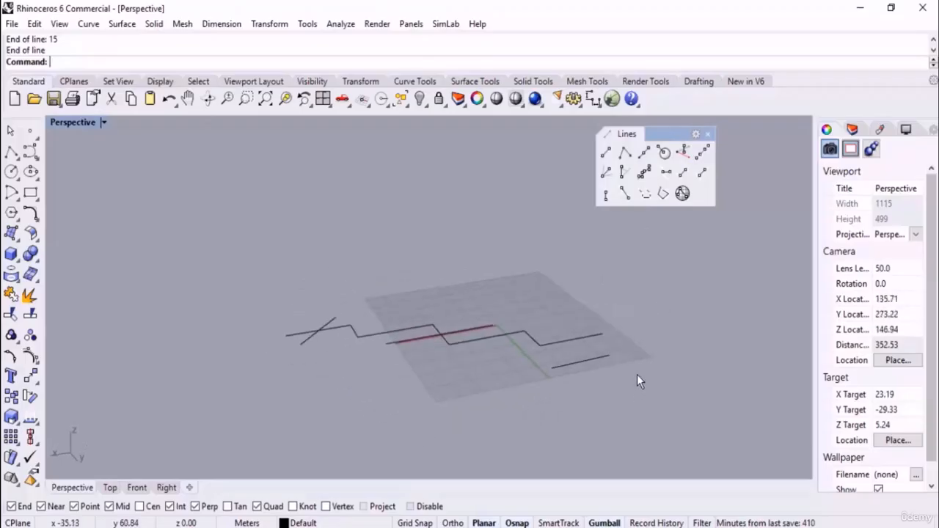
scroll(670, 312, "up", 3)
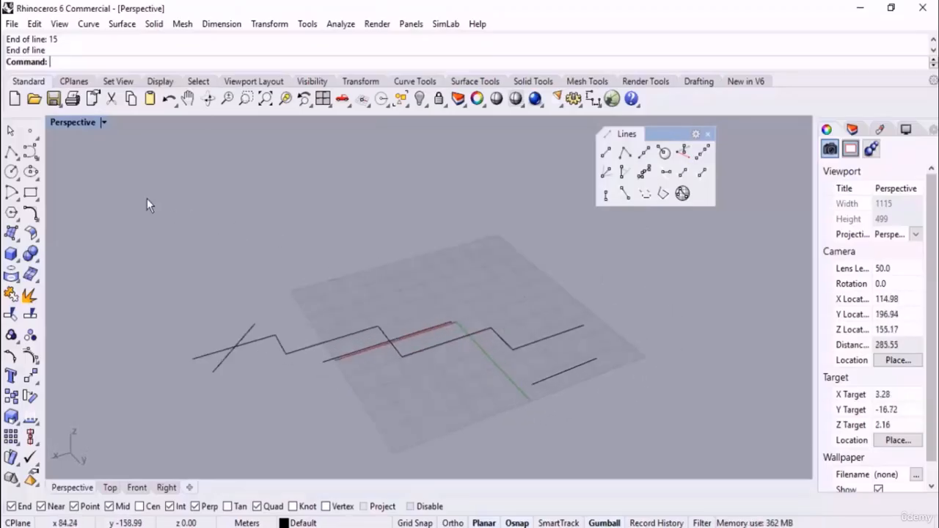
scroll(316, 242, "down", 4)
right_click_drag(339, 288, 304, 285)
right_click_drag(463, 331, 466, 306)
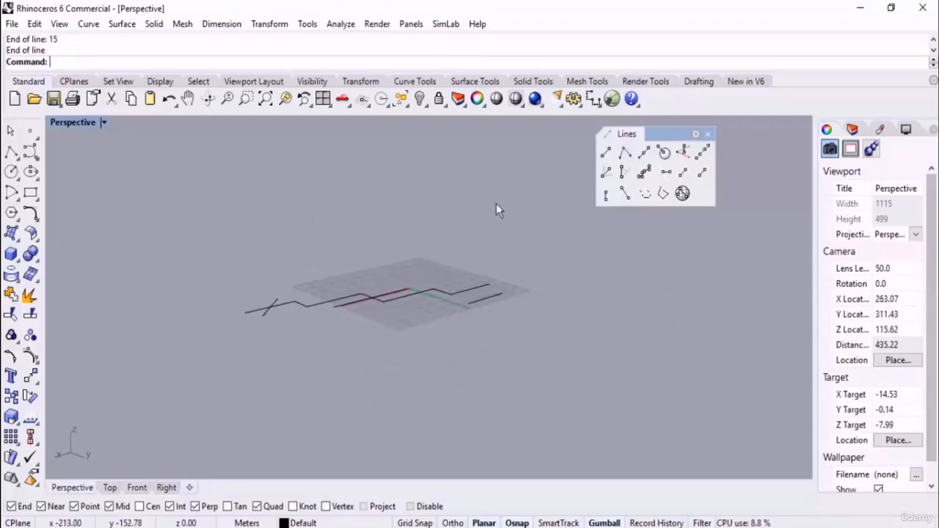
Draw a vertical line in the Perspective view, rising from the grid at about x -10, y -22
left_click(683, 153)
right_click_drag(465, 212, 464, 258)
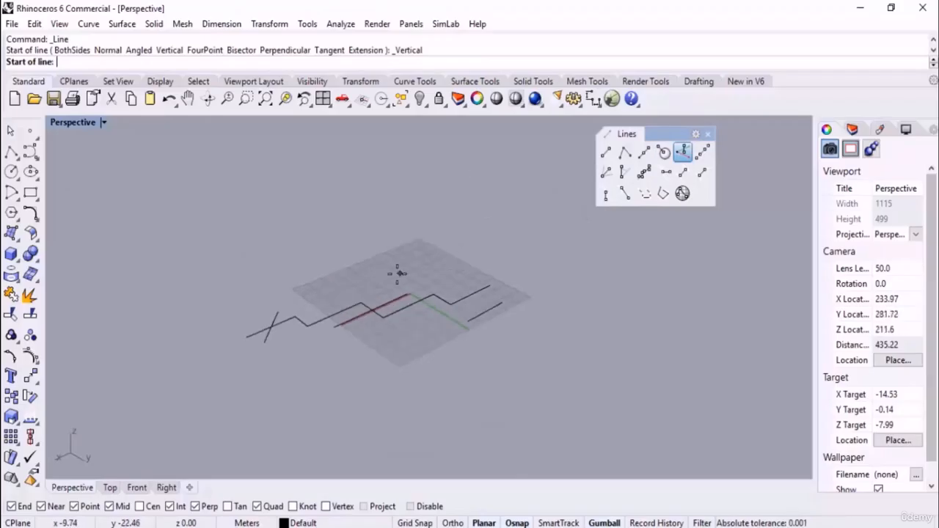
left_click(397, 273)
left_click(415, 154)
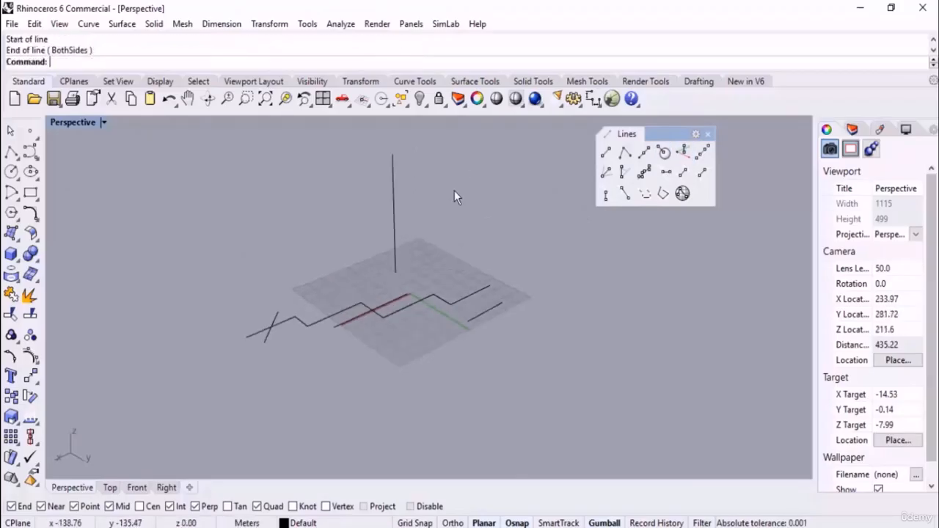
Draw a vertical line 50 m long in the Perspective view, starting on the grid at about x -40, y -1
right_click_drag(560, 238, 505, 360)
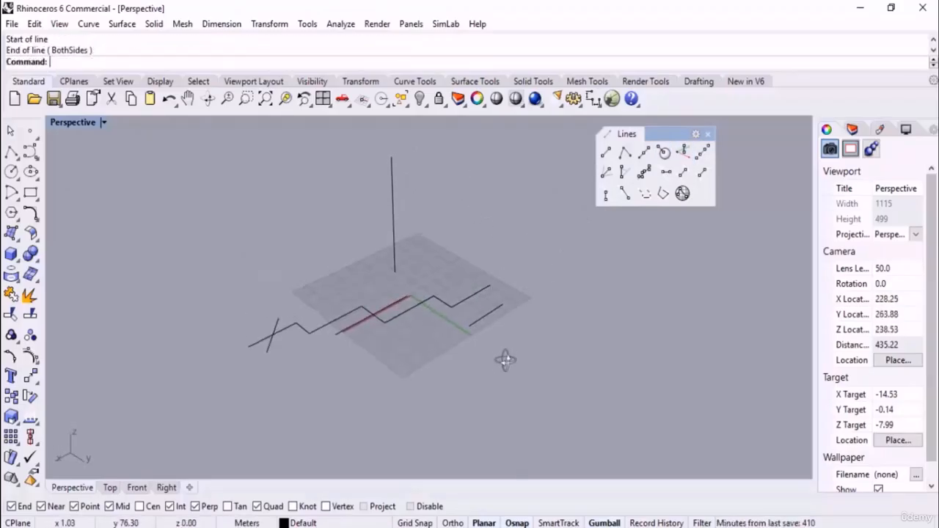
left_click(686, 153)
scroll(514, 253, "up", 3)
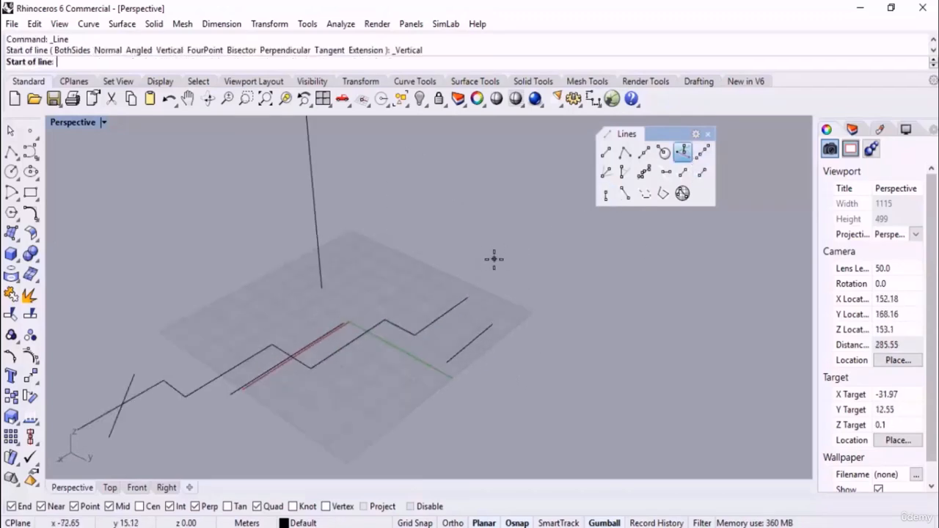
left_click(416, 276)
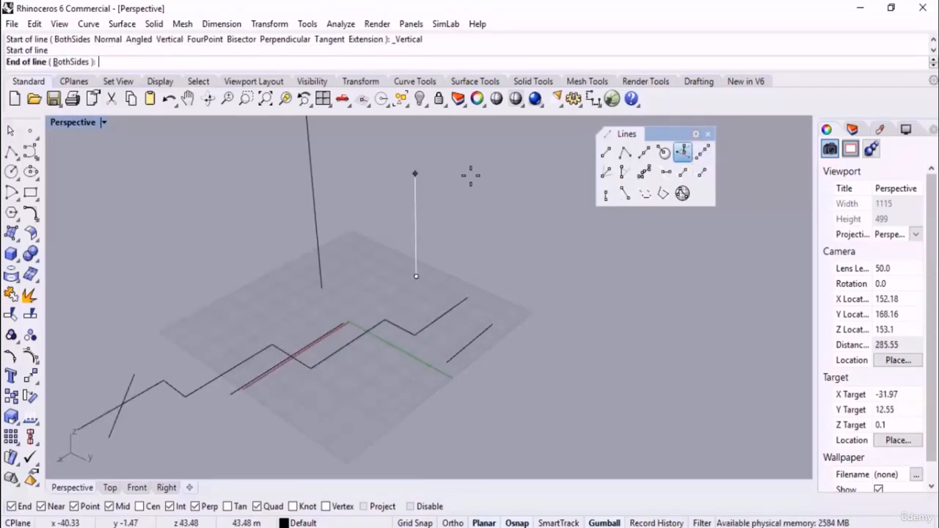
type("50")
key("Return")
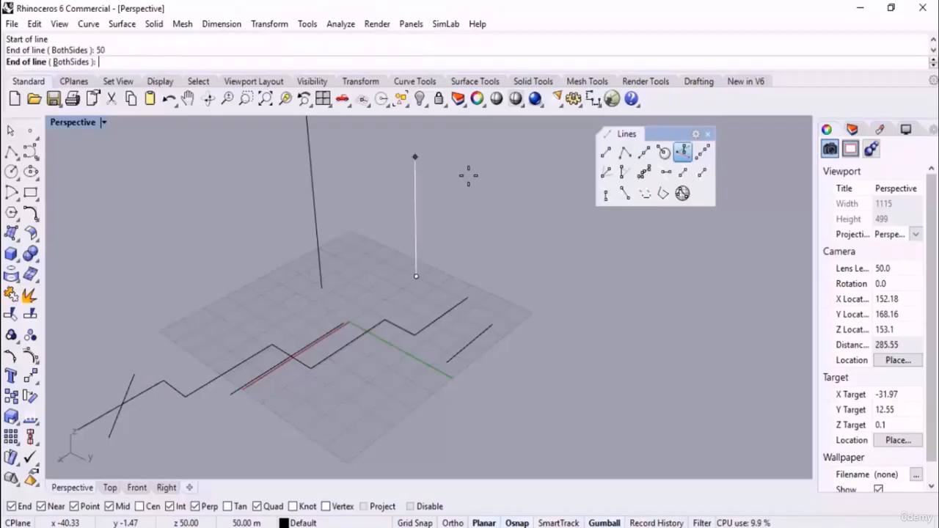
left_click(505, 193)
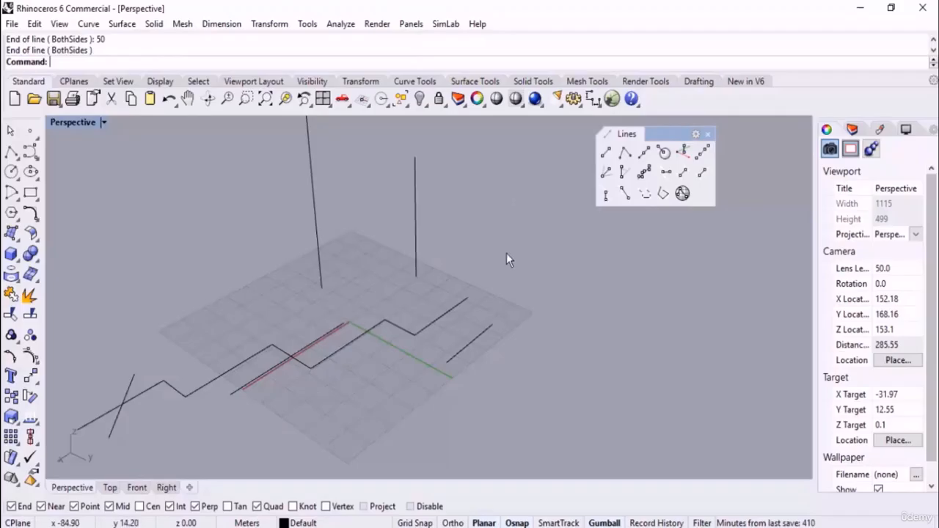
Draw a Vertical line in the Front view from about x 27, y 36, and check its direction in the Perspective view
left_click(139, 487)
right_click_drag(356, 345, 494, 309)
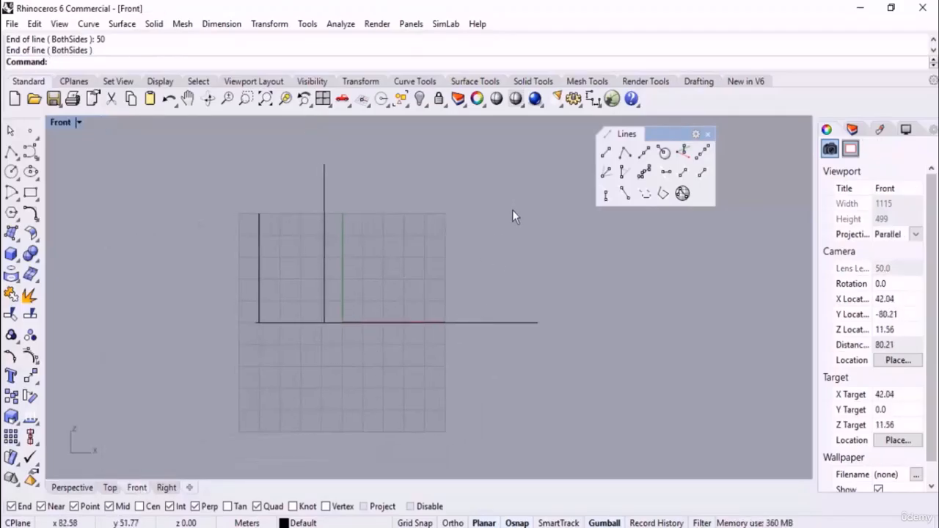
scroll(512, 210, "up", 2)
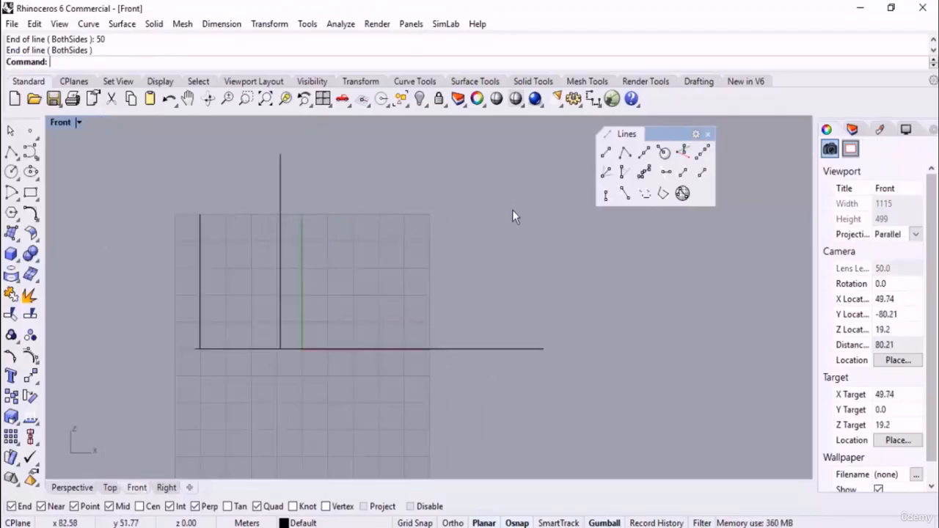
left_click(682, 152)
left_click(371, 253)
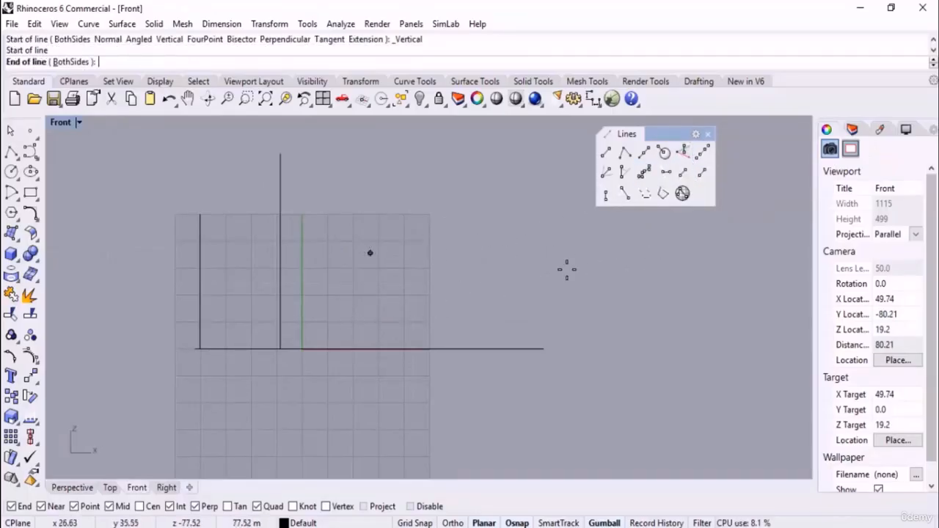
key("Escape")
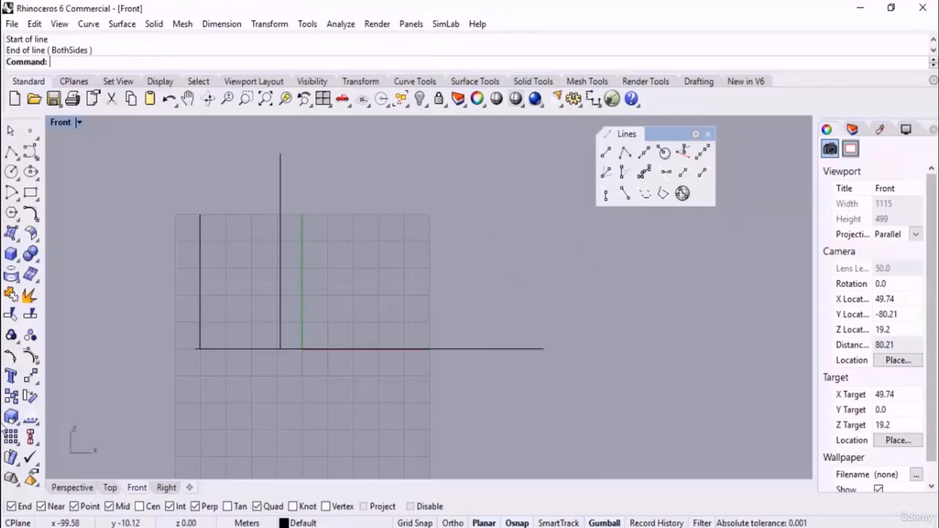
left_click(73, 487)
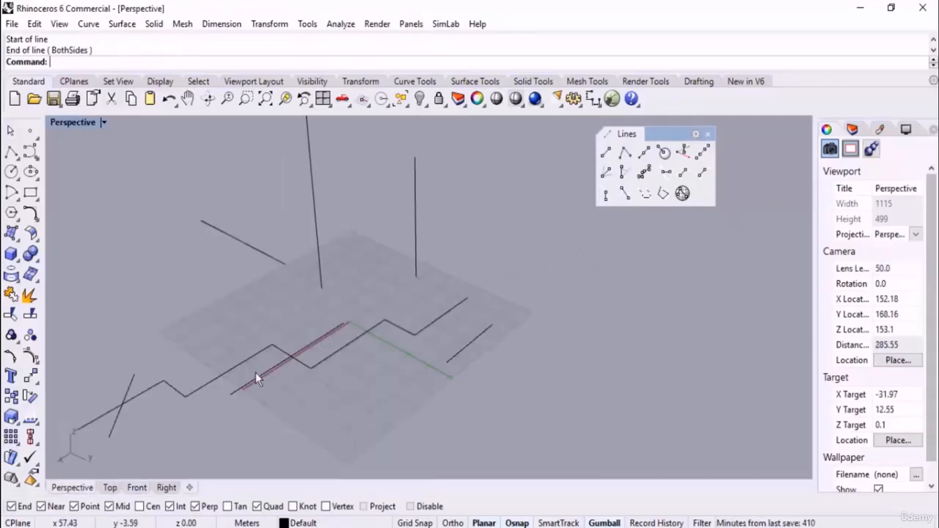
left_click(273, 254)
key("Escape")
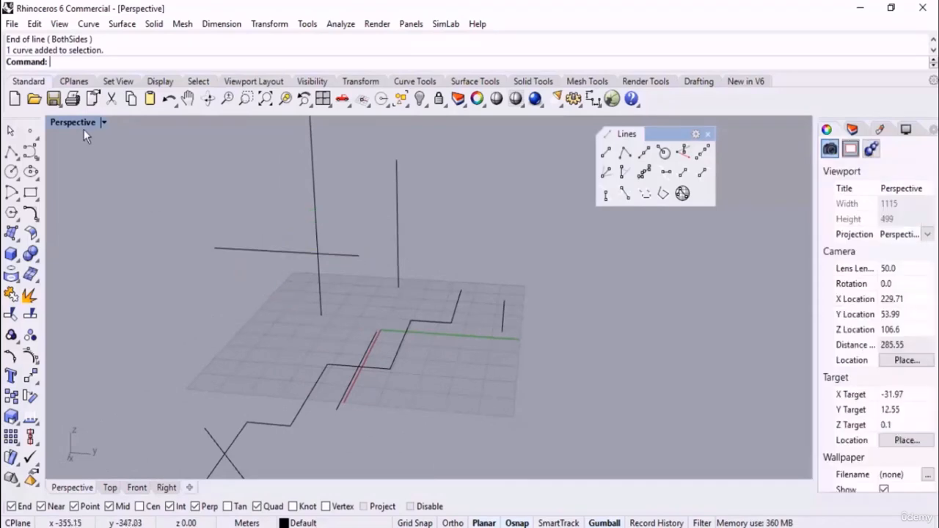
Show the four-viewport layout, frame the lines in the Perspective and Front views, and move the Lines palette clear of the Perspective geometry
double_click(73, 121)
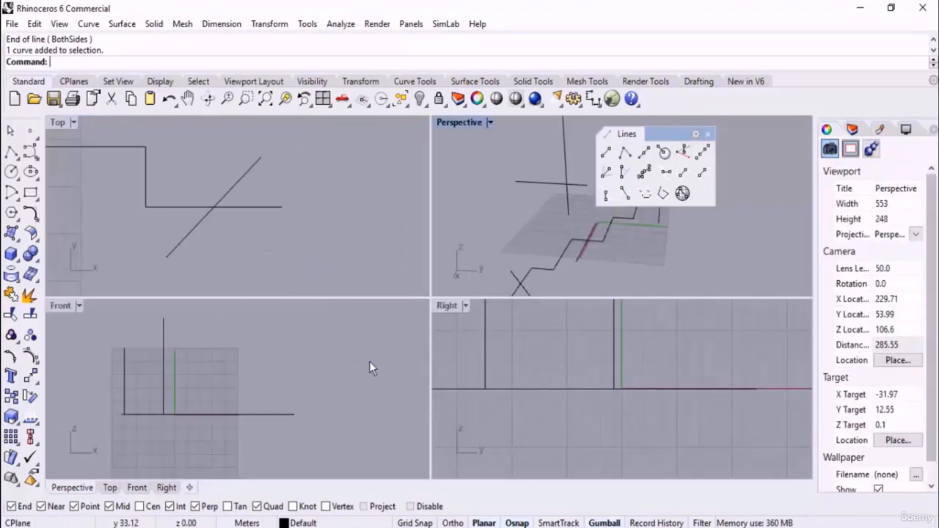
right_click_drag(551, 220, 510, 223)
scroll(534, 213, "down", 4)
right_click_drag(595, 218, 571, 224)
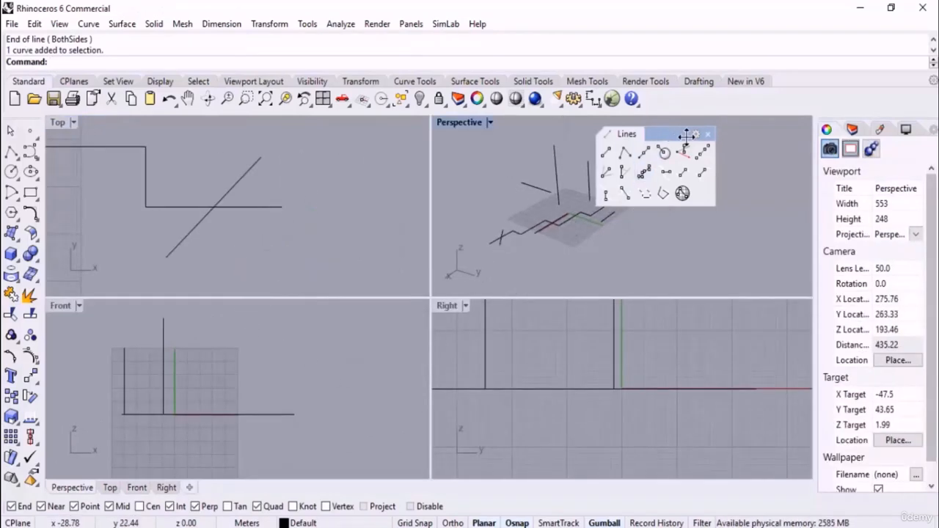
left_click_drag(686, 137, 785, 141)
right_click_drag(233, 401, 238, 387)
scroll(302, 386, "down", 4)
right_click_drag(304, 386, 268, 365)
scroll(282, 384, "up", 4)
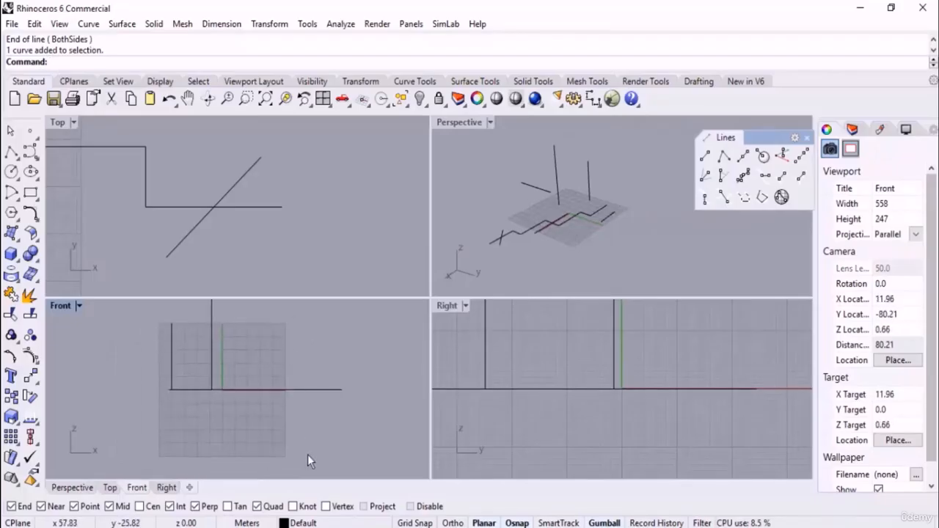
Draw a Vertical line about 59 m long from about x 36, y 31 in the Front view, and view it in the maximized Perspective view
left_click(782, 155)
left_click(268, 349)
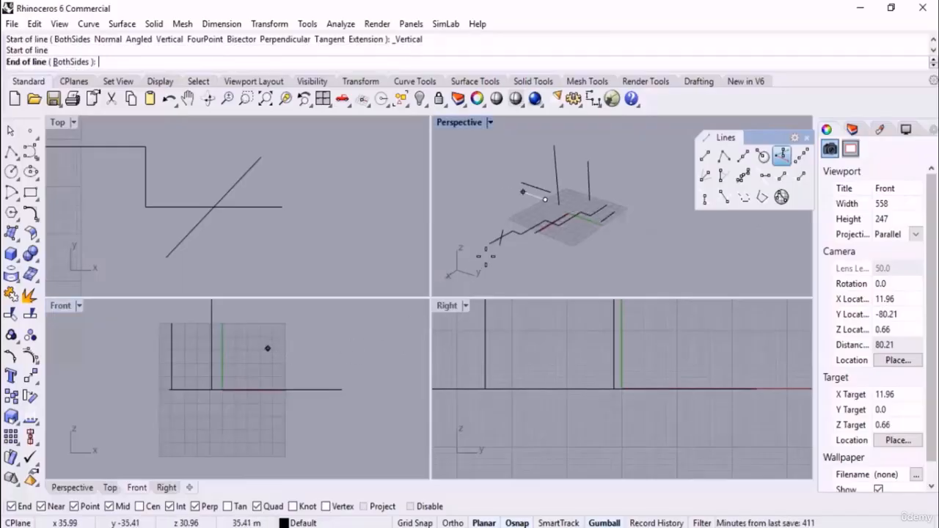
right_click_drag(487, 244, 551, 213)
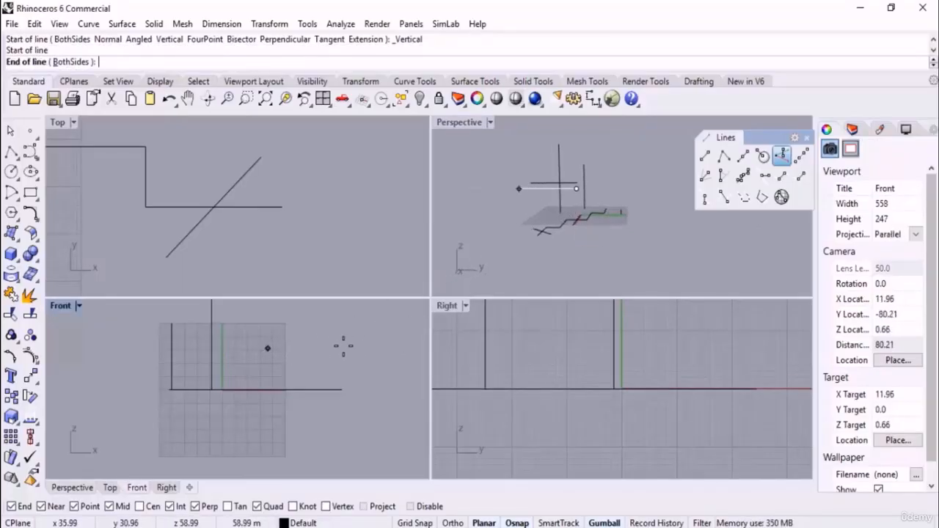
left_click(342, 342)
double_click(456, 123)
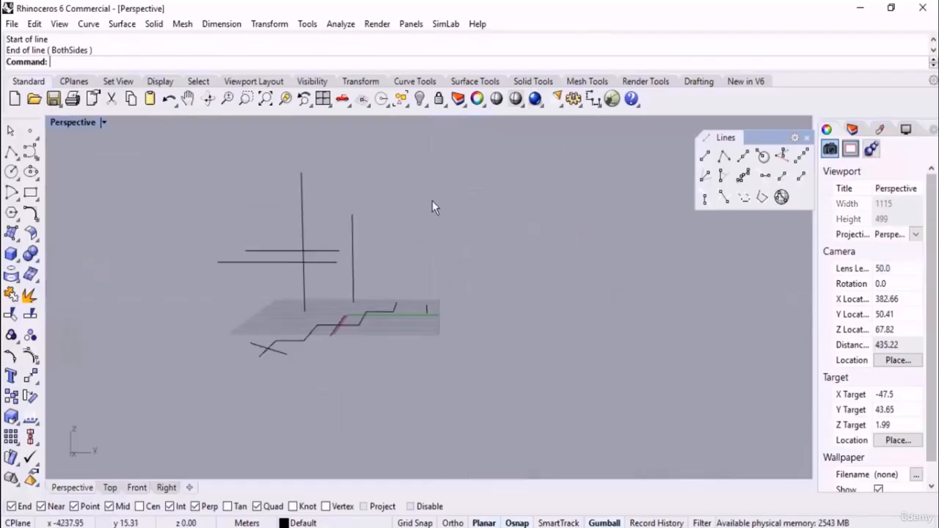
right_click_drag(433, 202, 456, 264)
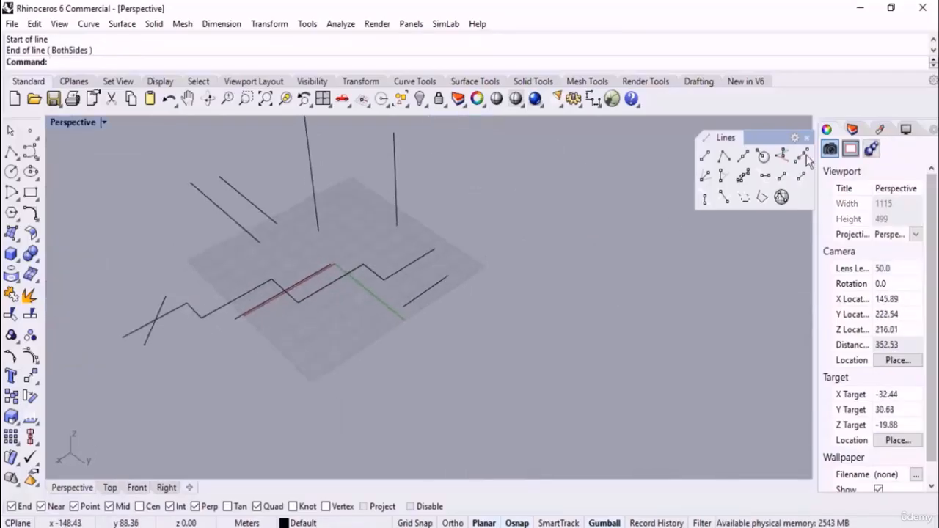
Draw a single-segment polyline straight up from the grid in the Perspective view, starting at about x 18, y 40, using elevator mode
left_click(11, 151)
scroll(345, 330, "up", 5)
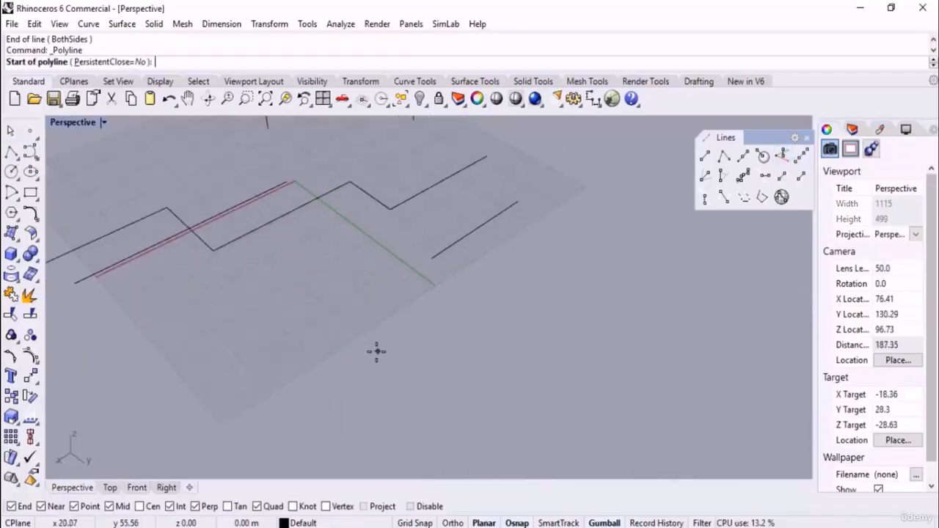
left_click(328, 288)
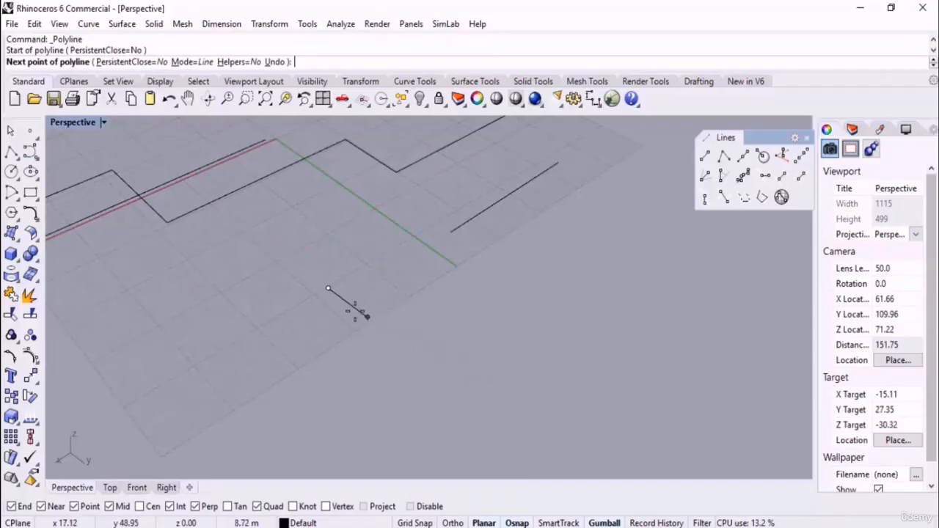
left_click(329, 288)
scroll(374, 378, "down", 6)
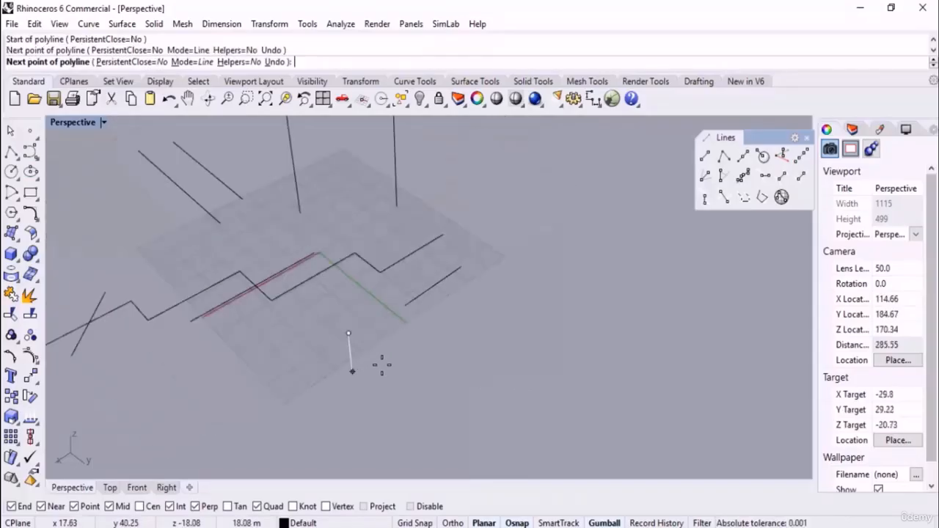
left_click(490, 183)
key("Return")
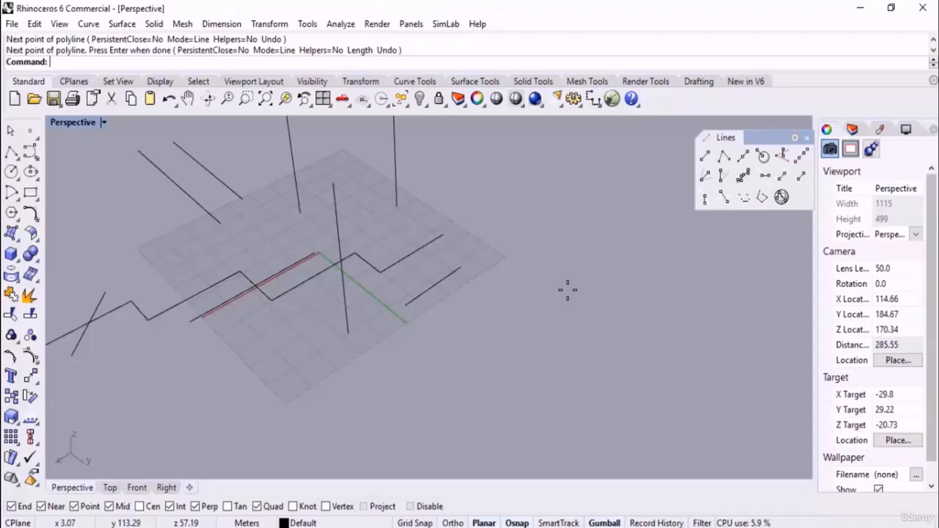
right_click_drag(568, 291, 481, 247)
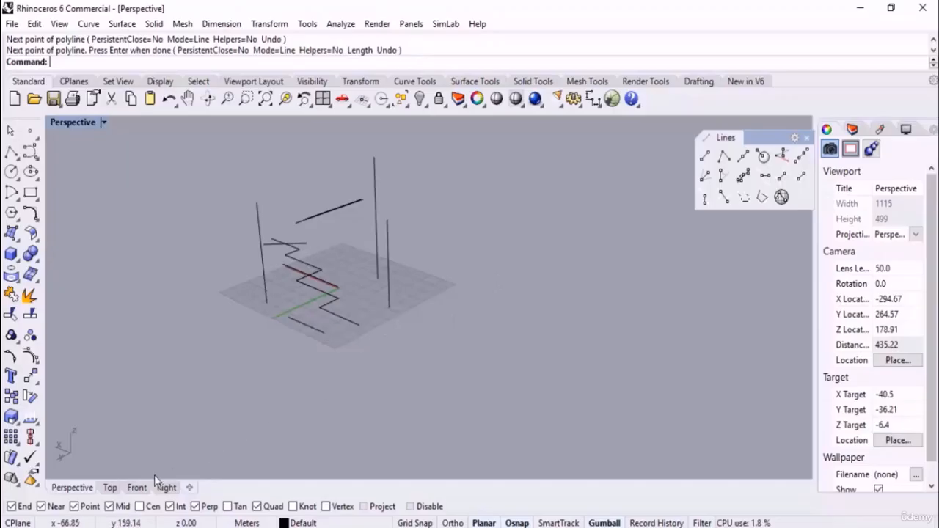
Draw an upright single-segment polyline in the Front view at about x 139, reaching about y 86, and check it in the Perspective view
left_click(137, 488)
scroll(321, 305, "down", 4)
scroll(413, 297, "up", 2)
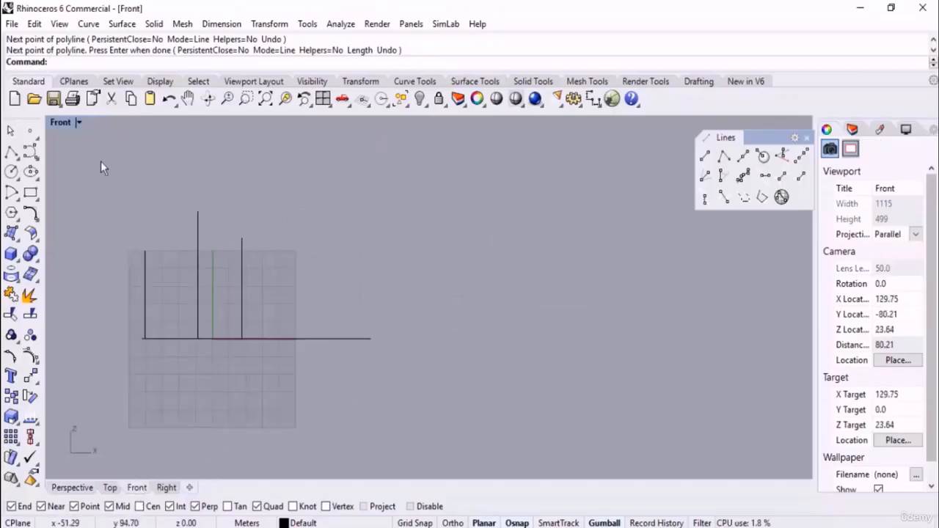
left_click(11, 151)
left_click(443, 335)
left_click(445, 188)
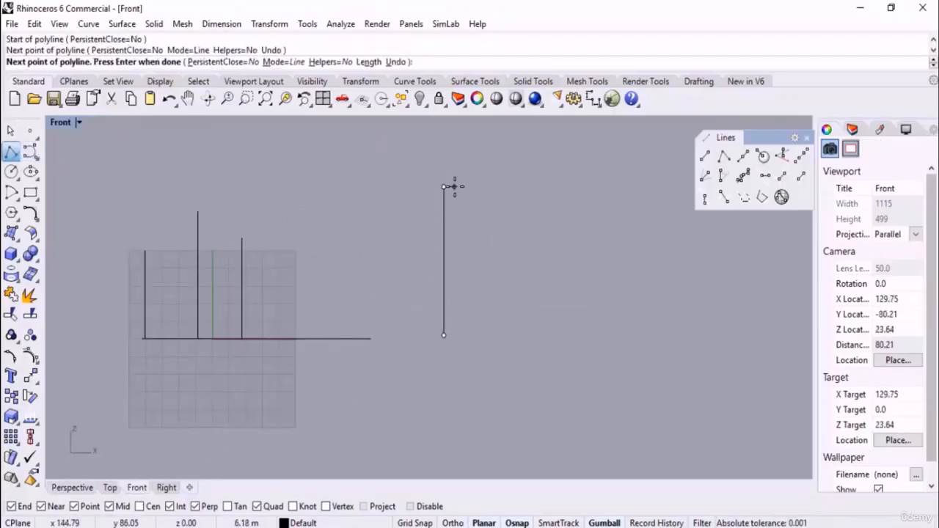
key("Return")
left_click(67, 490)
right_click_drag(359, 323, 541, 316)
scroll(536, 323, "down", 3)
left_click(257, 265)
left_click(533, 242)
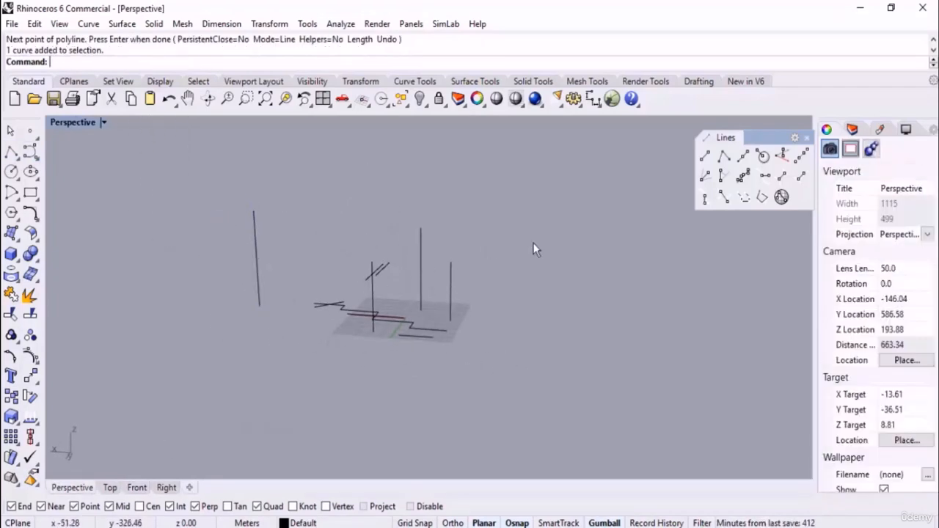
Draw a vertical single-segment polyline in the Perspective view from about x 113, y -5, using elevator mode
right_click_drag(532, 242, 529, 276)
scroll(209, 242, "up", 6)
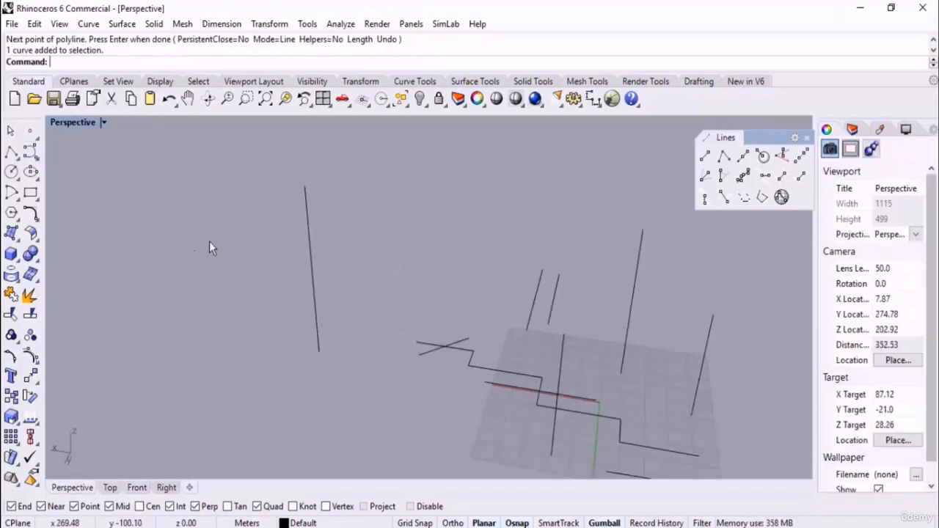
left_click(11, 151)
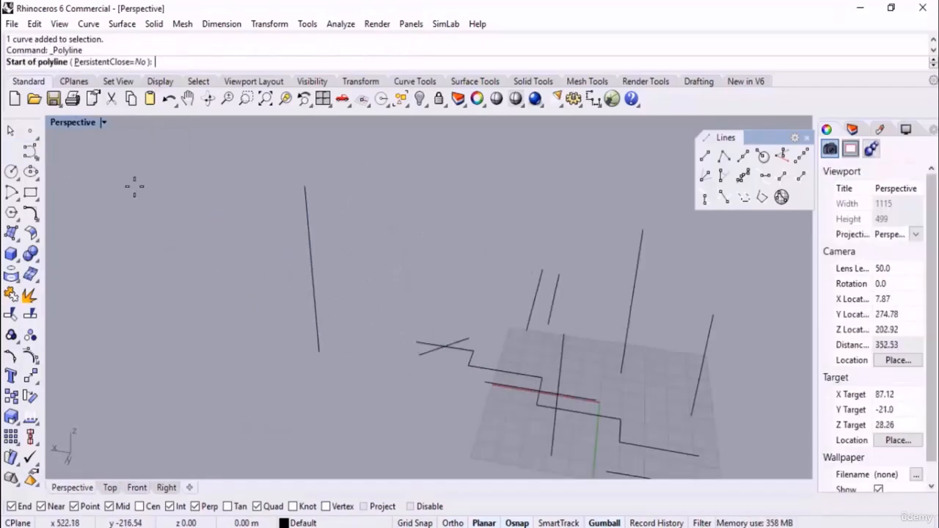
left_click(371, 358)
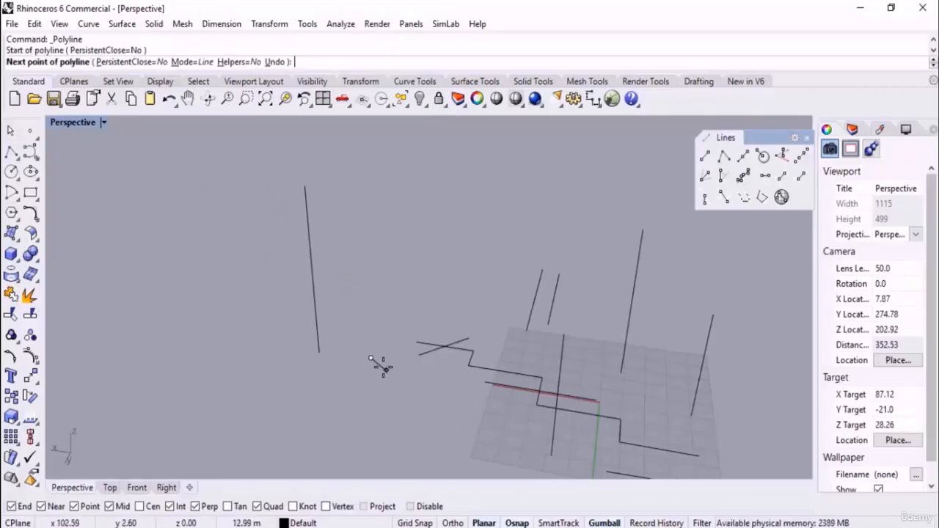
left_click(371, 358)
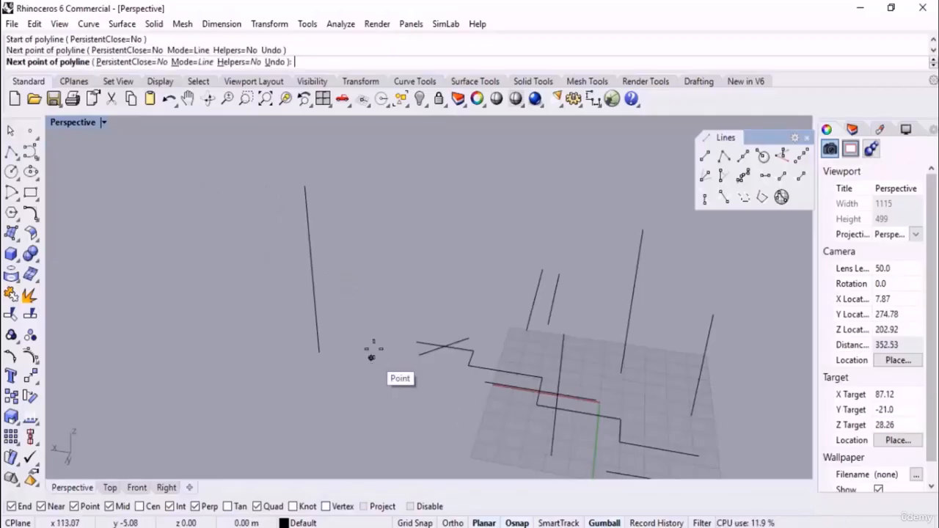
left_click(363, 185)
key("Return")
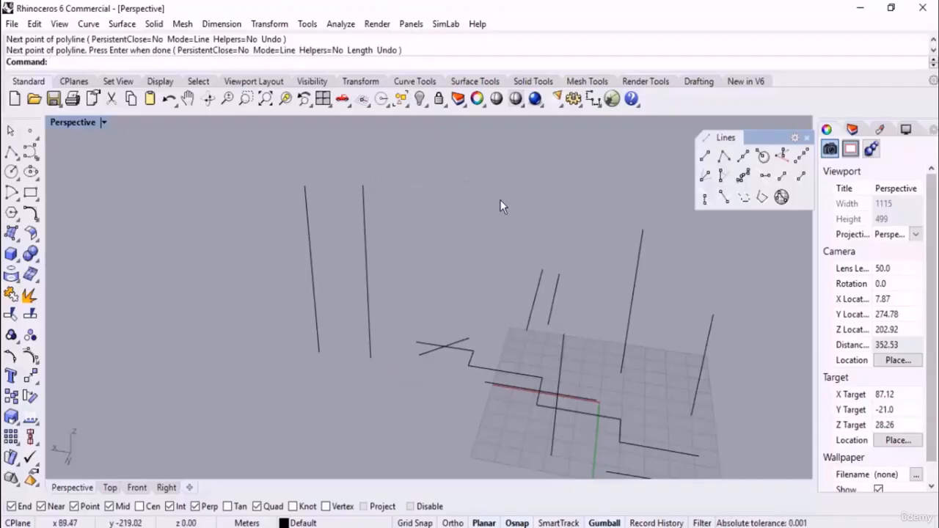
Draw a vertical line with the Vertical line tool beside the two upright lines outside the grid, on the side away from the stepped polyline
left_click(782, 155)
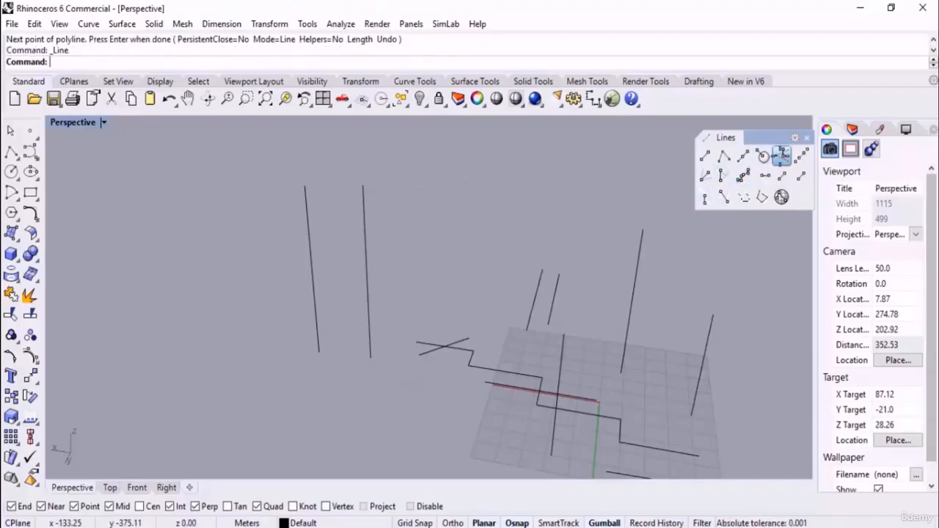
left_click(243, 340)
left_click(221, 177)
key("Return")
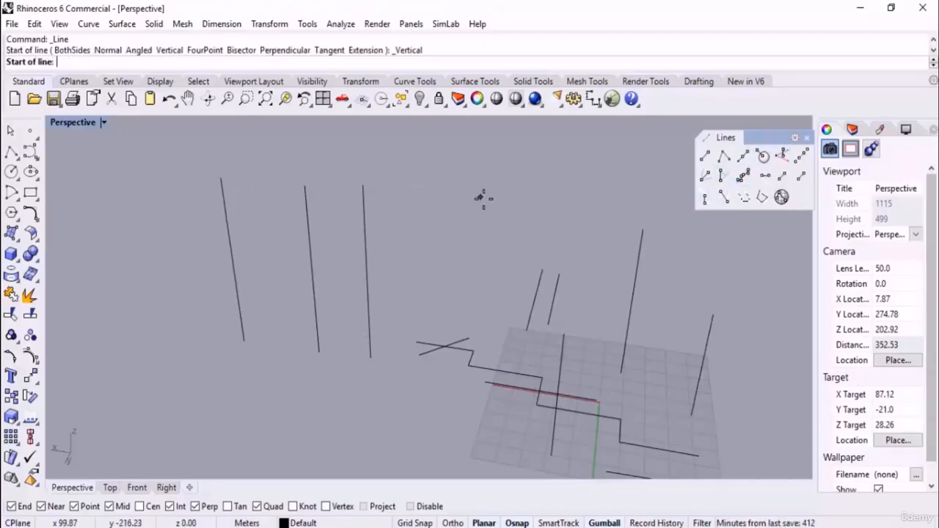
key("Return")
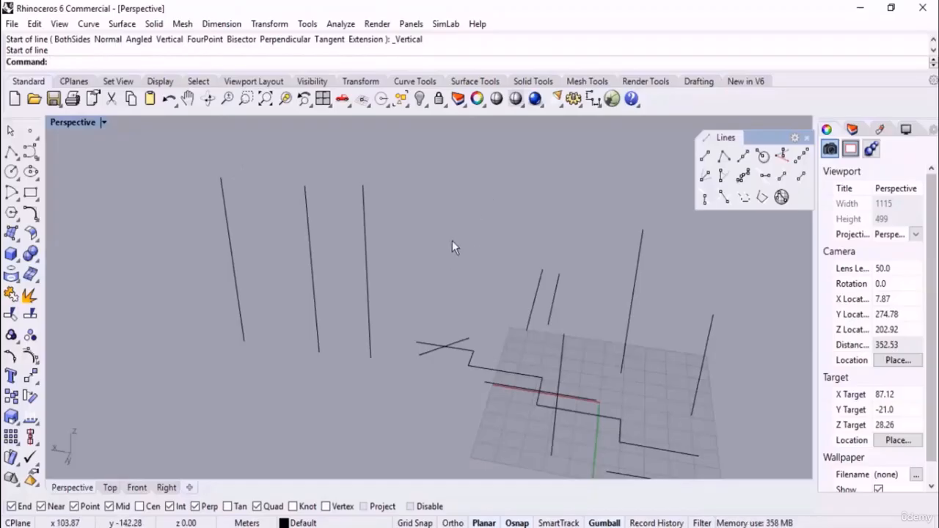
Draw a four-point line along a base from the top of the tall upright line on the grid to the nearest upright line off the grid
left_click(804, 158)
right_click_drag(579, 312, 593, 329)
left_click(646, 254)
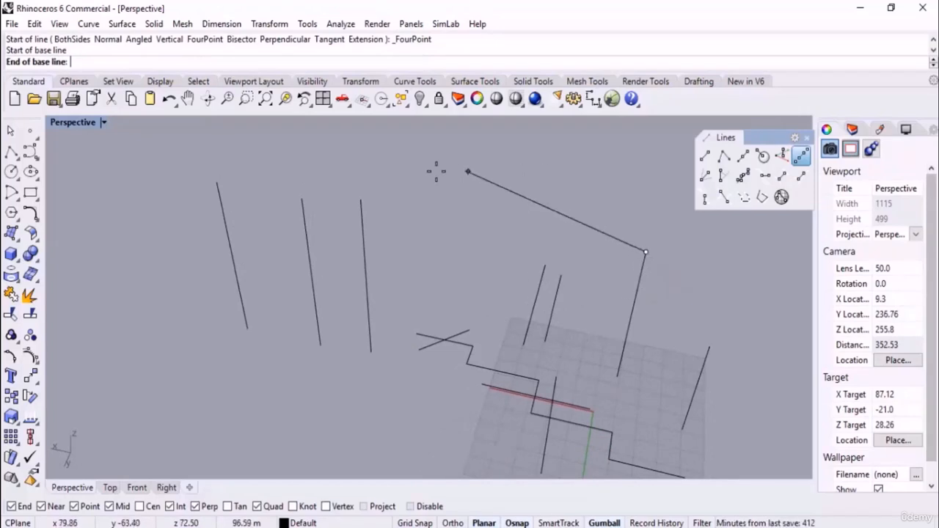
left_click(362, 200)
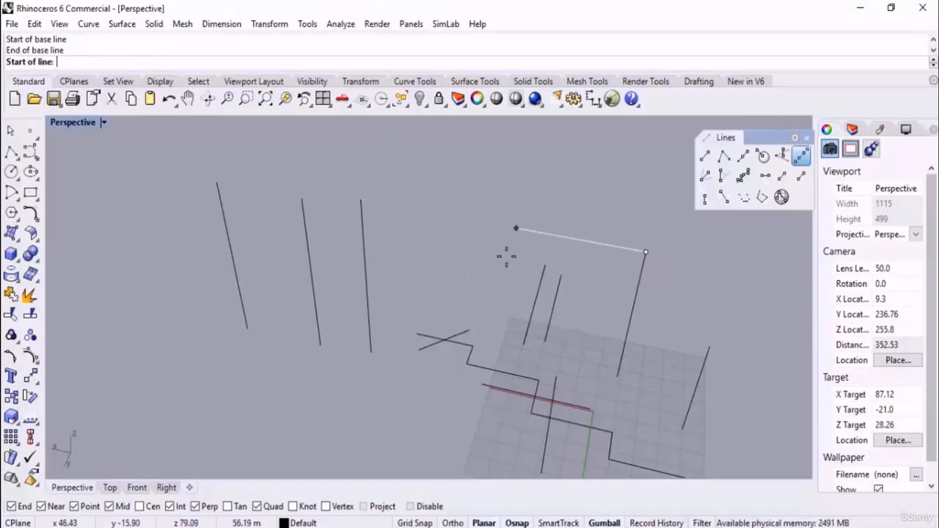
left_click(513, 233)
left_click(587, 264)
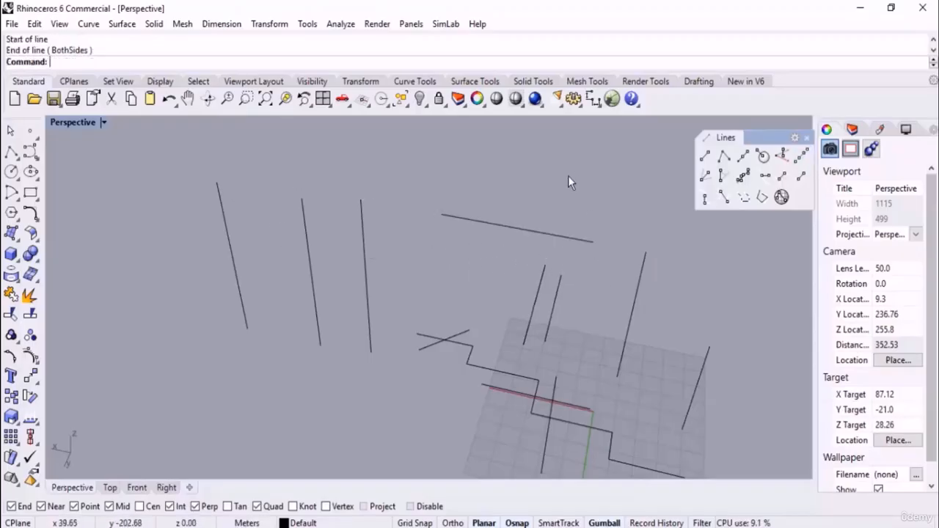
right_click_drag(568, 176, 553, 258)
right_click_drag(470, 258, 587, 249)
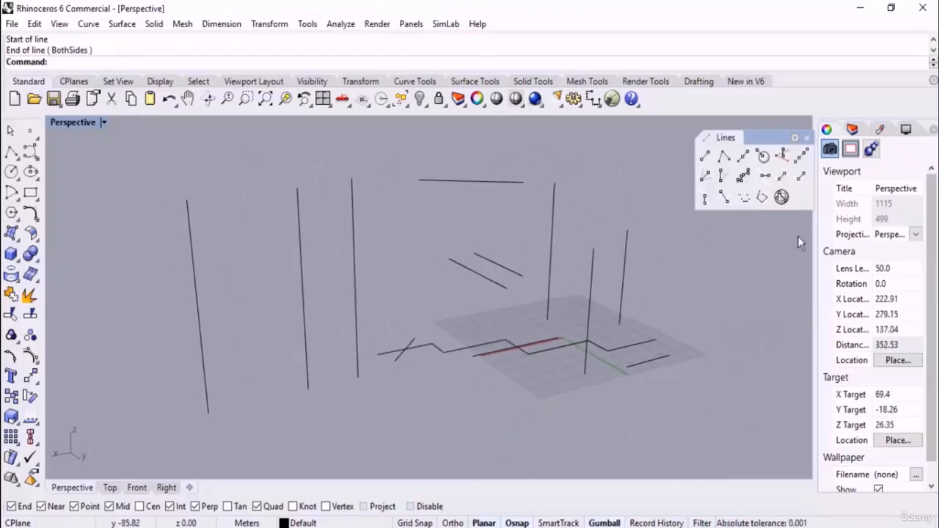
left_click(802, 159)
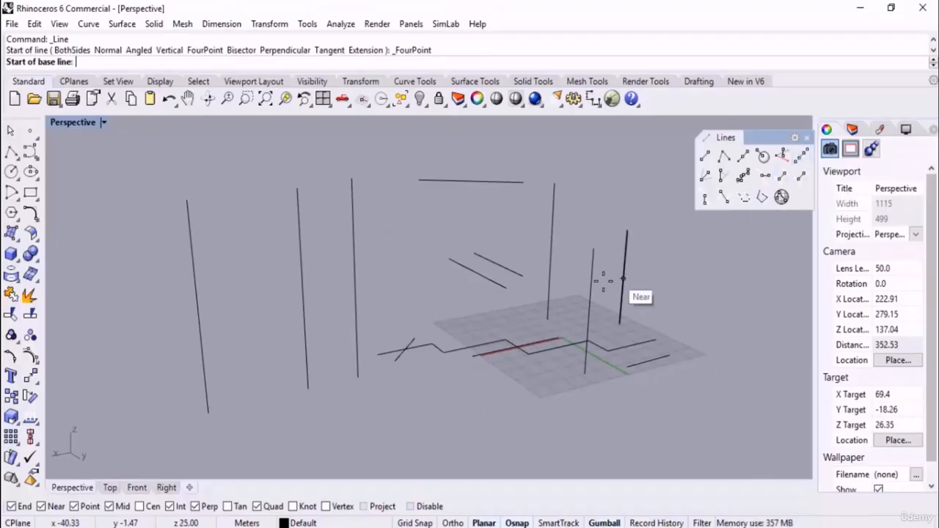
right_click_drag(426, 372, 477, 286)
key("Escape")
Delete all curves except one upright line on the grid and the off-grid upright line nearest to it
left_click_drag(554, 153, 392, 386)
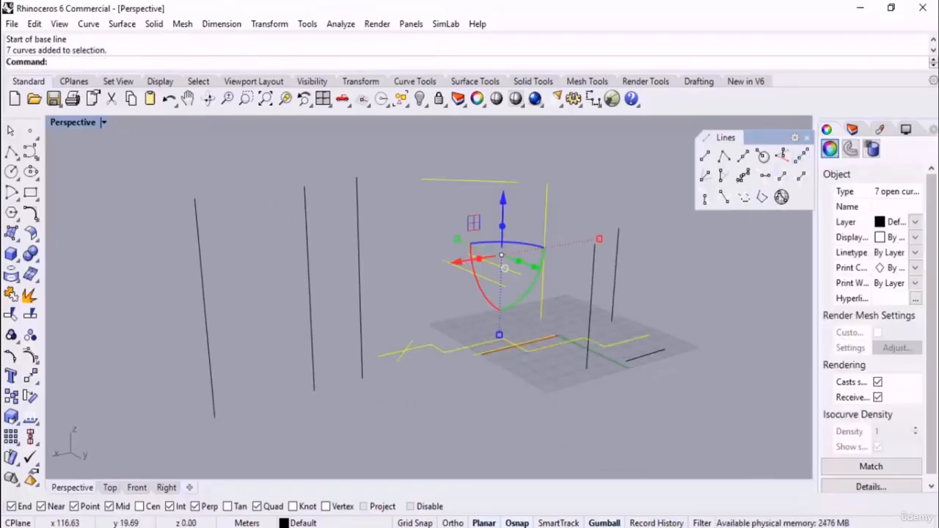
key("Delete")
left_click_drag(612, 390, 612, 390)
key("Delete")
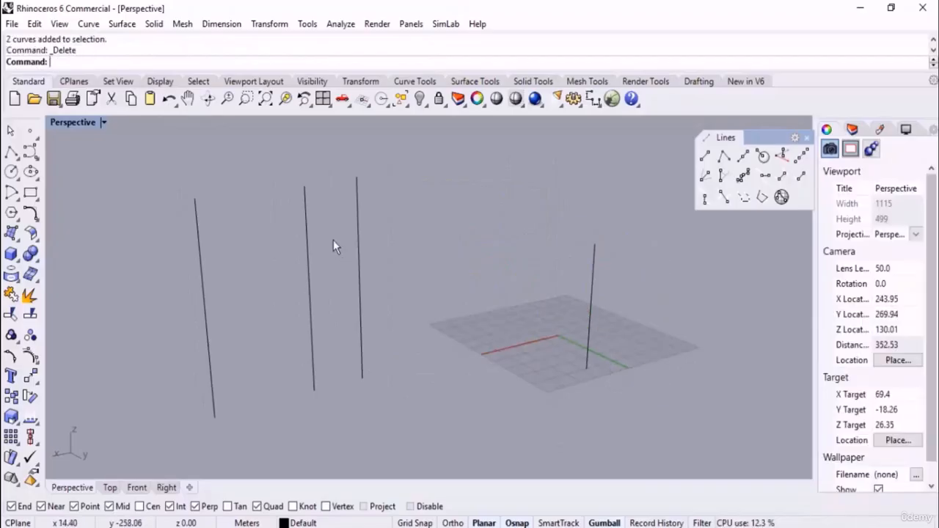
left_click_drag(334, 241, 163, 345)
key("Delete")
Shorten the upright line on the grid by moving its top end point straight down
right_click_drag(579, 315, 412, 293)
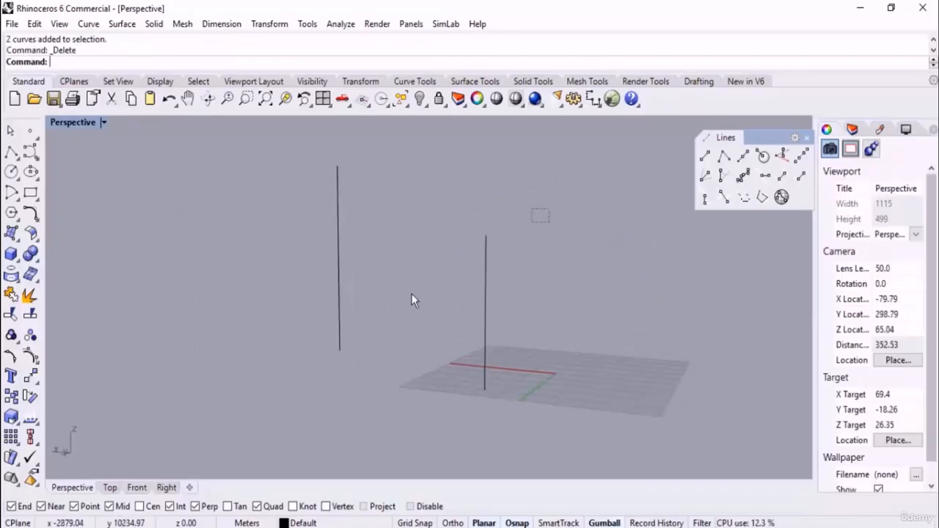
left_click(485, 278)
left_click(485, 236)
left_click_drag(485, 200, 485, 327)
left_click(573, 319)
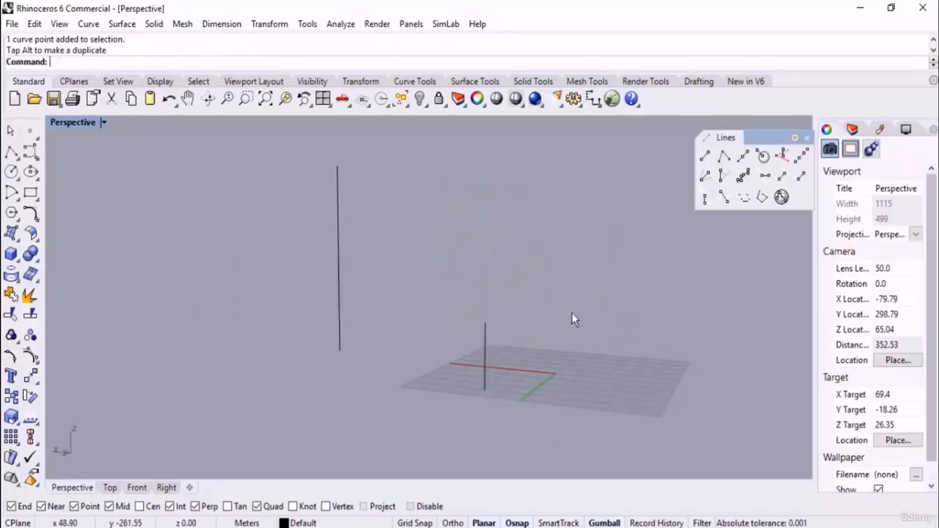
Draw a 60 m four-point line starting 40 m along a base from the tall upright's top to the short upright's top, and delete it
right_click_drag(572, 319, 746, 243)
left_click(802, 155)
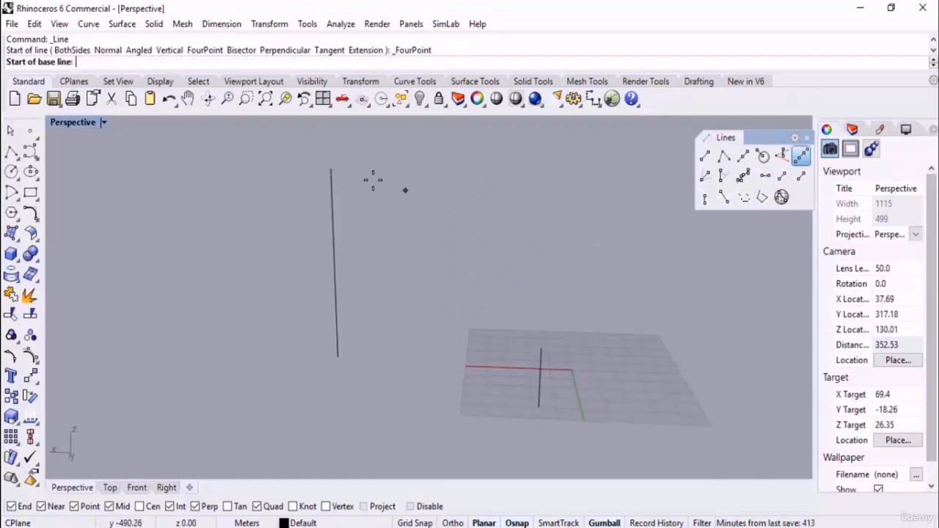
left_click(330, 169)
left_click(550, 355)
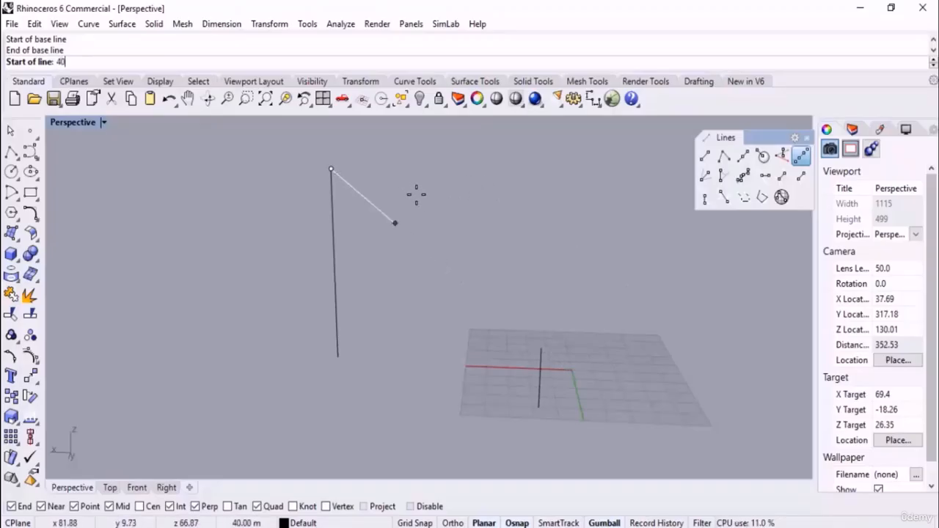
type("40")
key("Return")
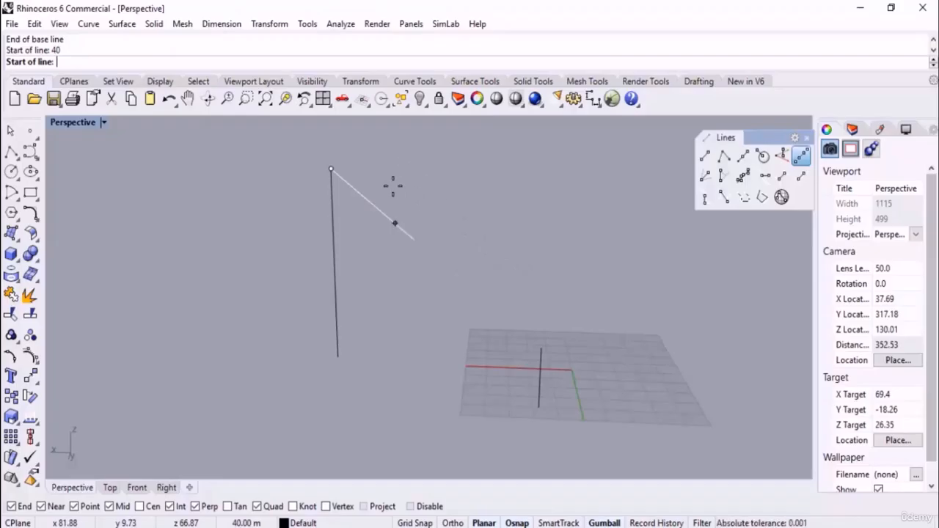
left_click(445, 209)
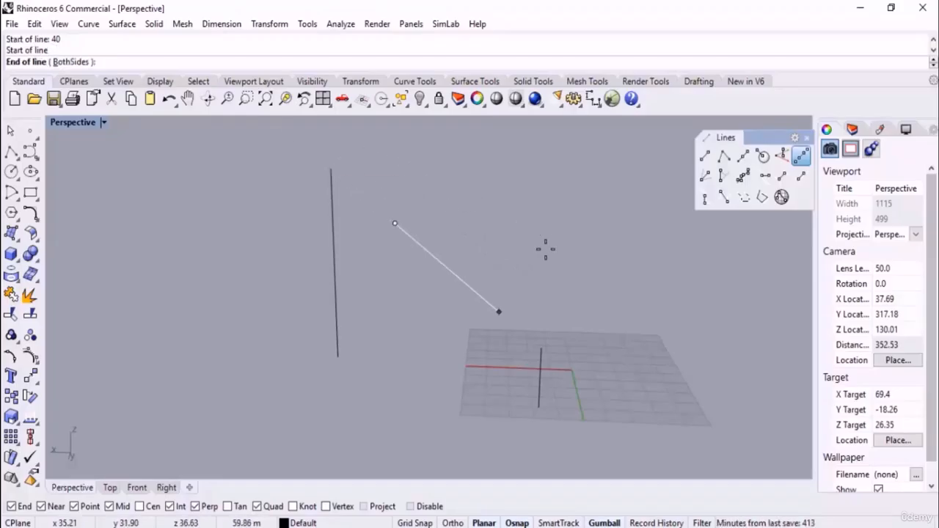
key("Return")
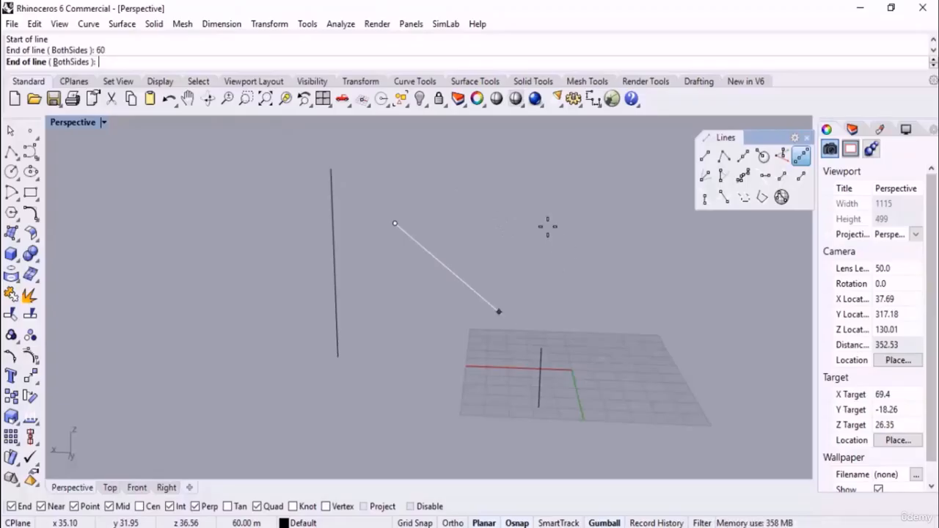
left_click(578, 268)
right_click_drag(537, 367, 625, 398)
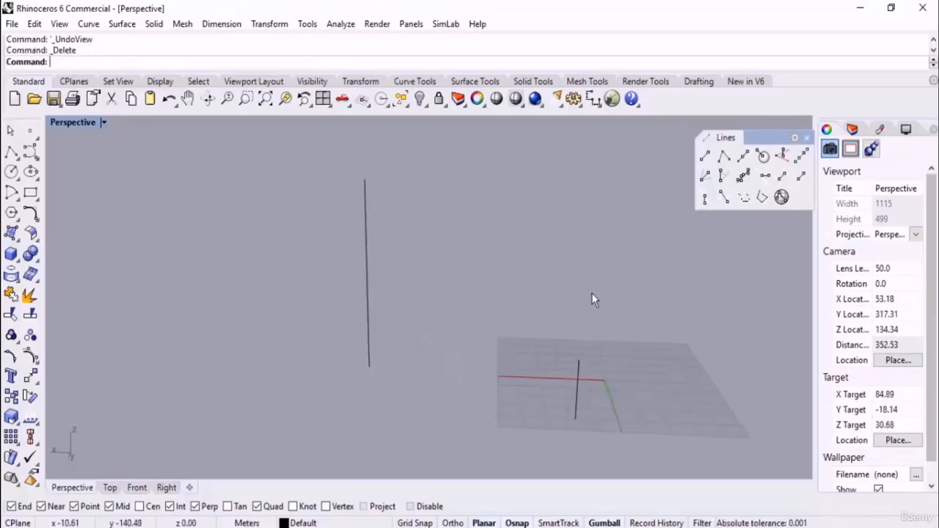
Draw a single-segment polyline rising from the top of the short upright line towards the tall one, and delete it
left_click(11, 151)
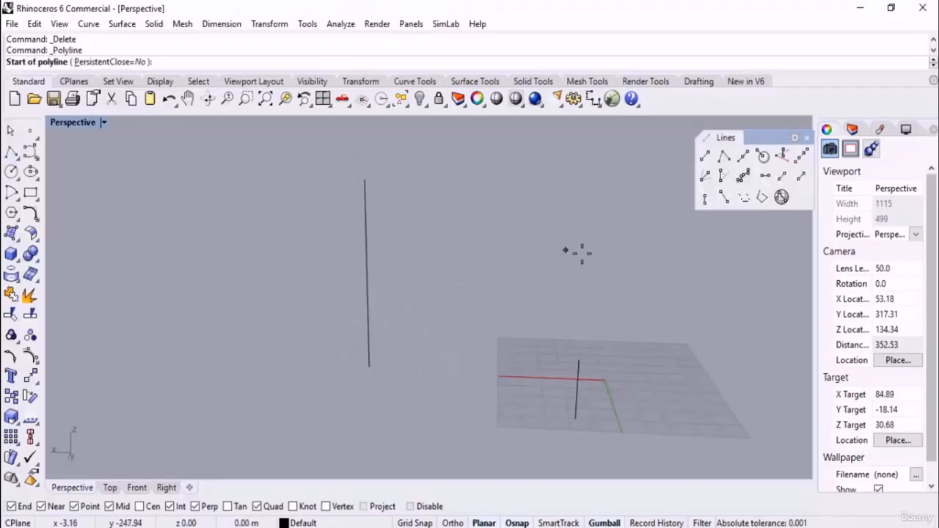
left_click(576, 361)
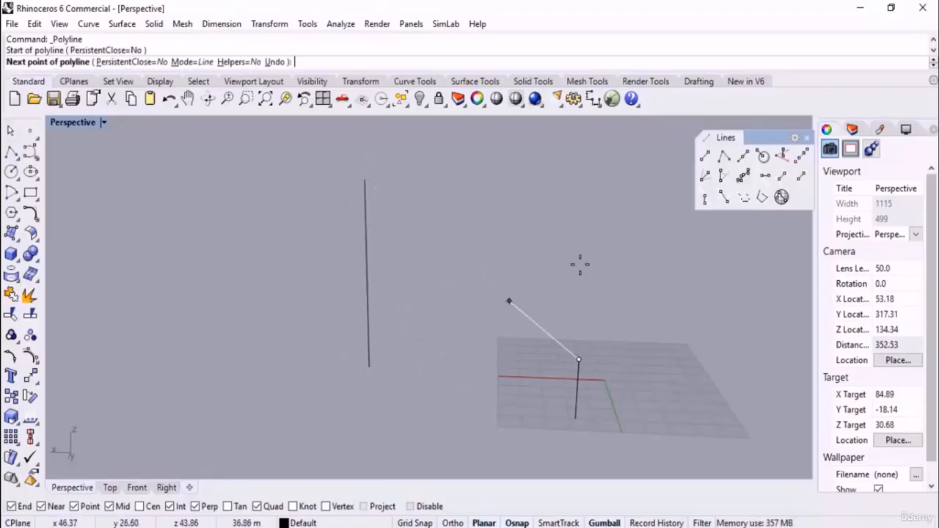
left_click(454, 255)
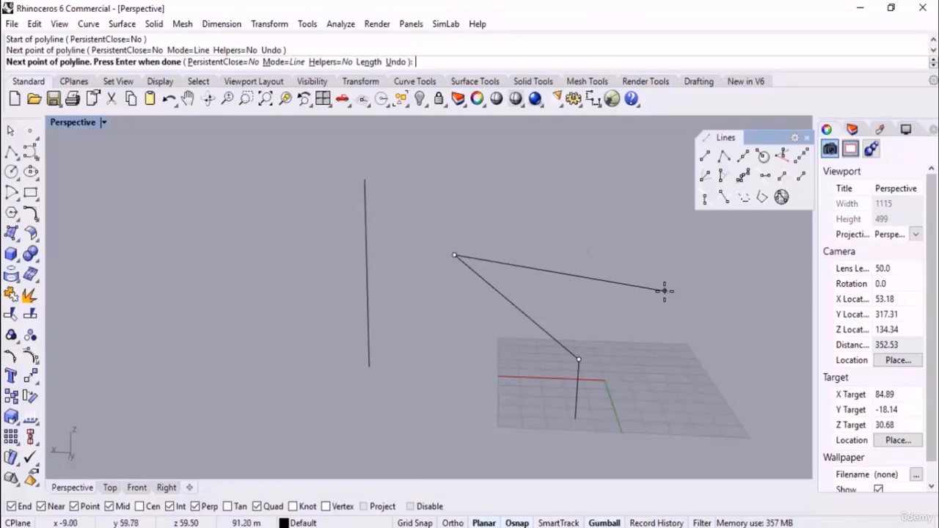
key("Return")
left_click(505, 299)
key("Delete")
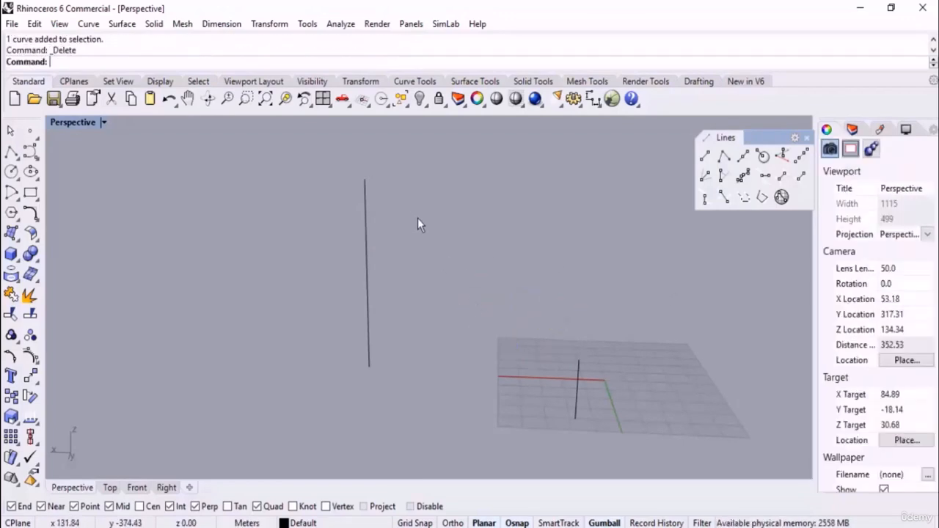
Draw a four-point line with its base from the short upright's top to the tall upright's top, picking both ends freely, and delete it
left_click(802, 155)
left_click(585, 356)
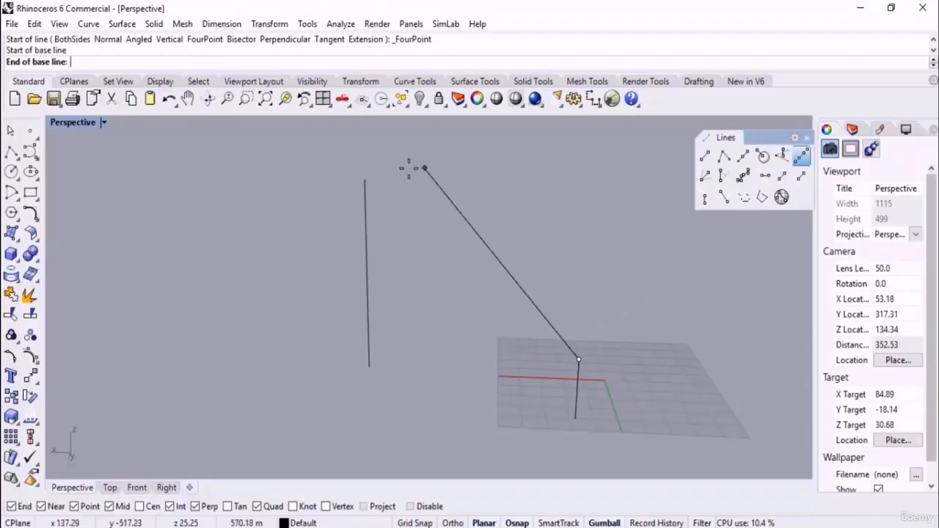
left_click(364, 176)
left_click(444, 184)
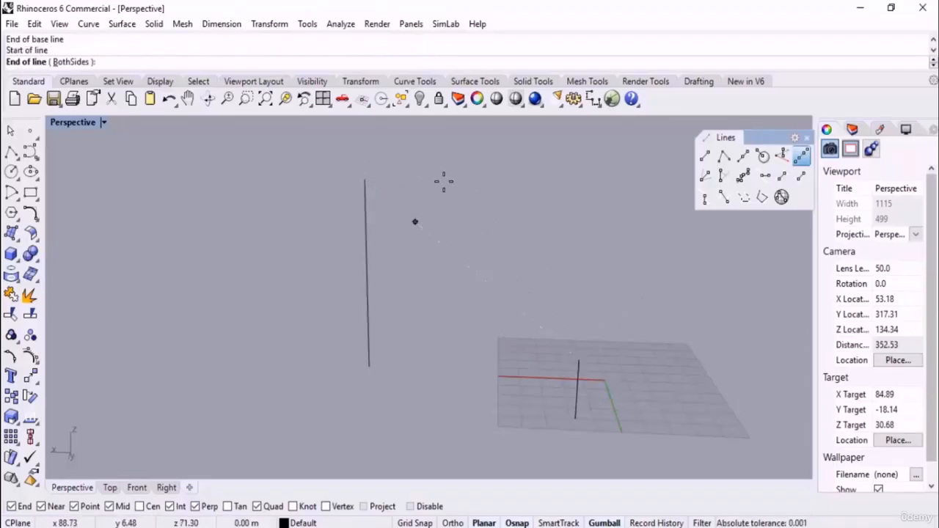
left_click(565, 289)
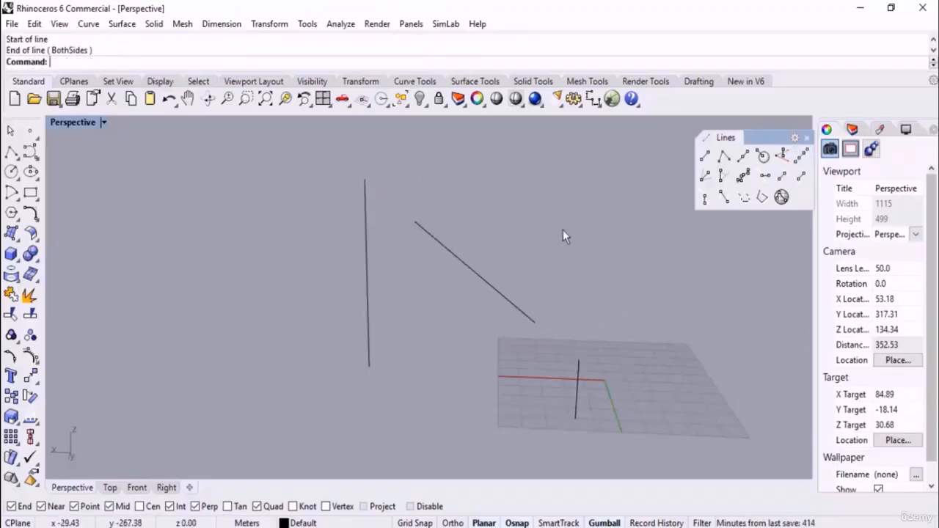
left_click(495, 288)
key("Delete")
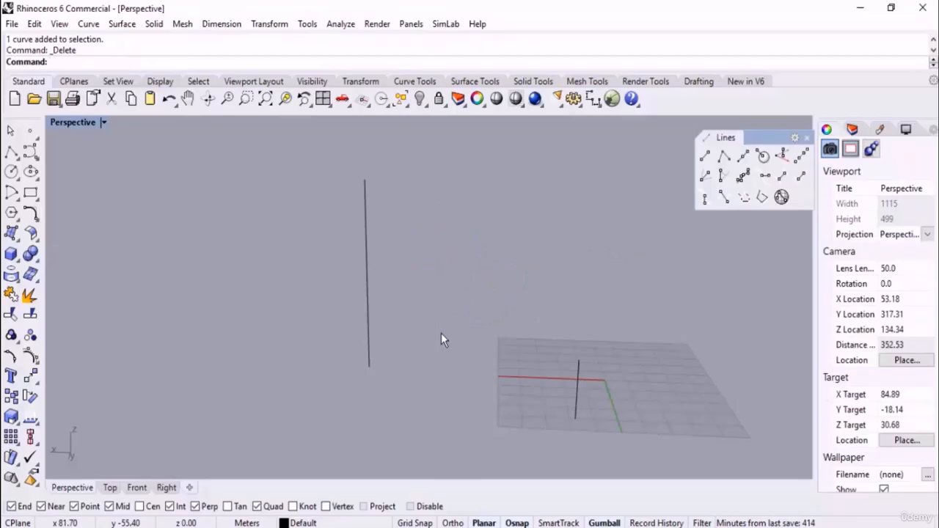
Draw an open two-segment V-shaped polyline in the Top view, with its corner in the positive quadrant of the grid
right_click_drag(441, 340, 576, 304)
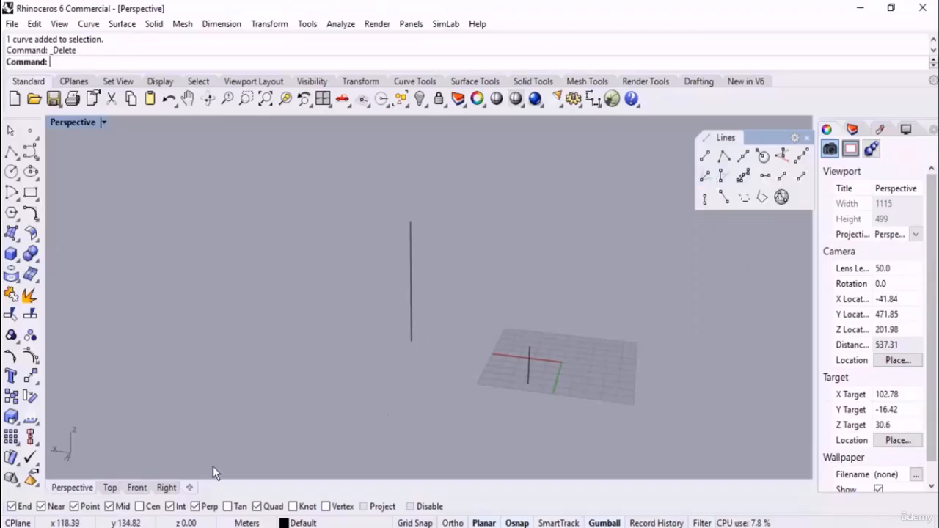
left_click(110, 487)
right_click_drag(404, 241, 371, 294)
scroll(360, 272, "up", 2)
left_click(11, 151)
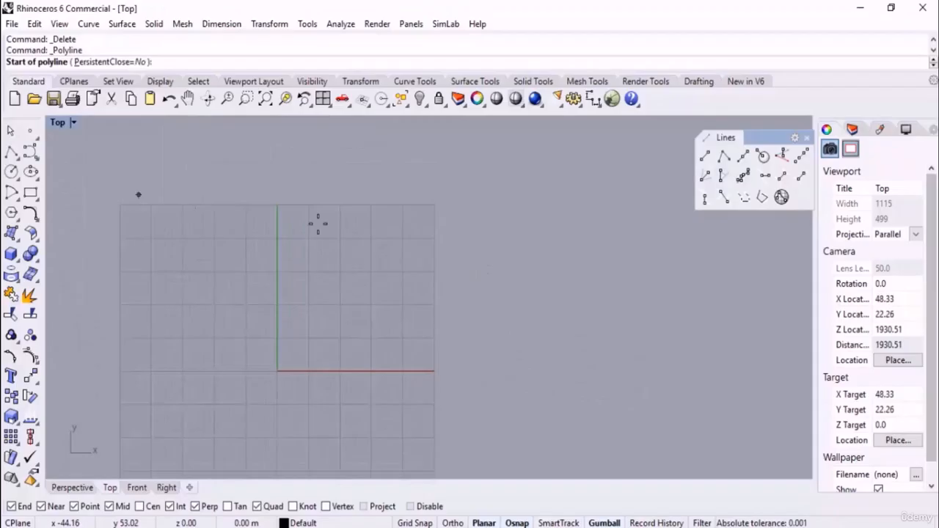
left_click(372, 214)
left_click(337, 320)
left_click(488, 354)
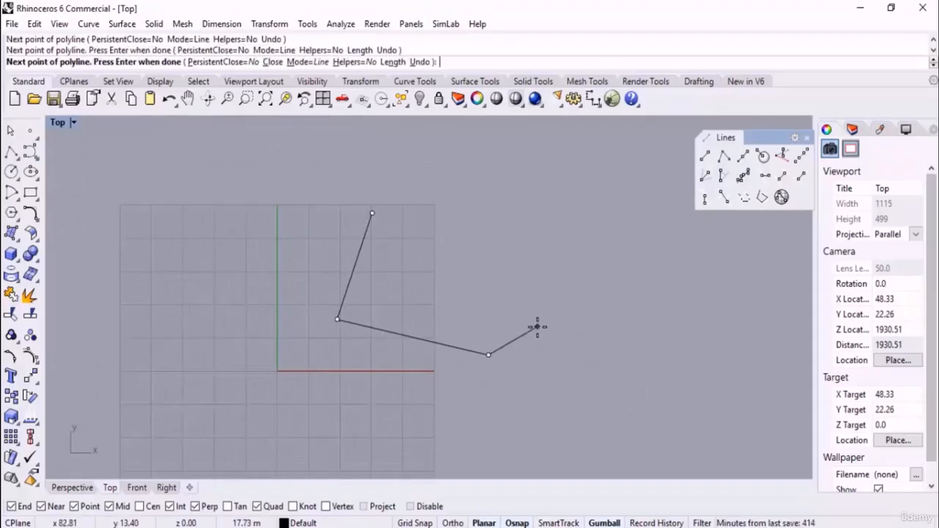
right_click(537, 327)
Draw a 30 m bisector line from the polyline's corner between its two segments, and delete it
right_click_drag(491, 280, 531, 288)
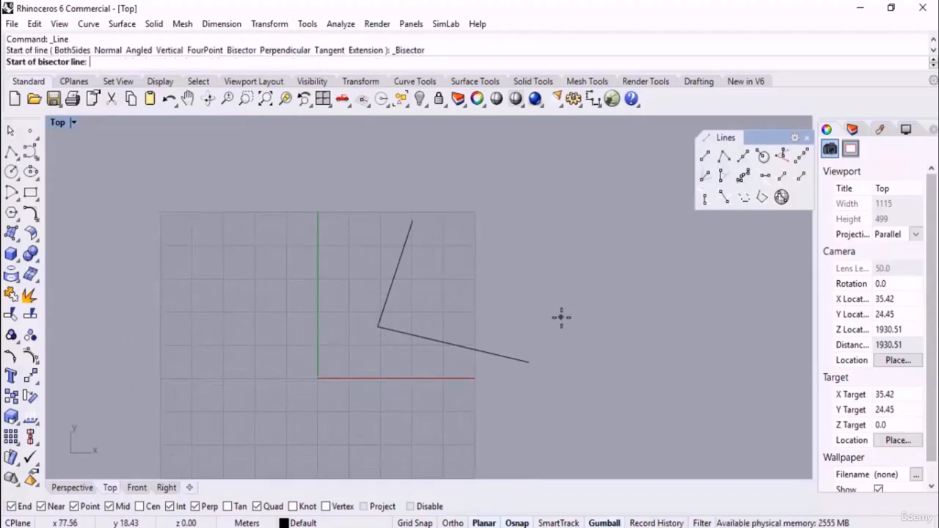
left_click(376, 327)
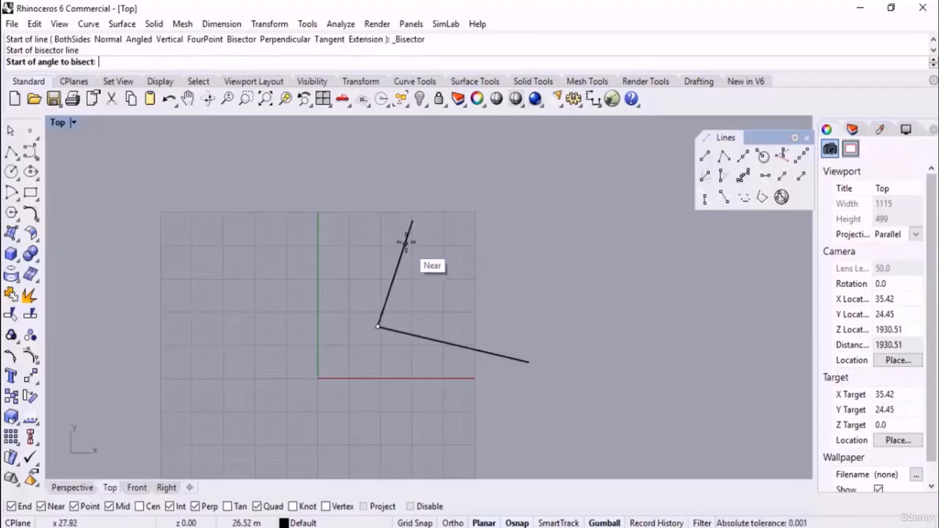
left_click(392, 274)
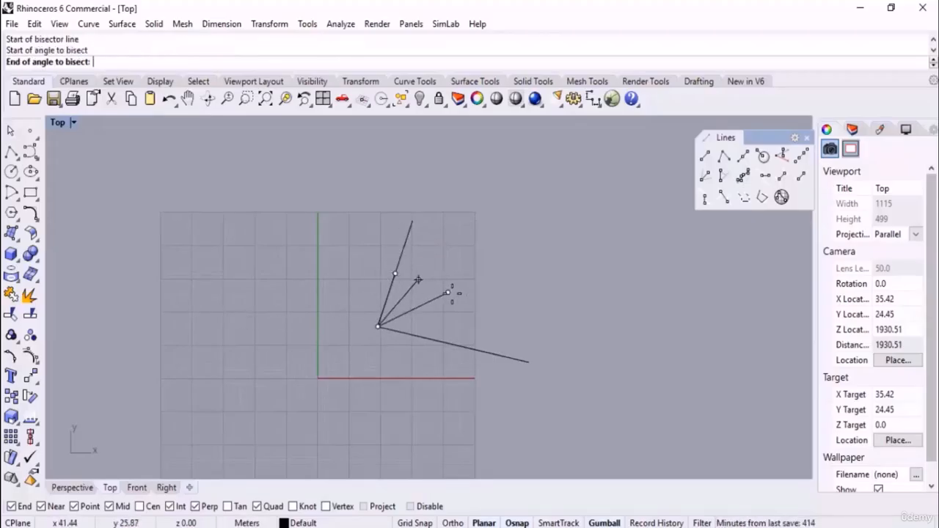
left_click(484, 350)
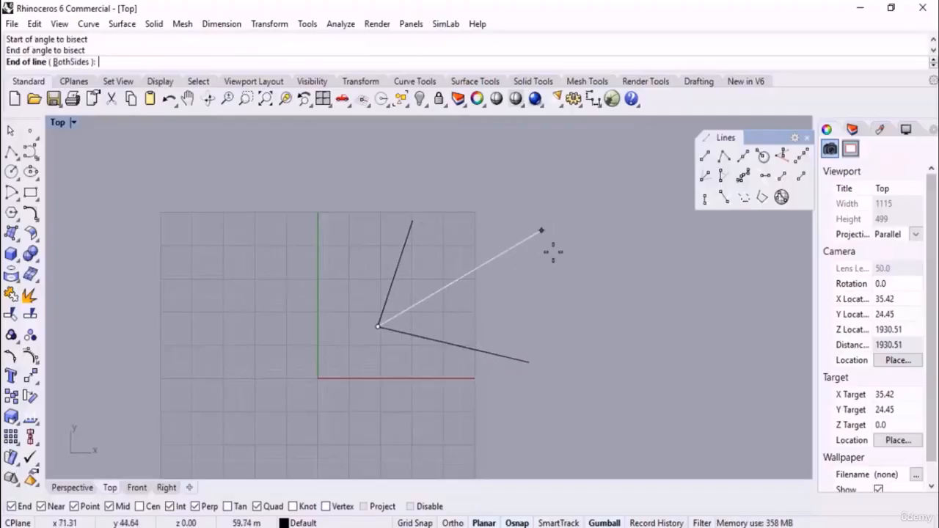
type("30")
key("Return")
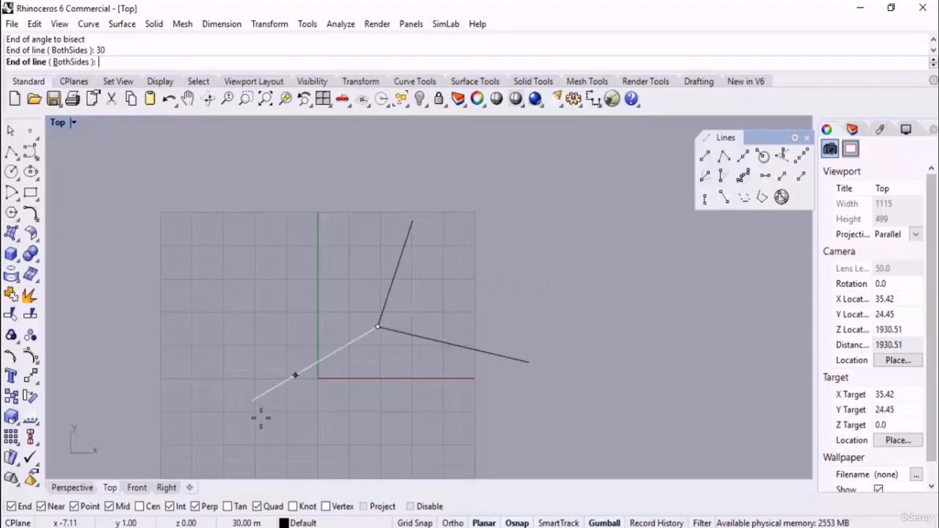
left_click(624, 285)
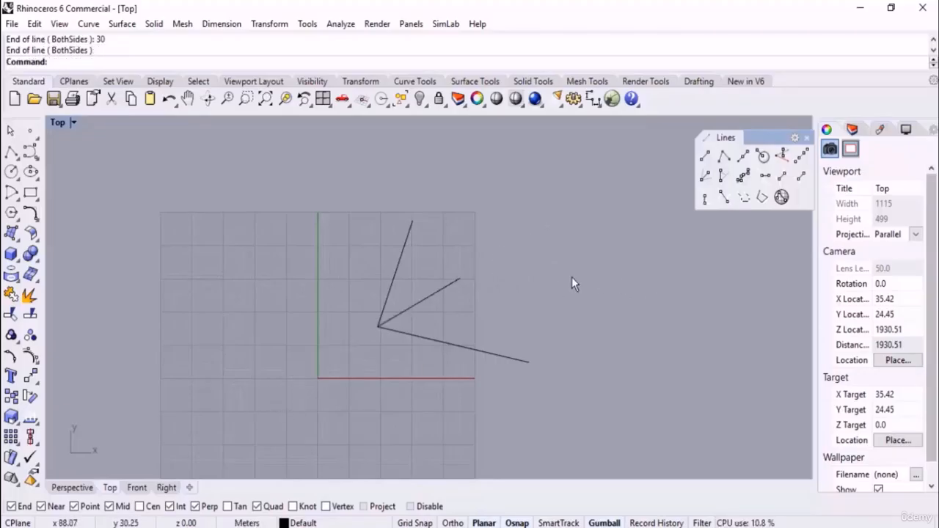
left_click(425, 301)
key("Delete")
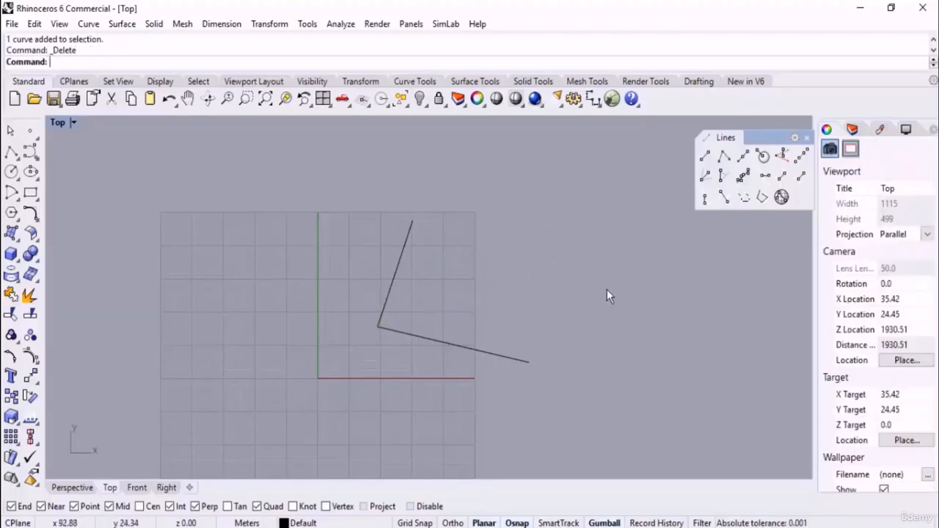
Delete the short upright line on the grid in the Perspective view
left_click(72, 487)
right_click_drag(513, 309, 540, 339)
left_click(502, 314)
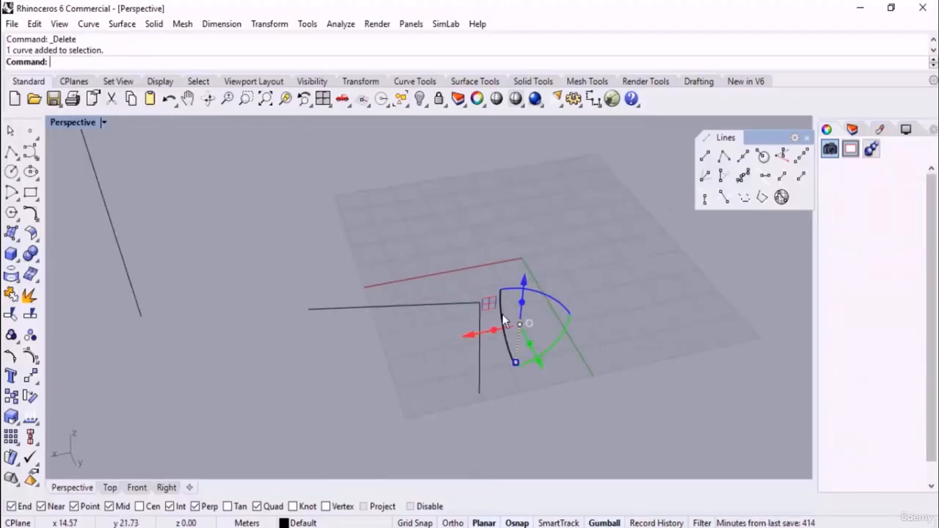
key("Escape")
Draw a vertical line upward from the V-shaped polyline's corner, and delete the old tall upright line standing off the grid
left_click(781, 155)
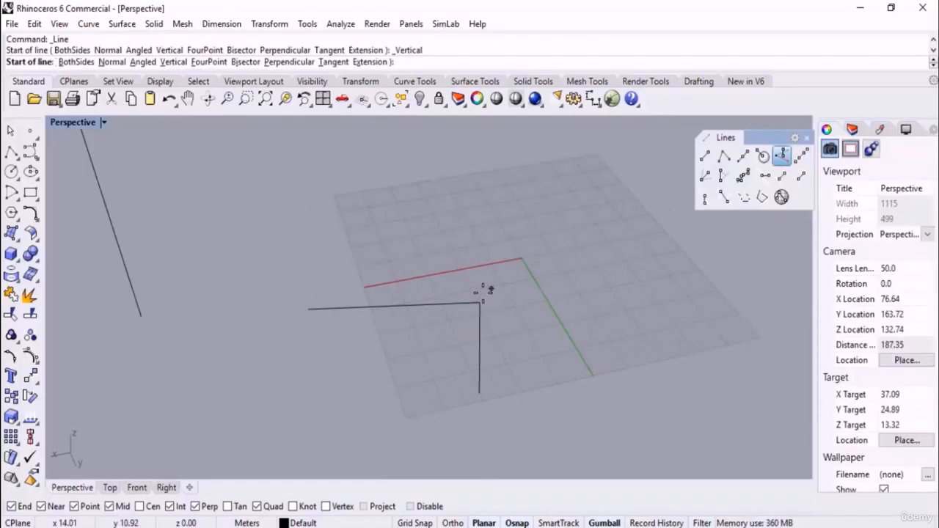
left_click(480, 303)
scroll(493, 385, "down", 6)
left_click(521, 238)
right_click_drag(491, 346, 524, 304)
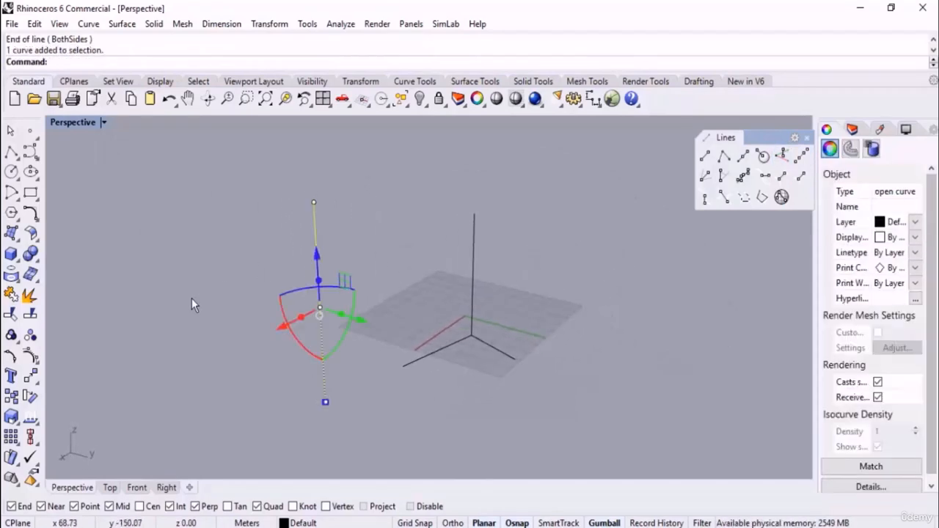
key("Delete")
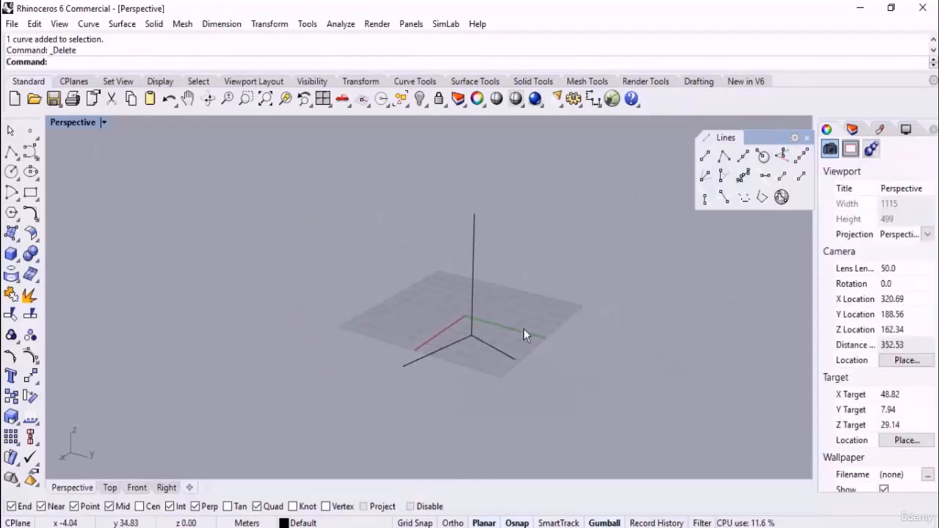
Draw a bisector line from the polyline's corner between the vertical line and the polyline's longer segment
right_click_drag(531, 293, 493, 309)
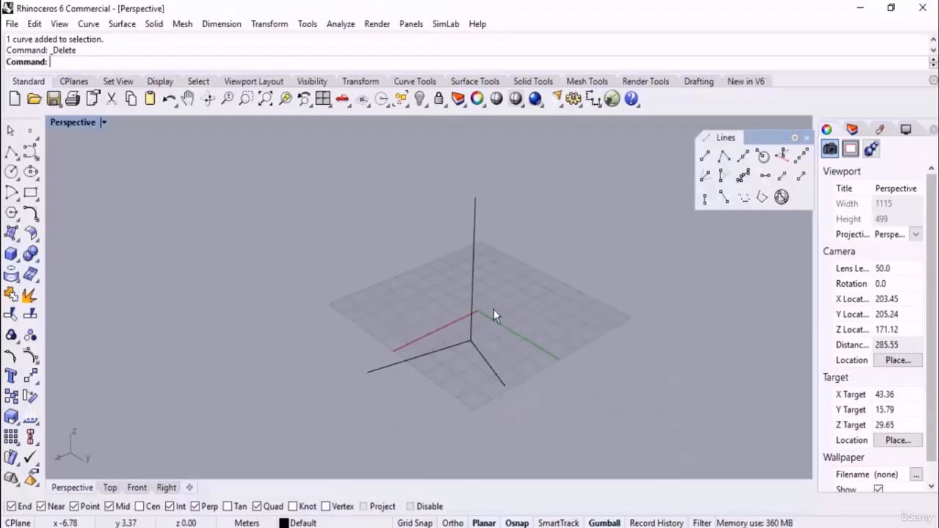
right_click_drag(510, 357, 450, 336)
right_click_drag(355, 383, 619, 350)
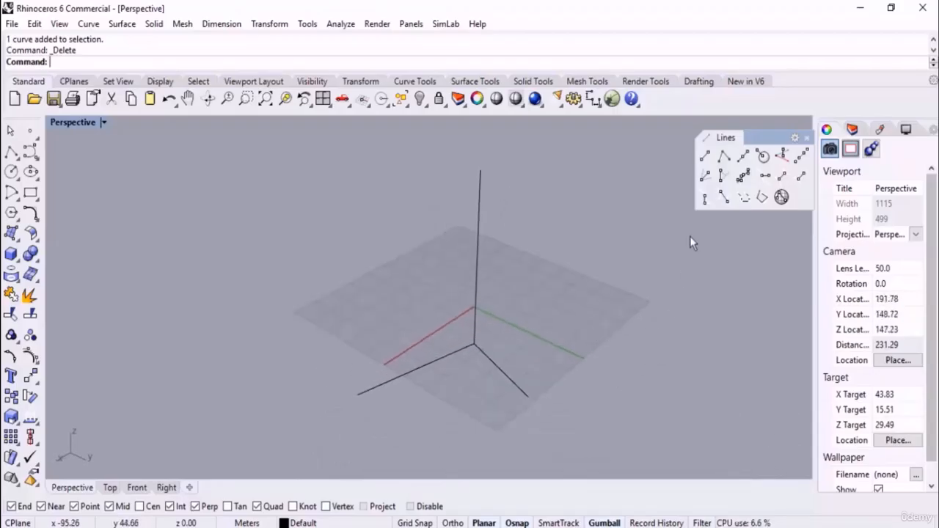
left_click(704, 176)
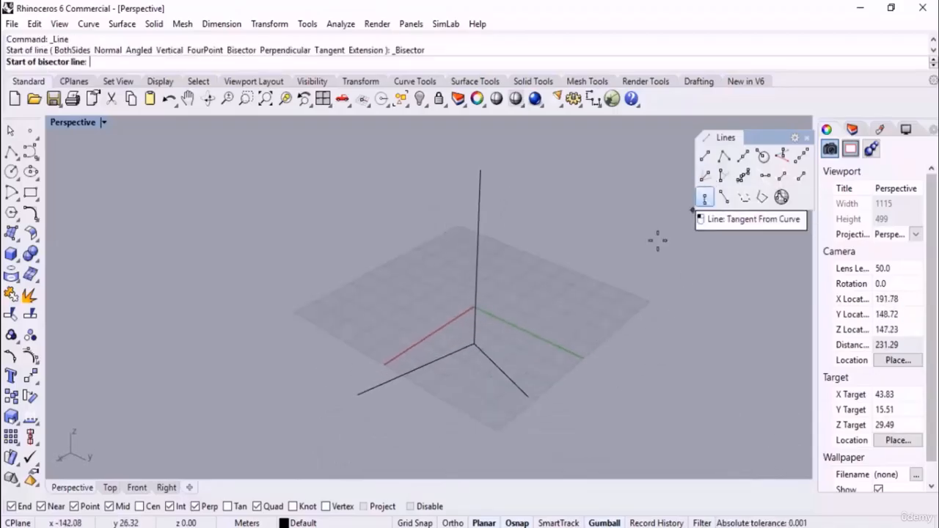
left_click(477, 344)
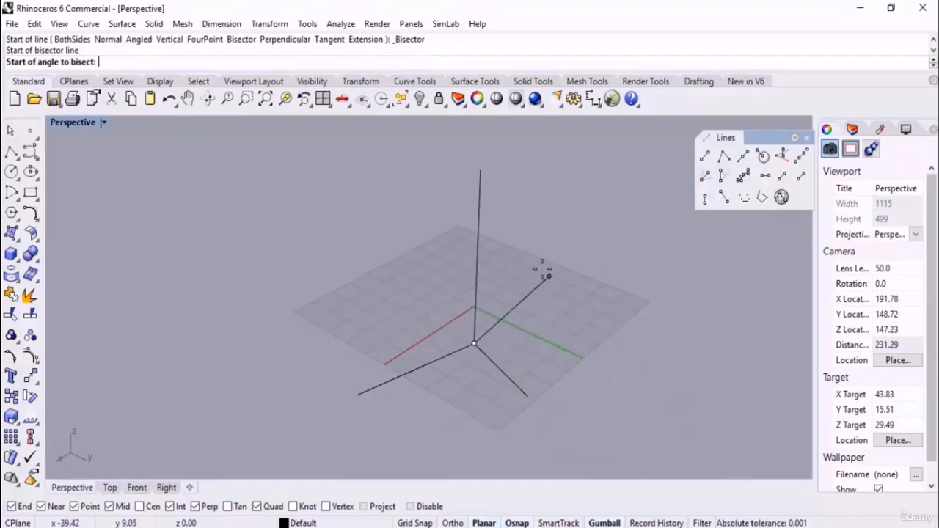
left_click(479, 207)
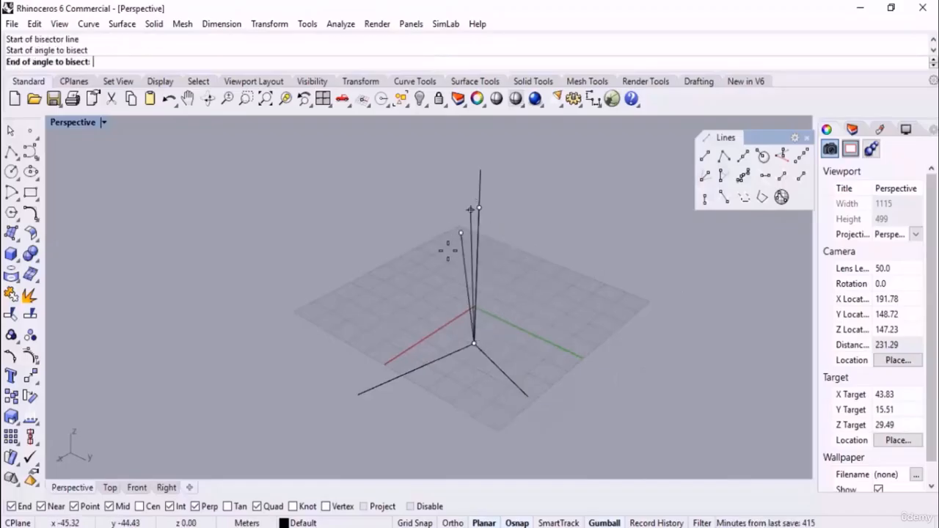
left_click(376, 386)
left_click(312, 323)
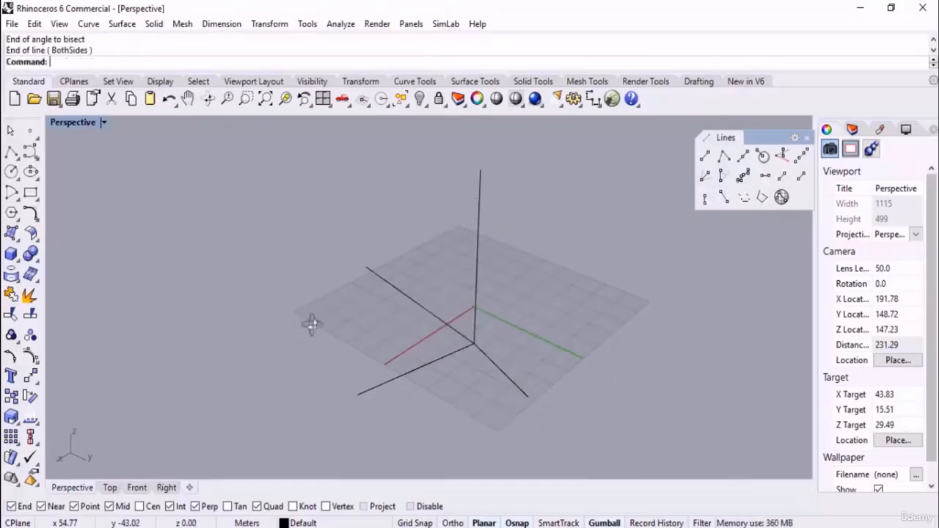
Draw a second bisector line from the same corner, between the first bisector and the vertical line
right_click_drag(312, 322, 454, 314)
left_click(704, 176)
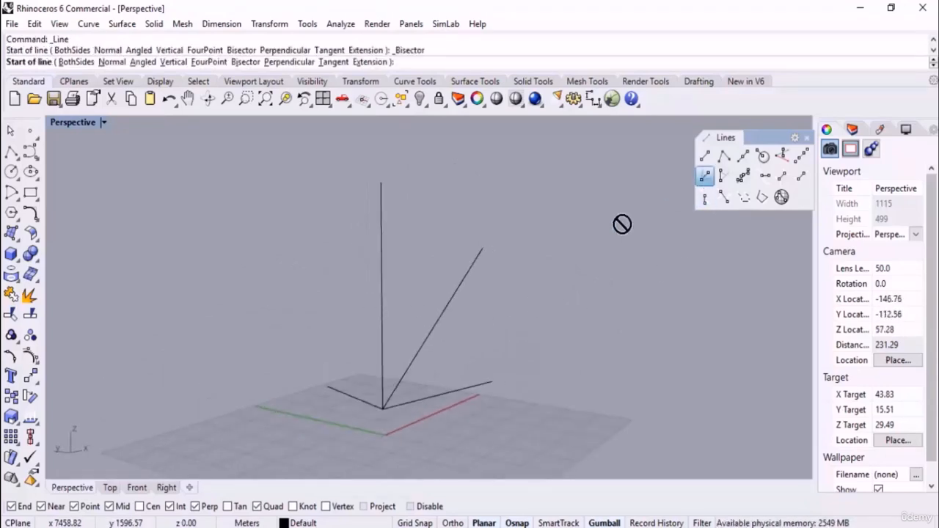
left_click(382, 408)
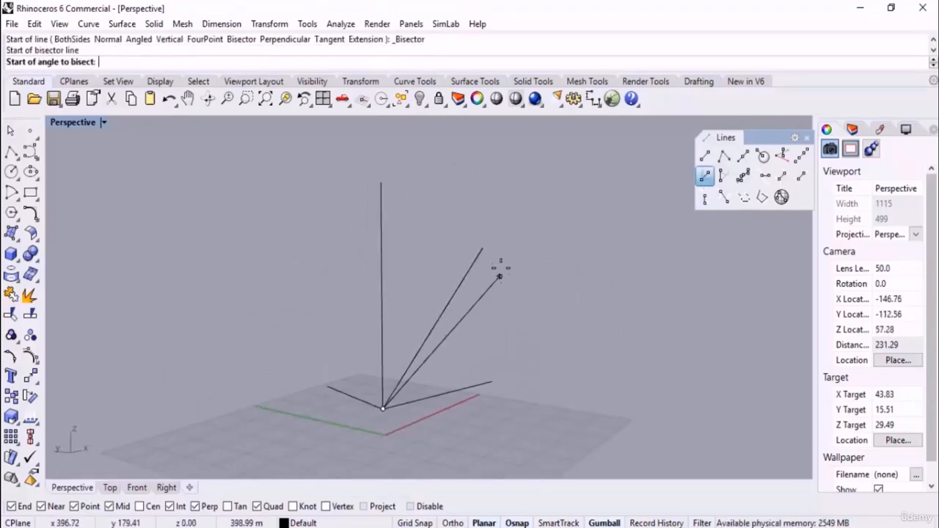
left_click(464, 277)
left_click(423, 262)
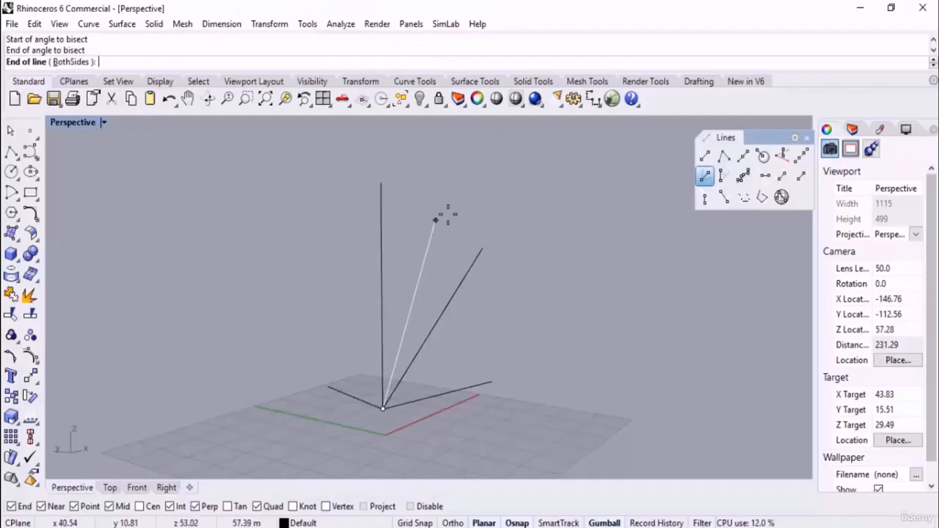
left_click(429, 243)
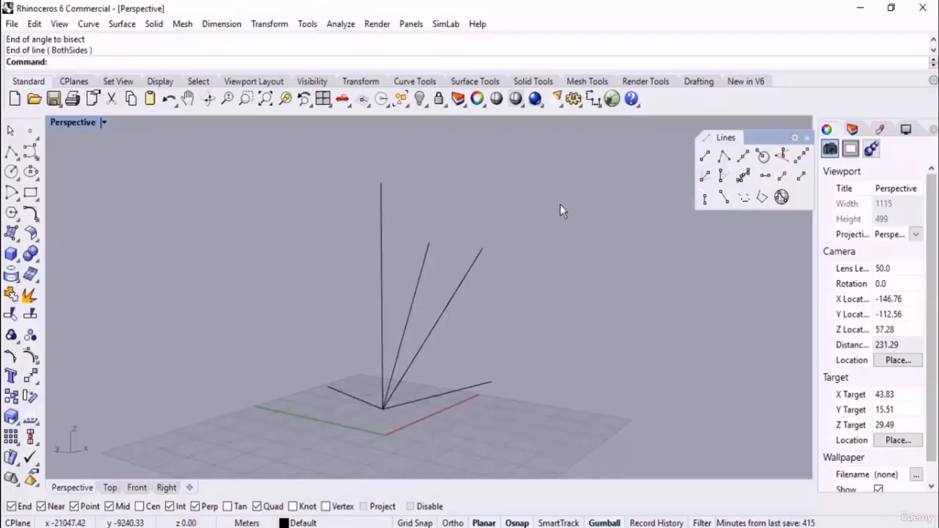
Draw an angled line with a 60-degree pivot angle, using the polyline's longer segment as the base line from its corner
right_click_drag(653, 165, 724, 245)
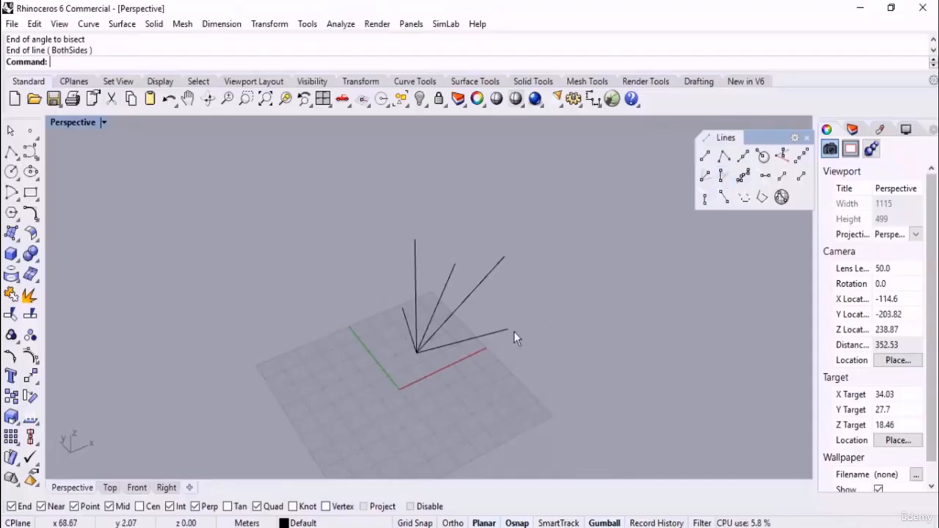
scroll(442, 400, "up", 6)
right_click_drag(486, 321, 548, 350)
left_click(724, 199)
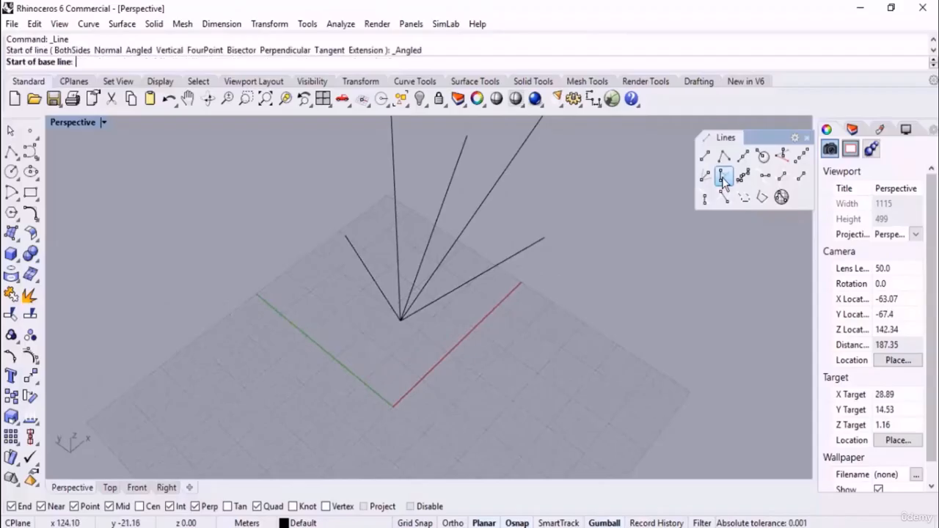
scroll(389, 357, "up", 4)
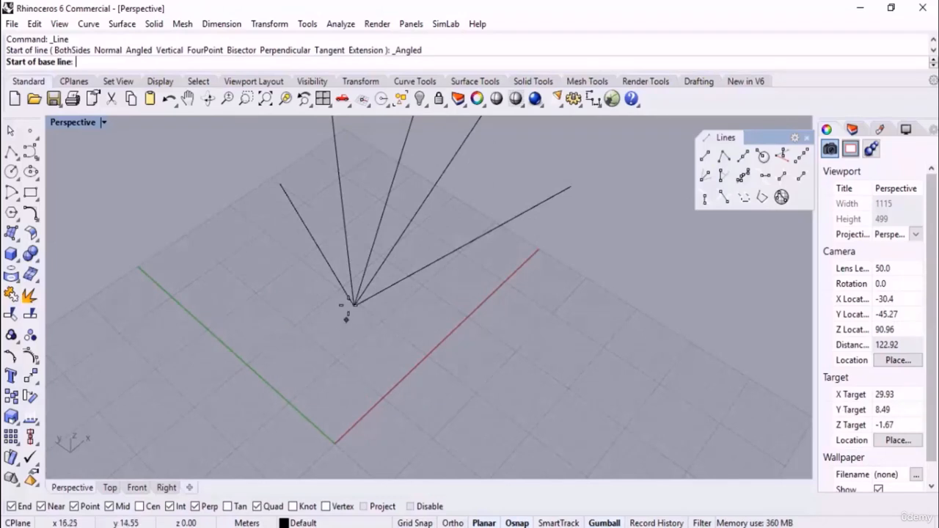
left_click(354, 304)
left_click(572, 187)
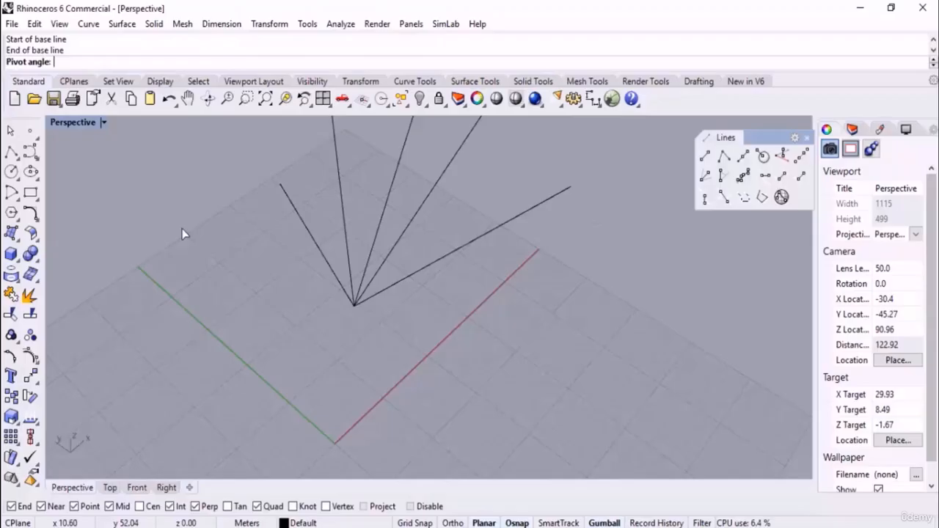
type("60")
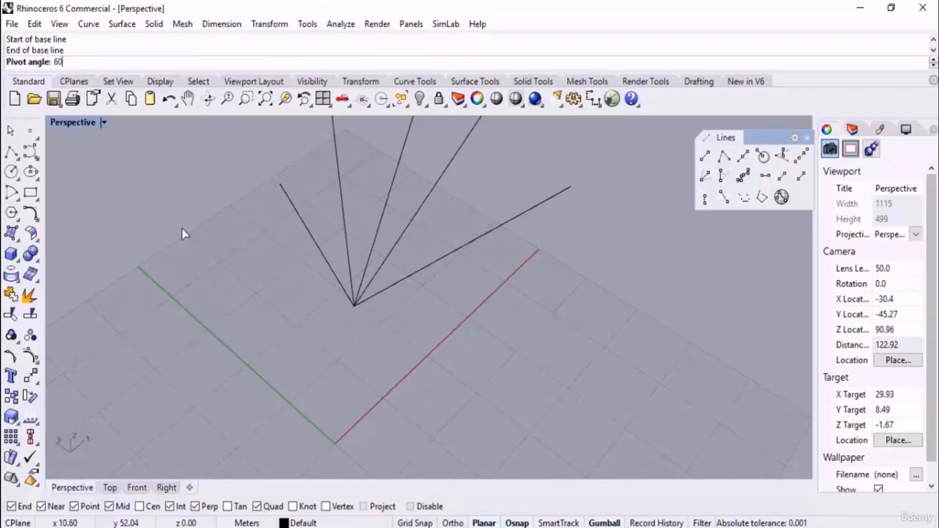
key("Return")
right_click_drag(266, 278, 440, 318)
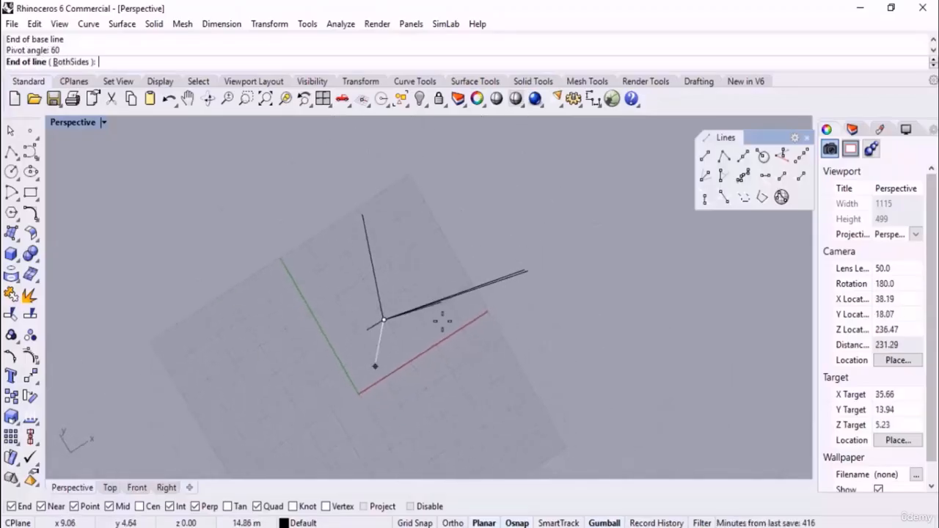
left_click(465, 196)
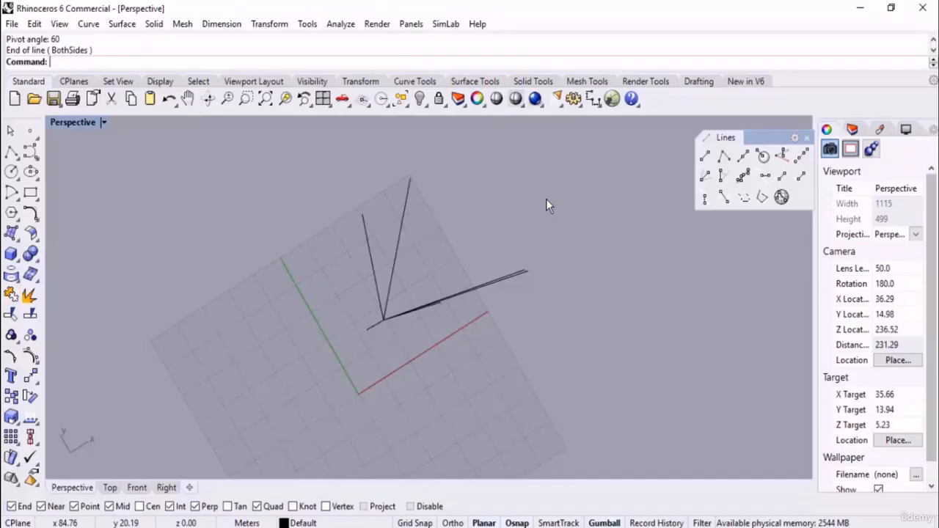
Delete all the drawn curves in the Top view
left_click(110, 488)
left_click_drag(452, 283, 311, 372)
key("Delete")
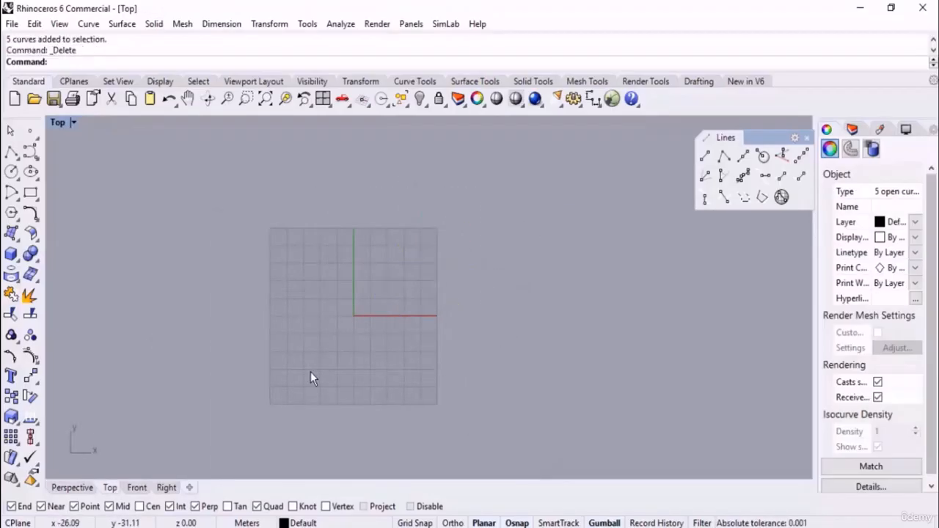
Draw a single-segment slanted polyline in the Top view, starting in the grid's positive quadrant and ending beyond its edge
scroll(430, 251, "up", 5)
left_click(11, 151)
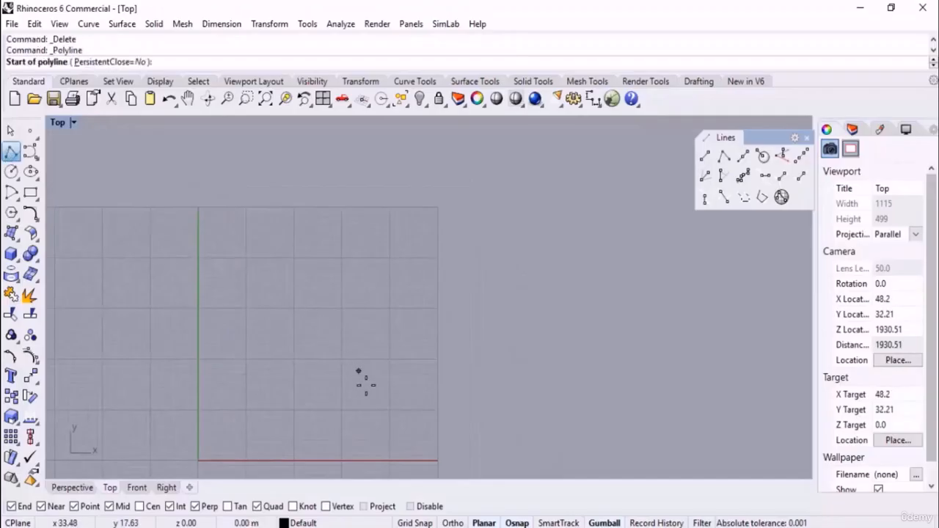
left_click(293, 394)
left_click(493, 279)
key("Return")
right_click_drag(482, 349, 499, 285)
Draw an angled line at a -30 degree pivot angle from the slanted line's lower end, and delete it
left_click(722, 176)
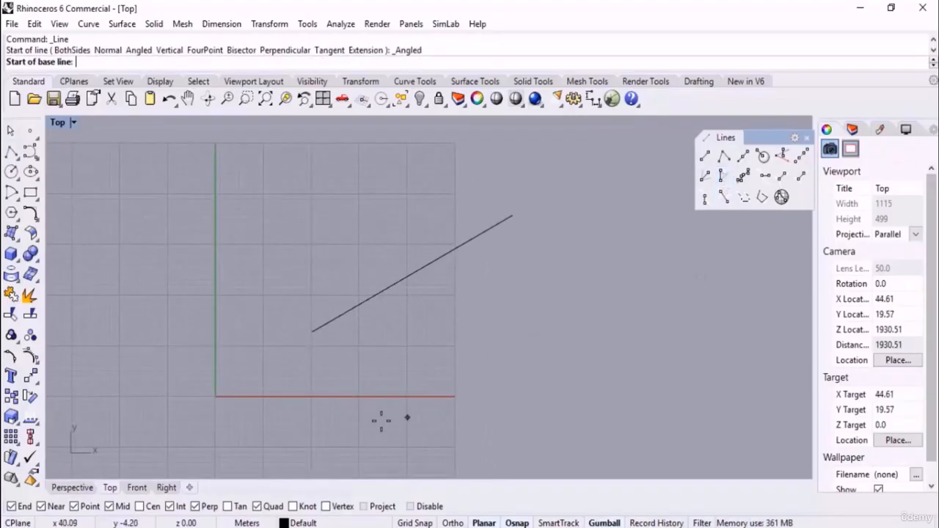
left_click(309, 331)
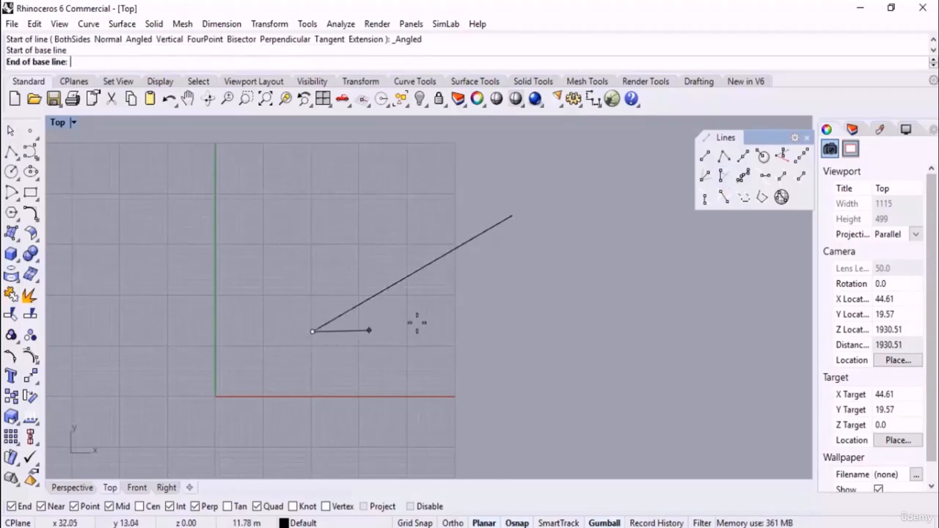
left_click(511, 216)
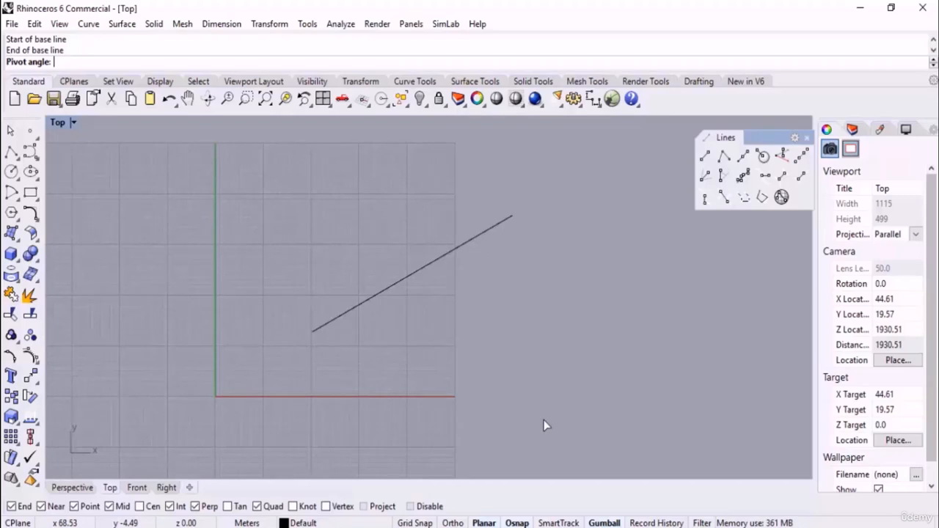
type("-30")
key("Return")
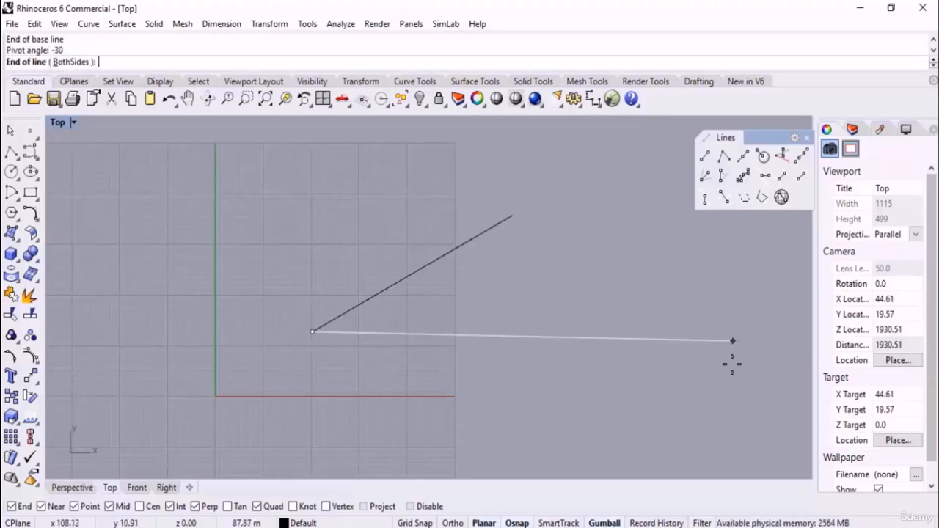
left_click(564, 369)
left_click_drag(610, 292, 469, 417)
key("Delete")
Draw an angled line at a 30-degree pivot angle from the slanted line's lower end, using that line as the base
key("Return")
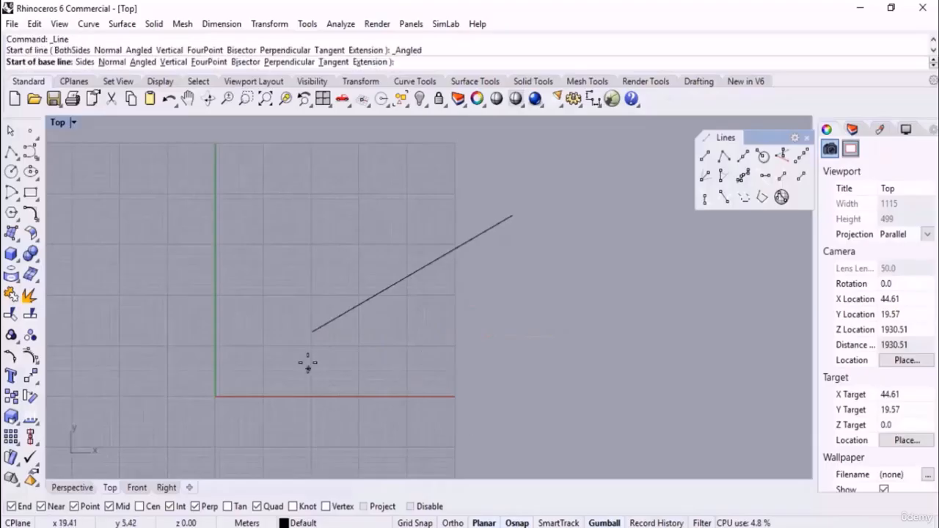
left_click(312, 331)
left_click(513, 216)
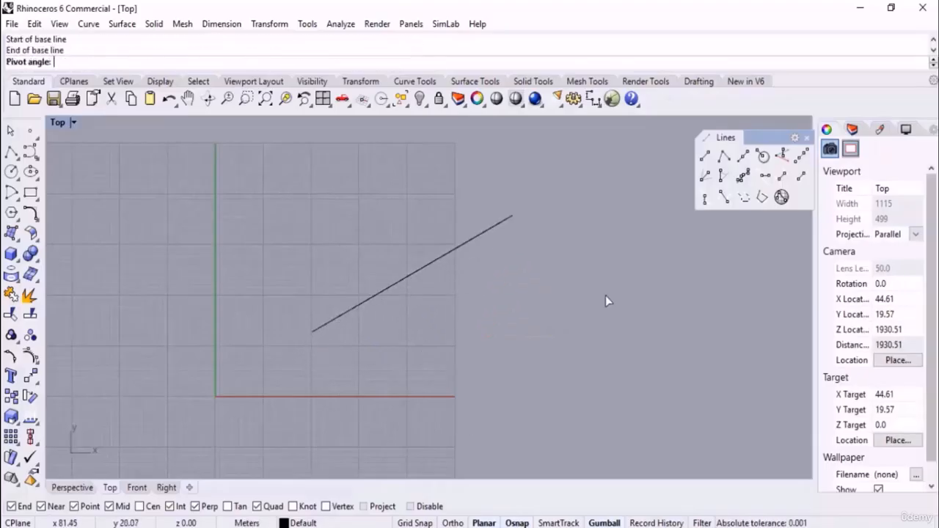
type("30")
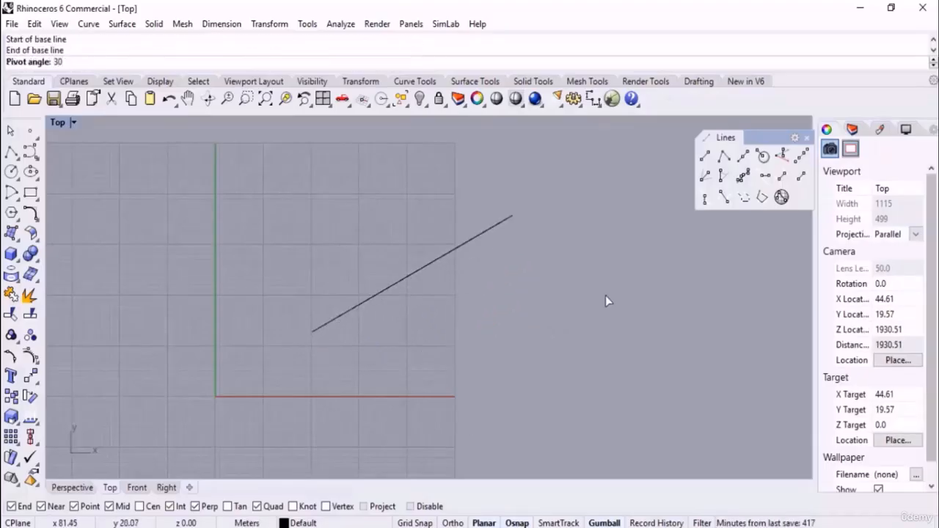
key("Return")
left_click(422, 141)
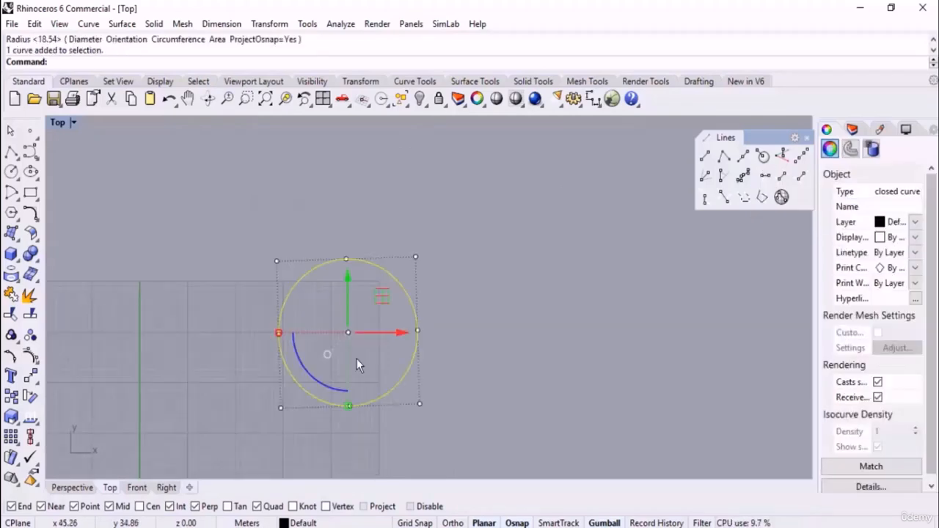
Delete the selected circle and draw a slightly larger one in the Top view, centred just beyond the grid's edge
key("Delete")
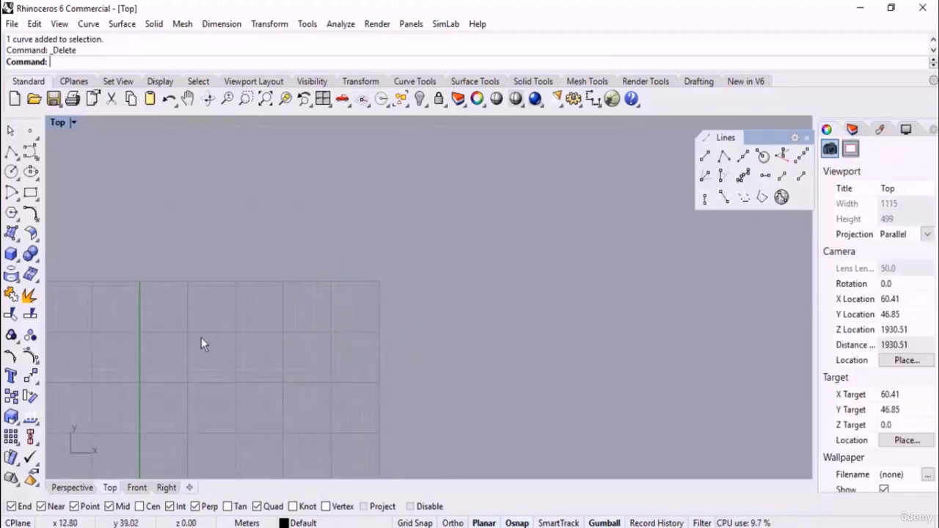
left_click(11, 171)
left_click(398, 335)
left_click(411, 405)
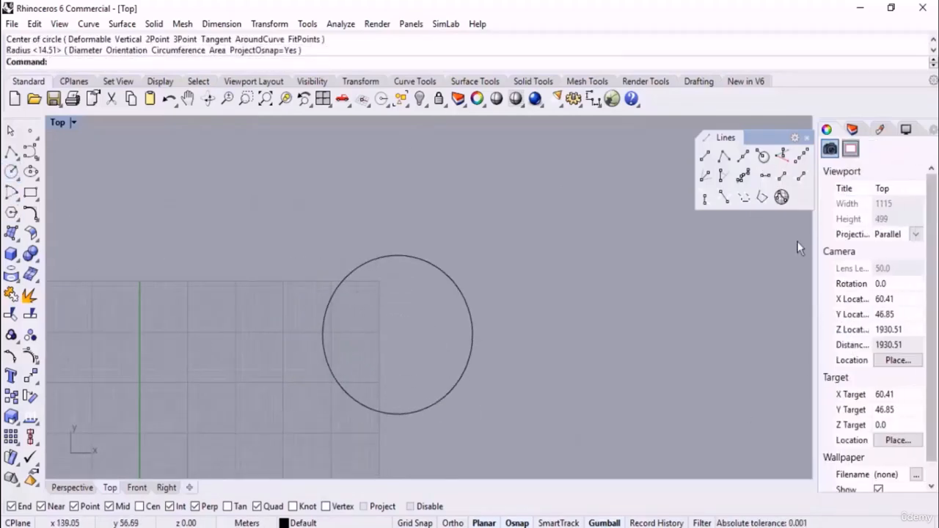
Draw a line perpendicular to the circle, running outward from its edge away from the grid
left_click(763, 176)
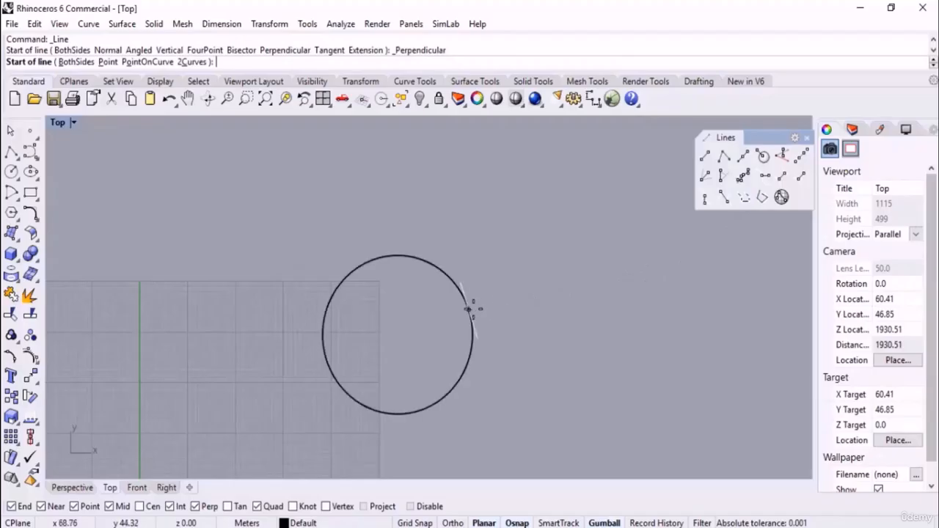
left_click(455, 284)
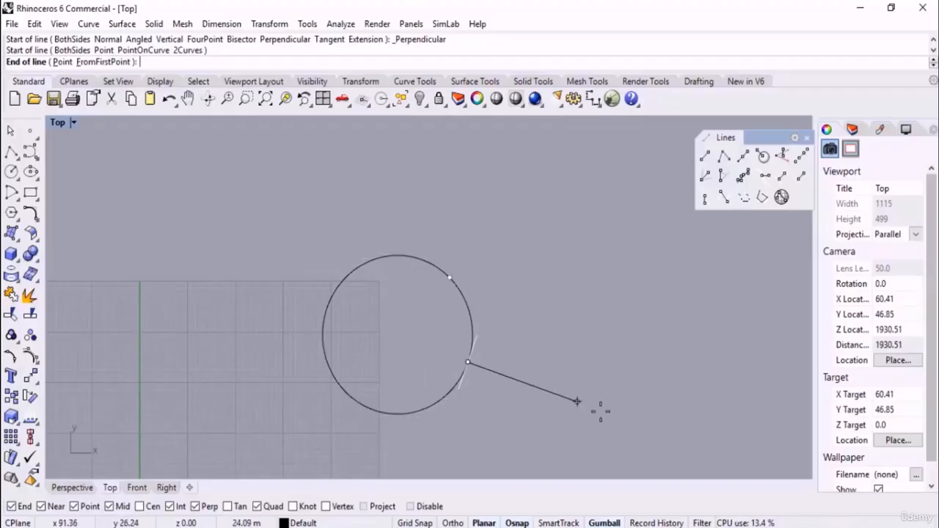
left_click(646, 310)
Draw a second line perpendicular to the circle, running diagonally outward from its edge above the grid
right_click(478, 288)
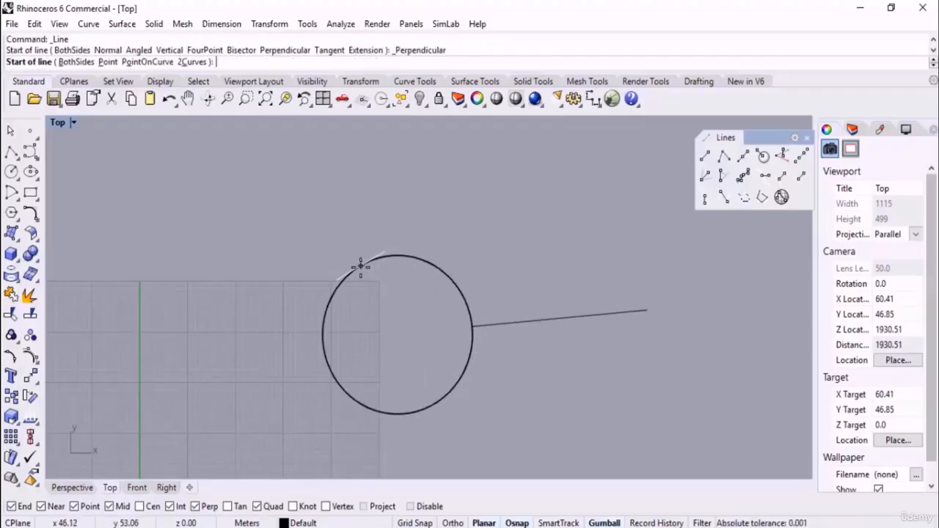
left_click(360, 265)
left_click(273, 192)
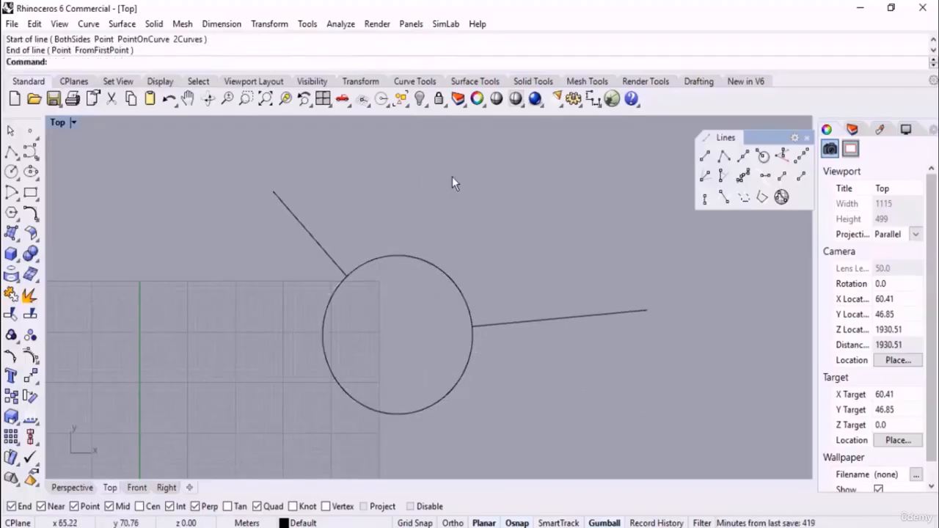
Draw a wavy interpolated curve through five points in the empty area beside the circle and its lines
scroll(442, 261, "down", 6)
right_click_drag(546, 310, 207, 358)
middle_click(272, 340)
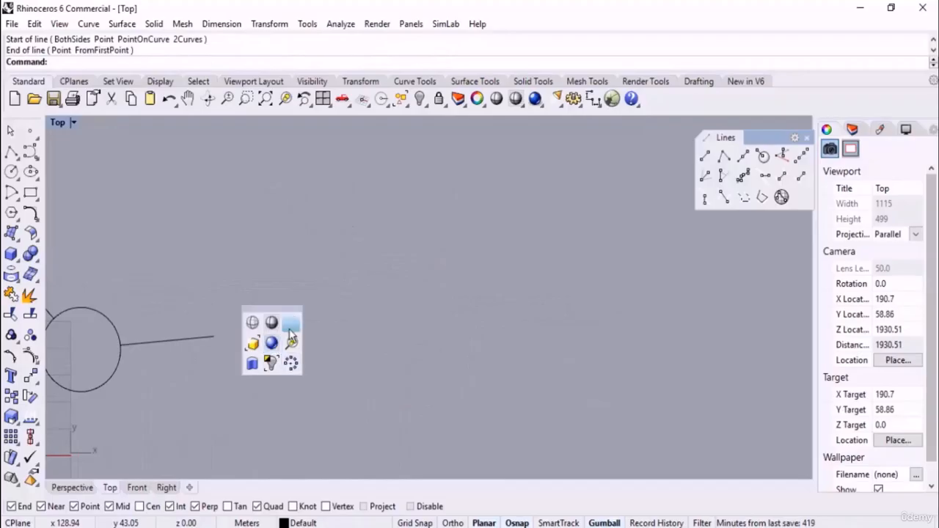
left_click(290, 326)
left_click(270, 311)
left_click(349, 269)
left_click(440, 317)
left_click(523, 250)
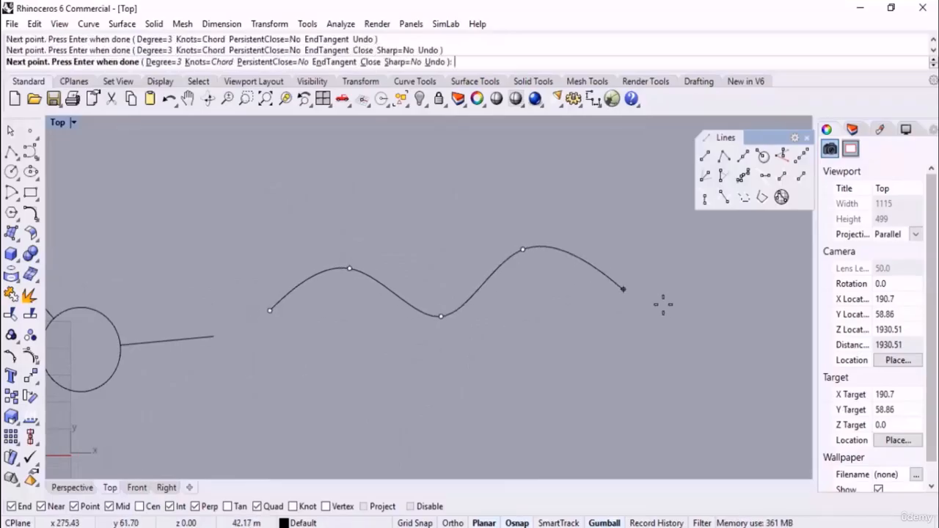
left_click(665, 304)
key("Return")
Draw two lines perpendicular to the wavy curve, one rising near its higher crest and one descending from its falling slope
left_click(764, 177)
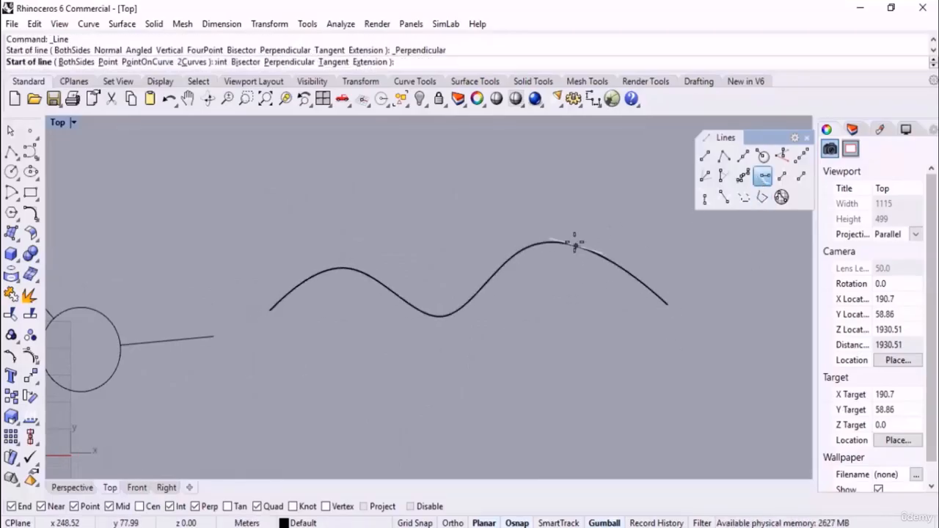
left_click(525, 247)
left_click(497, 169)
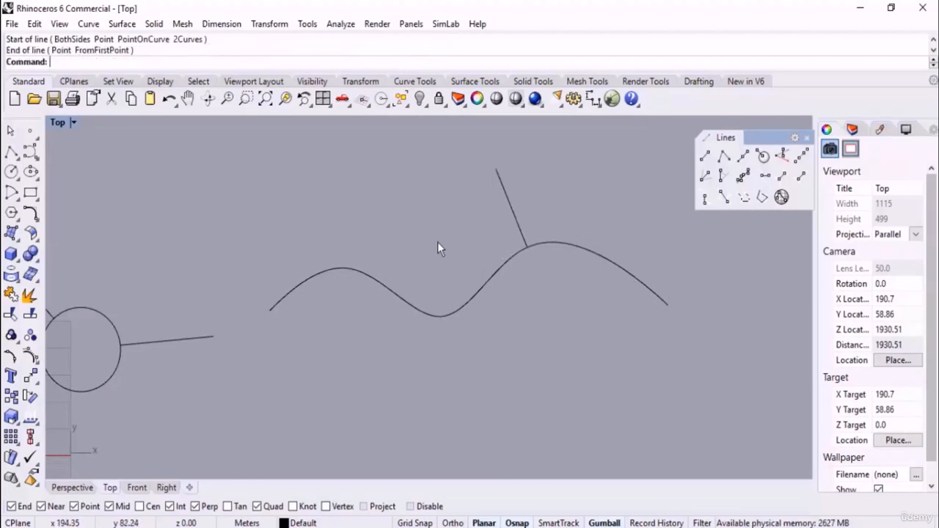
key("Return")
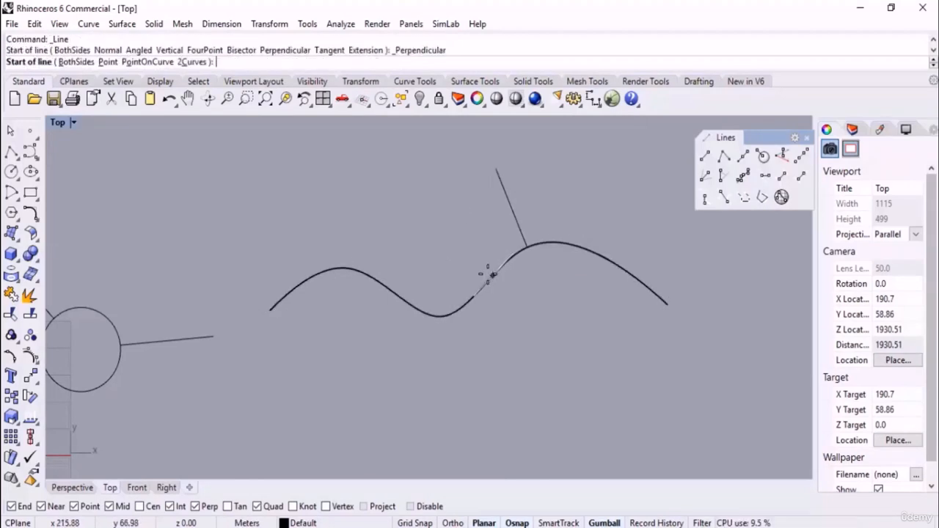
left_click(394, 295)
left_click(347, 363)
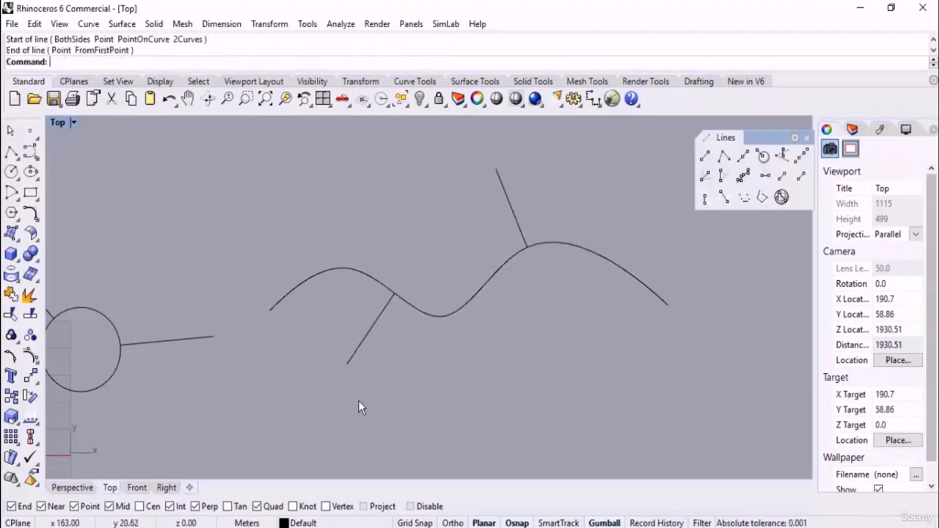
Delete the wavy curve, the circle and all the perpendicular lines, leaving the Top view empty
scroll(539, 341, "down", 3)
left_click_drag(604, 253, 418, 391)
key("Delete")
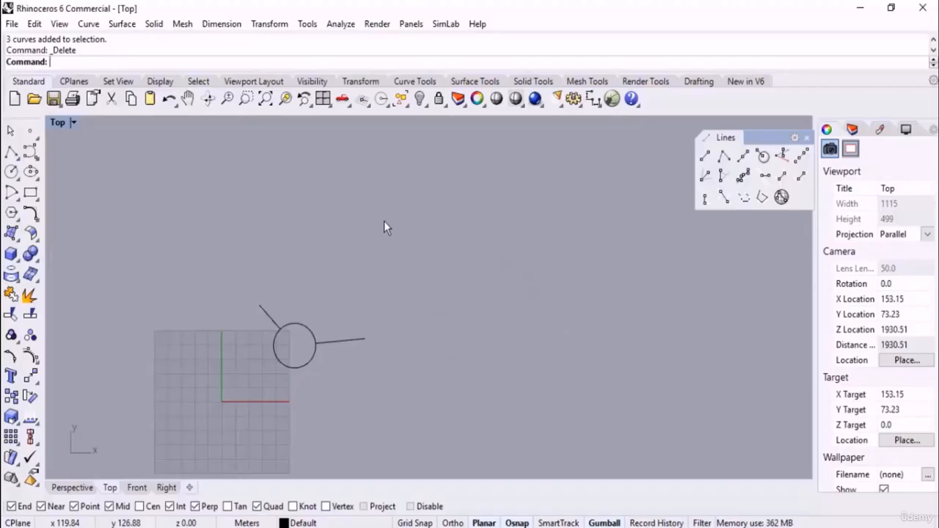
right_click_drag(385, 223, 433, 278)
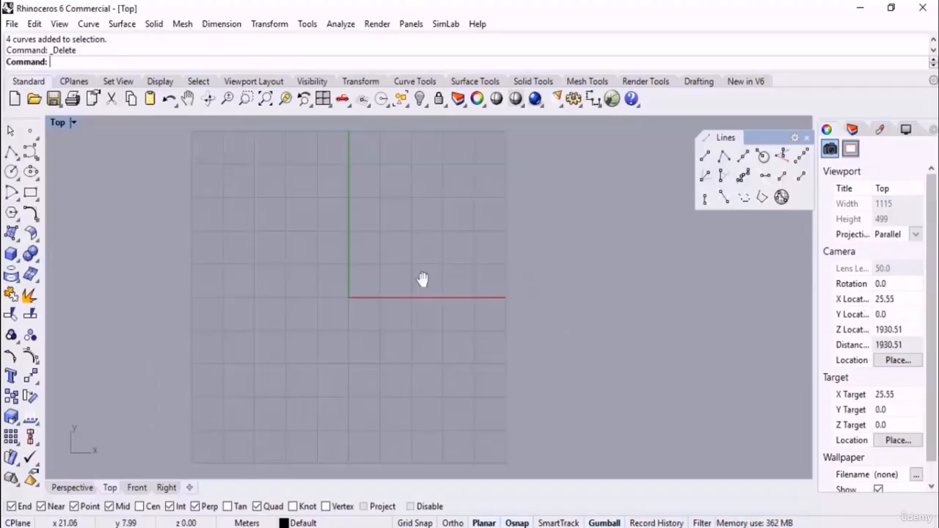
right_click_drag(423, 279, 352, 272)
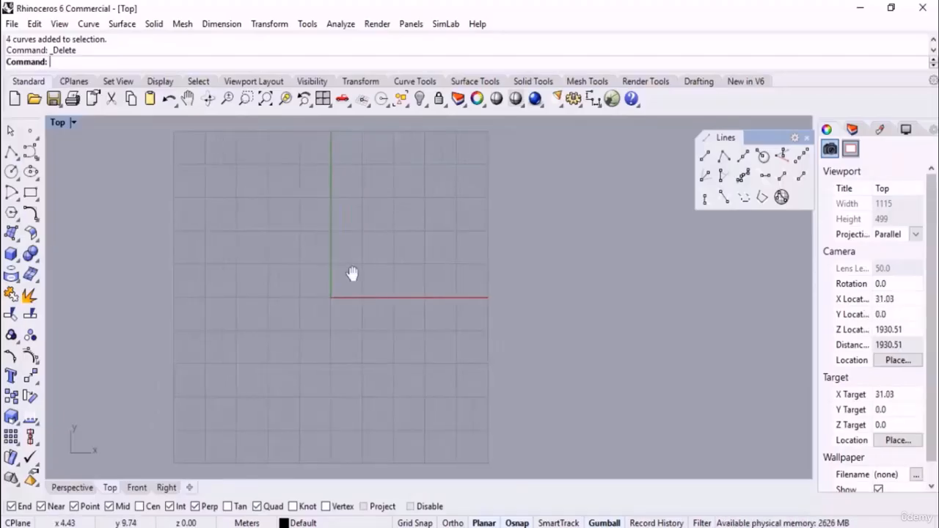
Draw a large rectangle over the grid's centre and an open, right-angled stepped polyline that crosses it
left_click(30, 192)
left_click(217, 369)
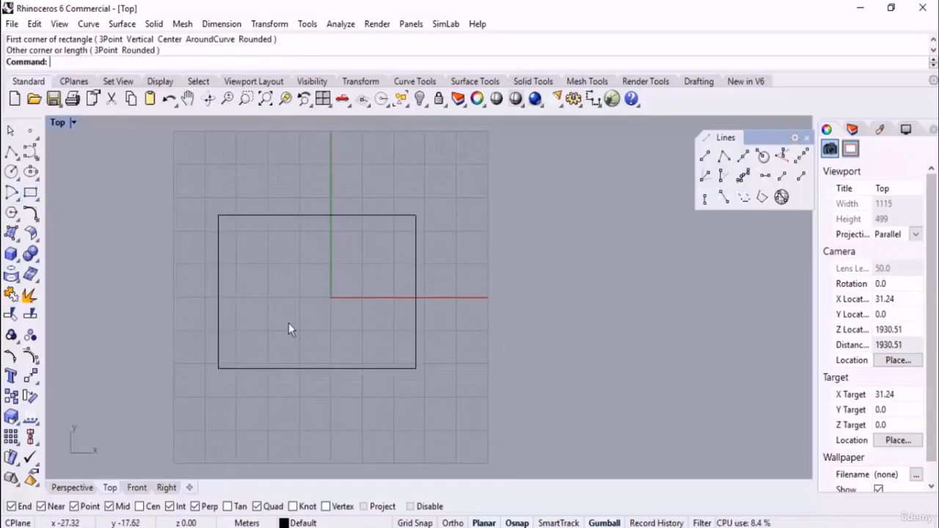
left_click(11, 151)
left_click(338, 164)
key("shift")
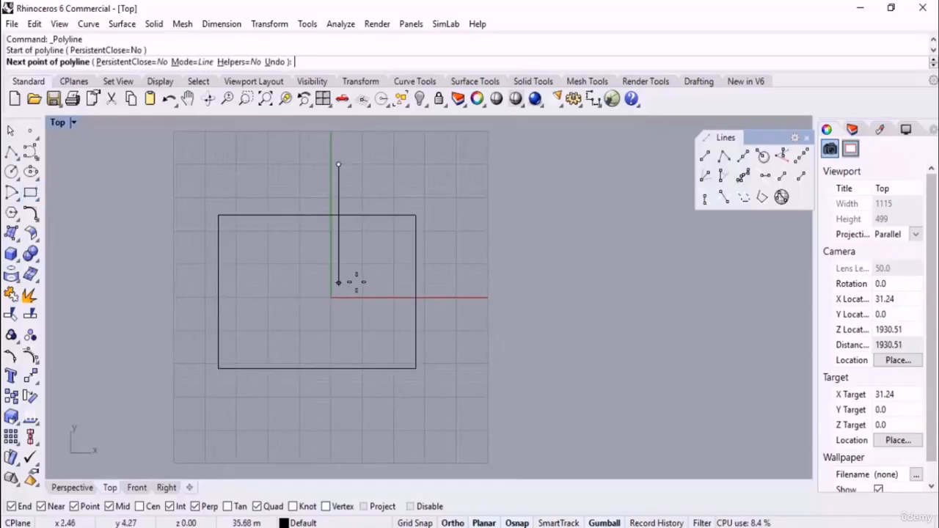
left_click(489, 248)
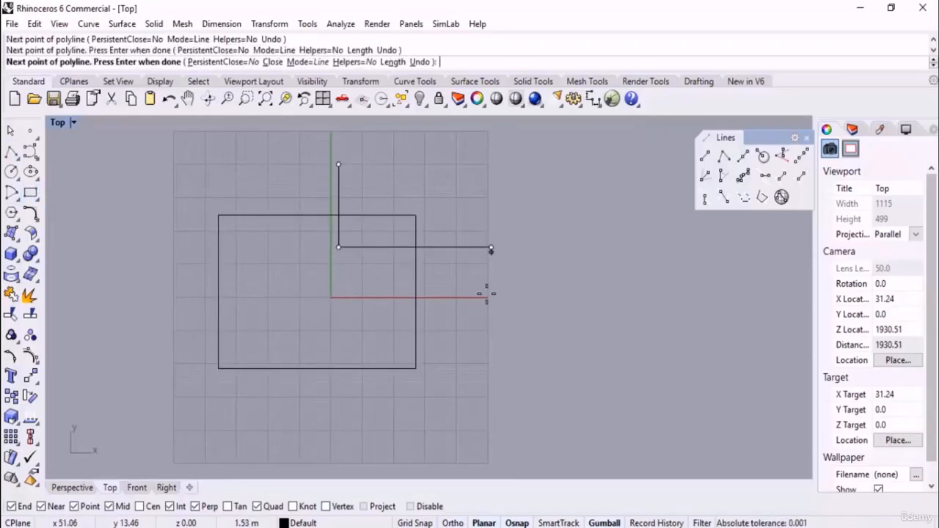
left_click(485, 363)
left_click(443, 362)
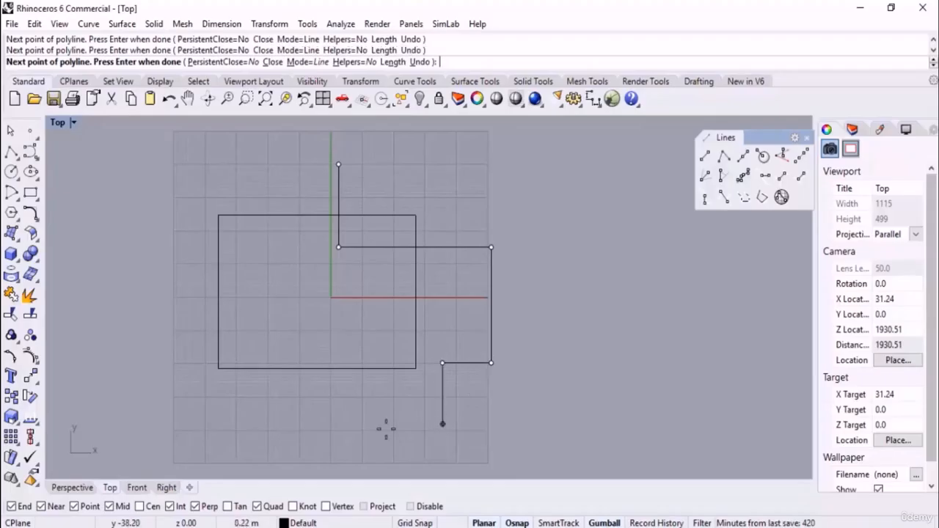
left_click(437, 424)
left_click(291, 344)
left_click(301, 316)
key("Return")
Draw a small rectangle inside the large one, around the origin
scroll(294, 260, "up", 2)
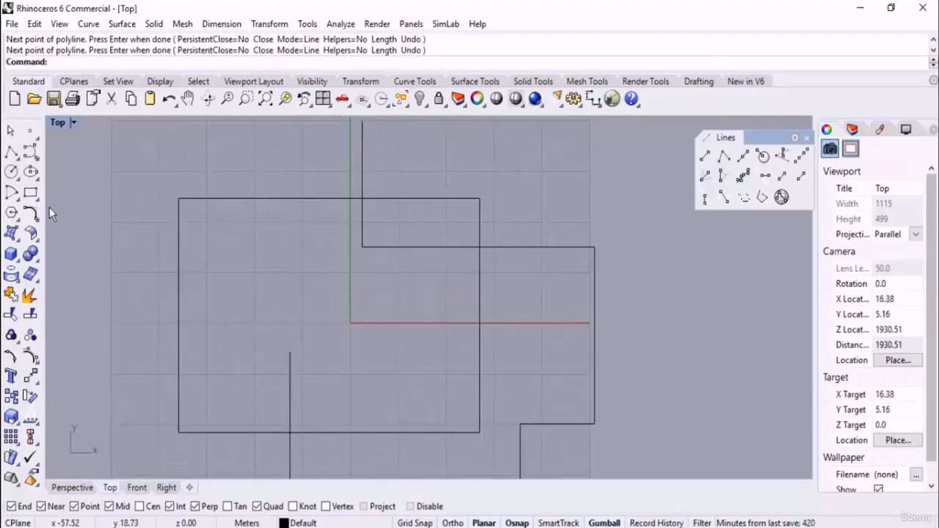
left_click(31, 192)
left_click(398, 280)
left_click(323, 375)
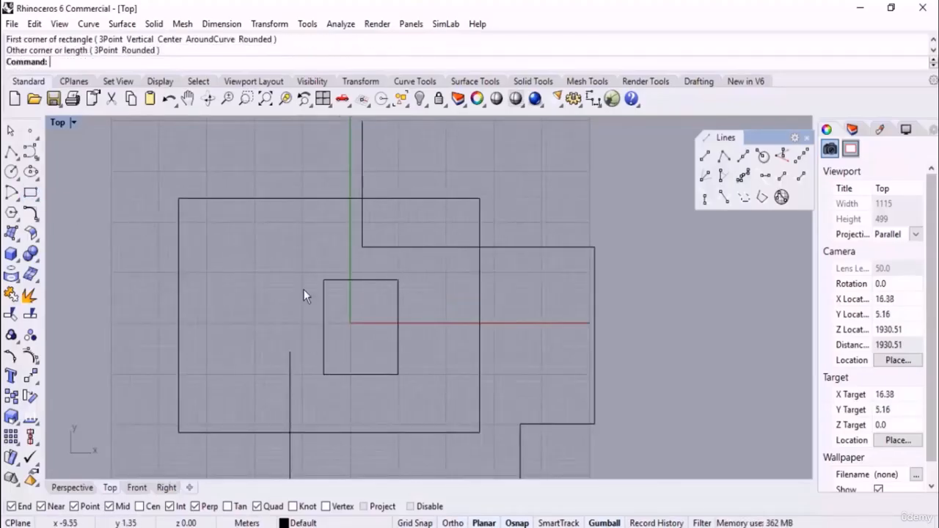
Move both rectangles and the polyline together along the X axis, clear of the grid
scroll(314, 275, "down", 6)
right_click_drag(623, 293, 531, 289)
left_click_drag(434, 155, 109, 434)
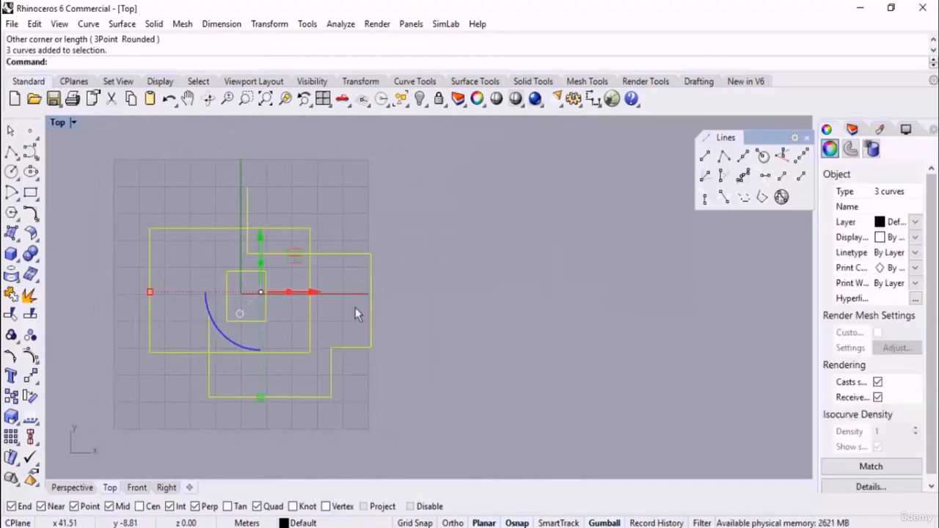
left_click_drag(311, 293, 615, 293)
left_click(430, 382)
right_click_drag(493, 346, 370, 343)
scroll(477, 286, "up", 2)
right_click_drag(549, 298, 494, 308)
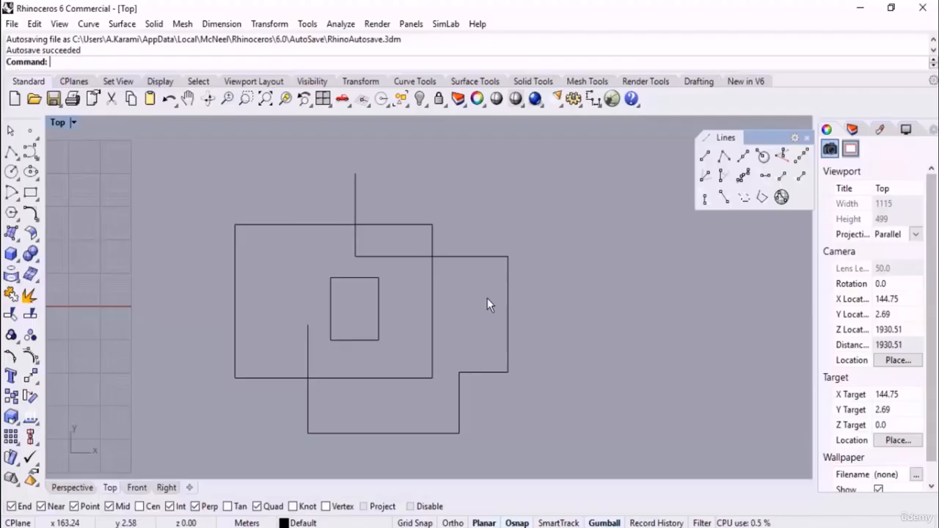
Try window selections that enclose only parts of the large rectangle, the small rectangle and the polyline
left_click_drag(288, 133, 392, 211)
left_click_drag(181, 174, 265, 253)
left_click_drag(291, 122, 405, 215)
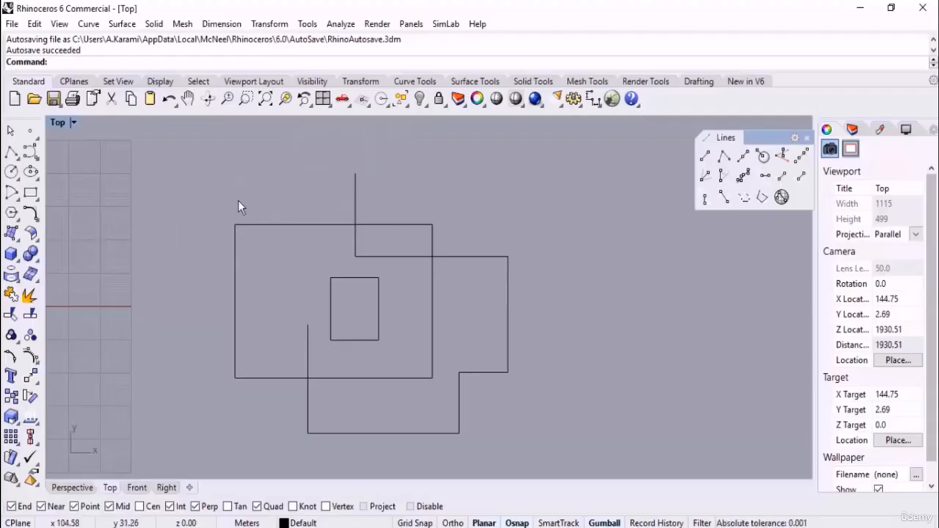
left_click_drag(177, 174, 289, 280)
left_click_drag(309, 125, 391, 201)
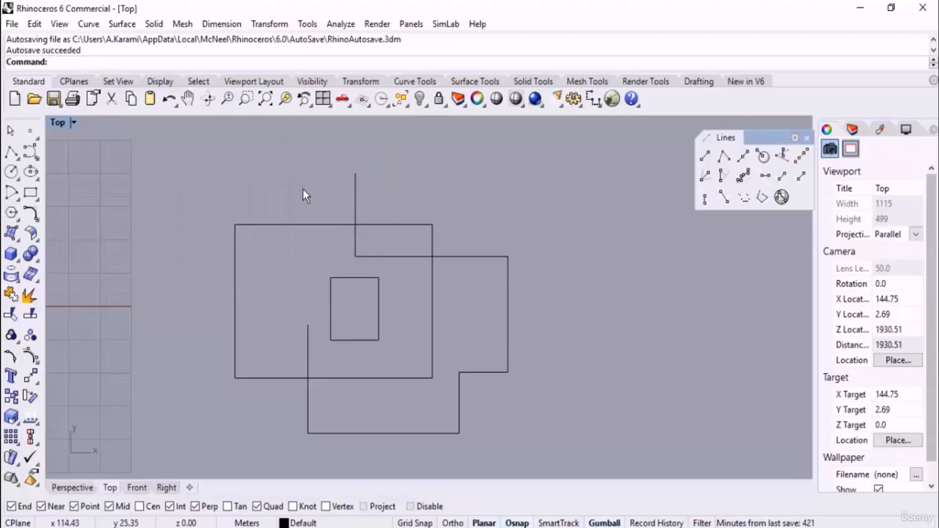
left_click_drag(301, 181, 455, 293)
left_click_drag(270, 292, 354, 363)
left_click_drag(185, 342, 354, 444)
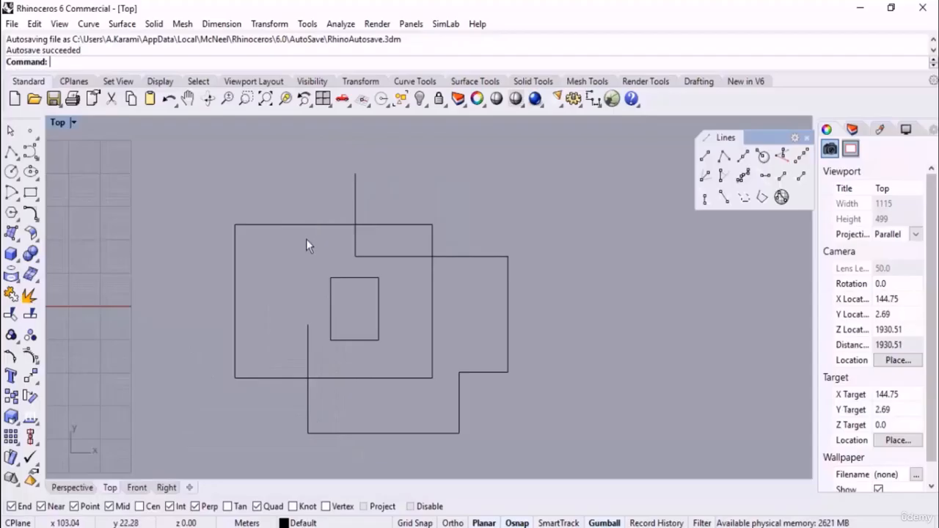
Window-select the small rectangle, clear the selection, and try windows enclosing only parts of the large rectangle and polyline
left_click_drag(297, 233, 413, 363)
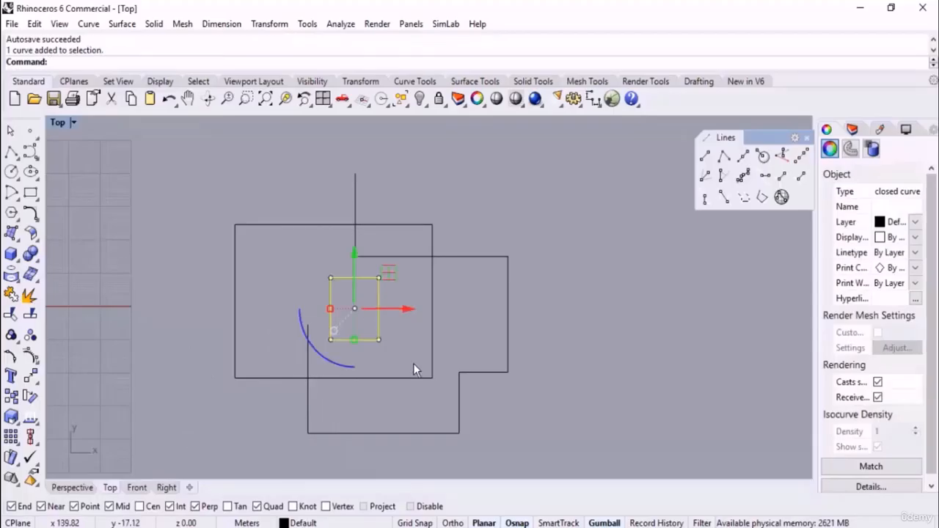
left_click(502, 176)
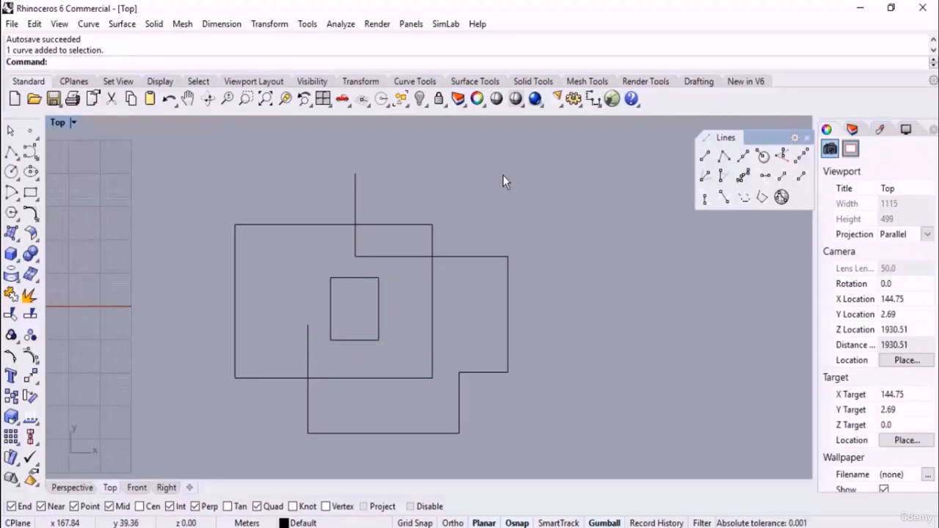
left_click_drag(155, 162, 291, 279)
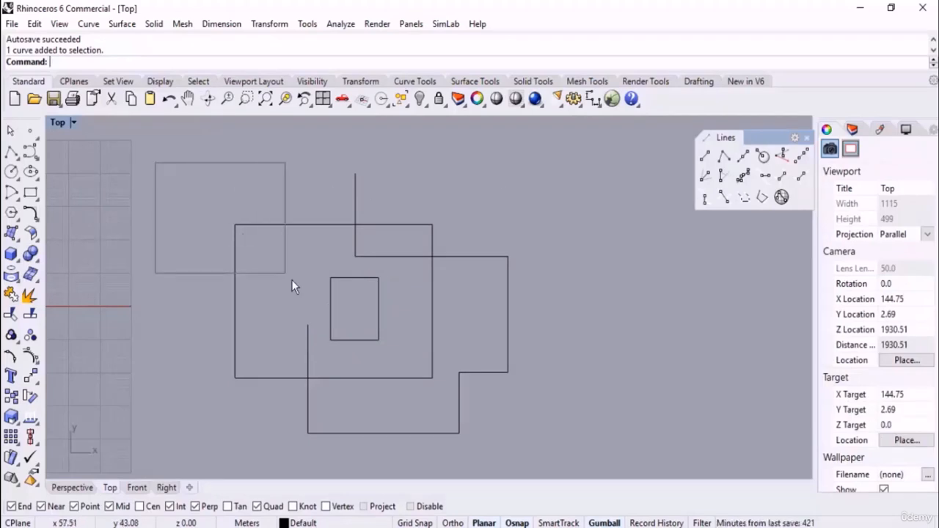
left_click_drag(285, 149, 445, 314)
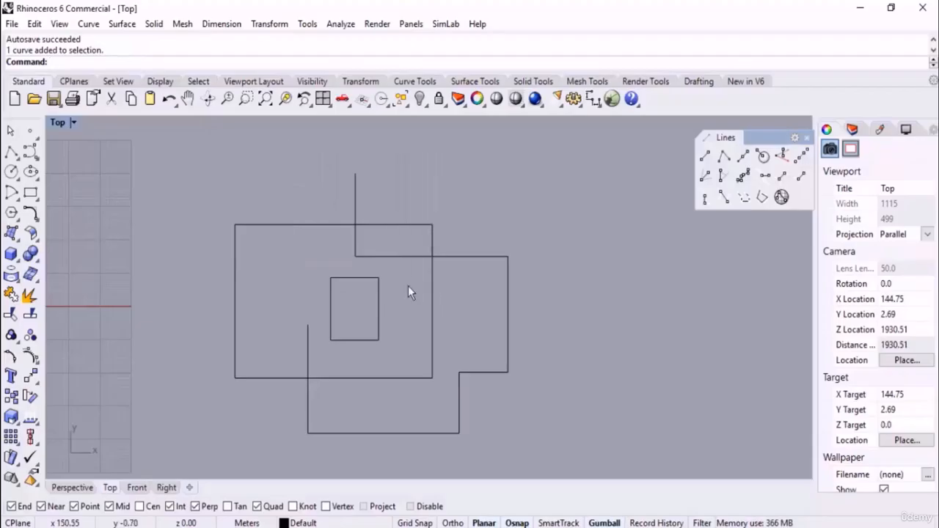
Window-select both rectangles, then the polyline together with the small rectangle, clearing each selection
left_click_drag(199, 188, 453, 404)
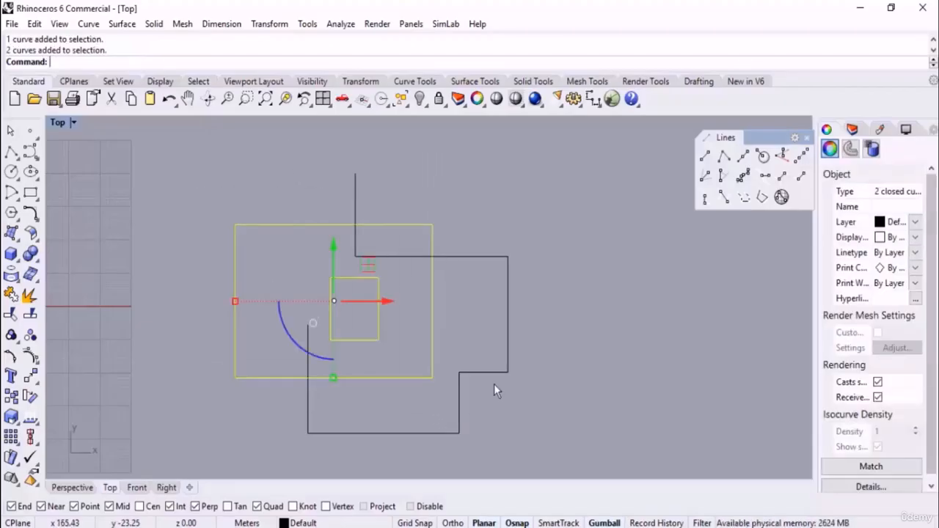
left_click(496, 179)
left_click_drag(283, 142, 587, 466)
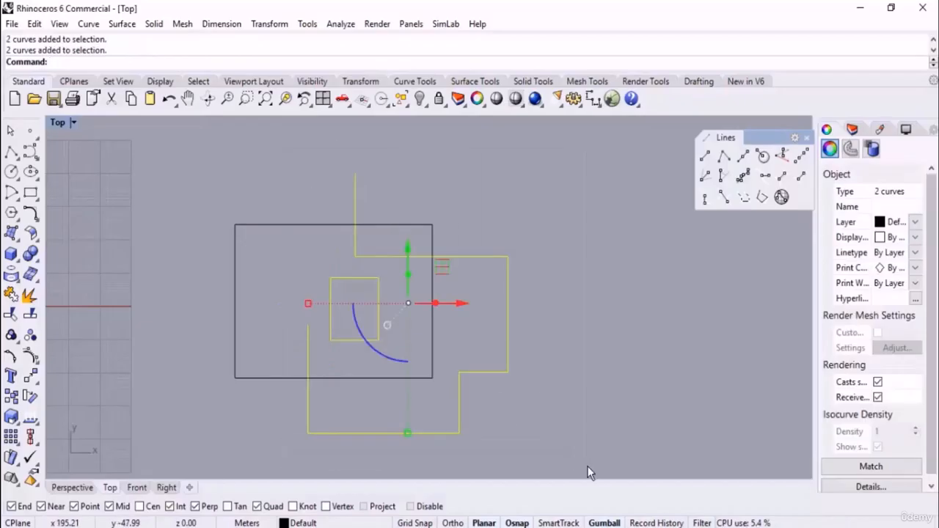
left_click(595, 332)
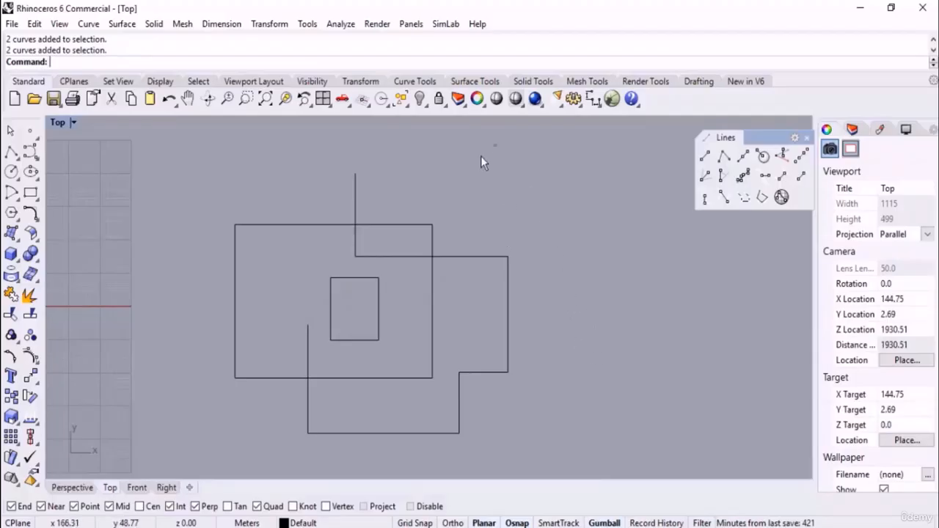
Use crossing selections to pick the polyline alone, the polyline with the large rectangle, and all three curves, clearing the selection
left_click_drag(497, 145, 268, 178)
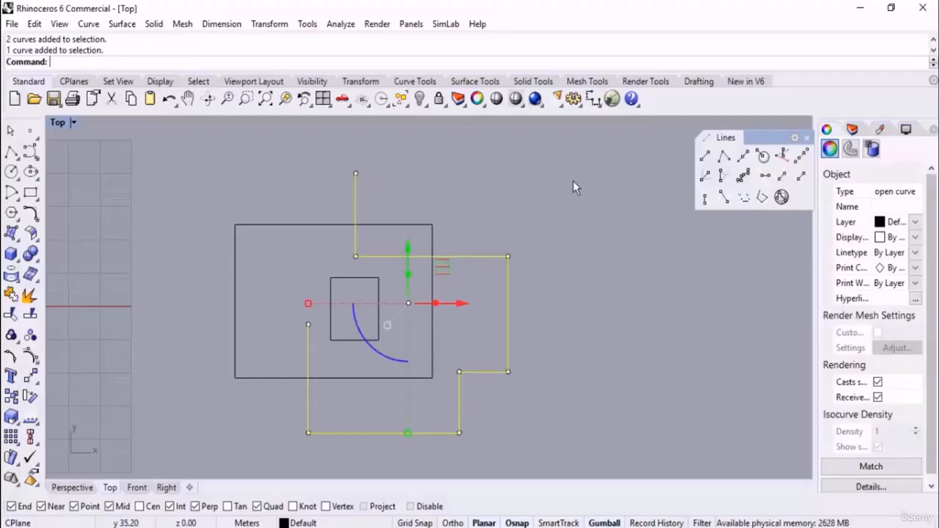
left_click_drag(503, 168, 405, 247)
left_click_drag(544, 187, 420, 296)
left_click(586, 232)
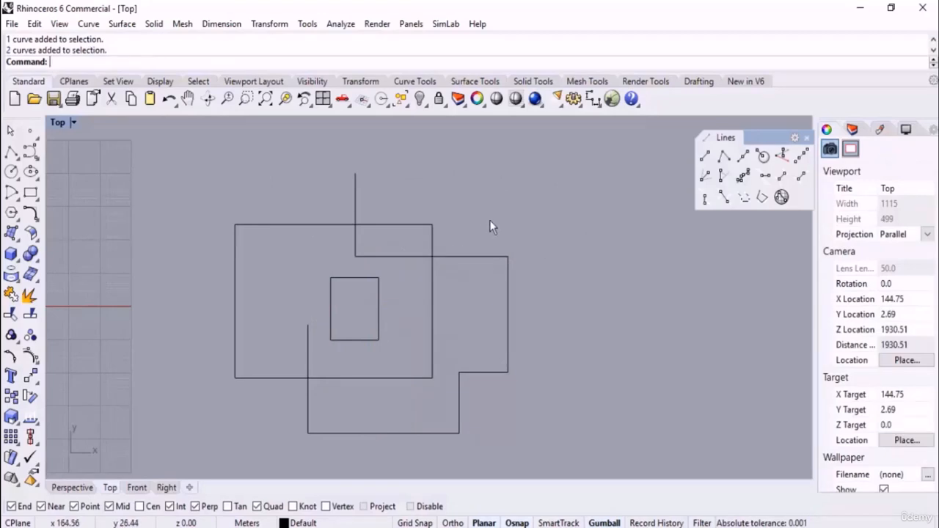
left_click_drag(493, 210, 376, 308)
left_click(610, 261)
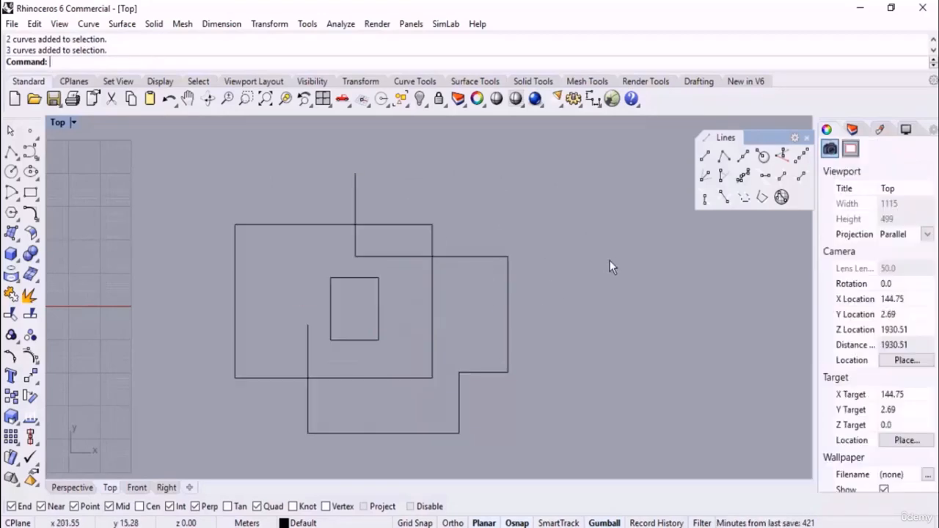
Select the polyline directly by its upper vertical segment, and clear the selection
right_click_drag(522, 331, 526, 292)
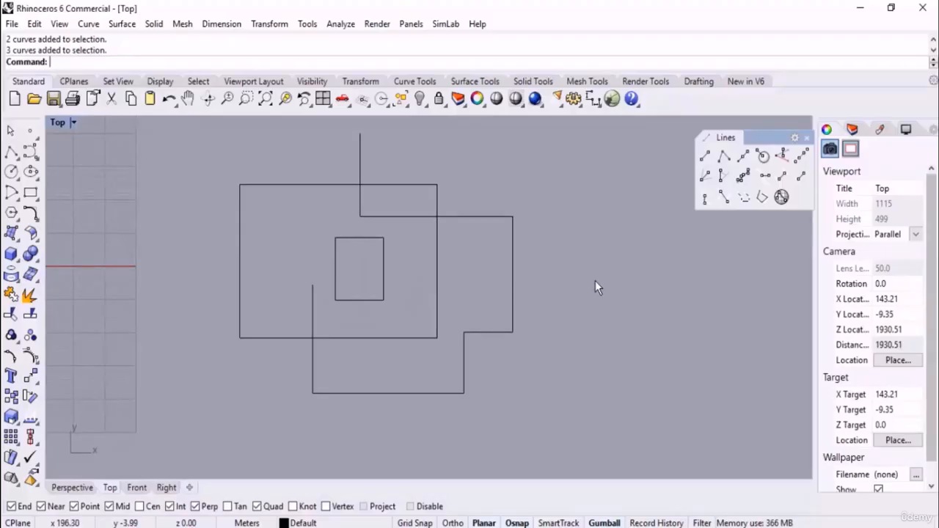
right_click_drag(595, 281, 592, 324)
left_click(357, 200)
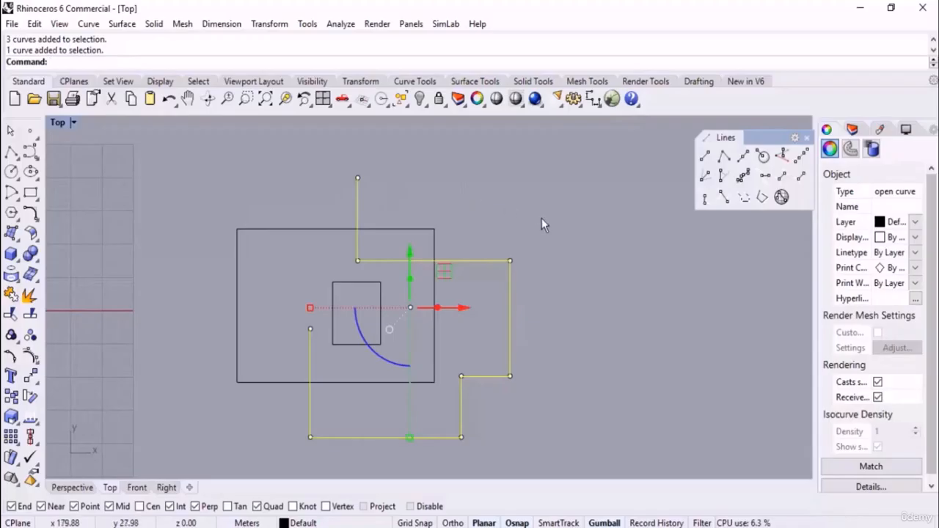
key("Escape")
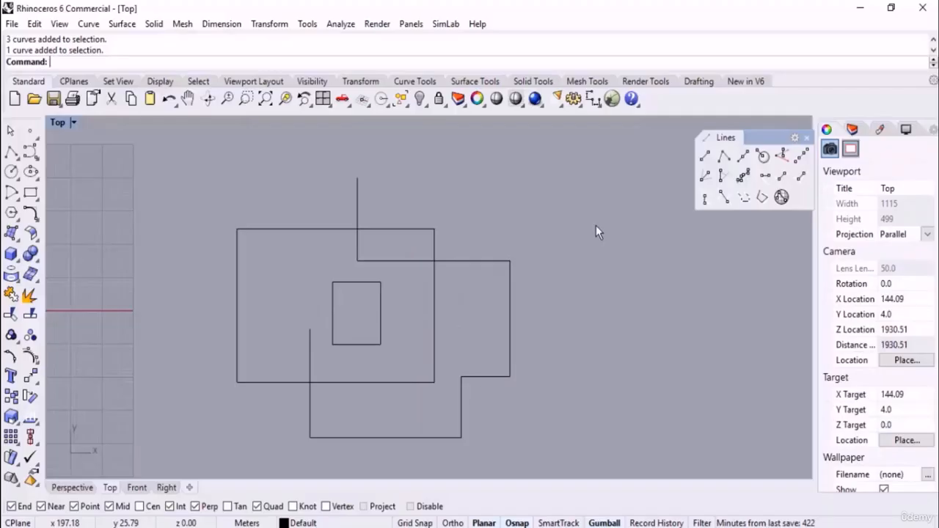
Delete both rectangles and the open polyline
scroll(480, 224, "down", 2)
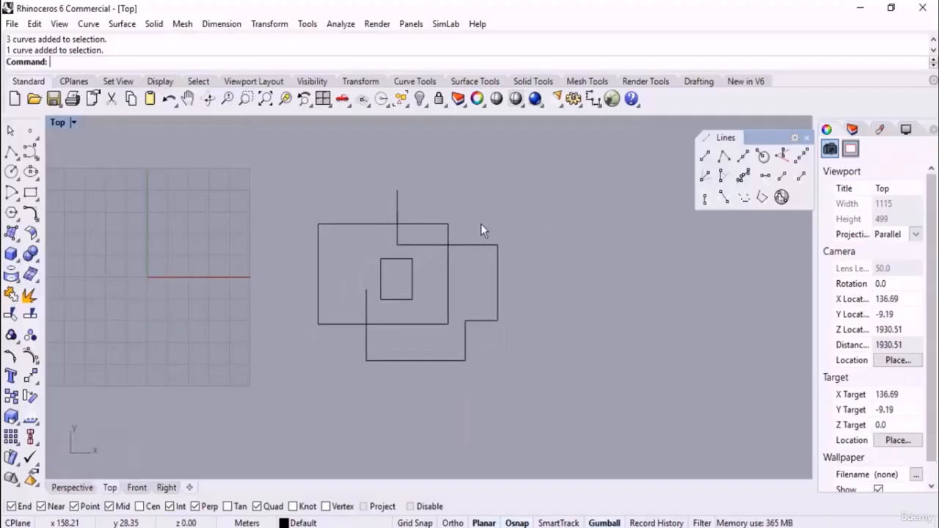
right_click_drag(481, 224, 435, 221)
left_click_drag(484, 176, 258, 378)
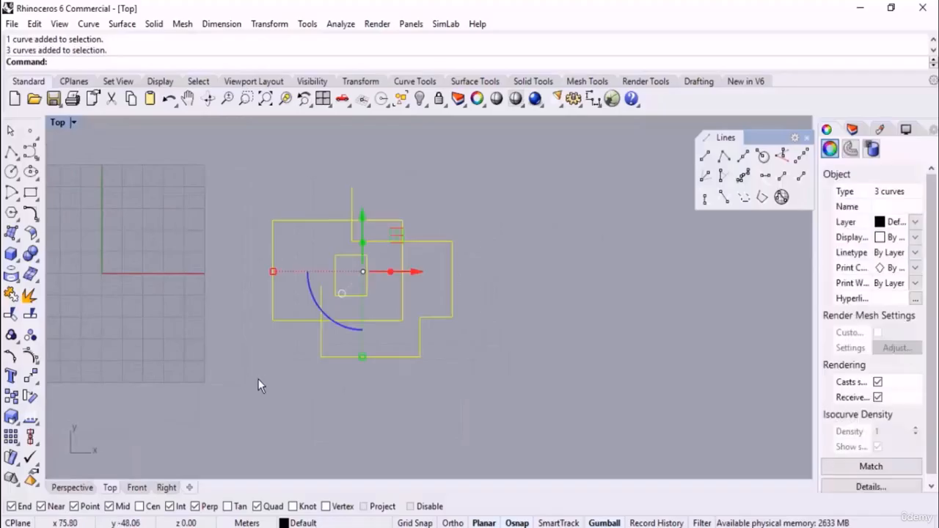
key("Delete")
Draw a rectangle and a larger second one that starts at the midpoint of its right edge and extends down and right
right_click_drag(363, 275, 344, 292)
left_click(30, 193)
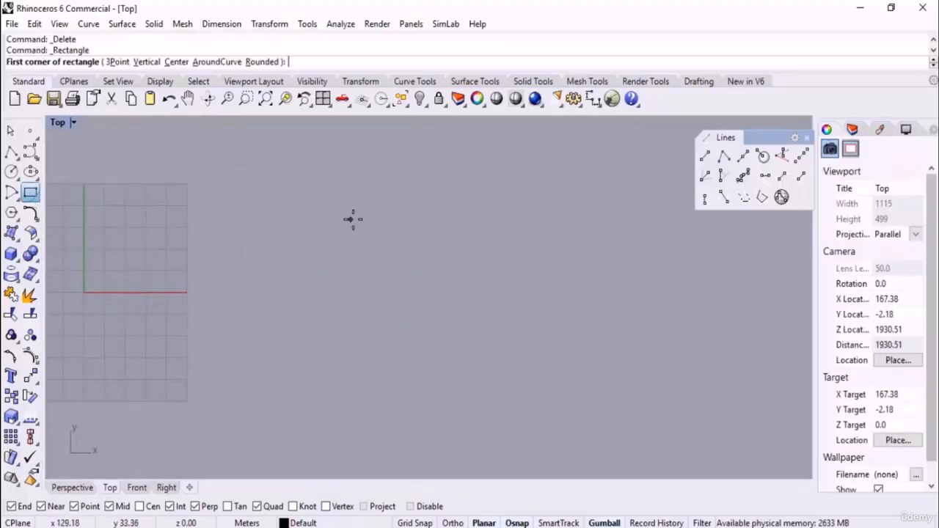
left_click(353, 218)
left_click(253, 343)
right_click(336, 348)
left_click(353, 281)
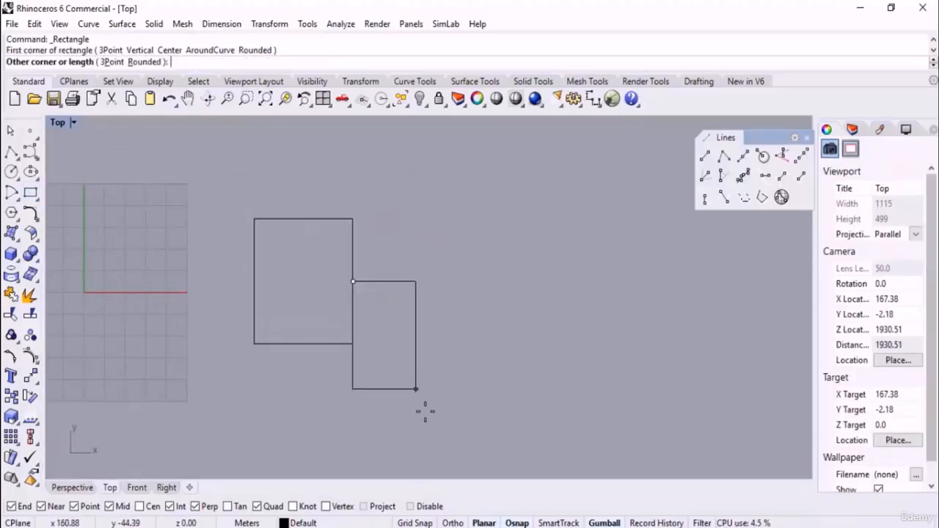
left_click(479, 447)
Draw two more rectangles from the first rectangle's right edge, a small one extending down-left and one extending down-right over the large rectangle
right_click(477, 440)
left_click(353, 311)
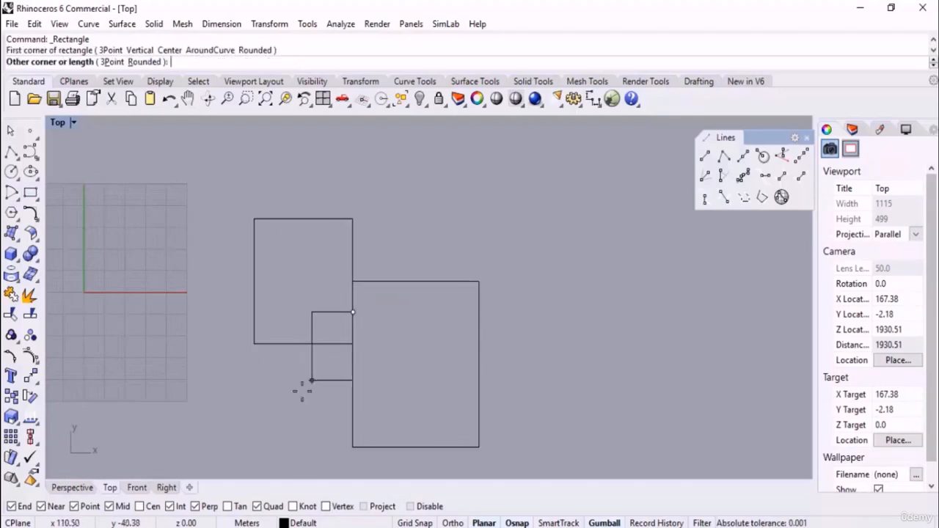
left_click(294, 399)
right_click(362, 287)
left_click(353, 243)
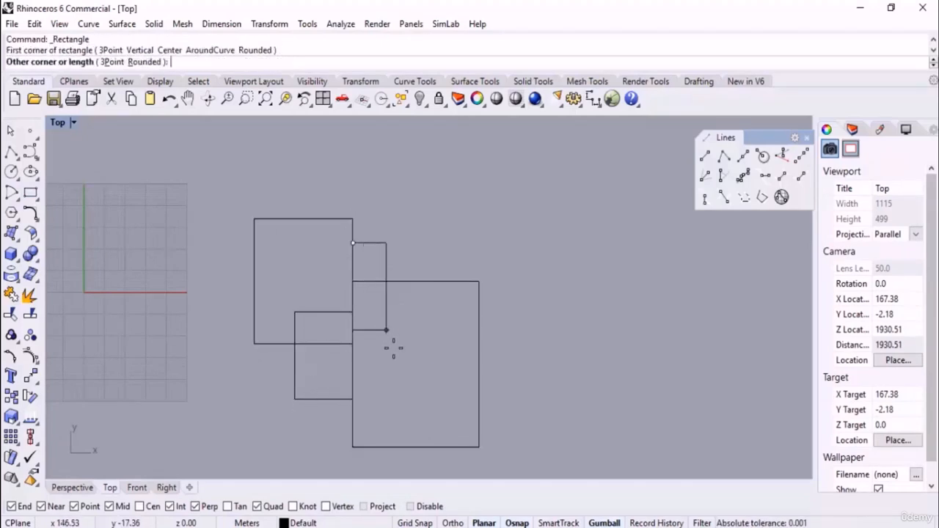
left_click(439, 380)
Assign the largest rectangle to Layer 01 and the upper-right rectangle overlapping it to Layer 02
right_click_drag(488, 354, 507, 287)
scroll(403, 275, "up", 2)
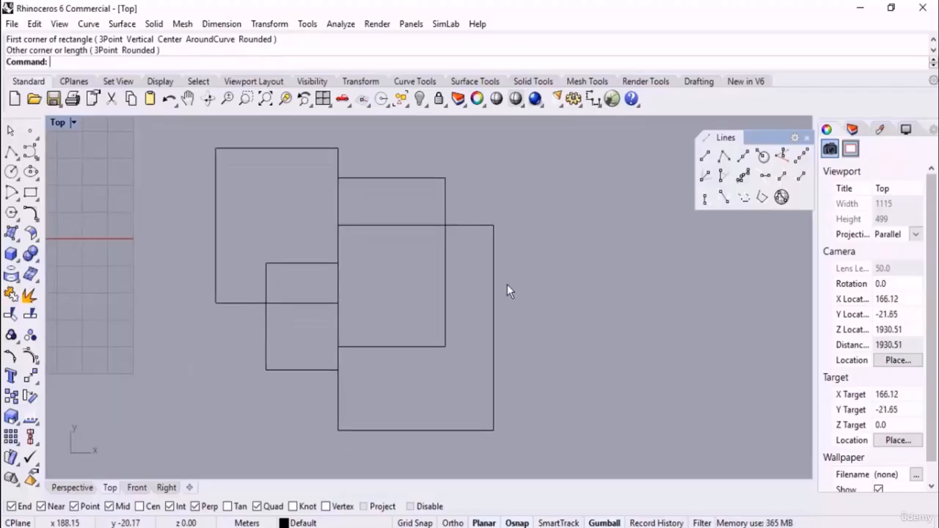
left_click(493, 320)
left_click(303, 523)
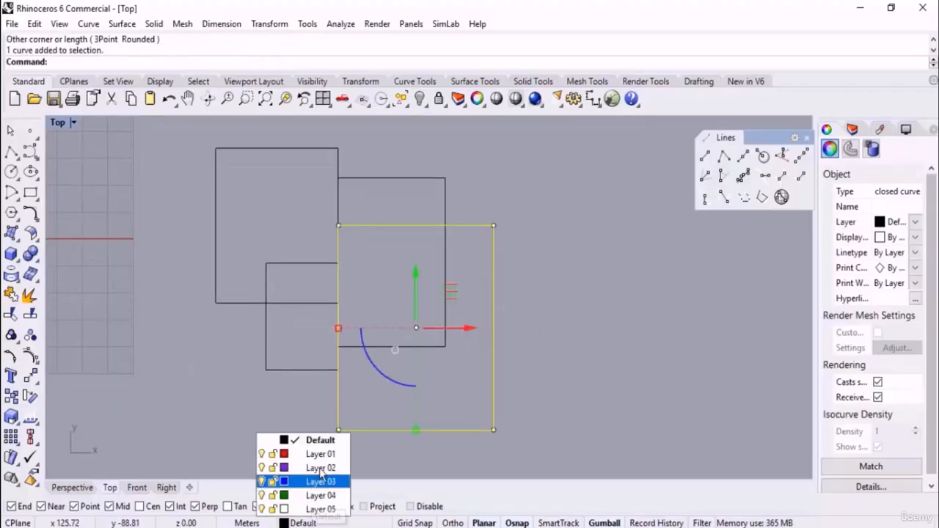
left_click(323, 452)
left_click_drag(471, 157, 415, 207)
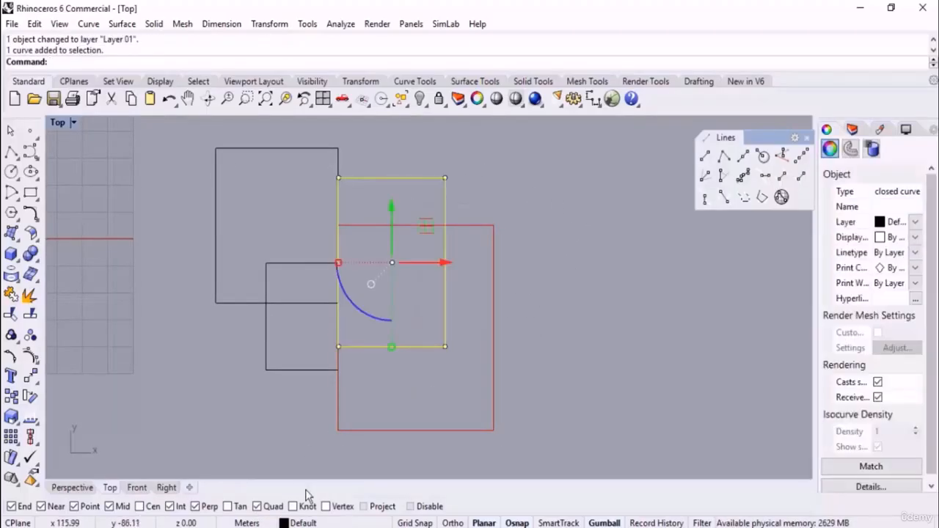
left_click(314, 523)
left_click(319, 468)
left_click(550, 269)
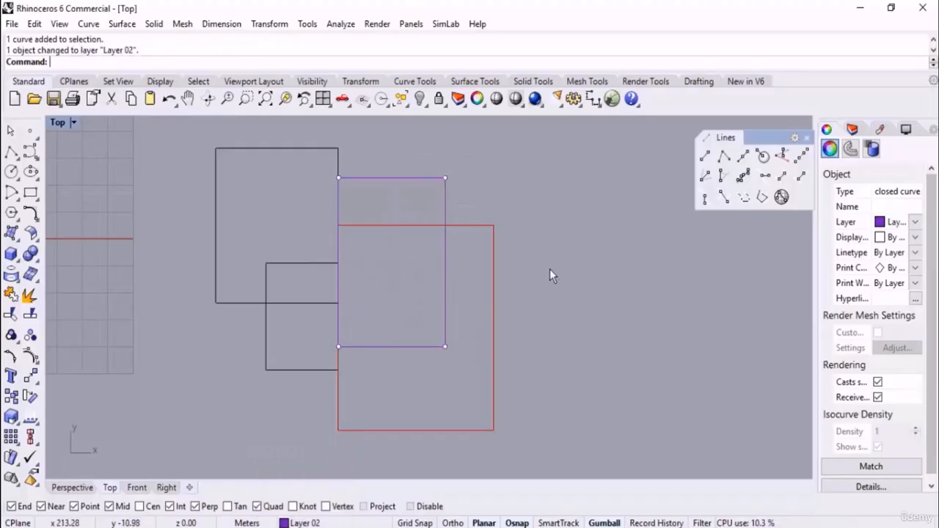
Assign the upper-left rectangle to Layer 03
left_click(333, 303)
left_click(305, 523)
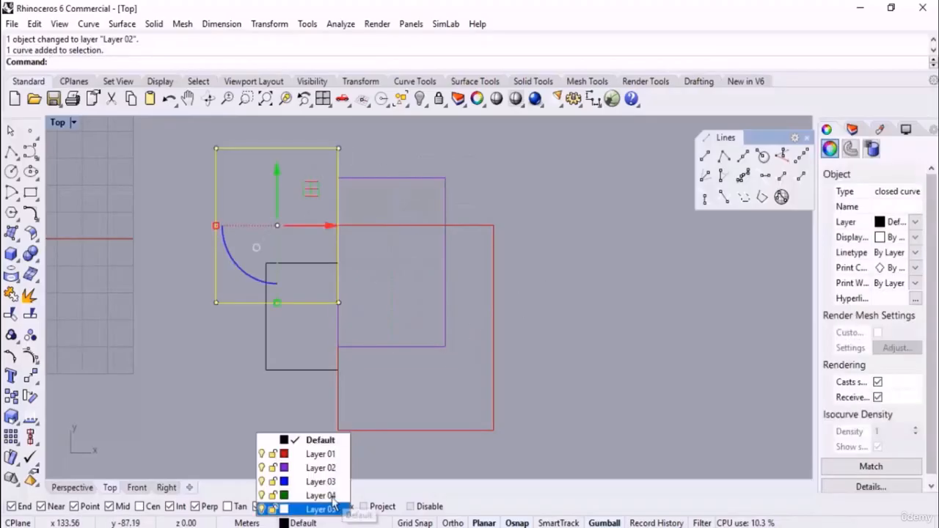
left_click(326, 482)
left_click(410, 300)
Assign the smallest, lower-left rectangle to Layer 05 and clear the selection
left_click(272, 369)
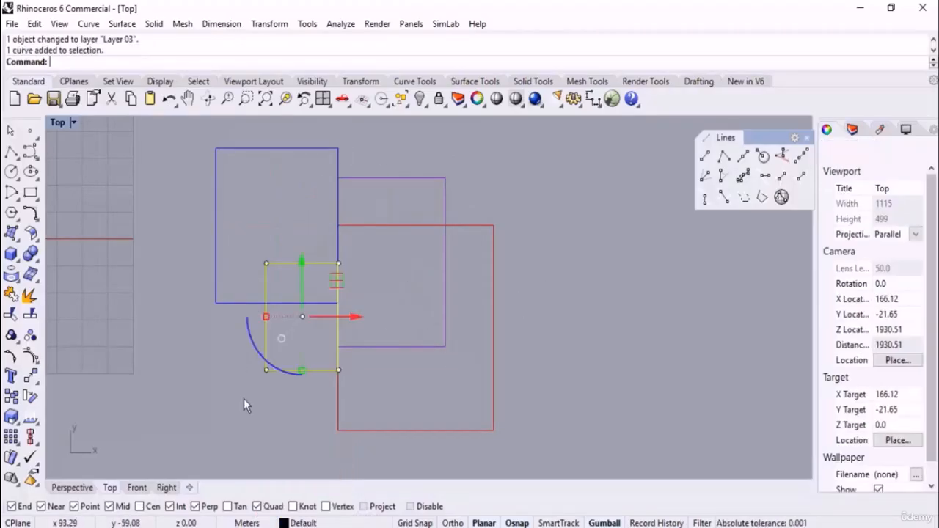
left_click(314, 523)
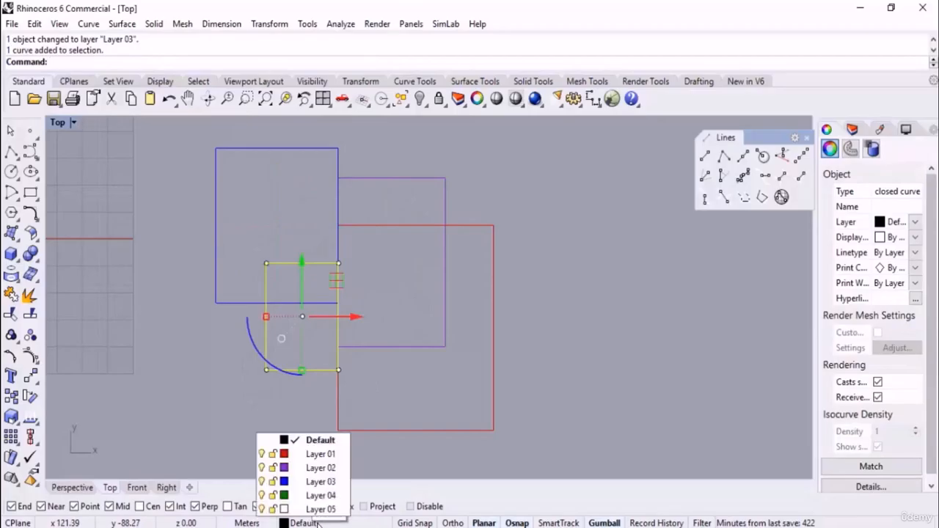
left_click(326, 509)
left_click(605, 313)
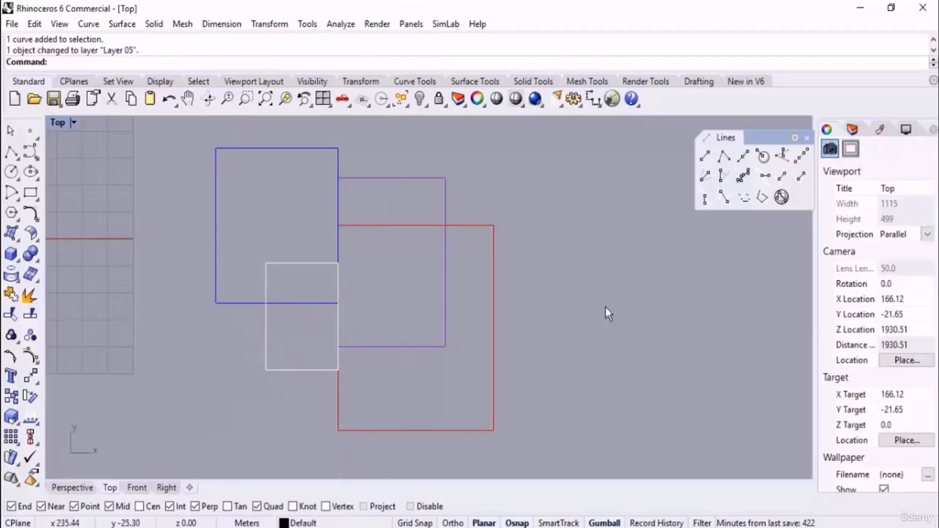
Reassign the blue upper-left rectangle to Layer 04 and clear the selection
scroll(298, 288, "up", 1)
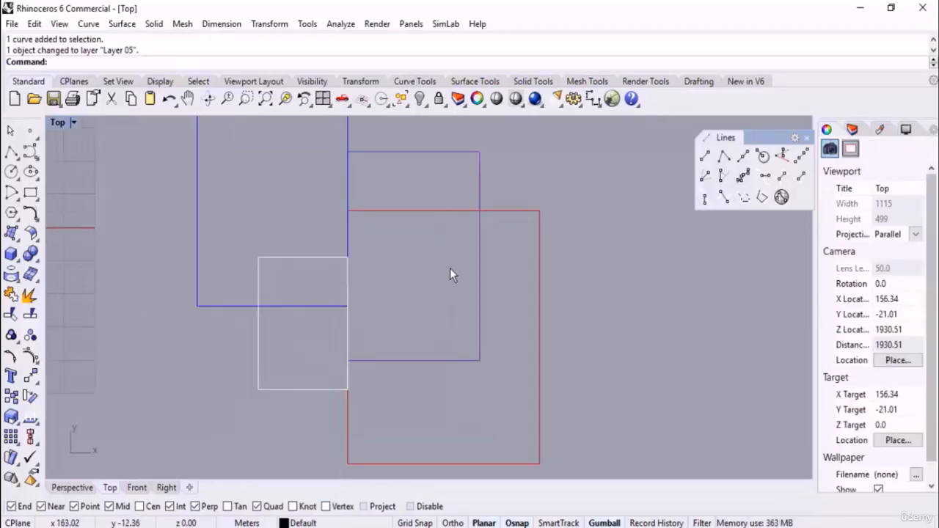
scroll(451, 272, "down", 1)
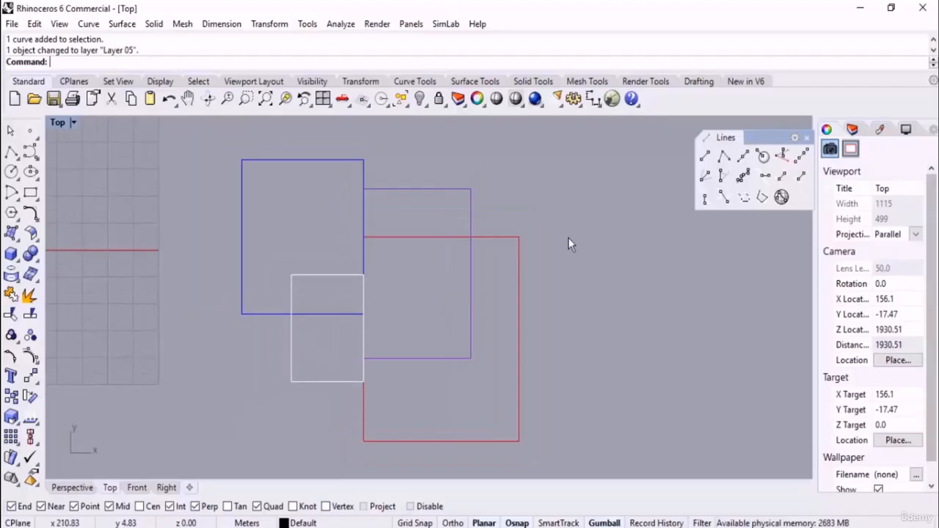
left_click(243, 228)
left_click(305, 523)
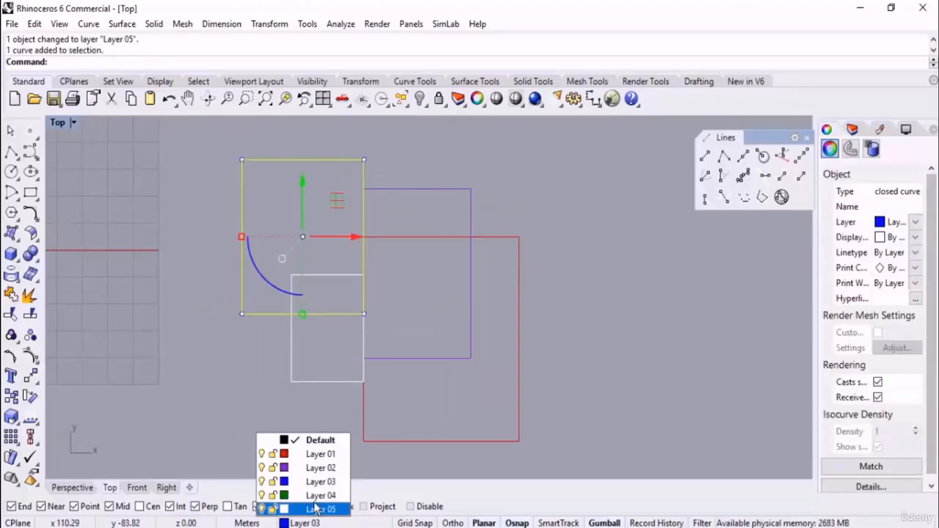
left_click(321, 495)
left_click(622, 288)
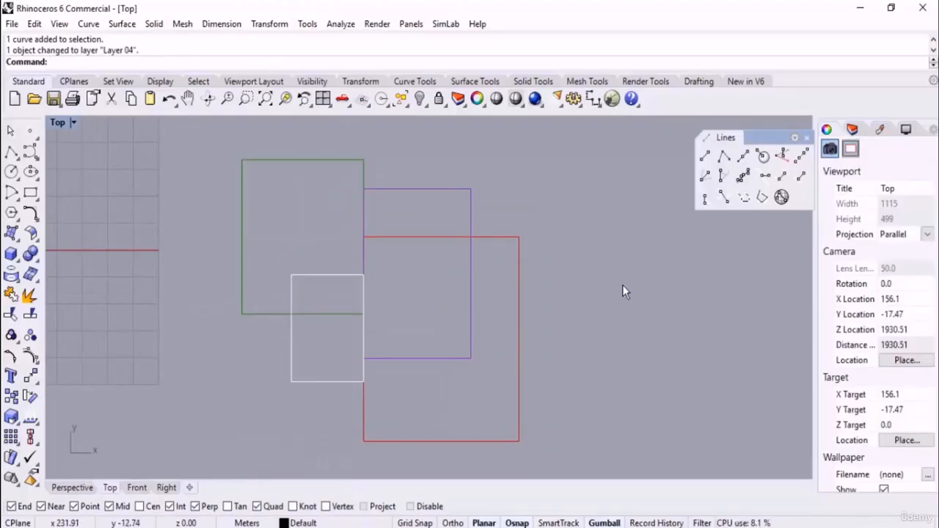
Pick on the overlapping vertical edges, choose the green rectangle from the candidates where all four curves coincide, and clear the selection
scroll(386, 151, "up", 2)
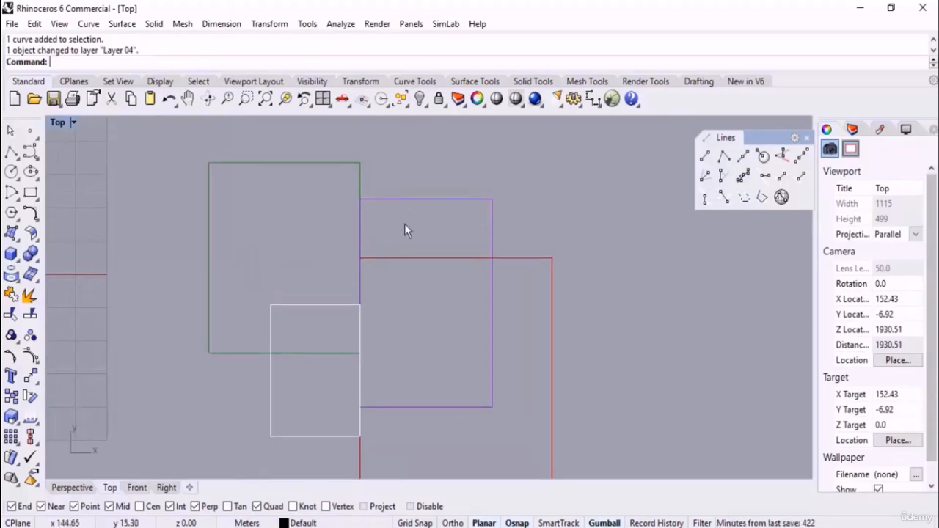
left_click(360, 224)
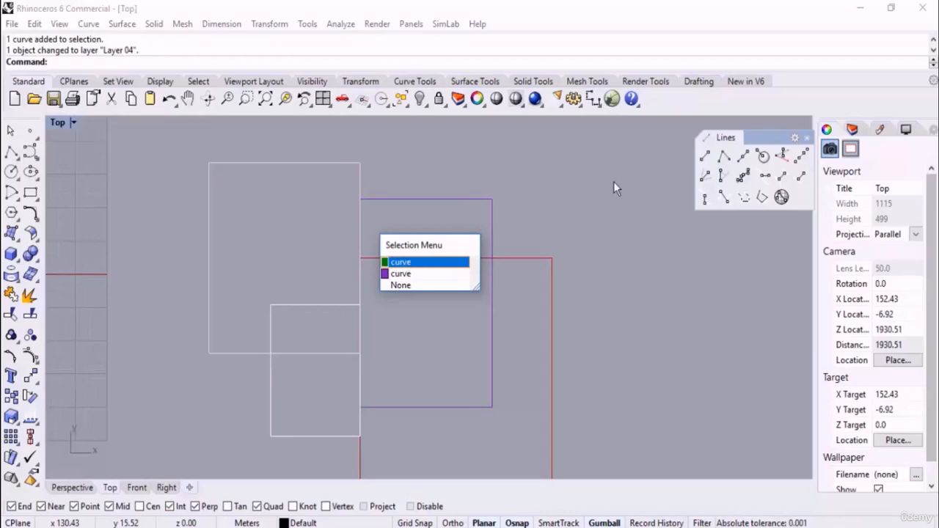
left_click(642, 167)
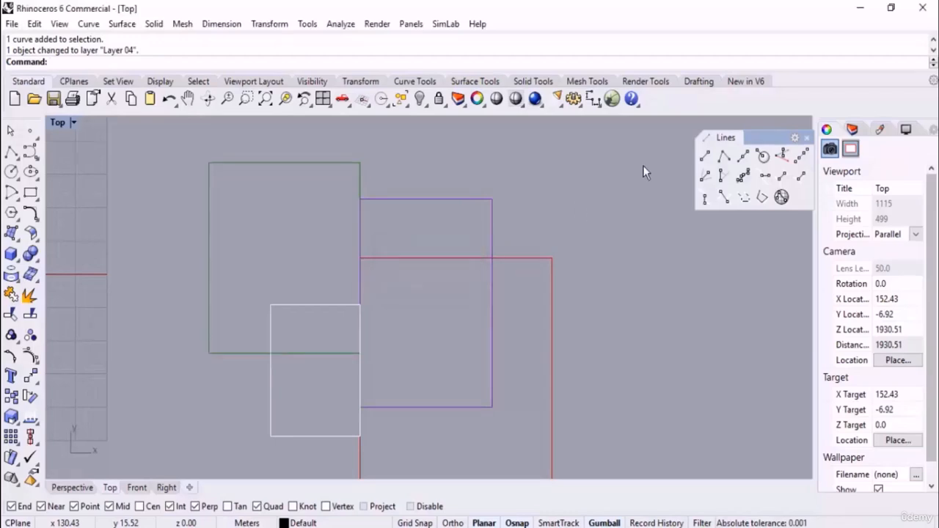
left_click(359, 327)
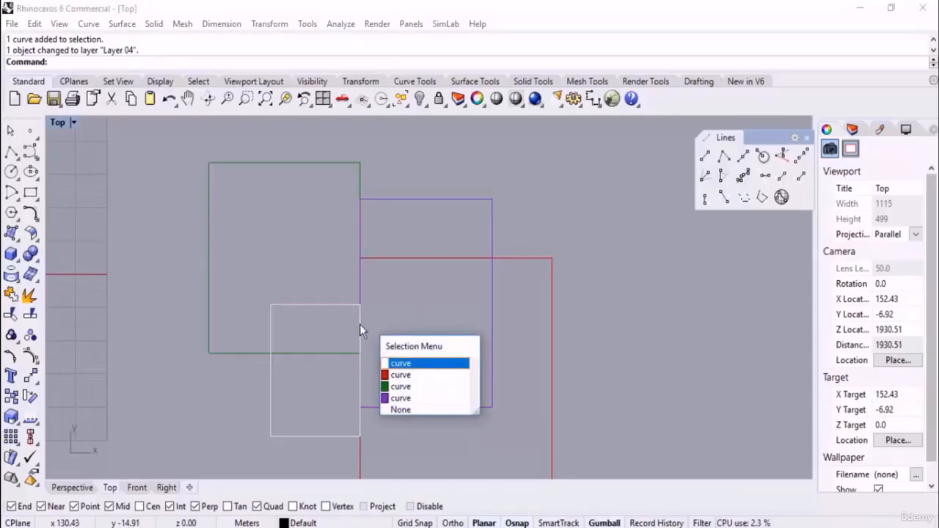
left_click(407, 389)
left_click(620, 294)
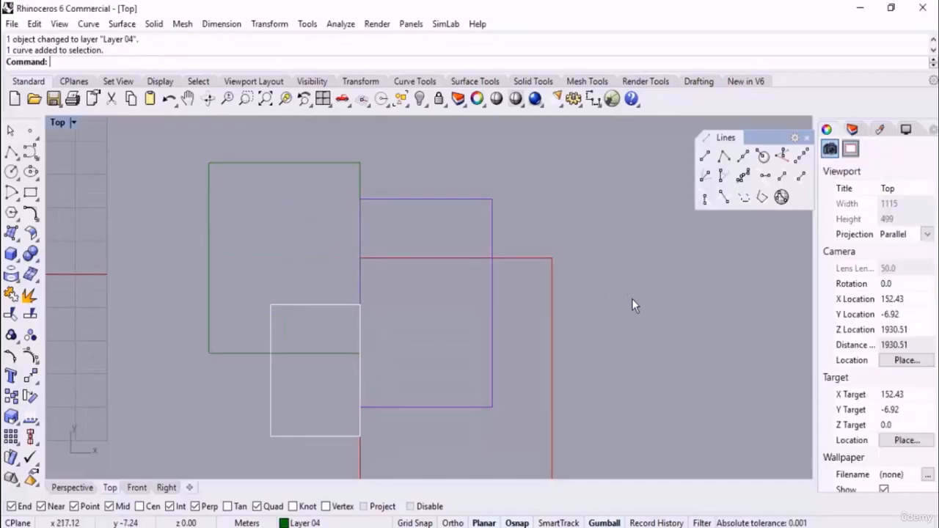
Select the red rectangle, add the purple and green ones, remove those two from the selection, and clear it
scroll(494, 251, "down", 4)
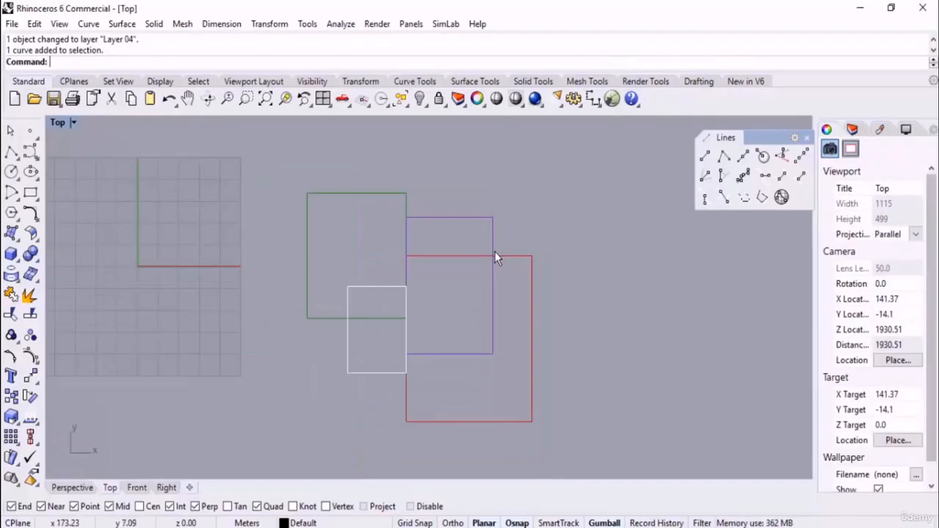
scroll(592, 295, "up", 2)
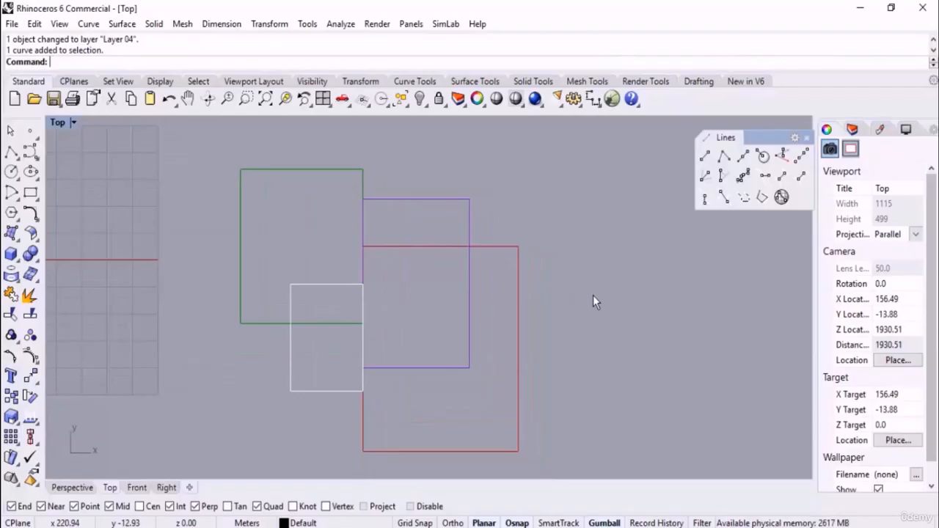
left_click(518, 261)
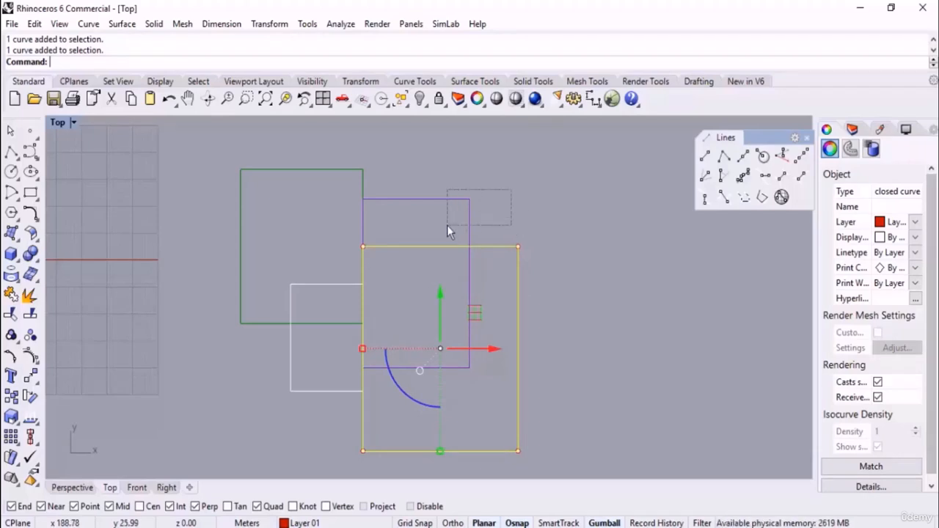
left_click(433, 199, "shift")
left_click(356, 170, "shift")
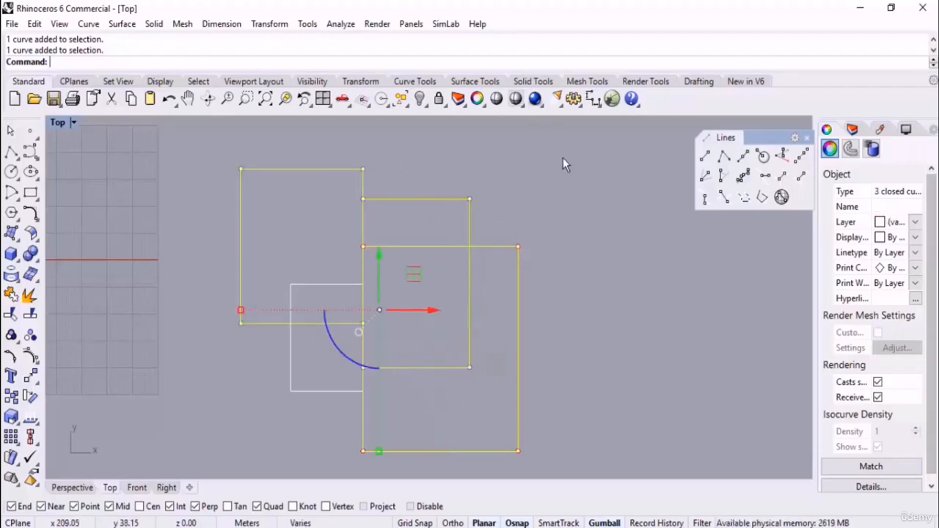
left_click(362, 189, "ctrl")
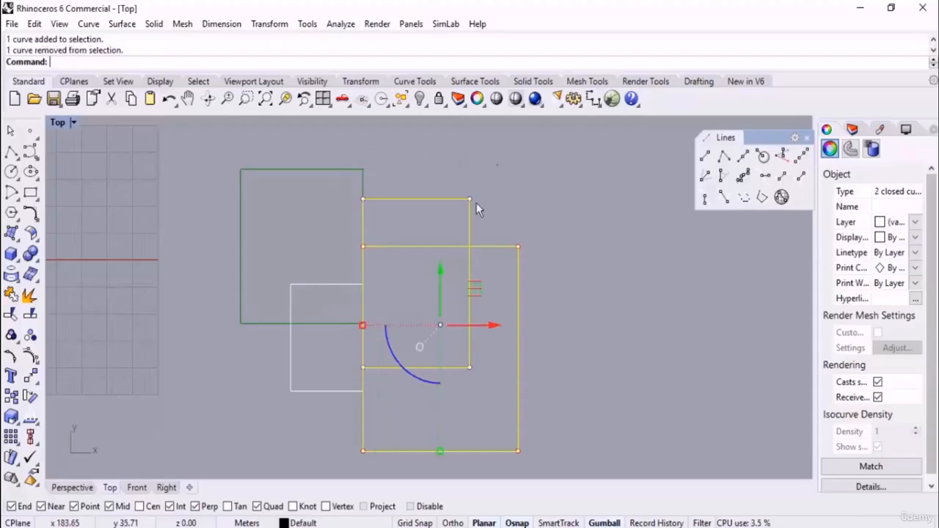
left_click(473, 205, "ctrl")
left_click(624, 267)
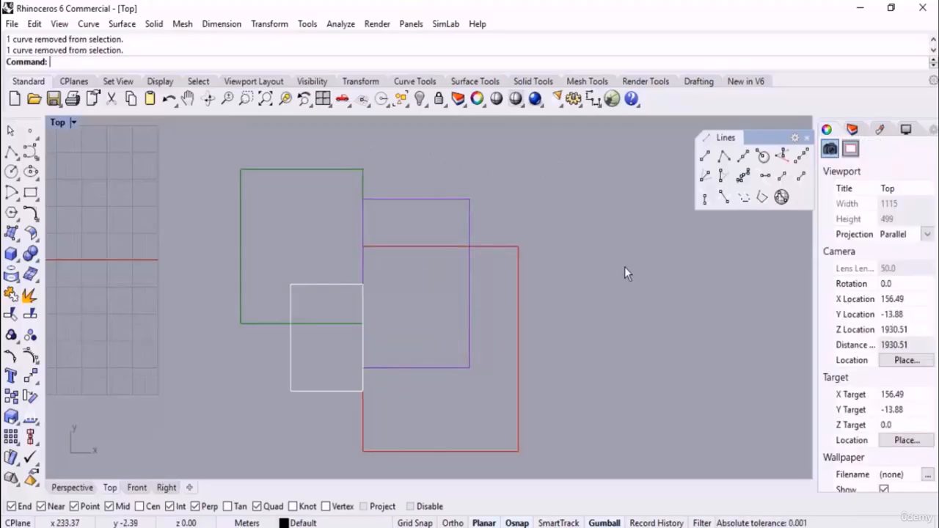
Select all four rectangles with a crossing window, clear the selection, and bring up the pop-up toolbar
left_click_drag(512, 184, 306, 388)
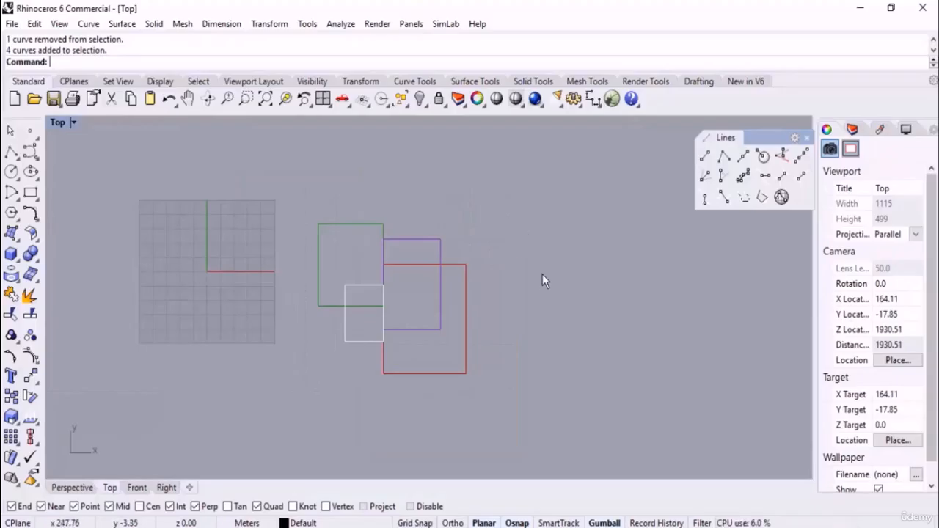
middle_click(565, 195)
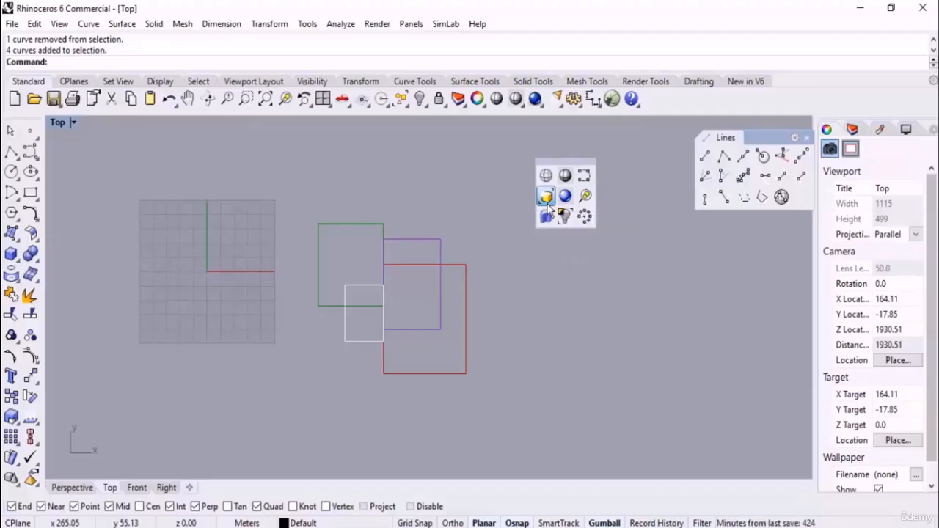
Draw a small rectangle inside the area where the purple and red rectangles overlap
scroll(459, 295, "up", 5)
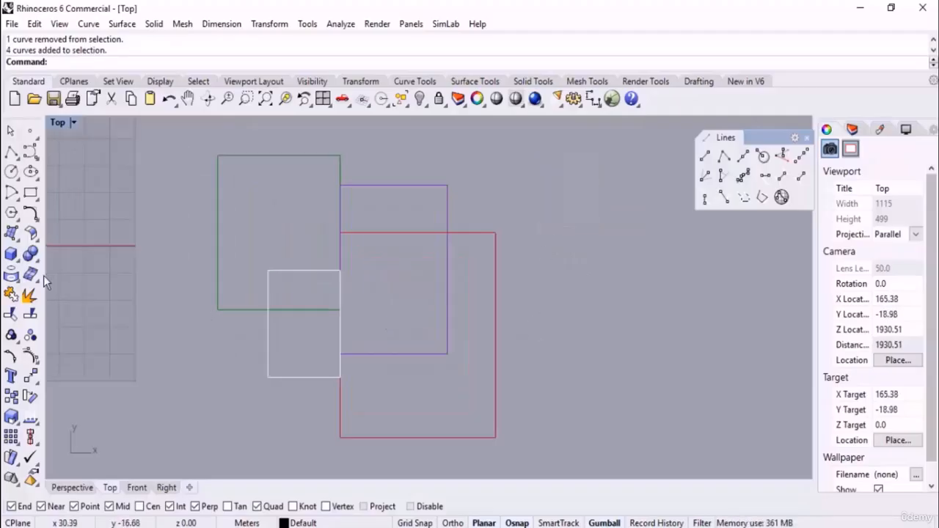
left_click(30, 192)
scroll(335, 254, "up", 2)
left_click(453, 250)
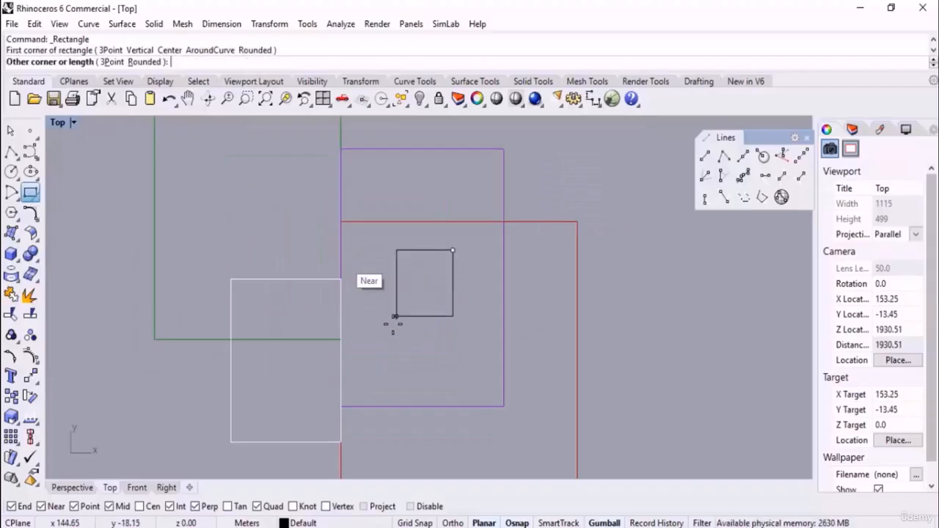
left_click(378, 344)
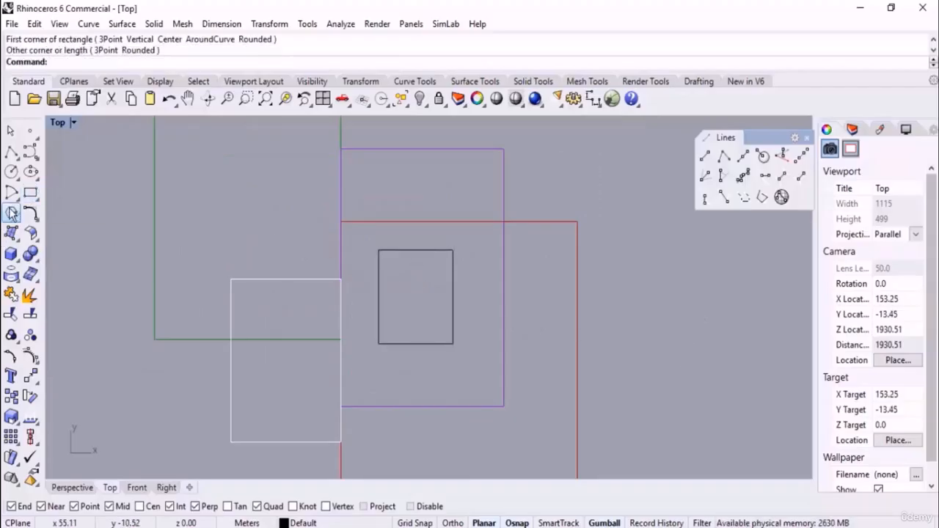
Draw a circle inside the upper part of the green rectangle
left_click(11, 173)
left_click(240, 184)
left_click(241, 243)
scroll(357, 244, "down", 5)
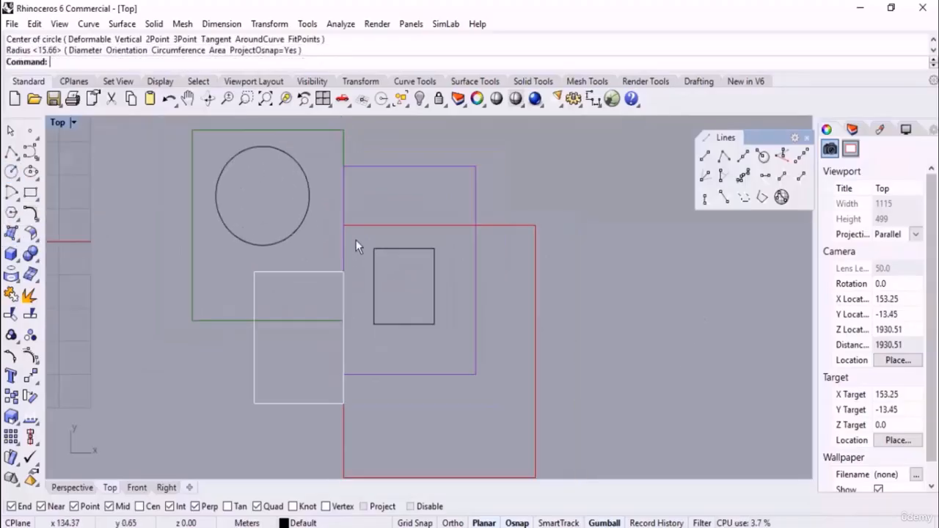
Select the last created object with SelLast and clear the selection
middle_click(514, 217)
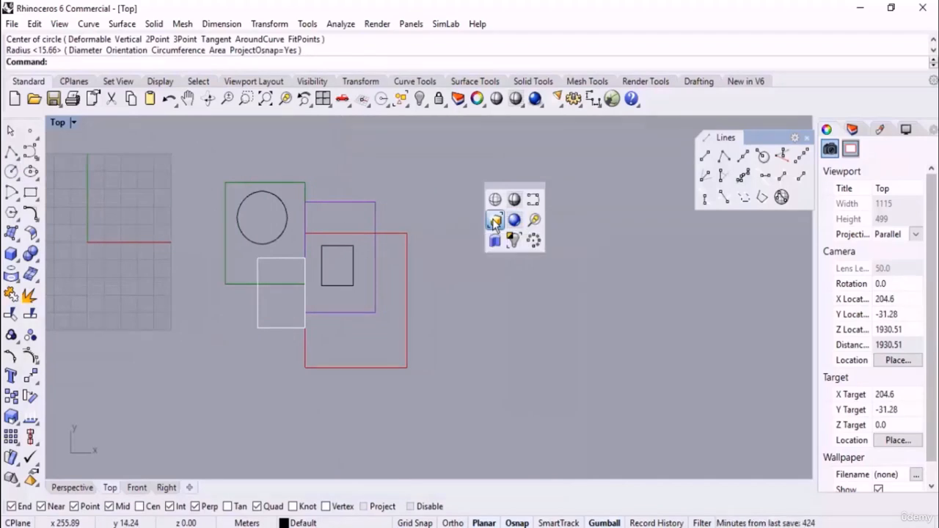
left_click(495, 220)
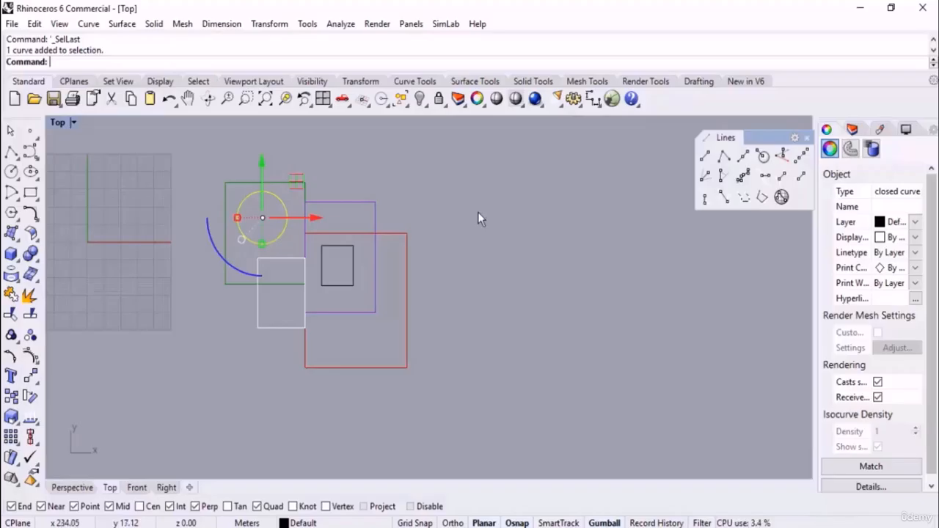
left_click(477, 212)
Draw a small circle just inside the lower-left corner of the green rectangle
right_click_drag(418, 293, 448, 294)
scroll(355, 261, "up", 6)
right_click_drag(257, 278, 309, 290)
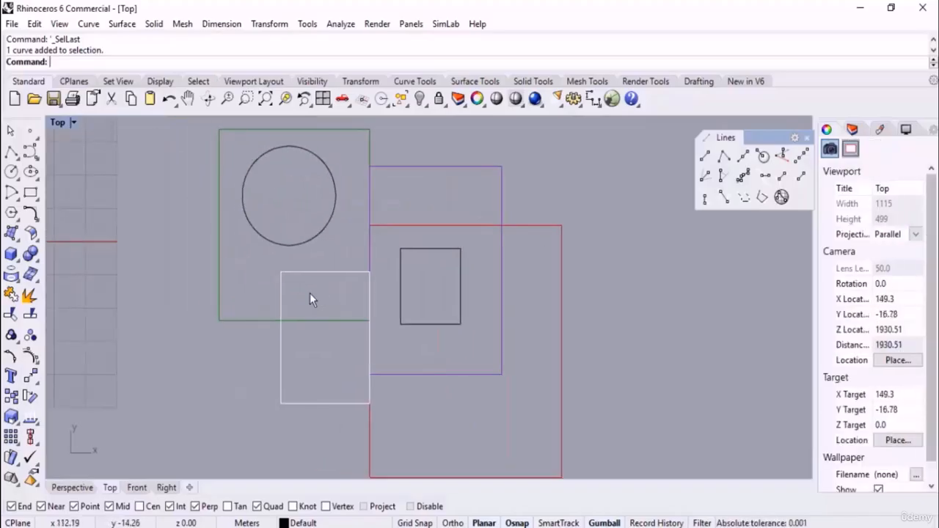
left_click(11, 173)
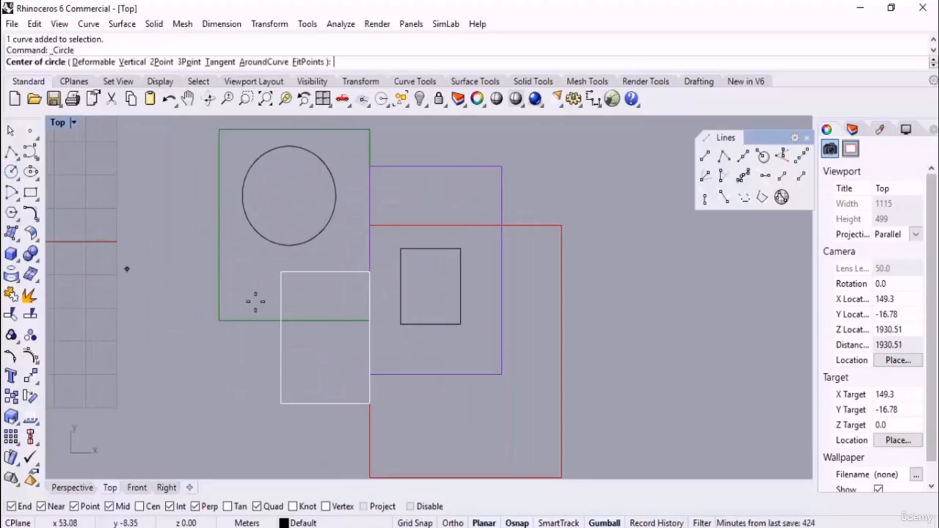
scroll(224, 304, "up", 4)
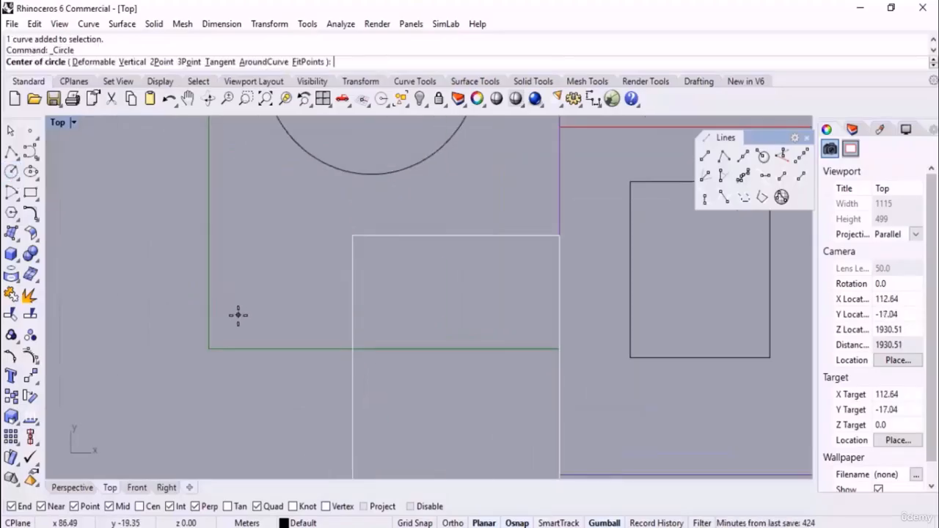
left_click(237, 315)
left_click(239, 336)
Create a horizontal linear array of 15 items from the small circle, spaced about 7.2 m apart towards the right, and deselect it
left_click_drag(239, 317, 237, 320)
scroll(239, 316, "down", 4)
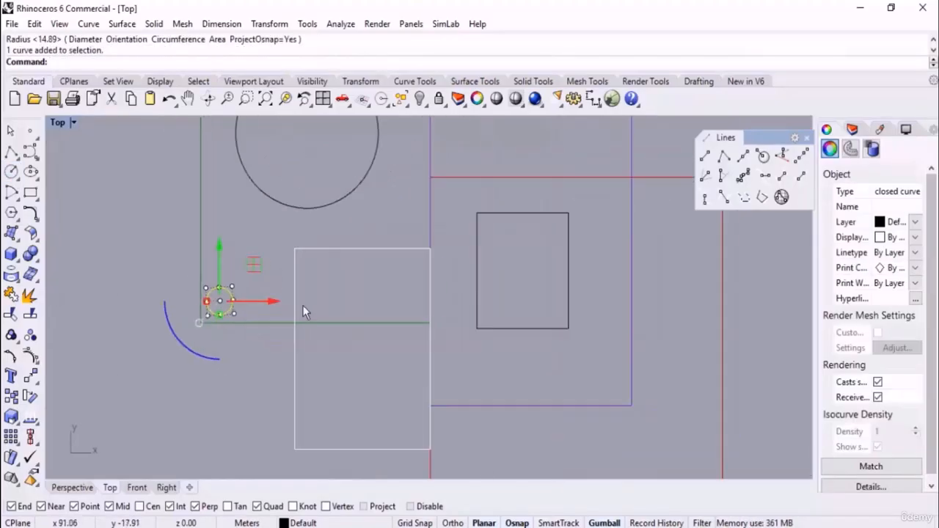
right_click_drag(338, 306, 280, 294)
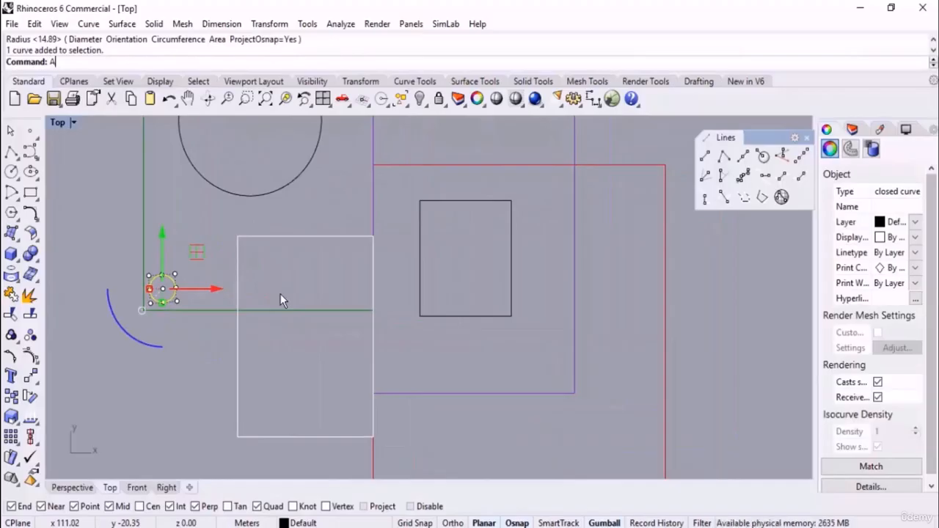
type("Array")
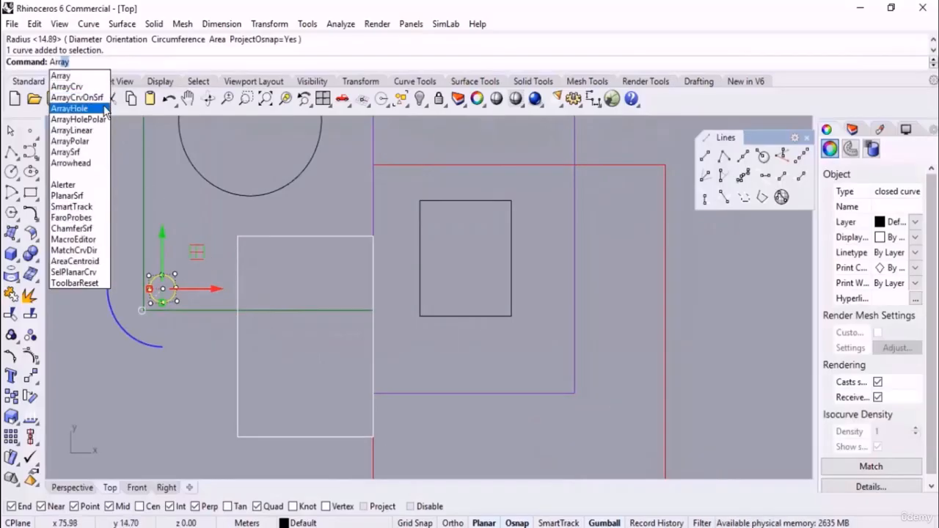
left_click(71, 130)
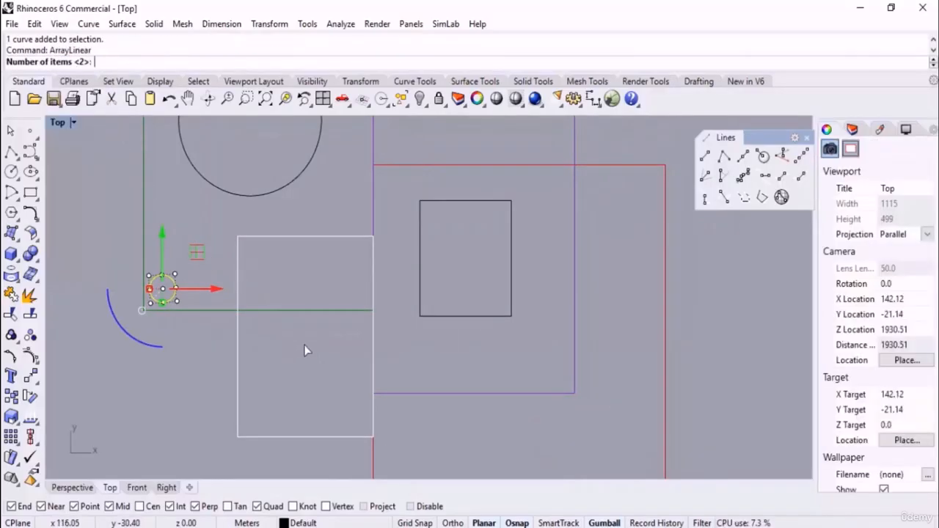
type("15")
key("Return")
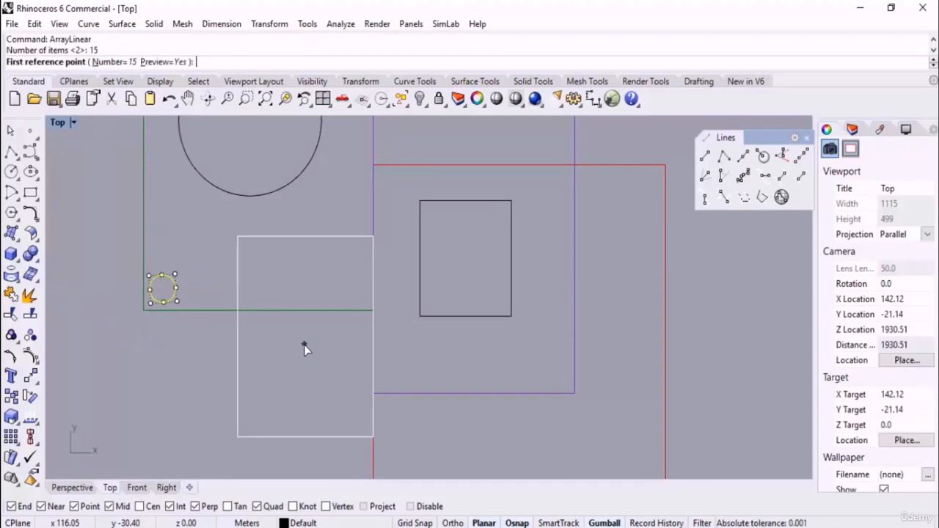
left_click(109, 370)
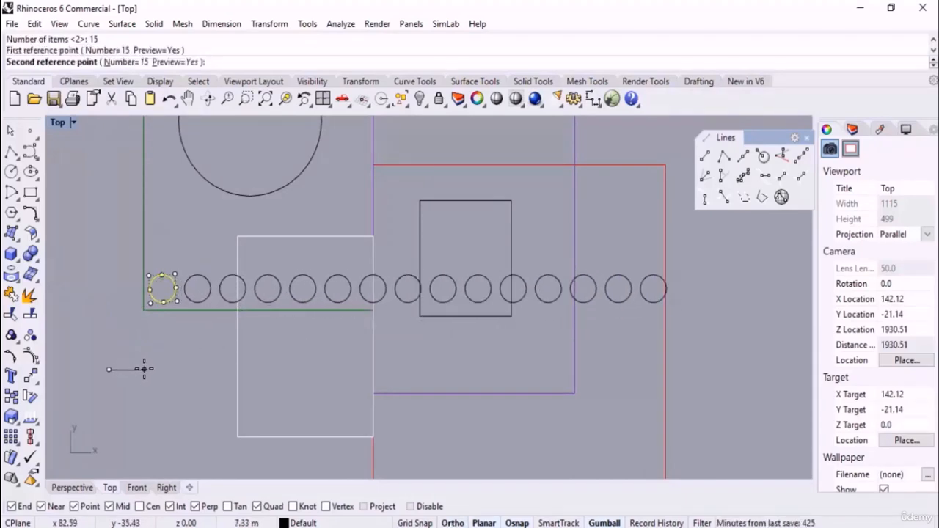
left_click(143, 368)
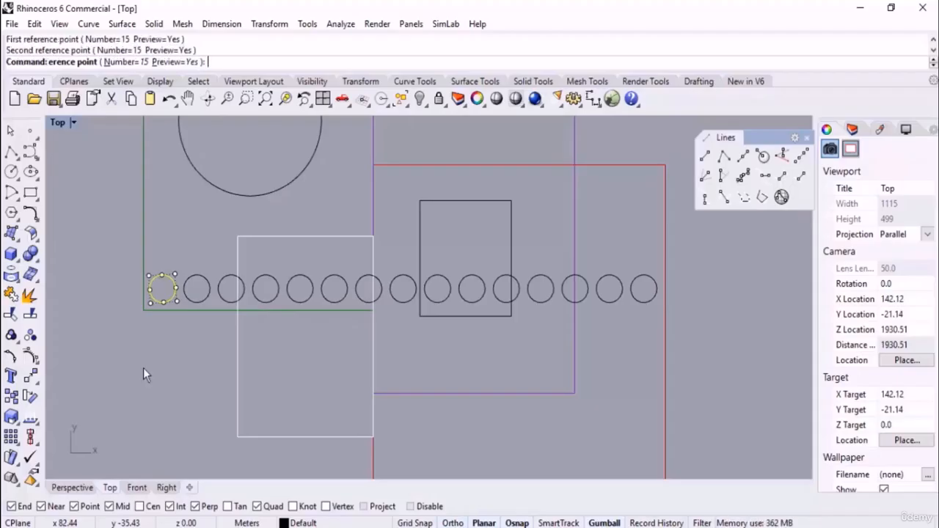
left_click(181, 410)
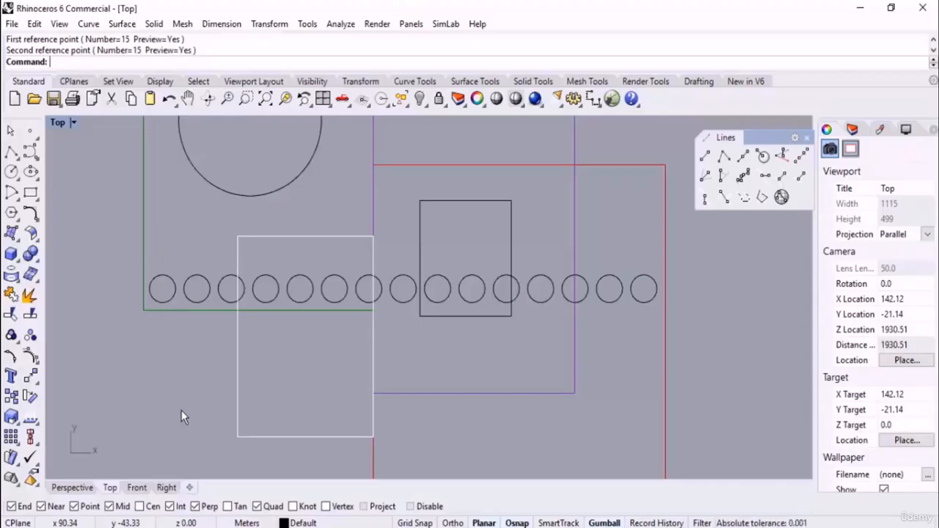
Select the last created circles with SelLast, add the original small circle to the selection, and clear it
middle_click(160, 377)
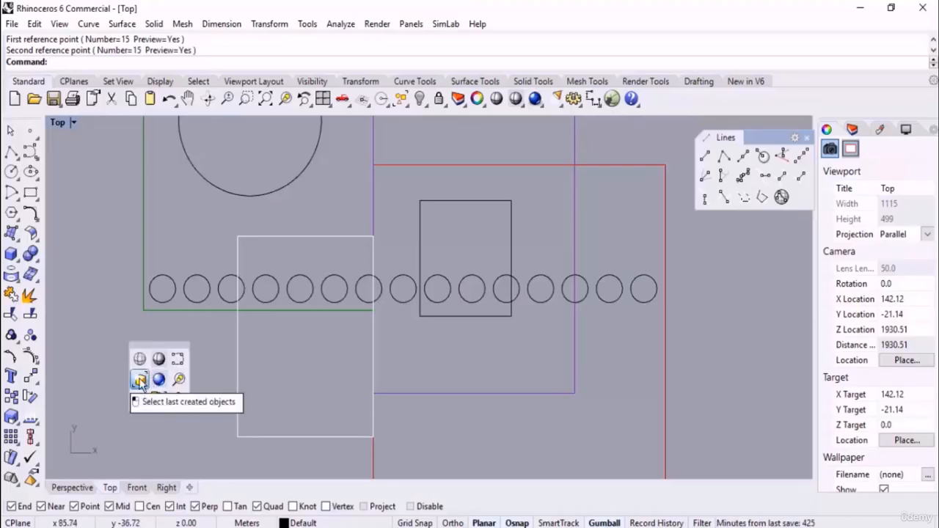
left_click(156, 396)
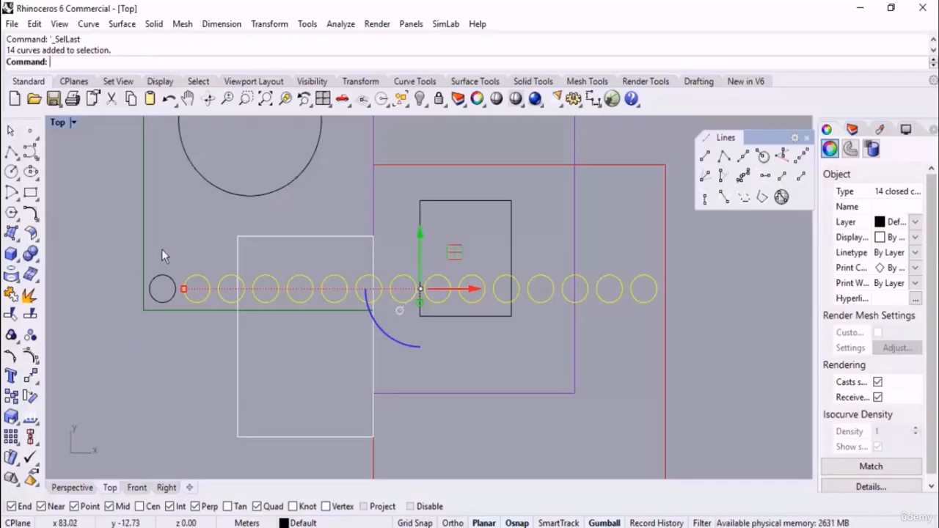
left_click(163, 276, "shift")
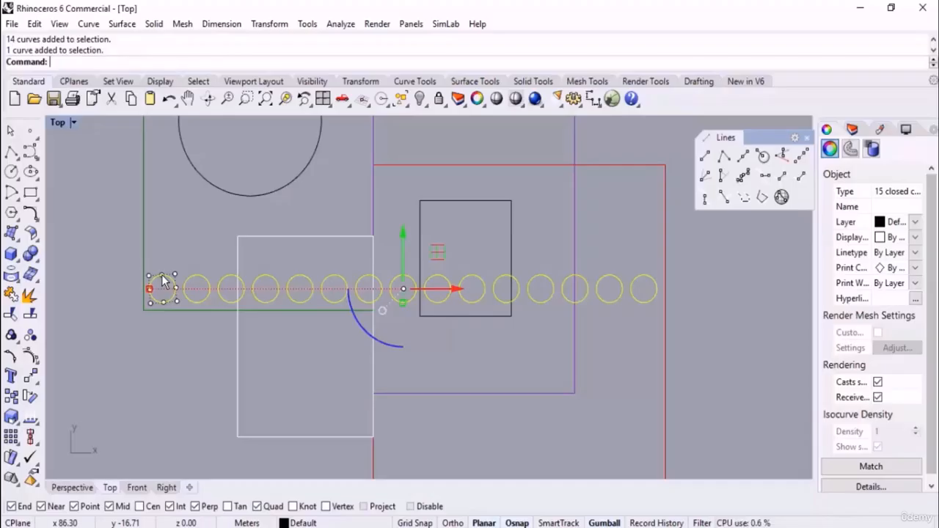
left_click(500, 365)
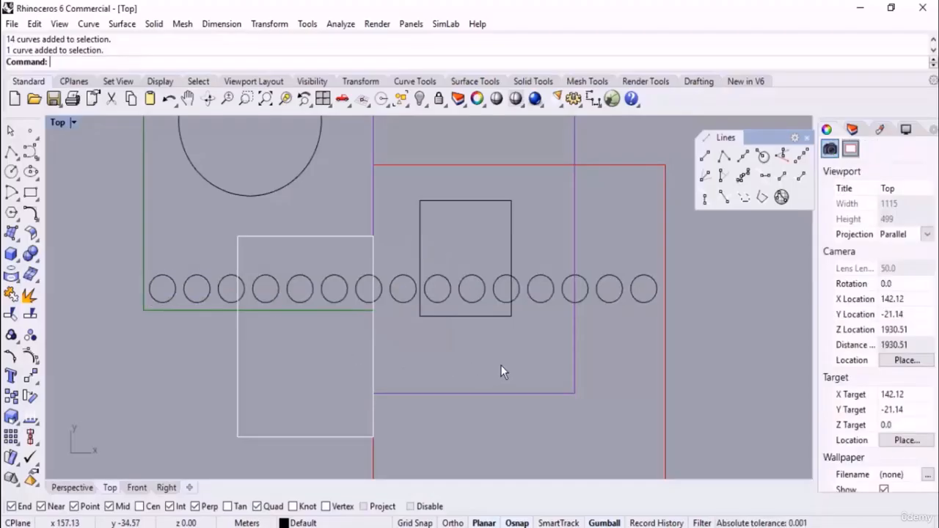
Move the large circle slightly to the right within the green rectangle and deselect it
scroll(451, 363, "down", 4)
right_click_drag(446, 303, 438, 332)
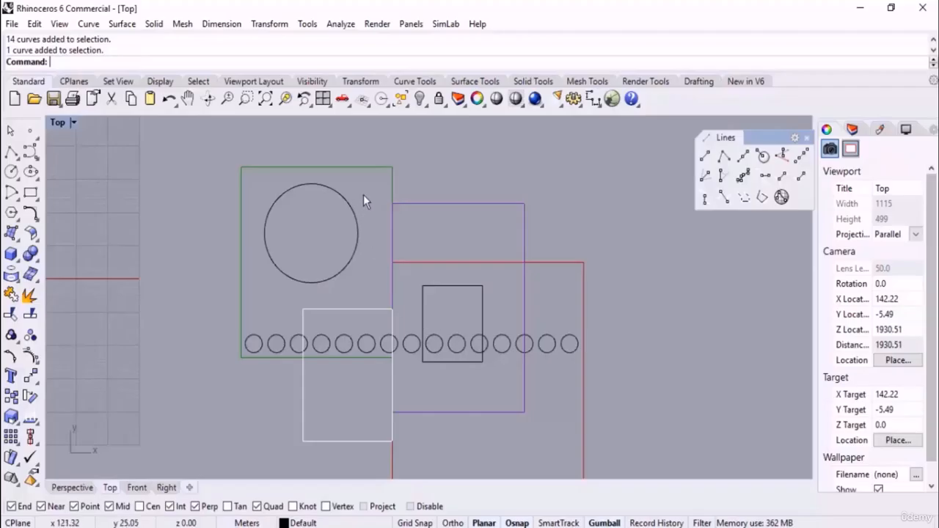
left_click(354, 211)
left_click_drag(368, 234, 378, 235)
left_click(632, 228)
Select the most recently changed object with SelLast
scroll(631, 228, "down", 2)
middle_click(632, 229)
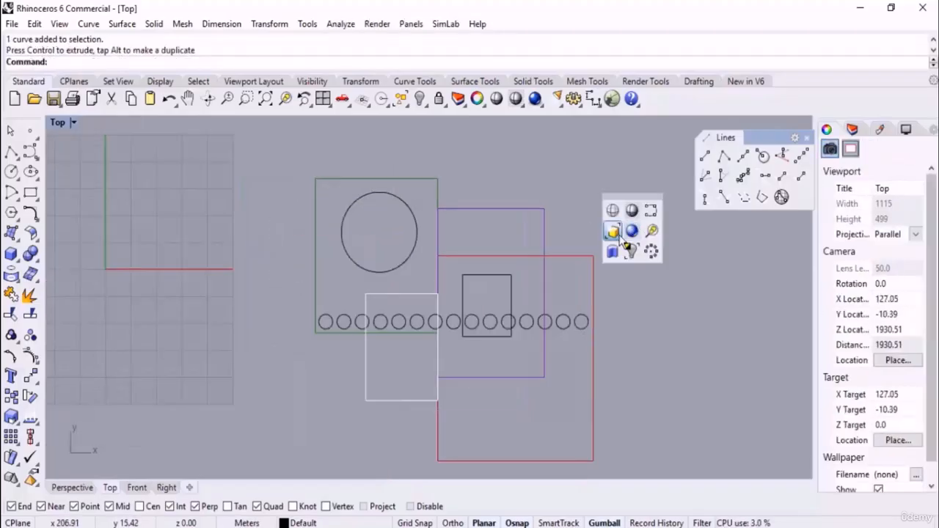
left_click(611, 232)
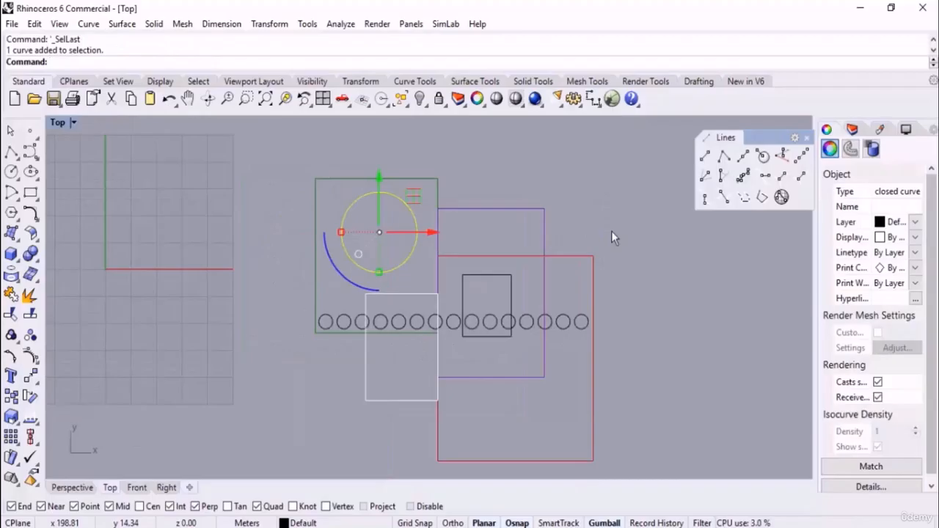